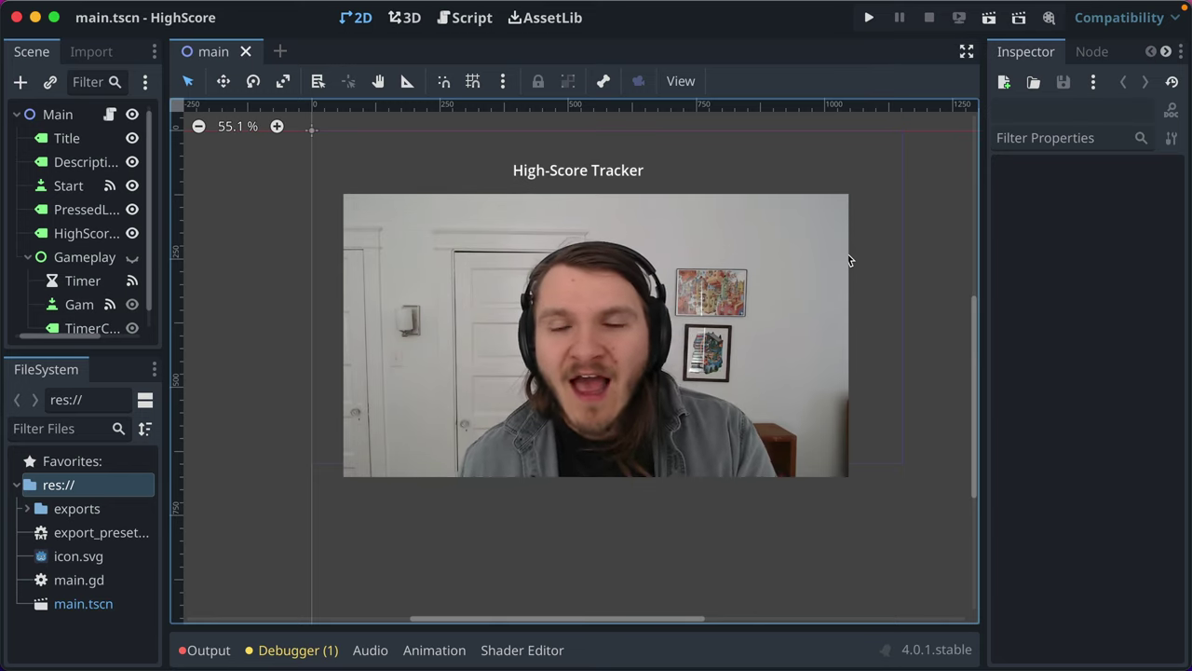
- Play a HighScore round, clicking PRESS ME! repeatedly until time runs out, then stop the game
left_click(870, 17)
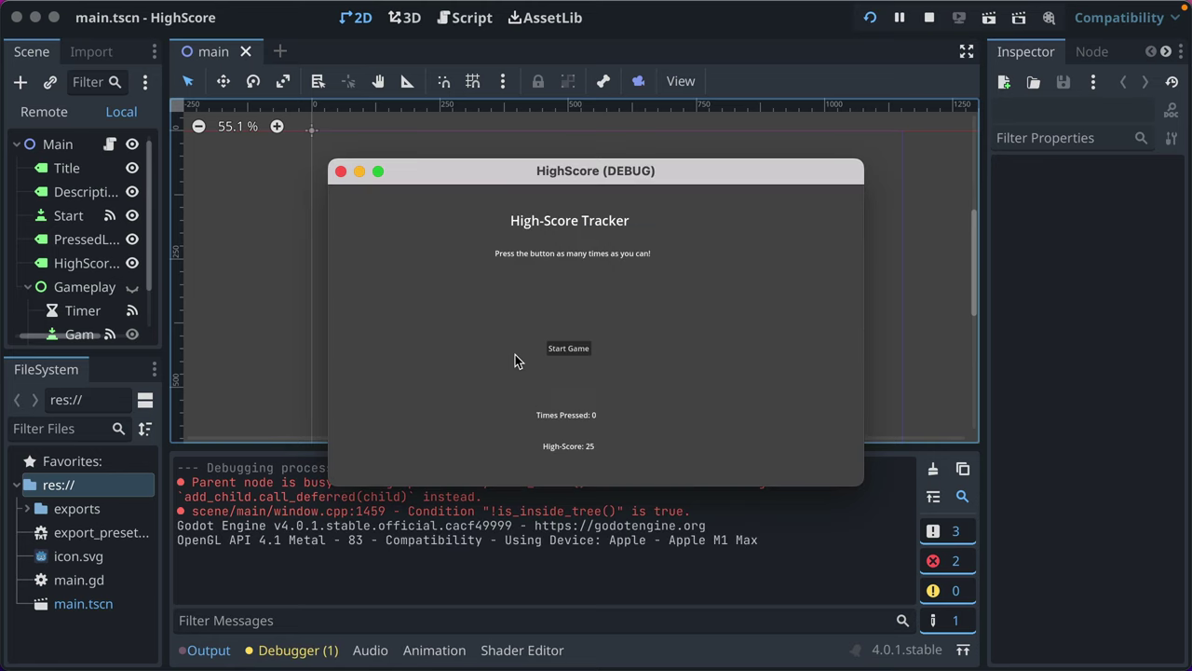
left_click(568, 373)
left_click(568, 373)
left_click(569, 374)
left_click(569, 373)
left_click(570, 375)
left_click(570, 375)
left_click(572, 377)
left_click(572, 378)
left_click(572, 377)
left_click(572, 378)
left_click(572, 377)
left_click(571, 377)
left_click(572, 377)
left_click(572, 377)
left_click(572, 377)
left_click(572, 377)
left_click(340, 172)
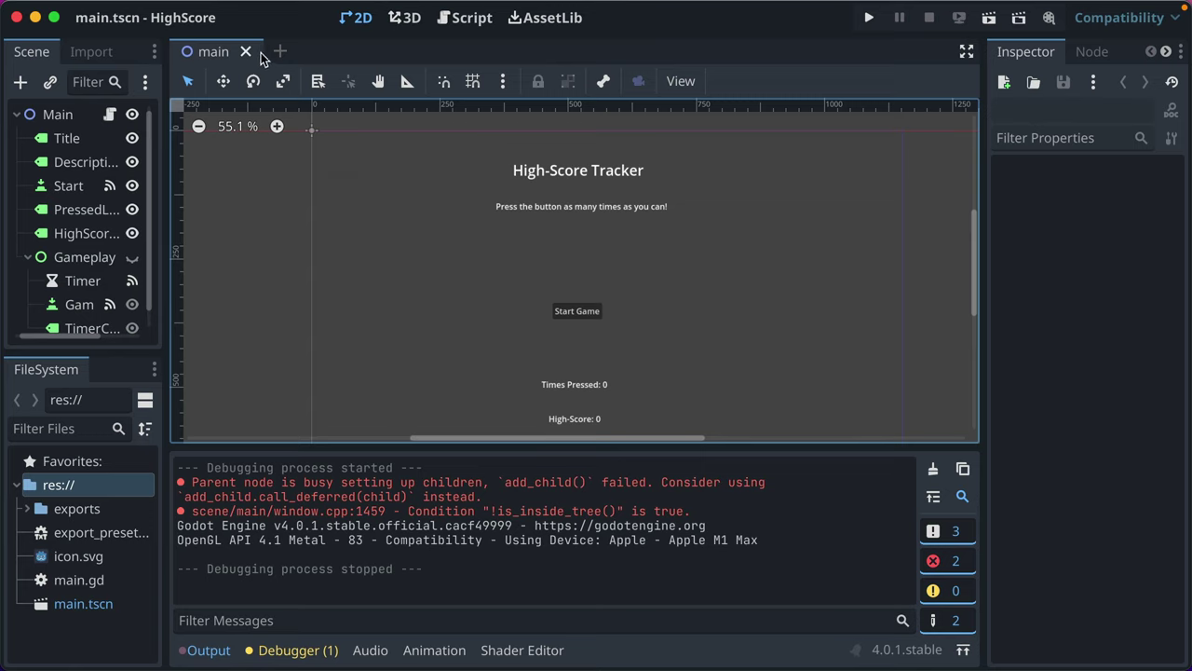
- Open Project > Export..., resize and move the Export dialog, and show the Add... platform list
mouse_move(141, 5)
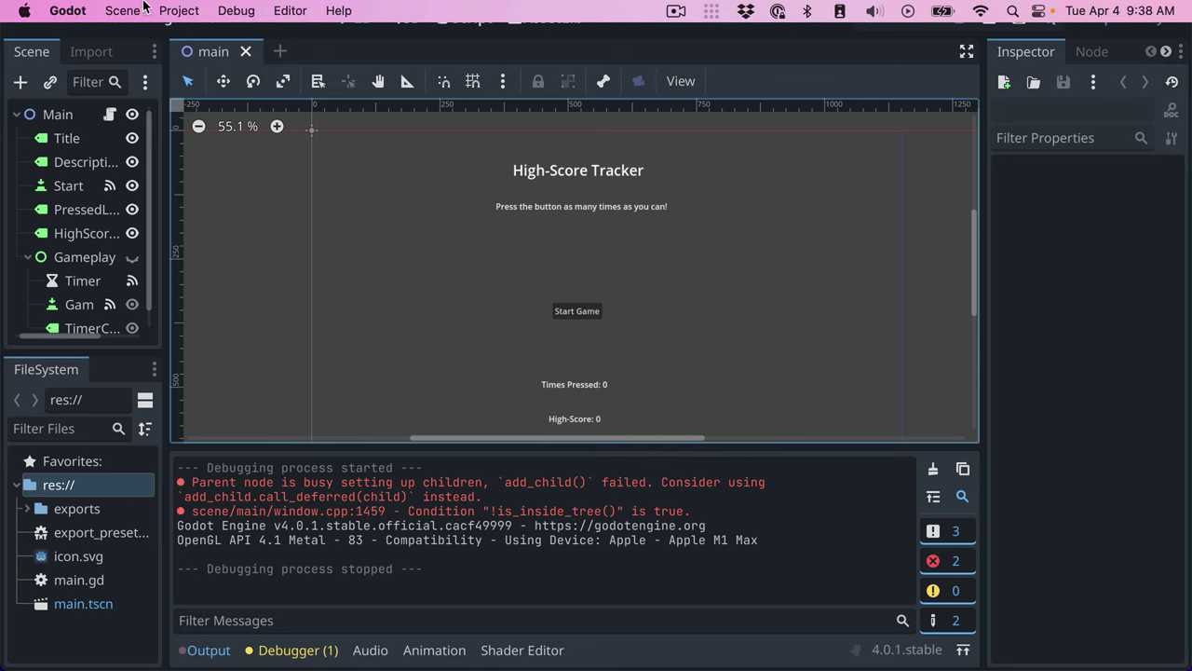
left_click(171, 7)
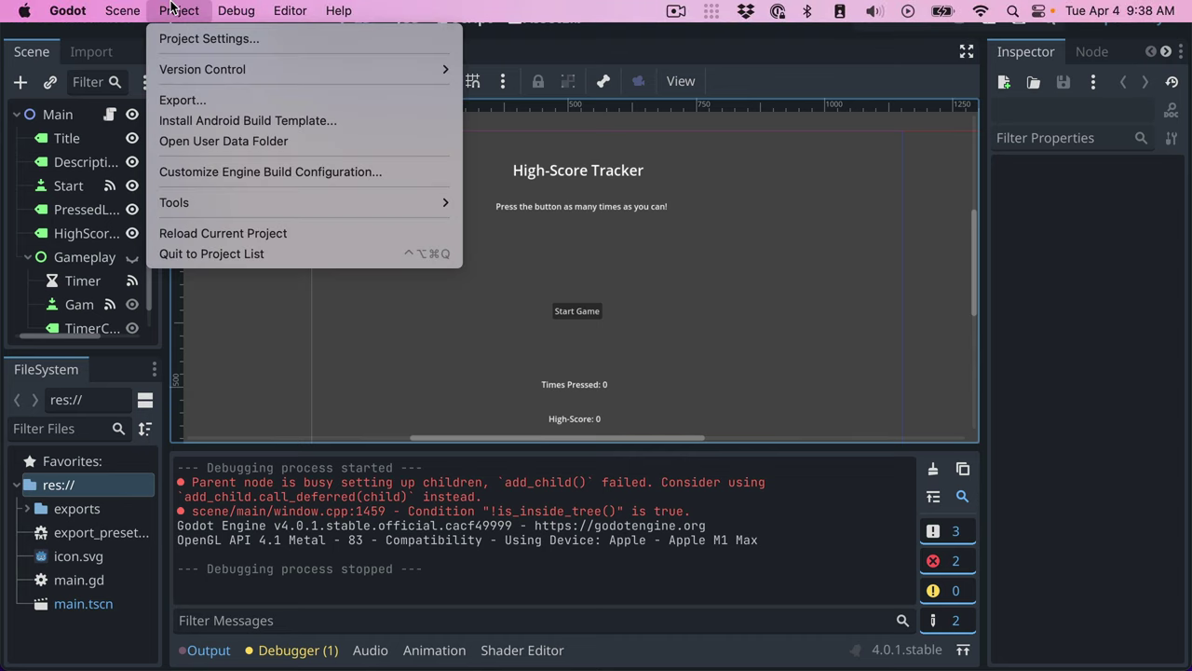
left_click(201, 105)
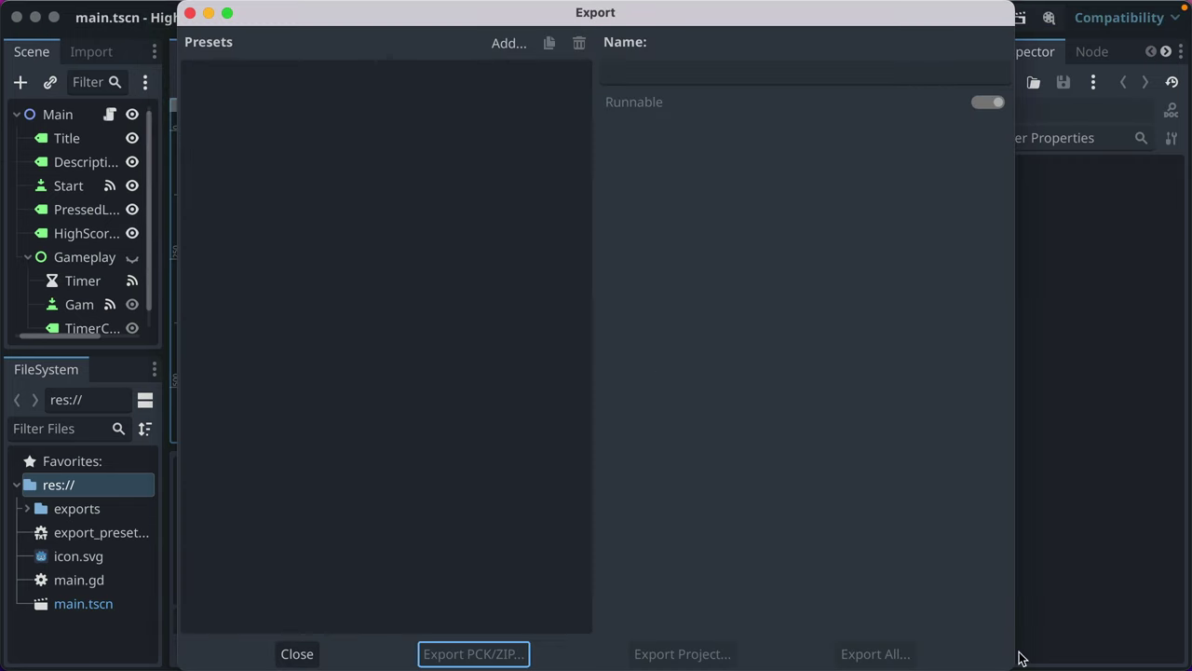
left_click_drag(1006, 657, 1006, 552)
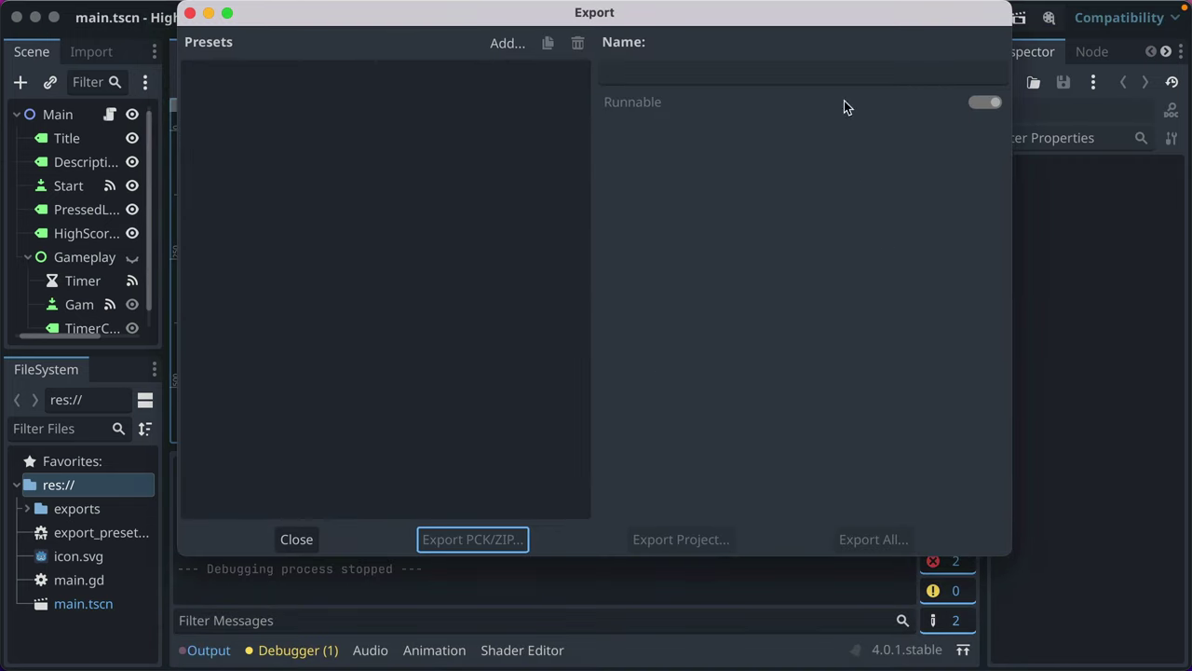
left_click_drag(809, 21, 799, 64)
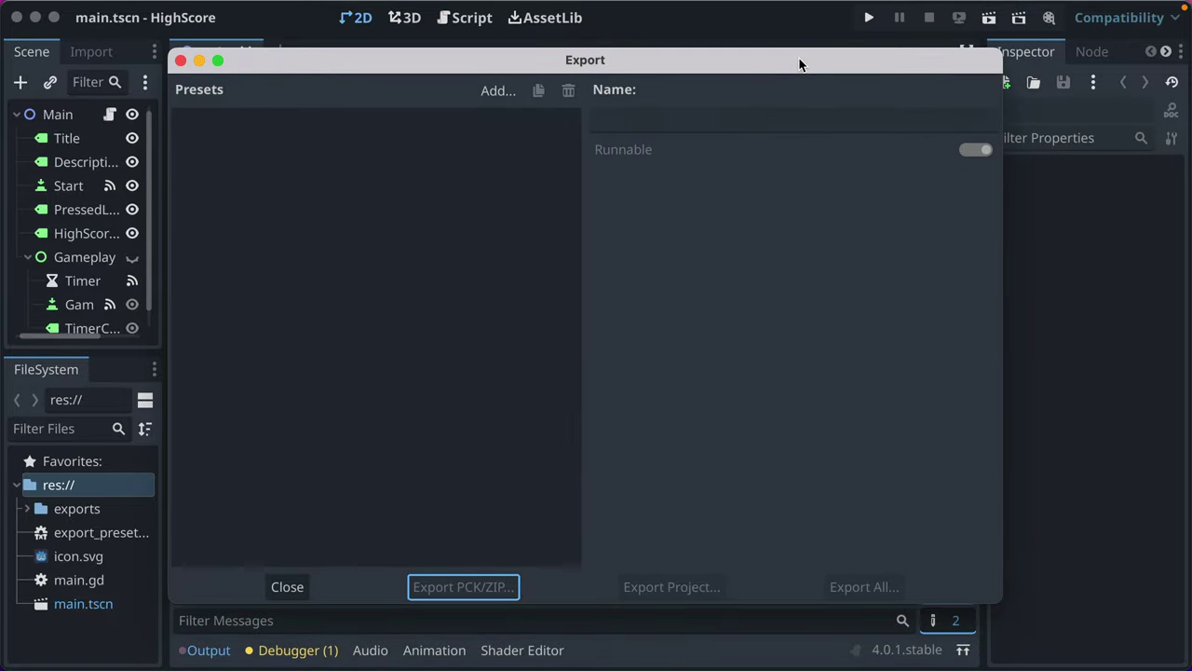
left_click(498, 91)
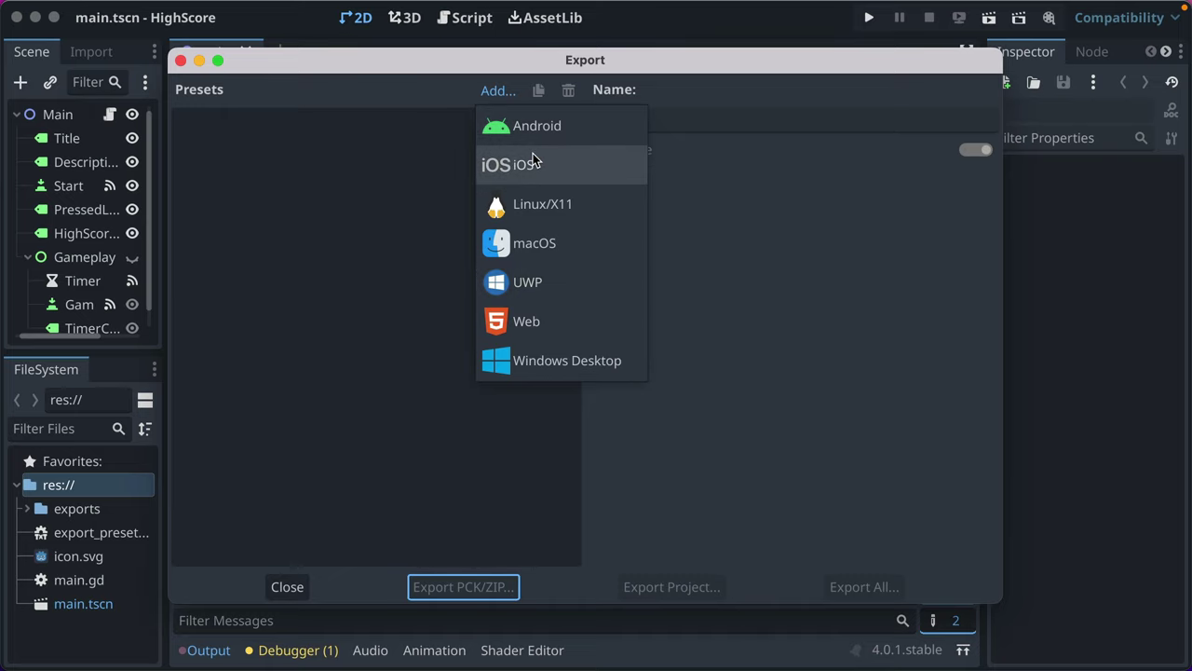
- Choose Web from the Add... list to create a Web (Runnable) preset
left_click(549, 322)
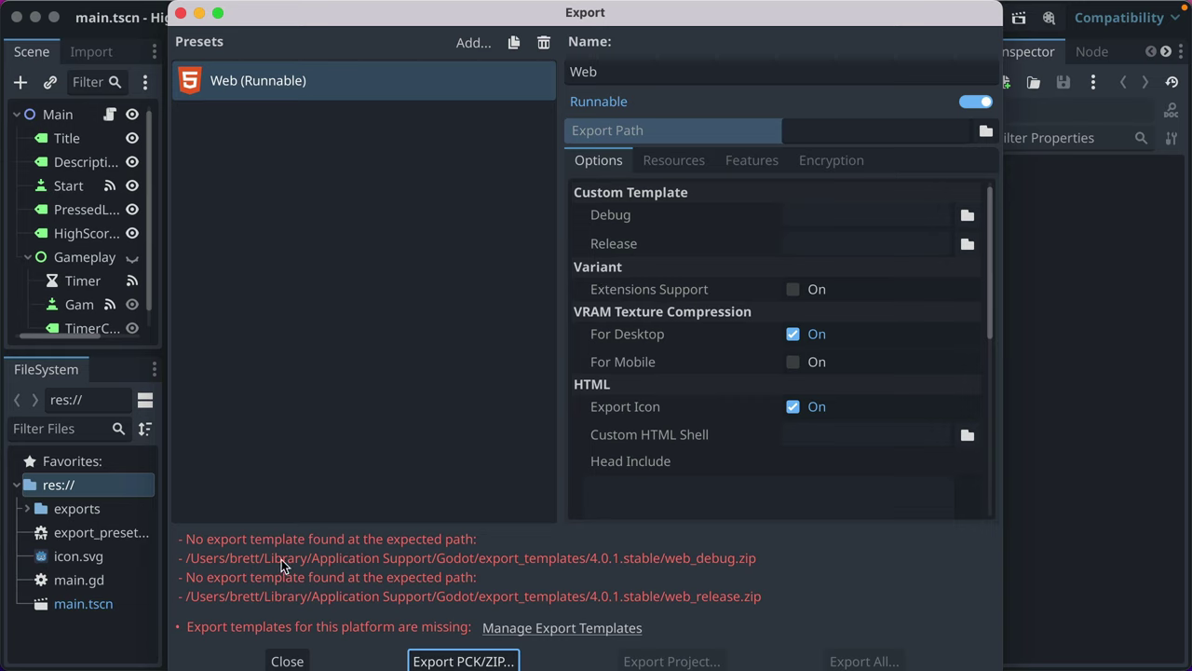
- Open Manage Export Templates and keep Best available mirror as the download source
left_click(549, 627)
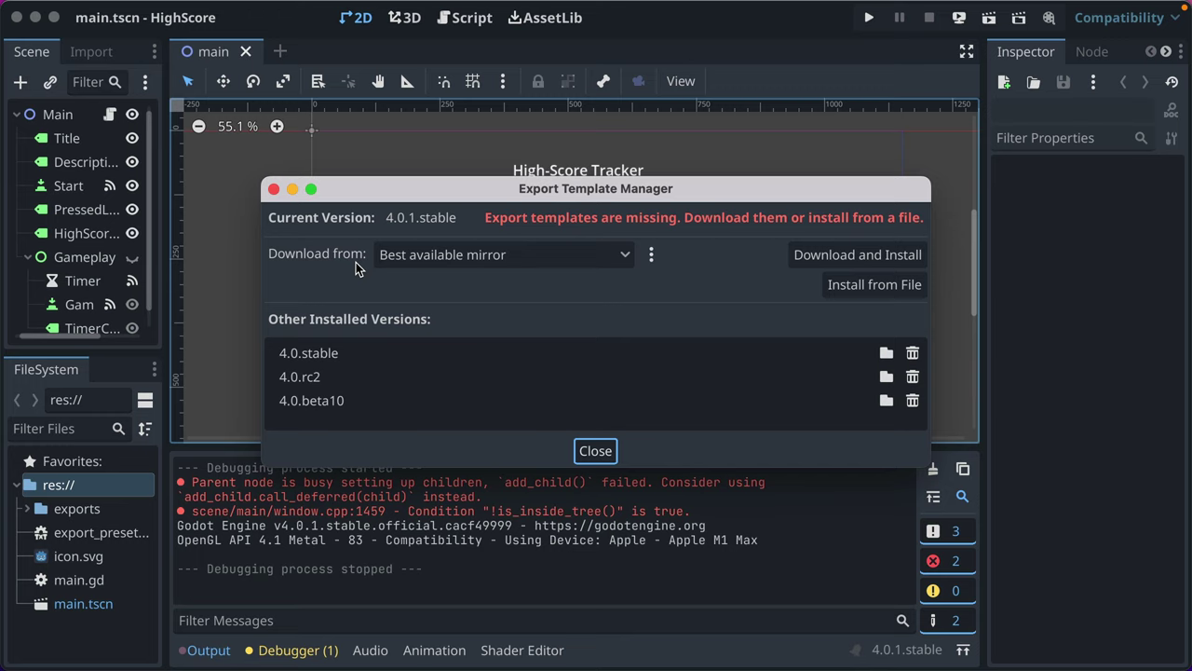
left_click(404, 257)
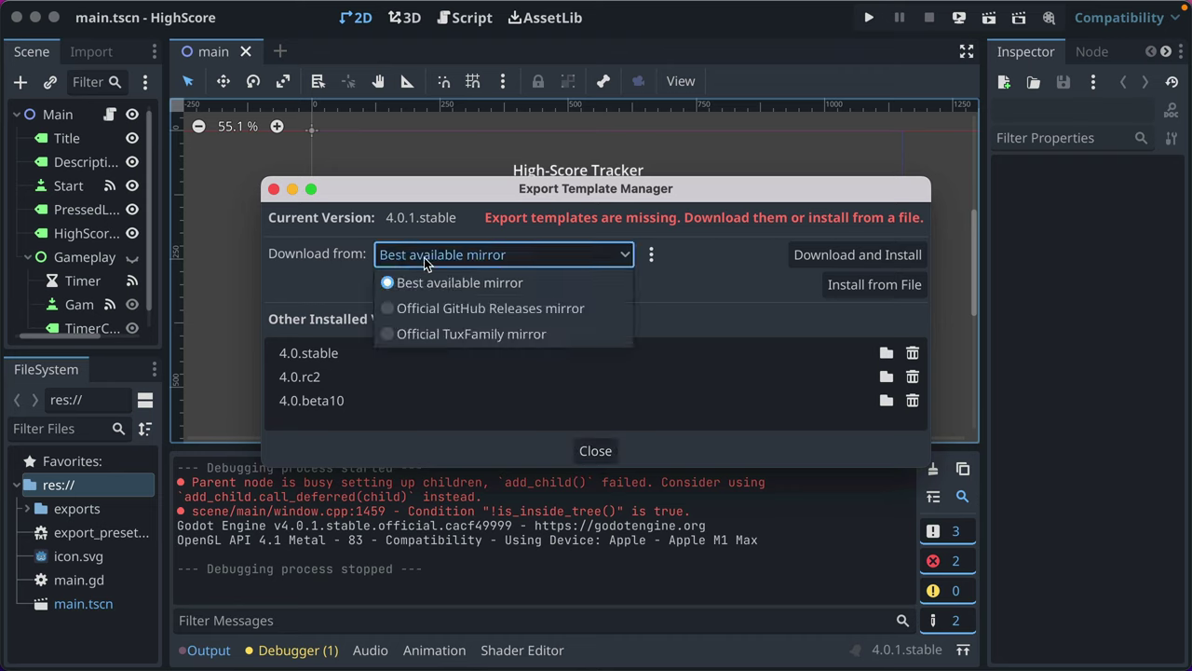
left_click(445, 255)
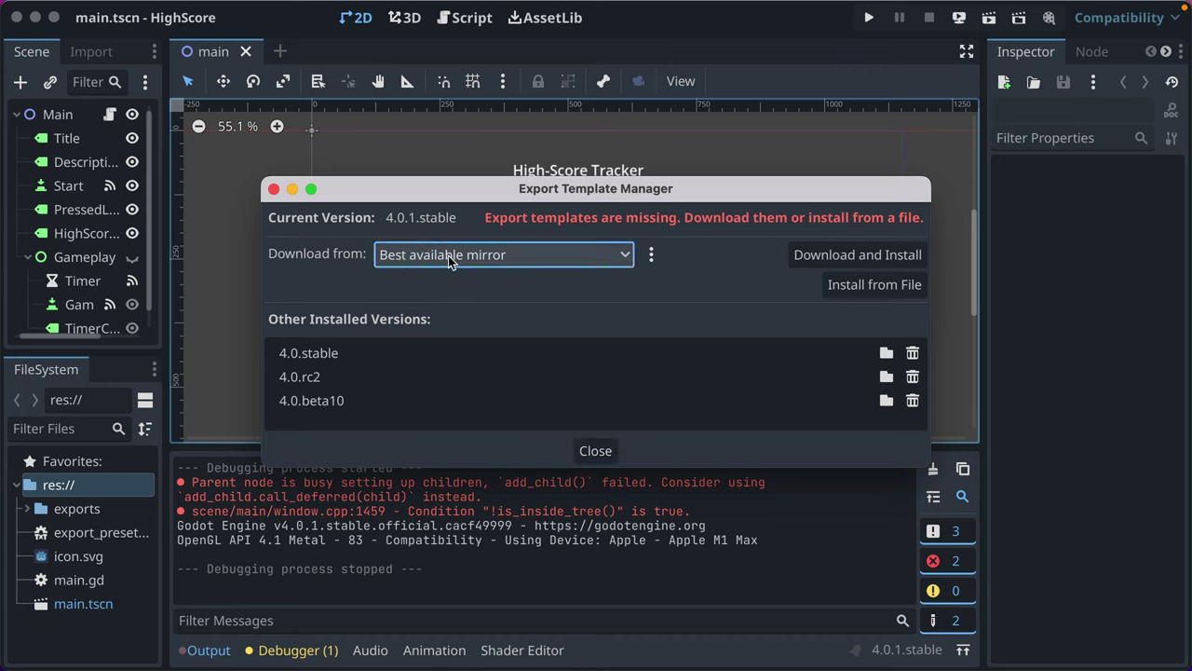
- Download and install the 4.0.1.stable export templates from the Template Manager
left_click(835, 259)
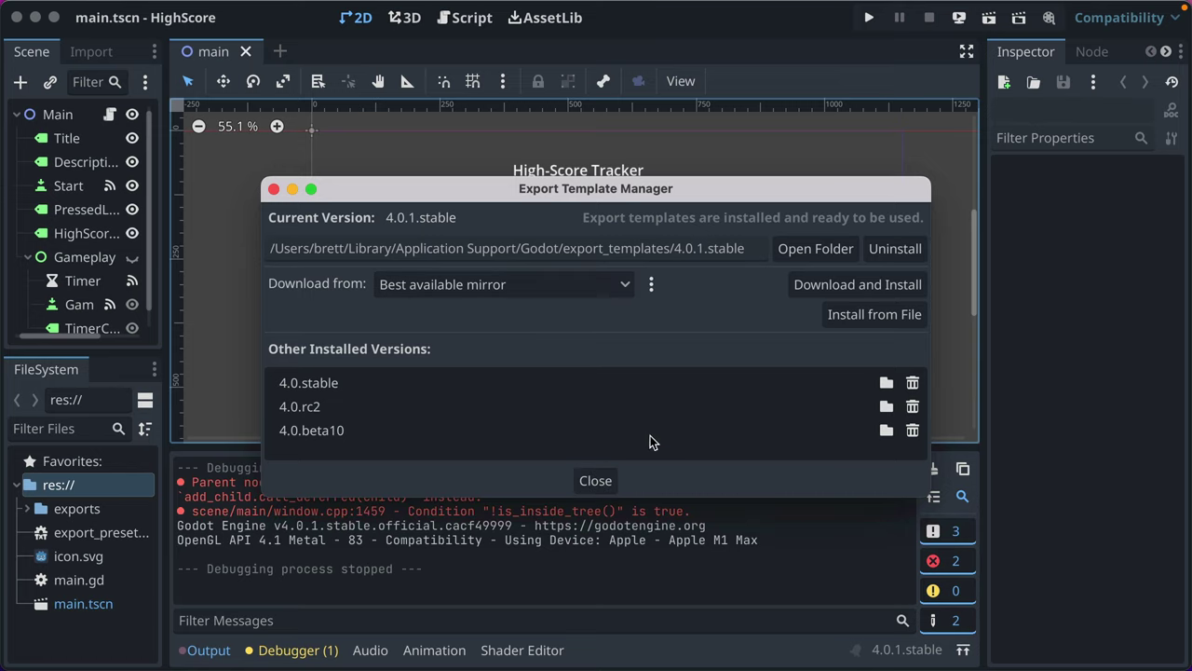
- Close the Export Template Manager and briefly open and close Project Settings
left_click(596, 479)
mouse_move(110, 4)
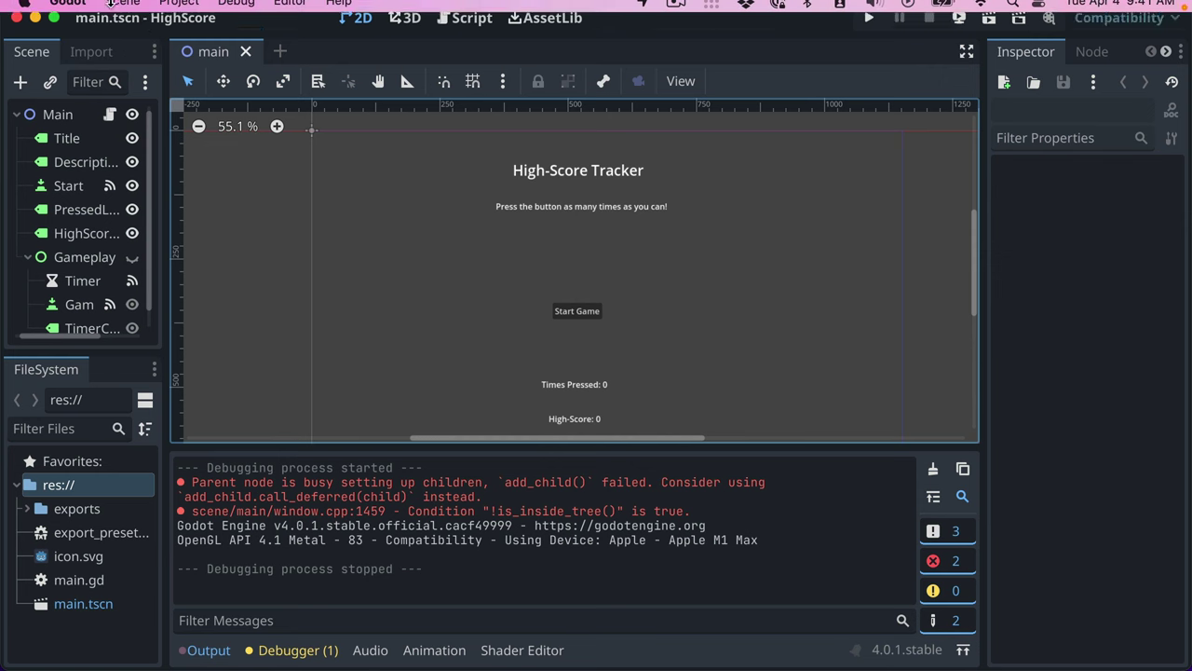
left_click(179, 4)
left_click(217, 38)
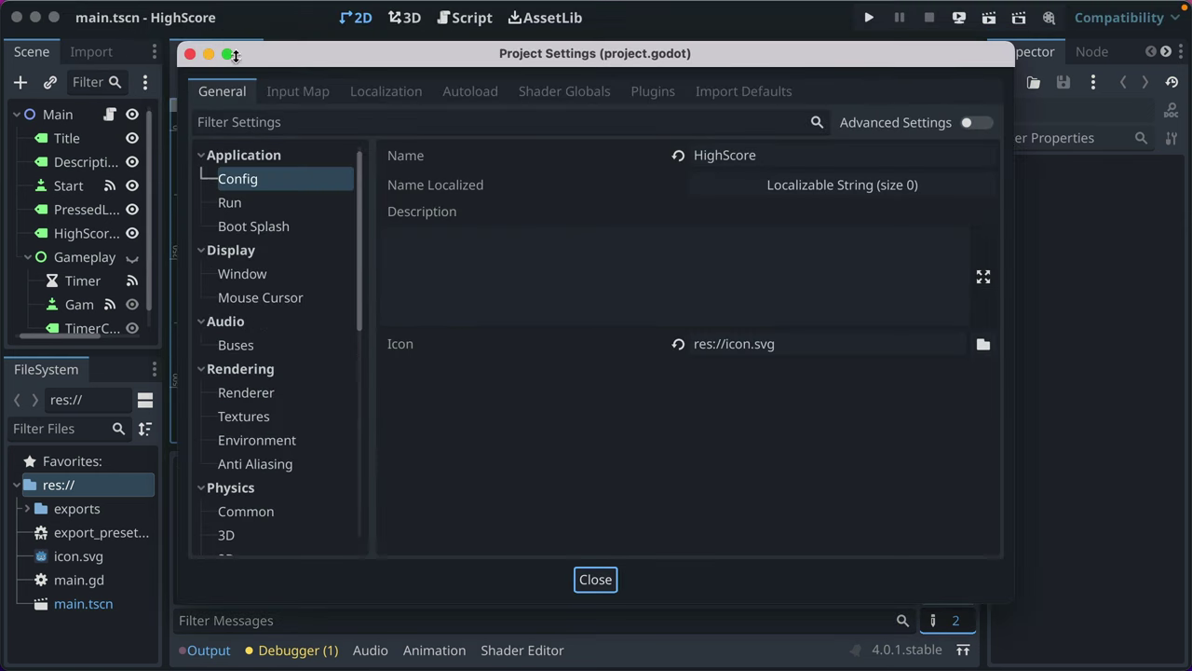
left_click(190, 54)
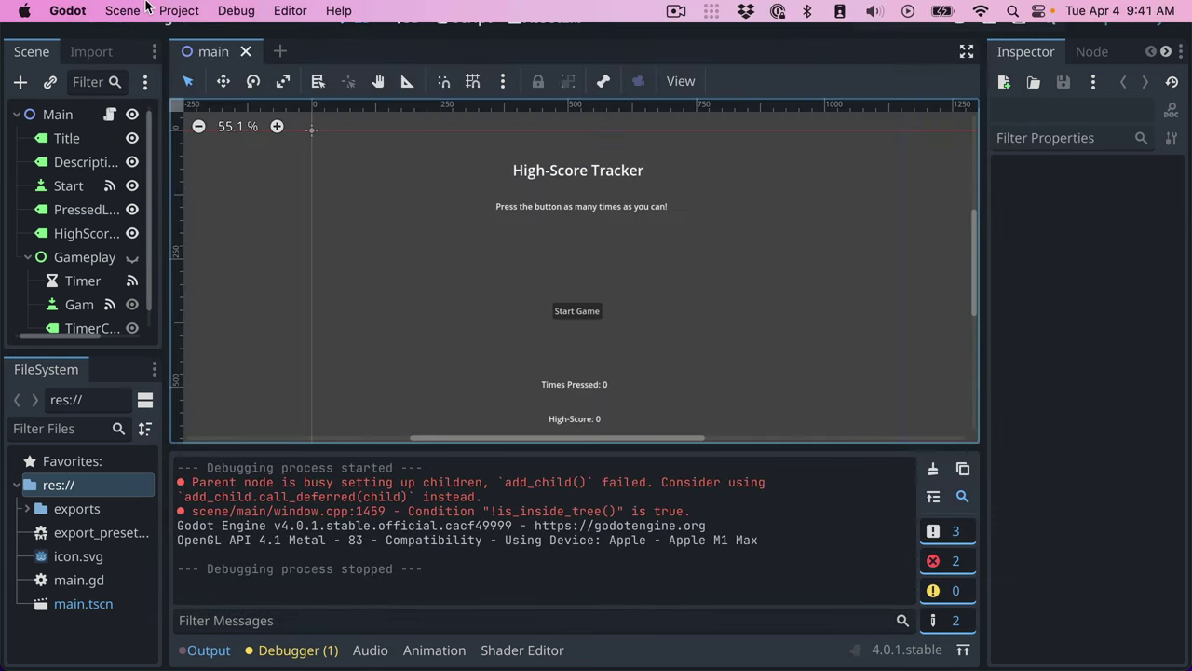
- Reopen Project > Export... and resize and reposition the Export dialog
left_click(178, 10)
left_click(203, 98)
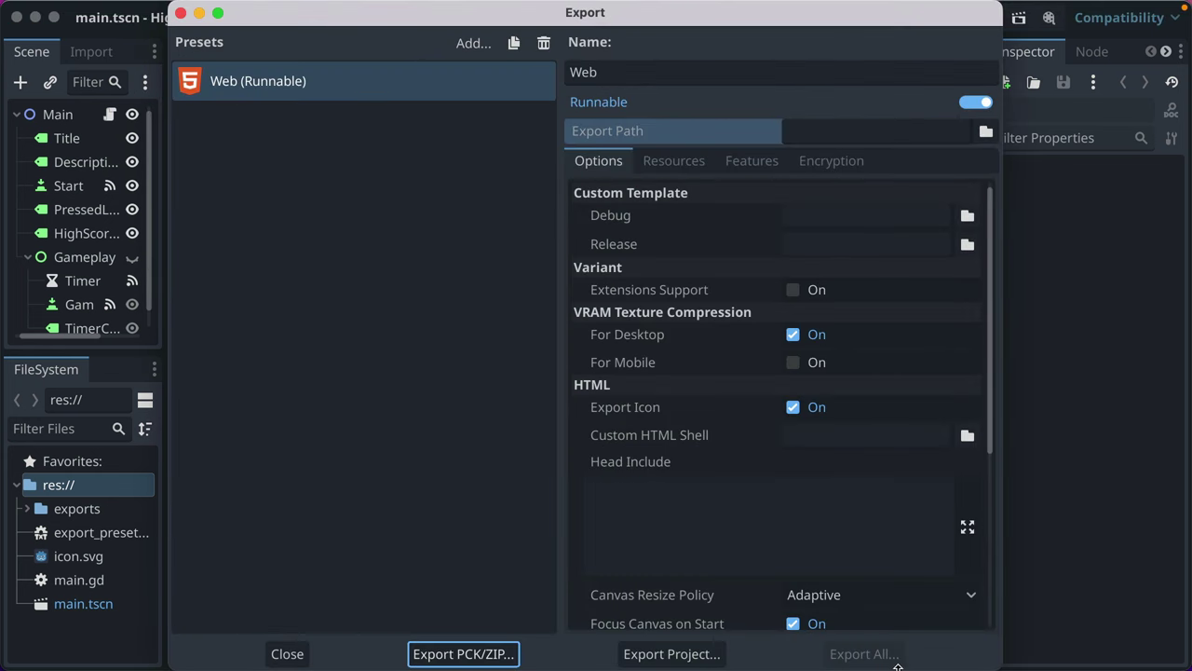
left_click_drag(922, 667, 922, 608)
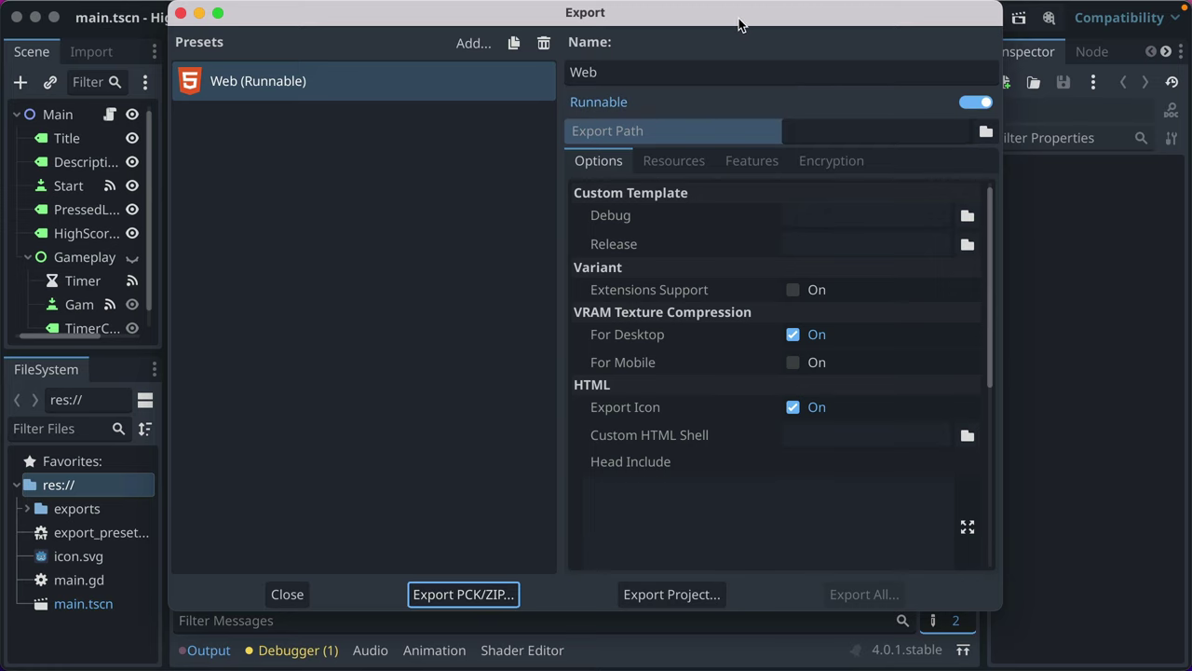
left_click_drag(737, 25, 739, 55)
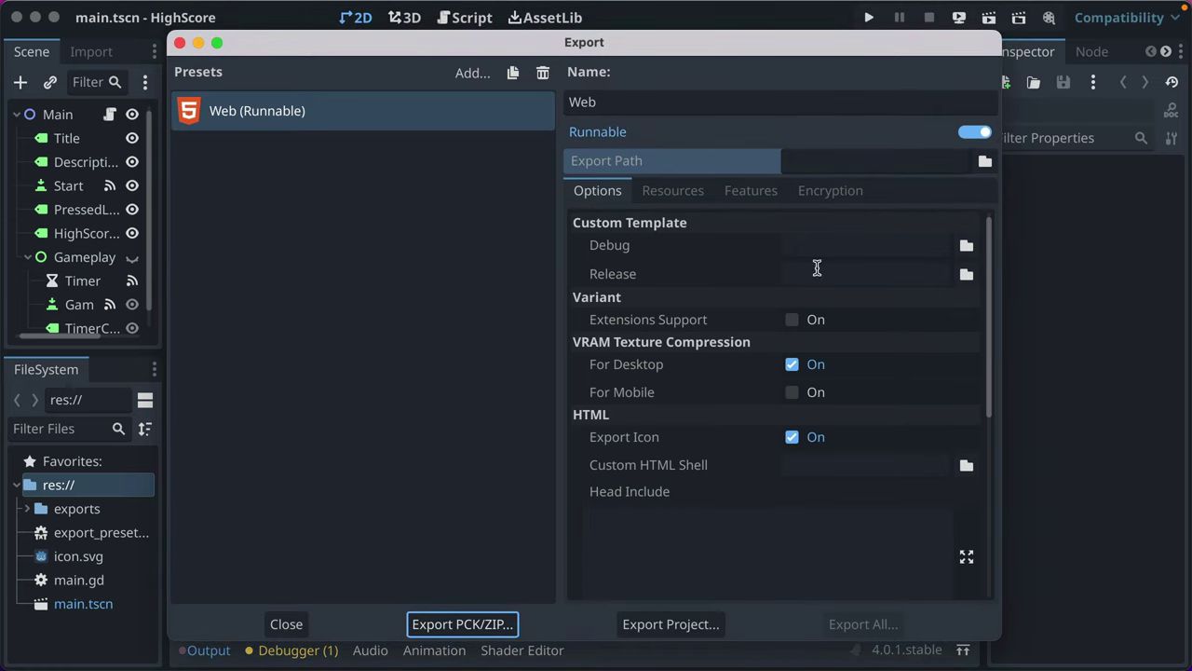
- Try editing the preset name, then revert it back to Web
left_click(607, 103)
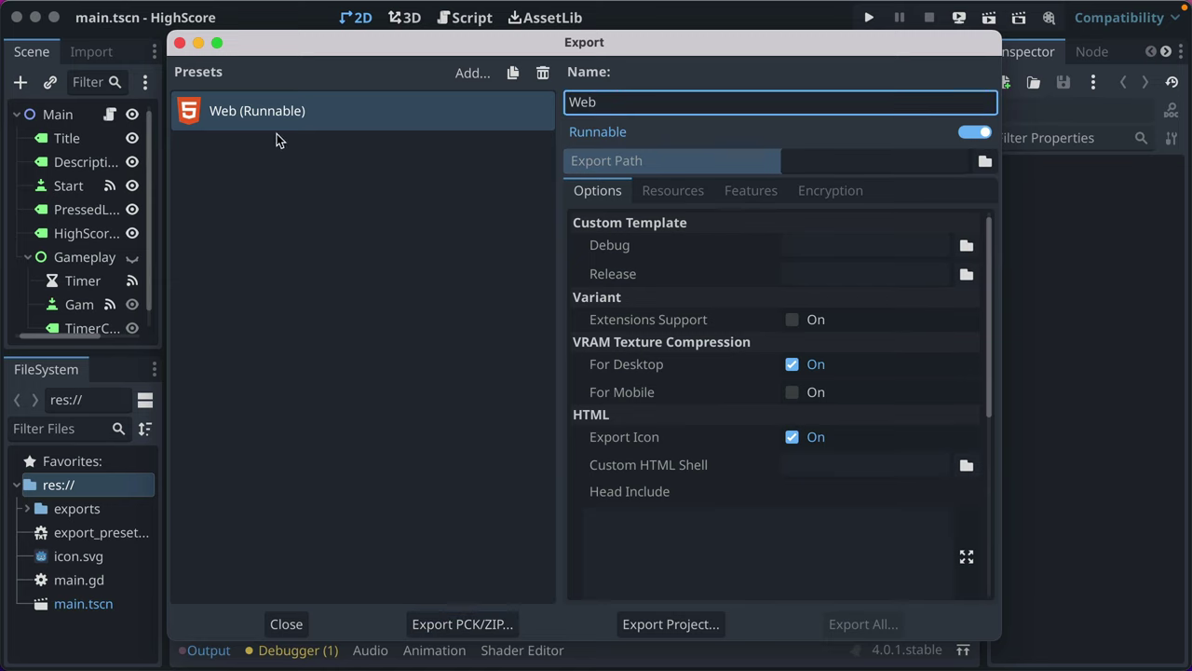
type("Fox")
key("BackSpace")
key("BackSpace")
key("BackSpace")
key("BackSpace")
mouse_move(595, 132)
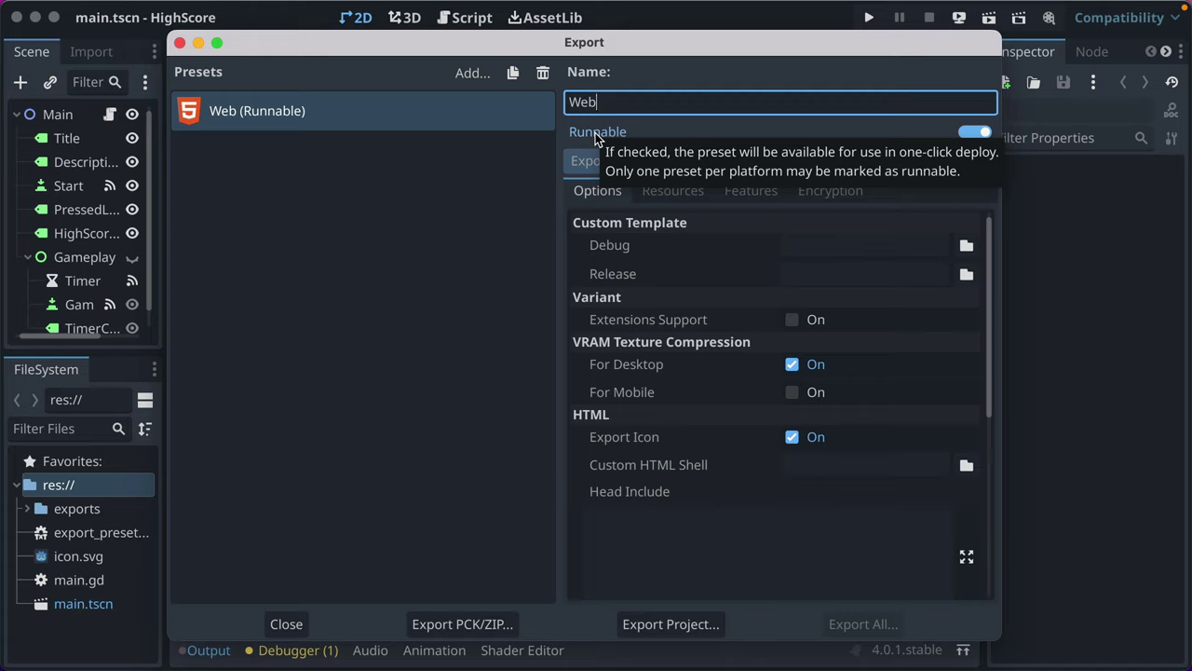
left_click(991, 19)
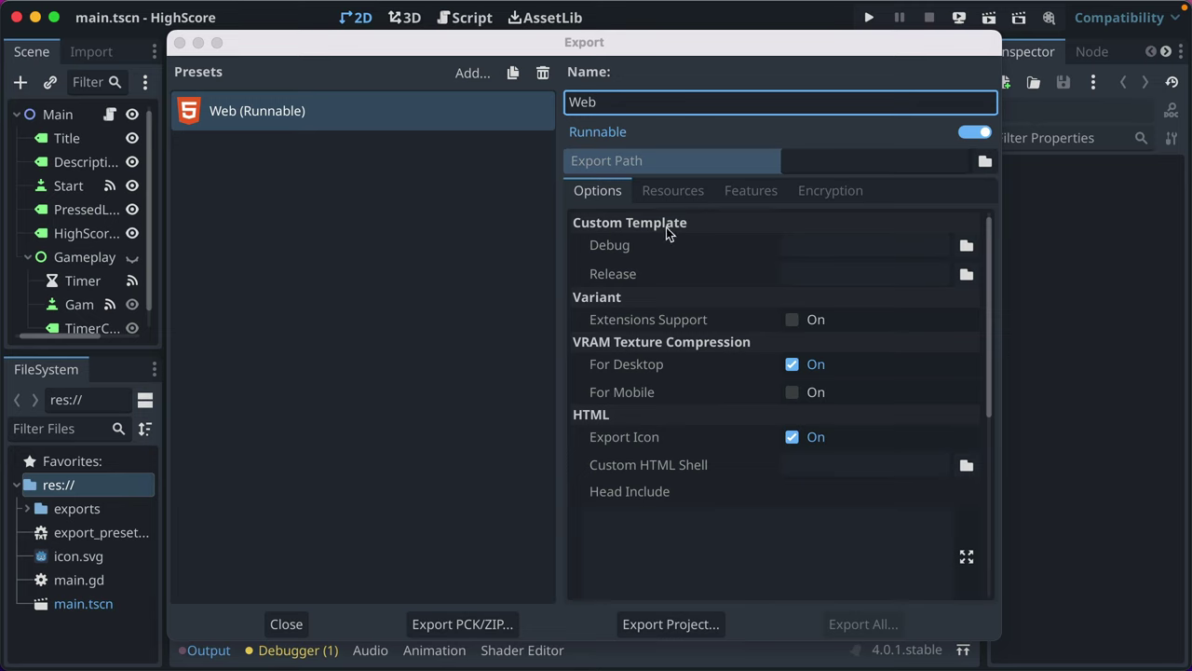
- Browse for the Web export path and navigate up to the HighScore project folder
left_click(908, 160)
left_click(957, 163)
left_click(983, 162)
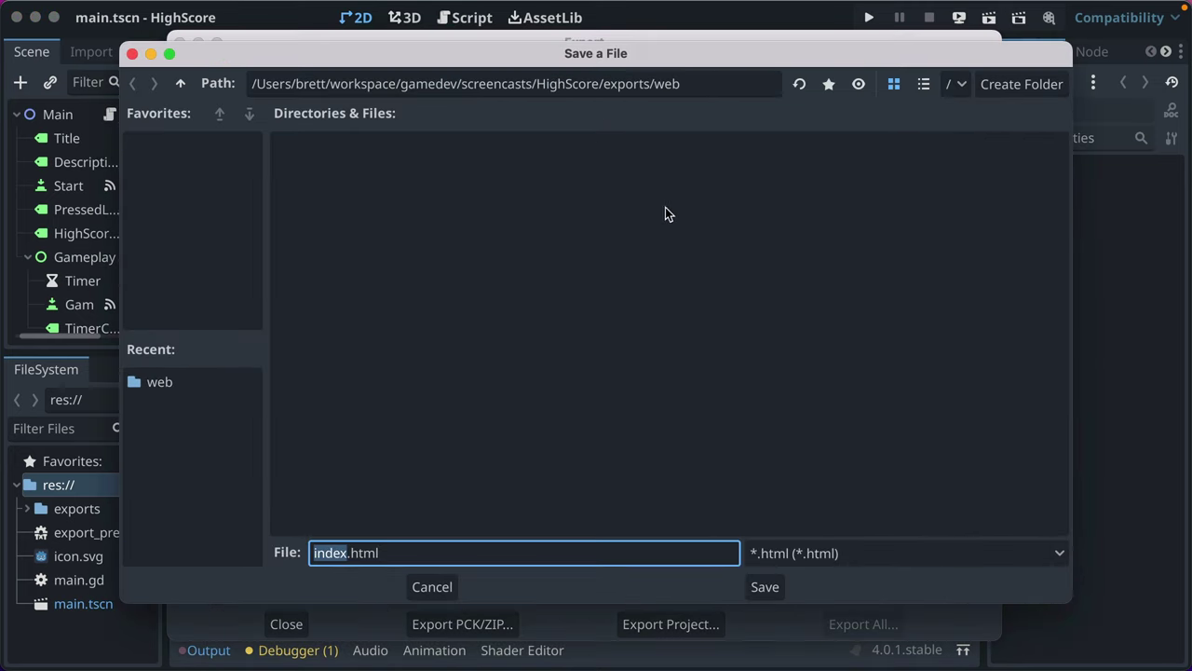
left_click(545, 83)
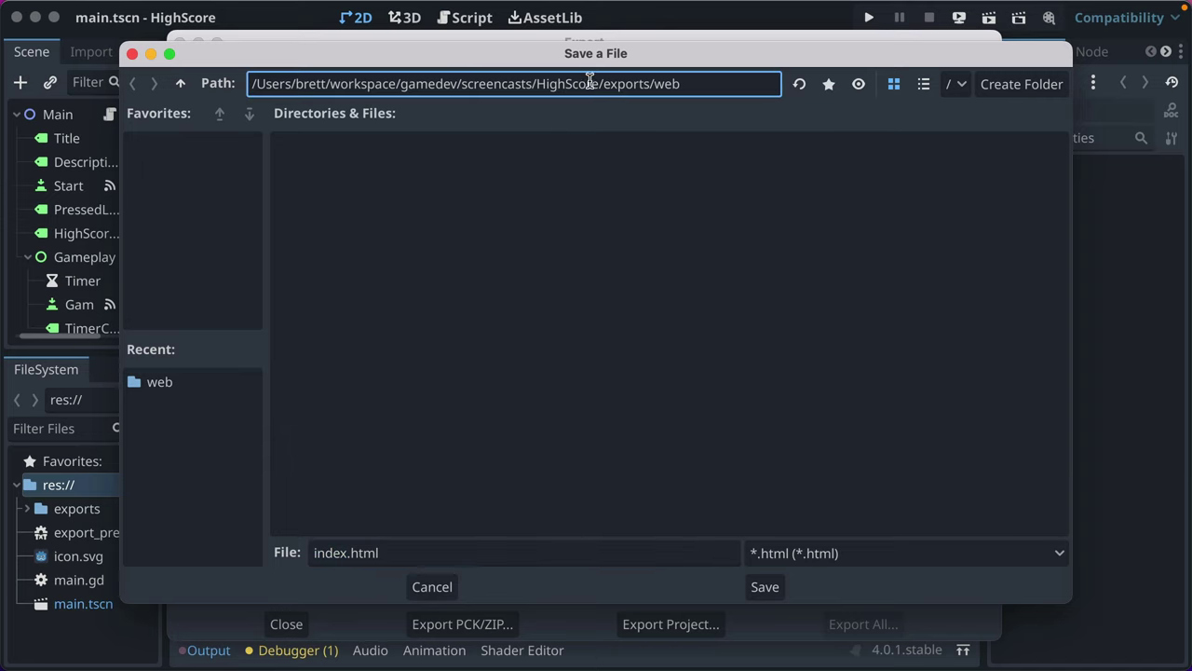
left_click_drag(606, 83, 721, 85)
key("BackSpace")
key("BackSpace")
key("Return")
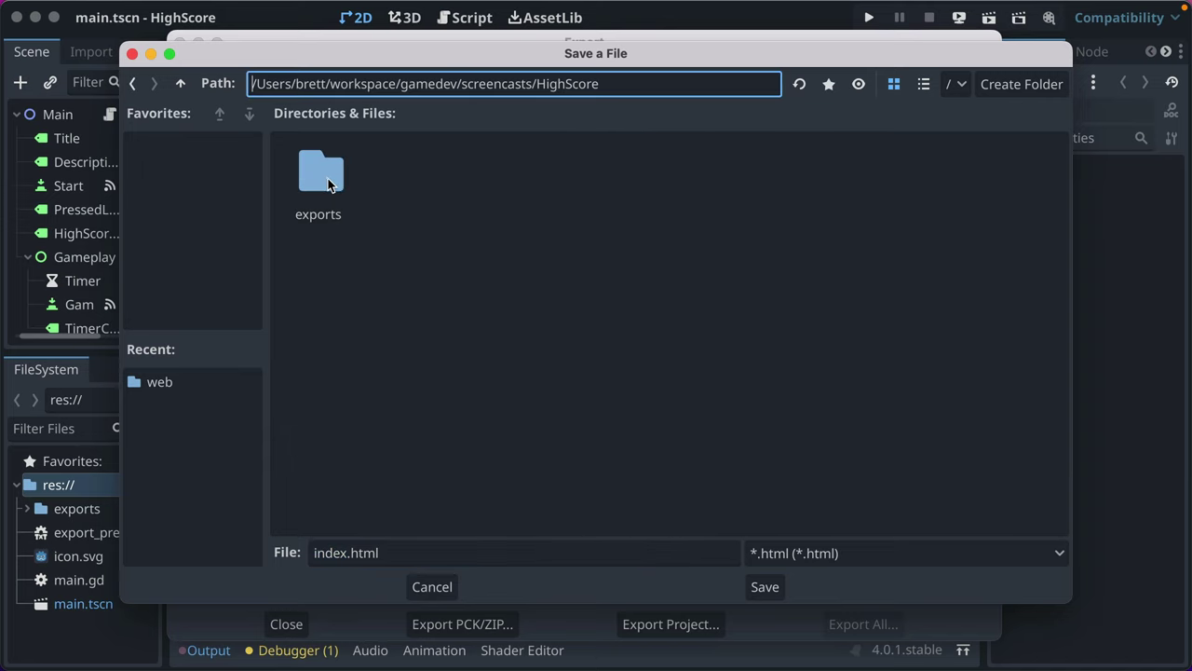
- Try deleting the old exports folder, then dismiss the save window
right_click(327, 176)
left_click(394, 219)
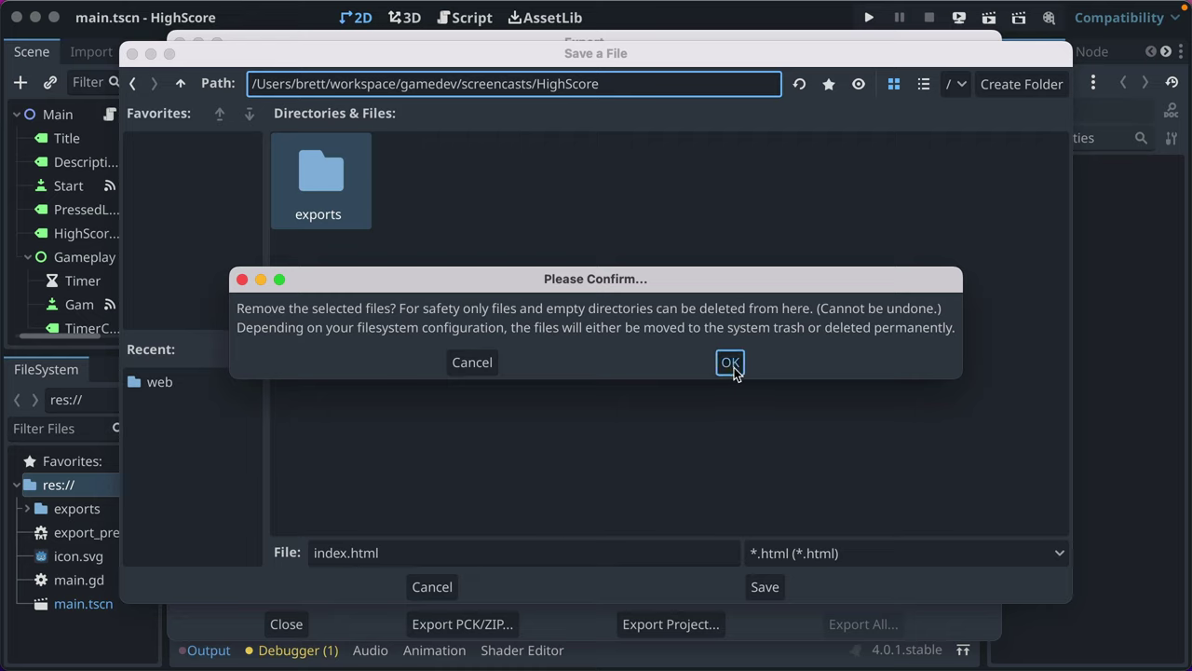
left_click(727, 359)
right_click(315, 173)
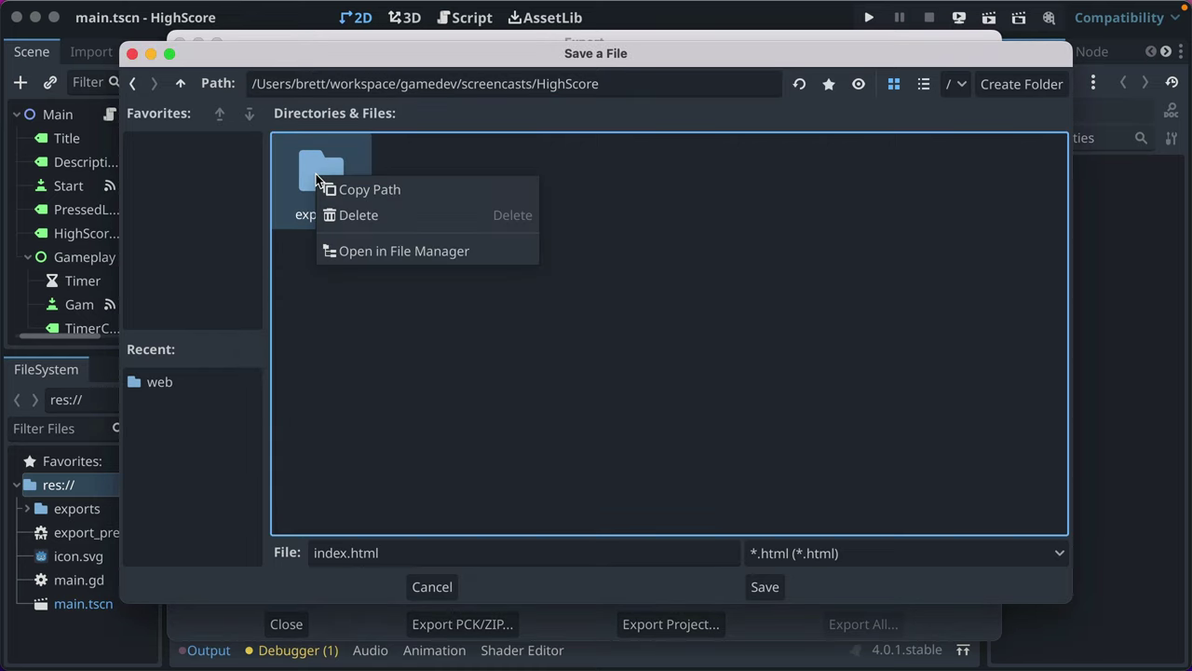
left_click(358, 214)
left_click(730, 362)
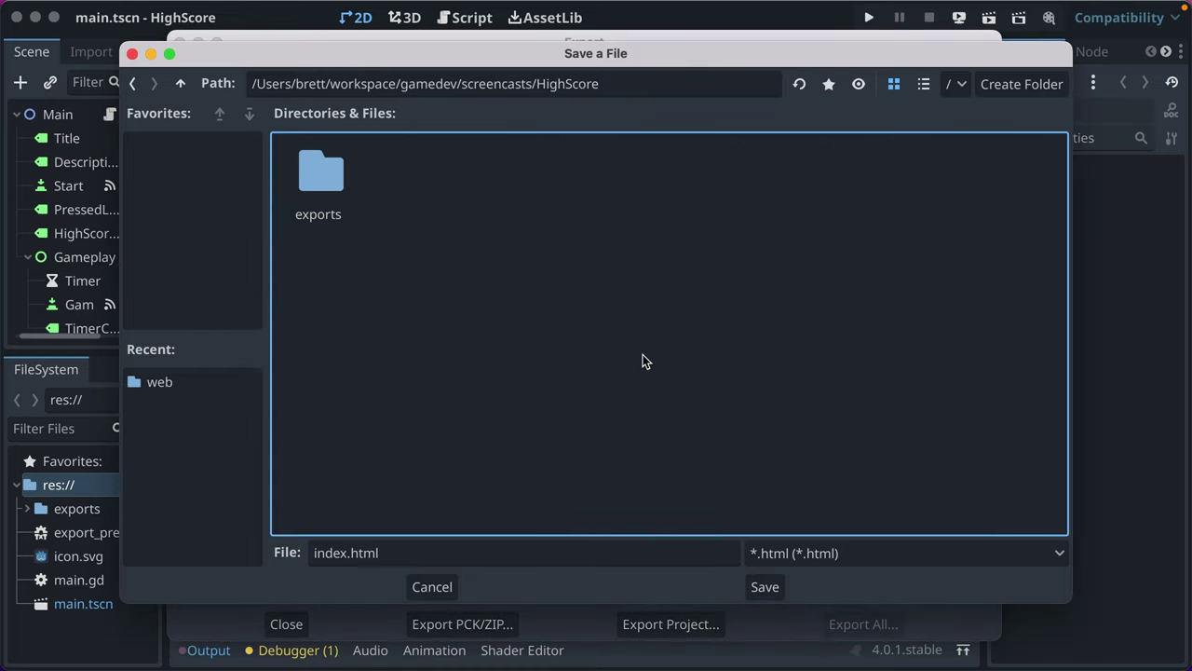
key("Escape")
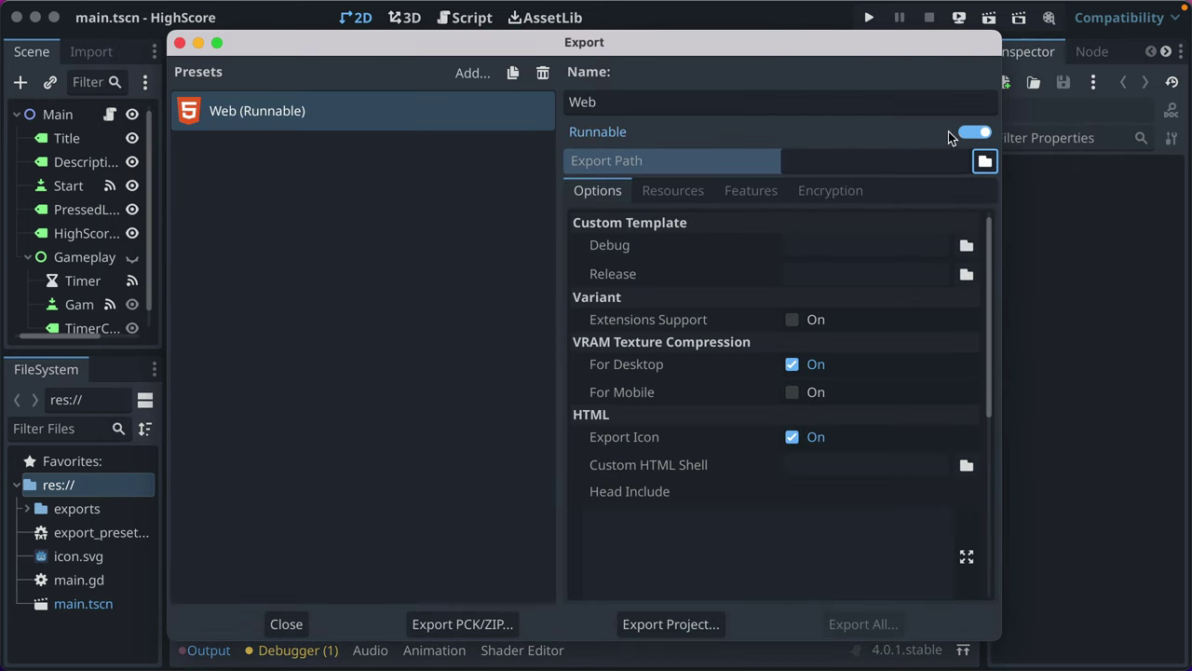
- Browse again into exports/web and enter index.html as the file name
left_click(985, 162)
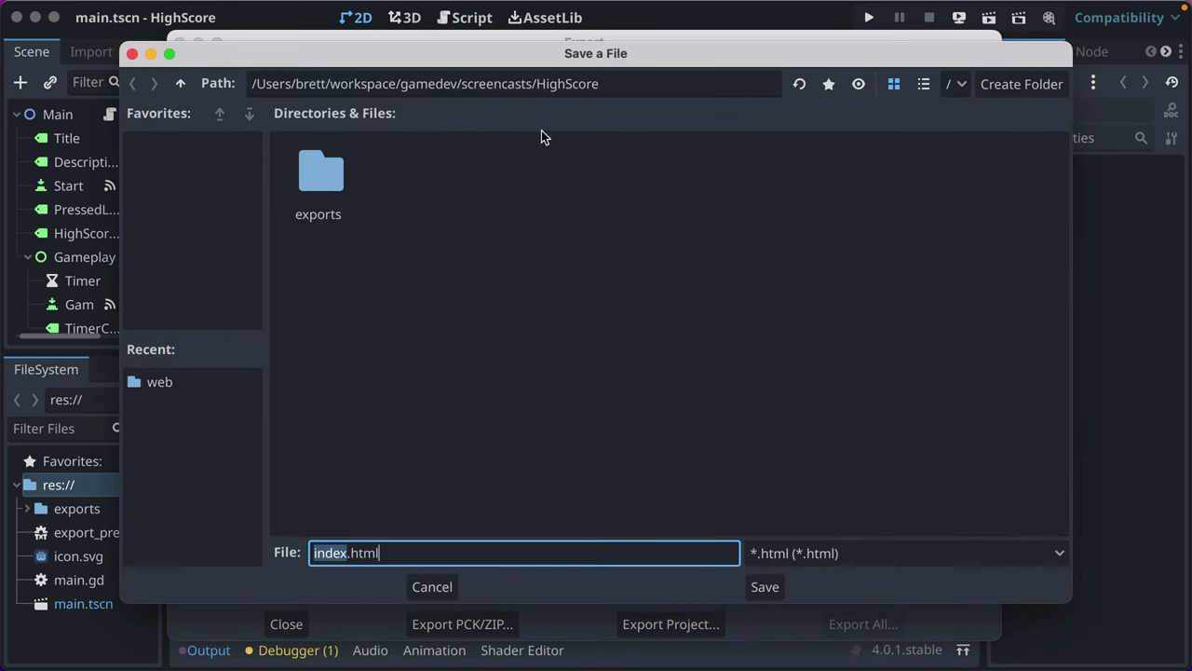
double_click(308, 189)
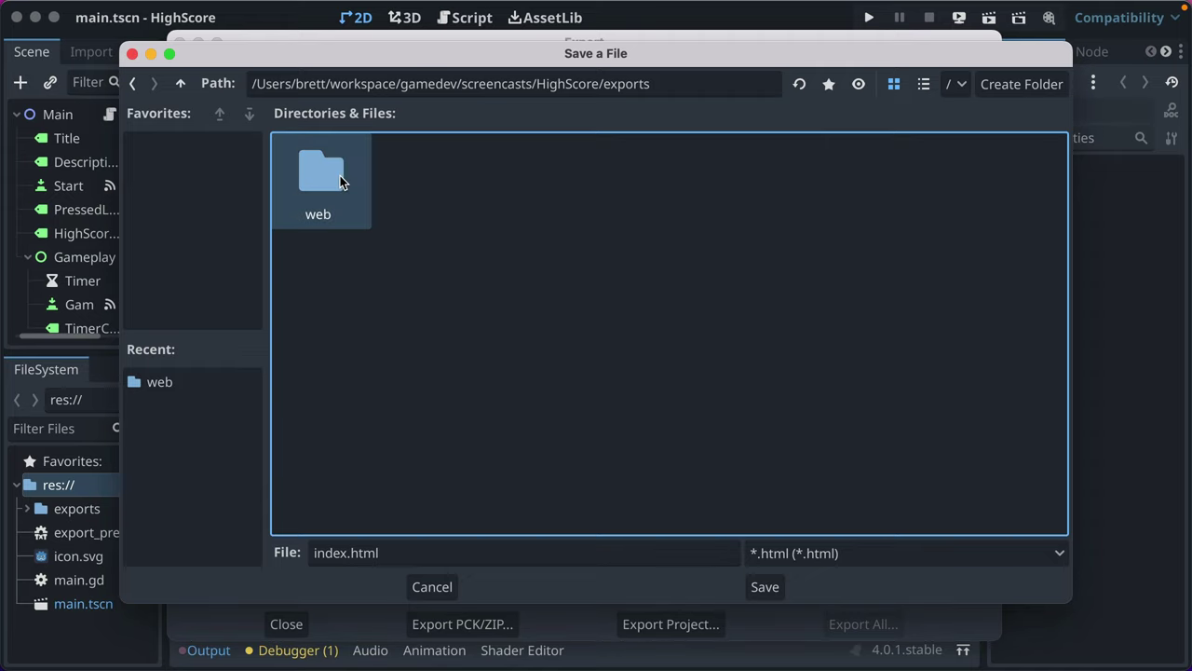
double_click(338, 179)
left_click(370, 552)
left_click_drag(370, 553, 531, 553)
type("index.html")
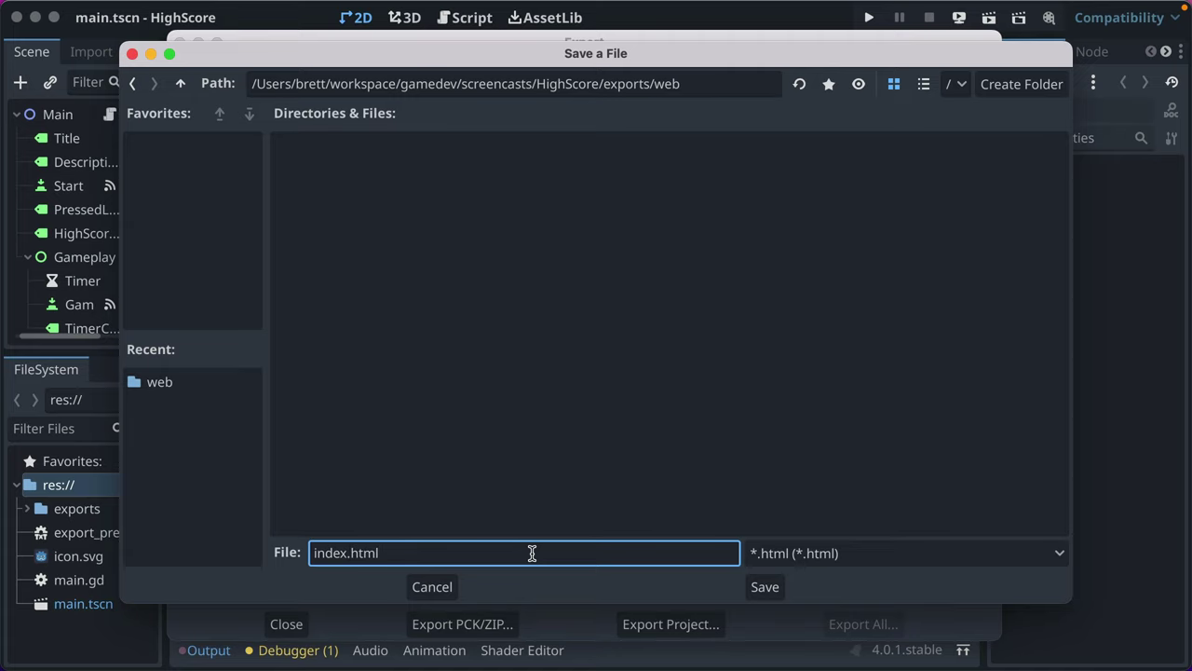
- Save exports/web/index.html as the Web preset's export path
left_click(765, 587)
left_click_drag(799, 160, 962, 162)
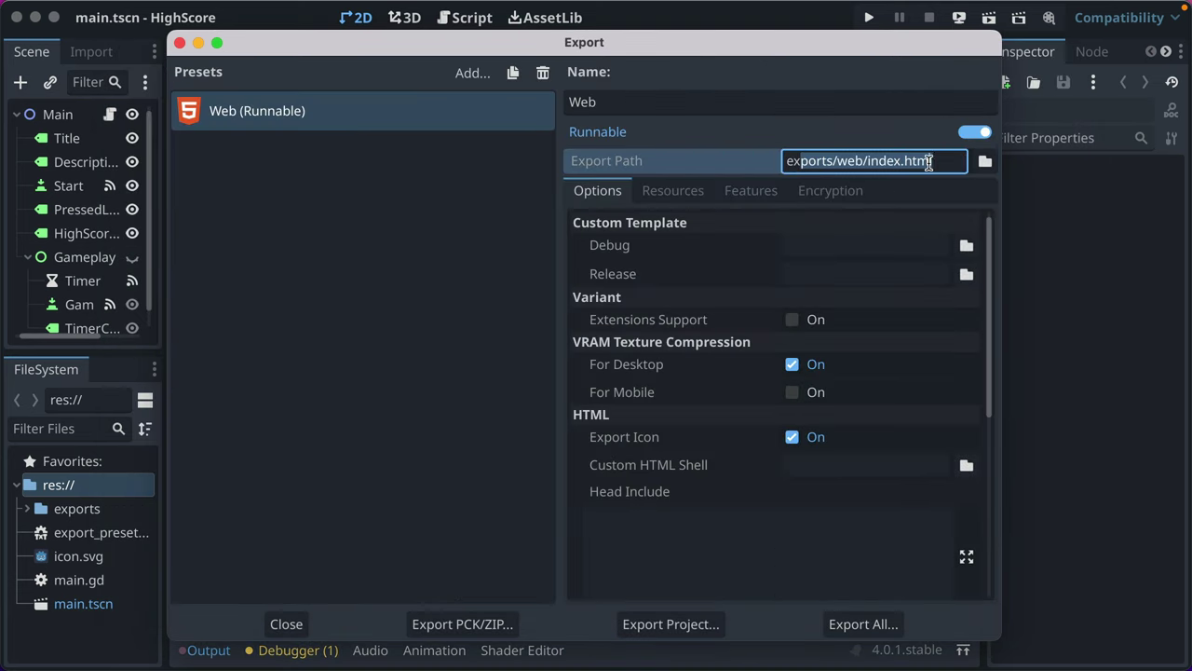
left_click(930, 160)
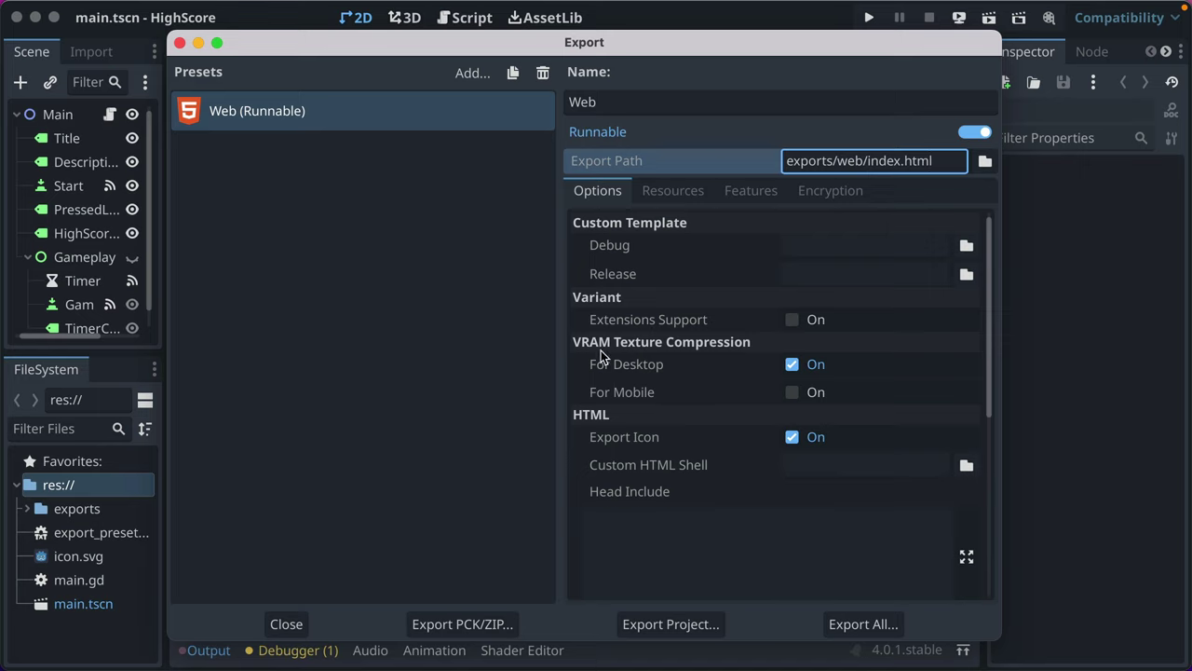
- Review the Web preset's Resources, Features and Encryption tabs, then return to Options
scroll(646, 318, "down", 5)
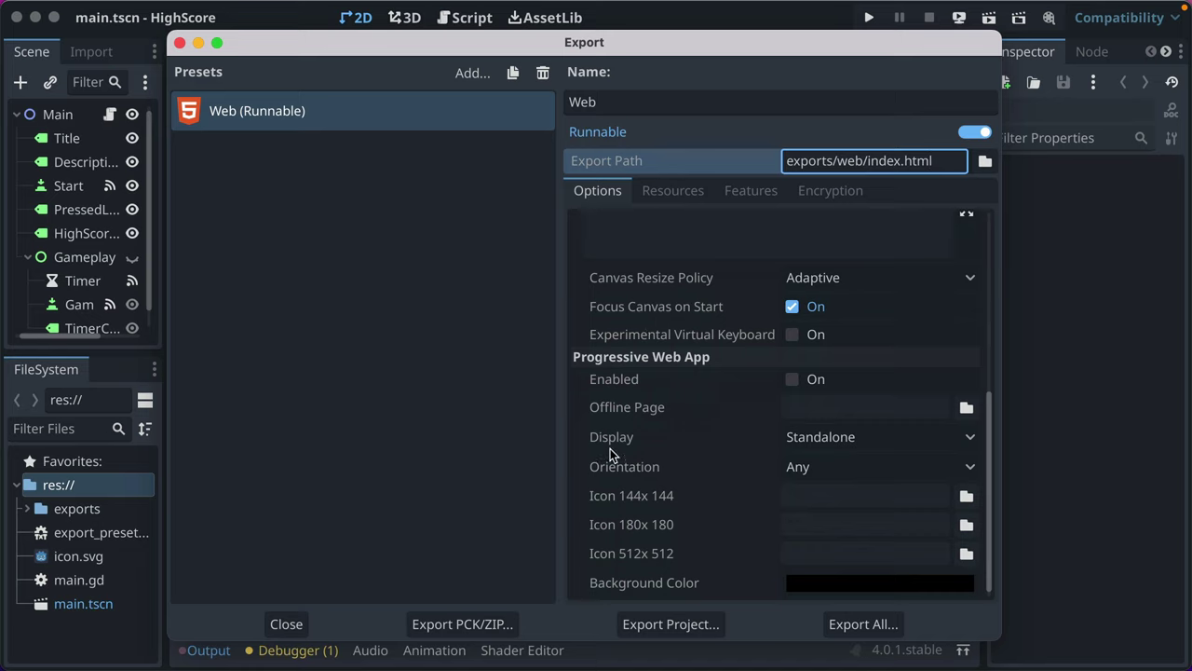
left_click(680, 194)
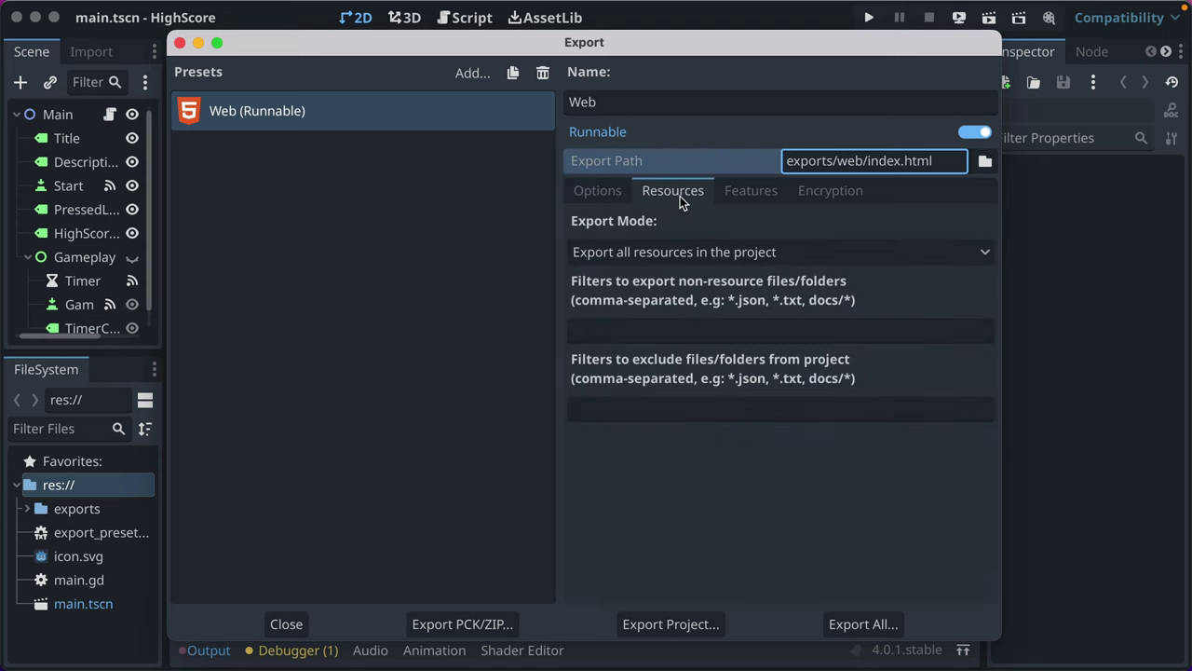
left_click(755, 190)
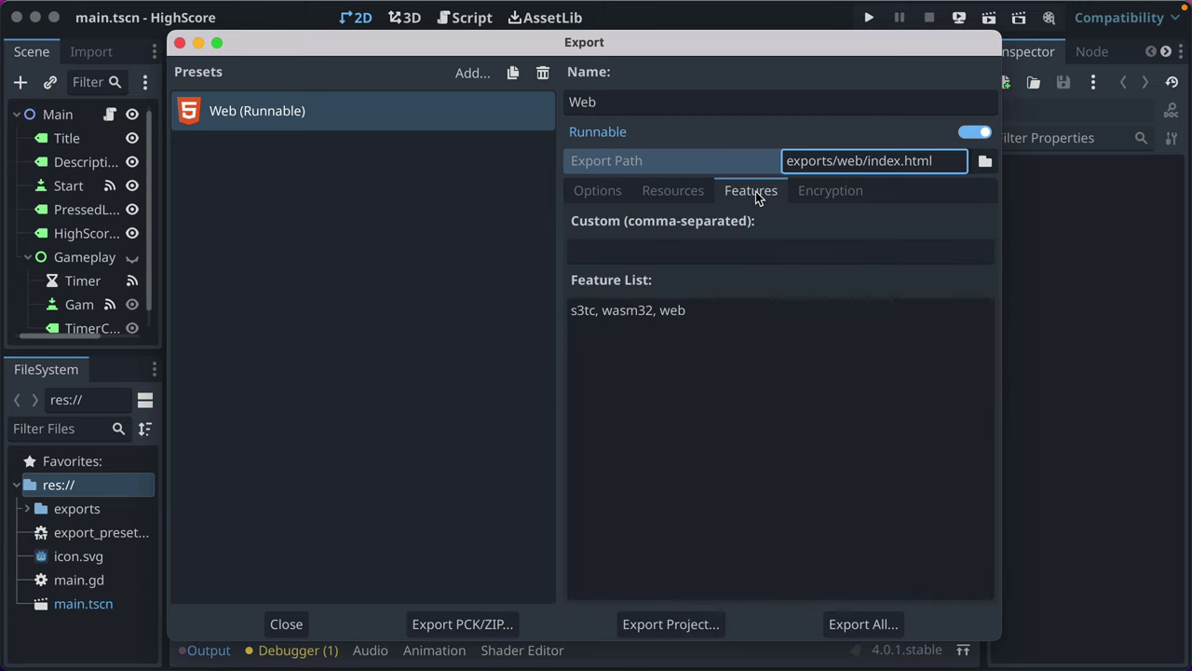
left_click(822, 193)
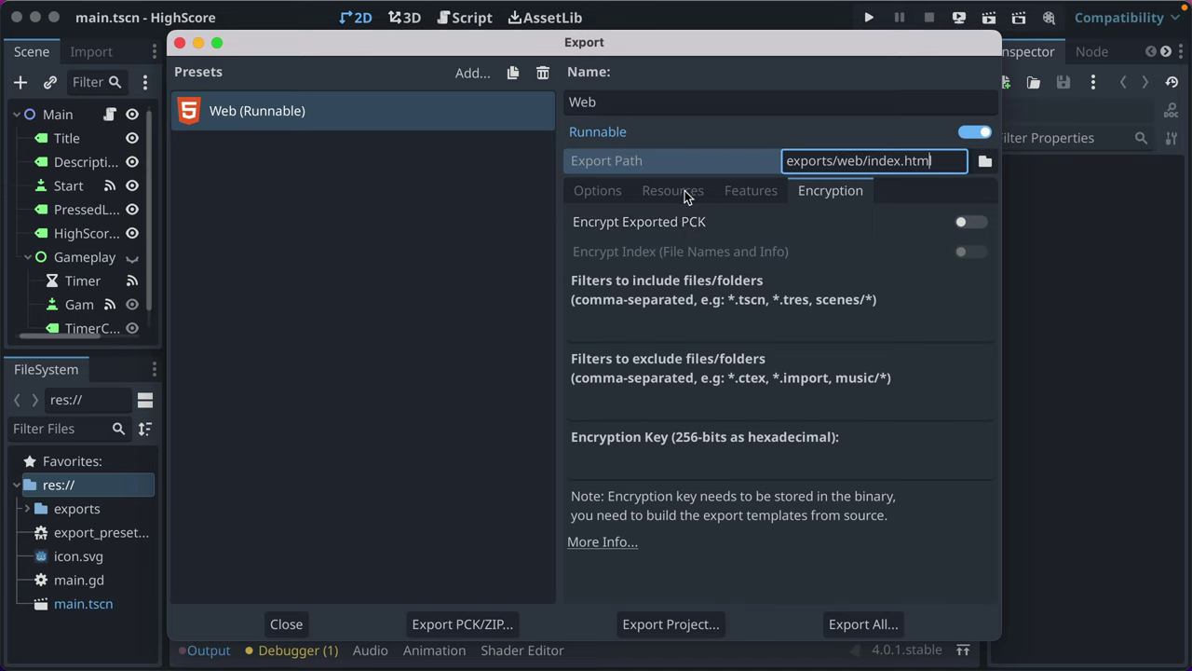
left_click(597, 190)
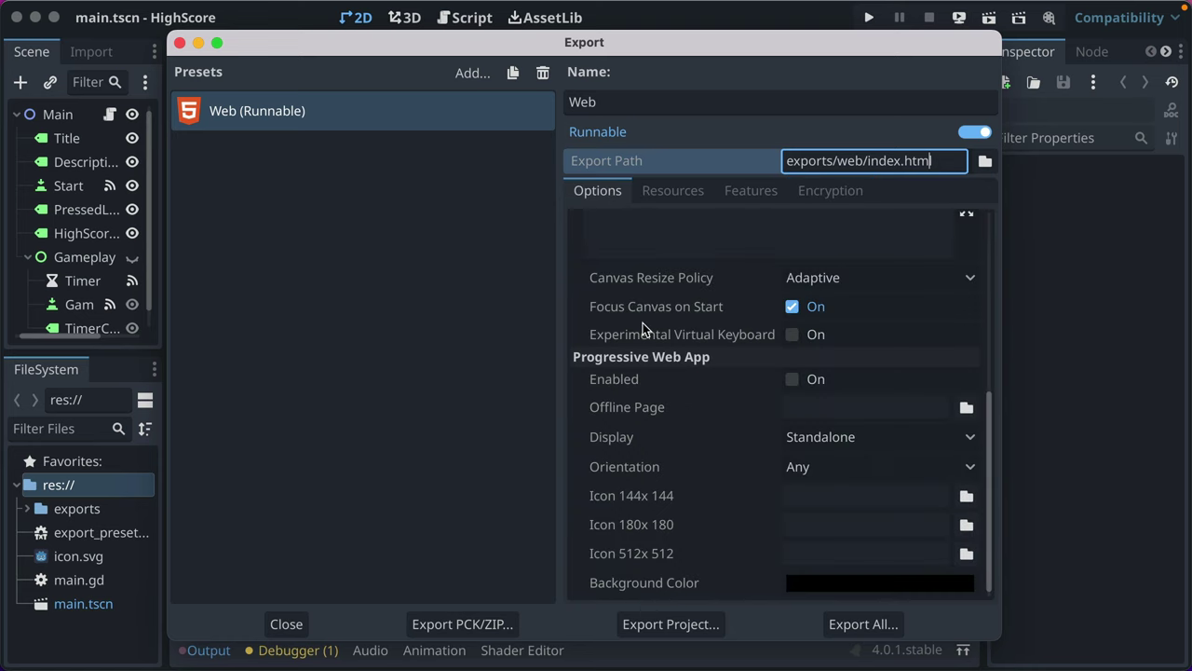
scroll(643, 325, "up", 5)
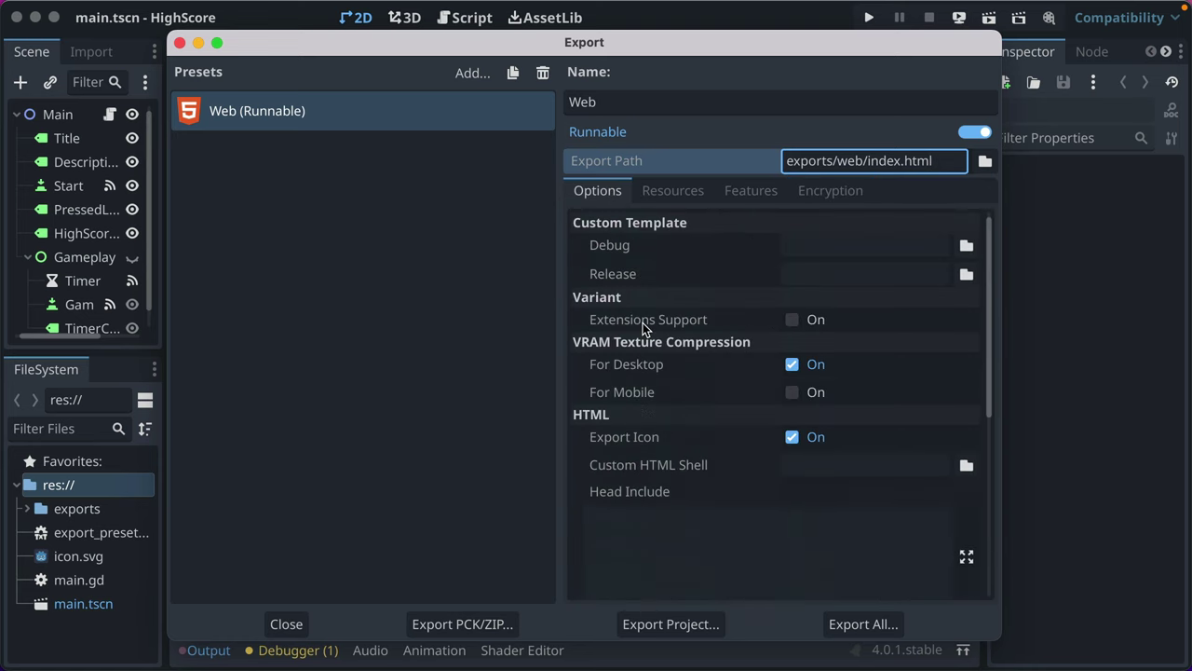
- Export the Web project to exports/web/index.html with Export With Debug unchecked
left_click(655, 628)
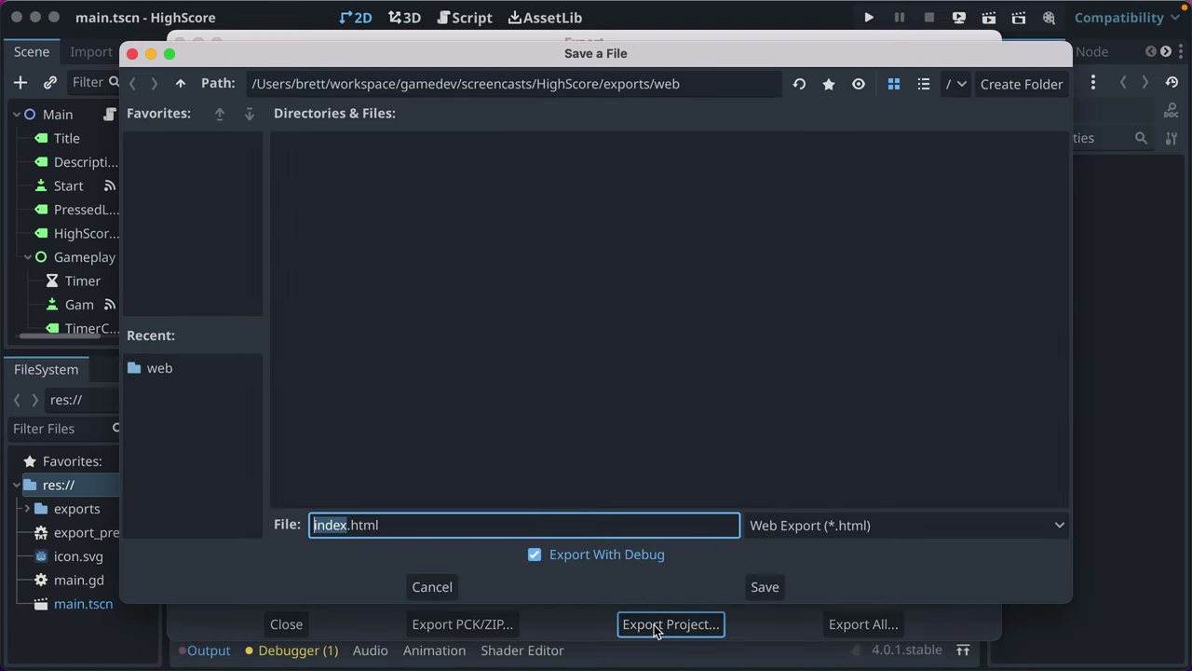
left_click(558, 559)
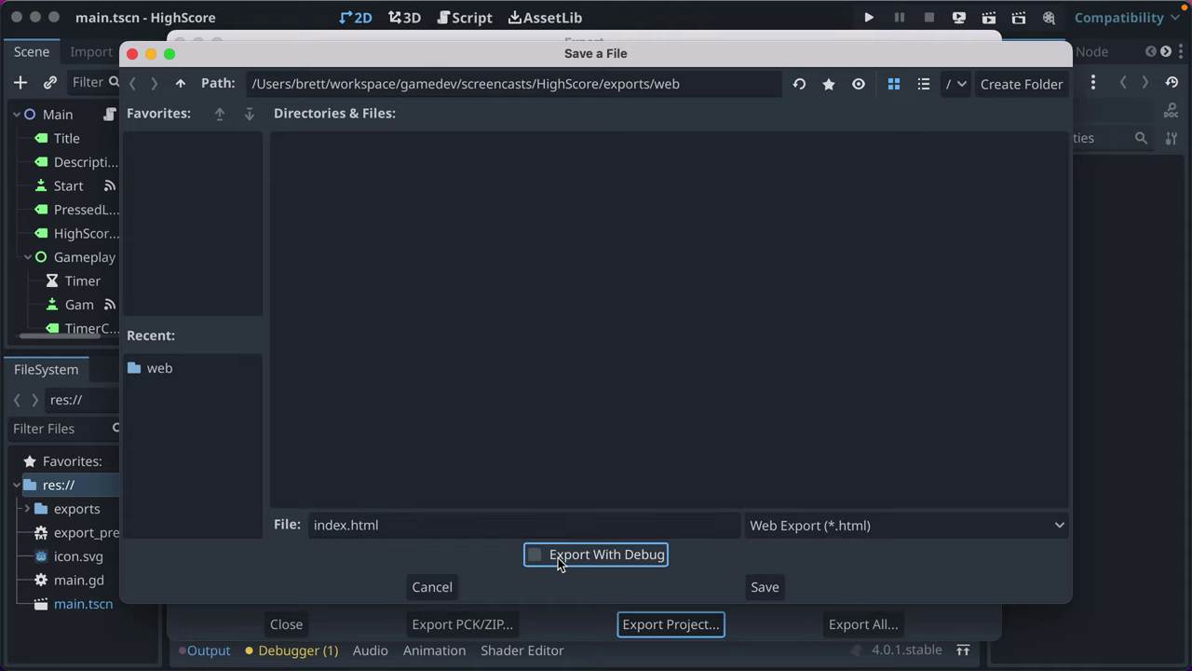
left_click(774, 587)
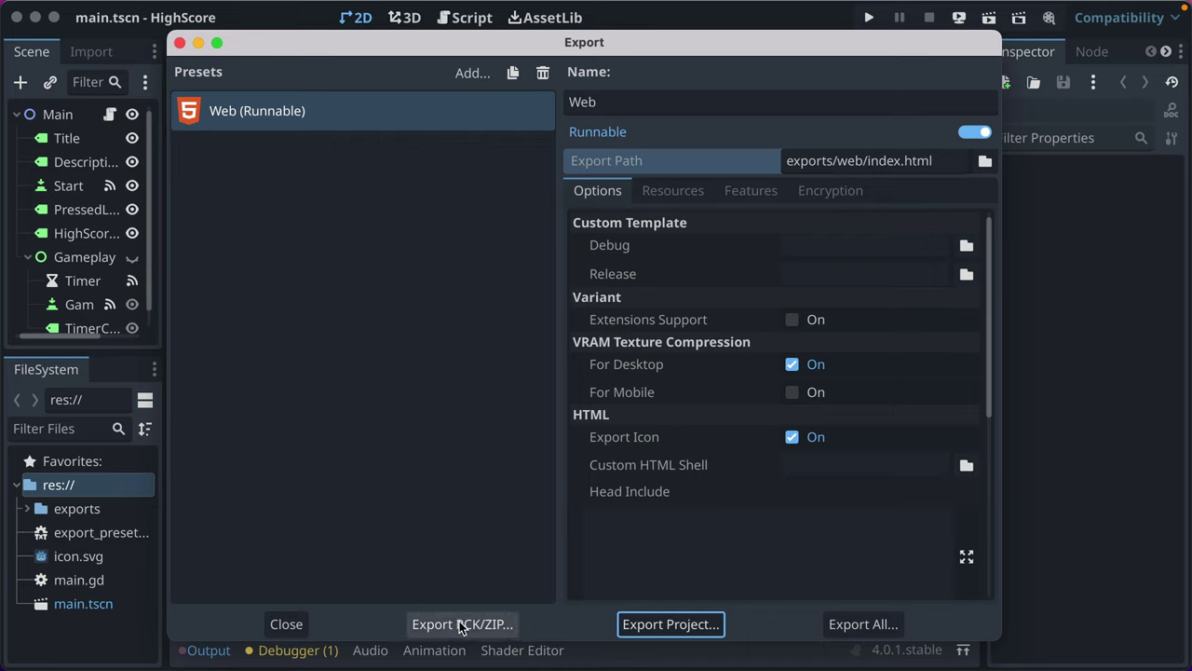
- Close the Export dialog and open res:// in Finder from the FileSystem dock
left_click(285, 624)
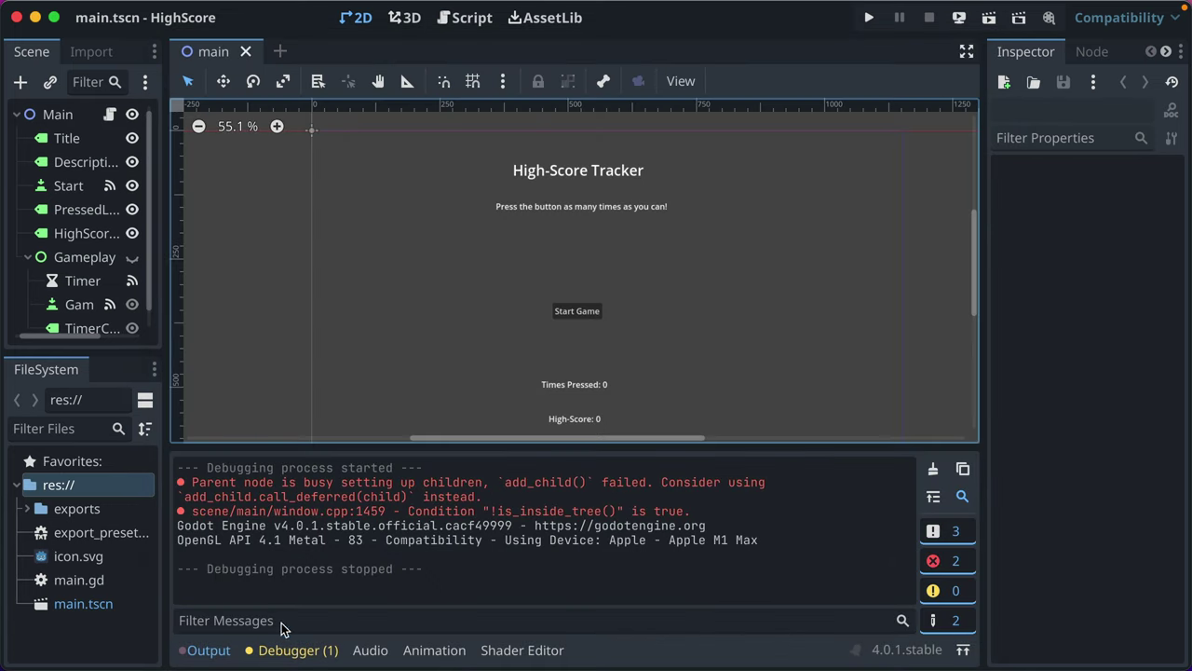
right_click(91, 475)
left_click(59, 480)
right_click(60, 480)
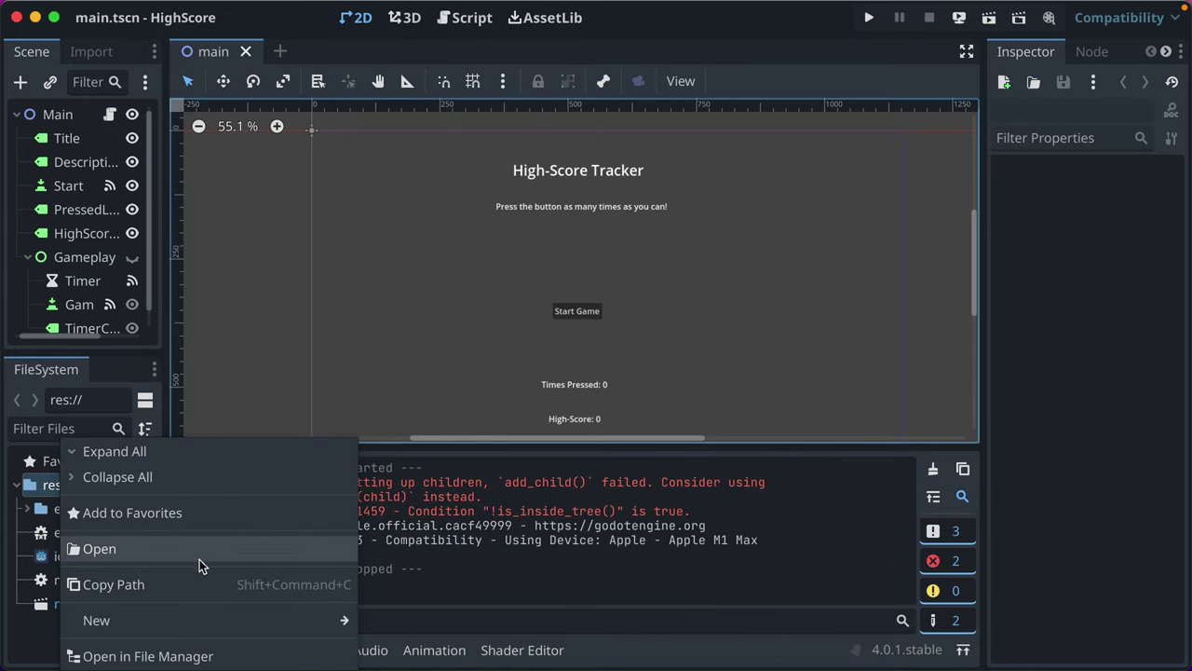
left_click(160, 655)
- Browse into exports/web in Finder to see the nine exported index files
left_click_drag(686, 245, 527, 156)
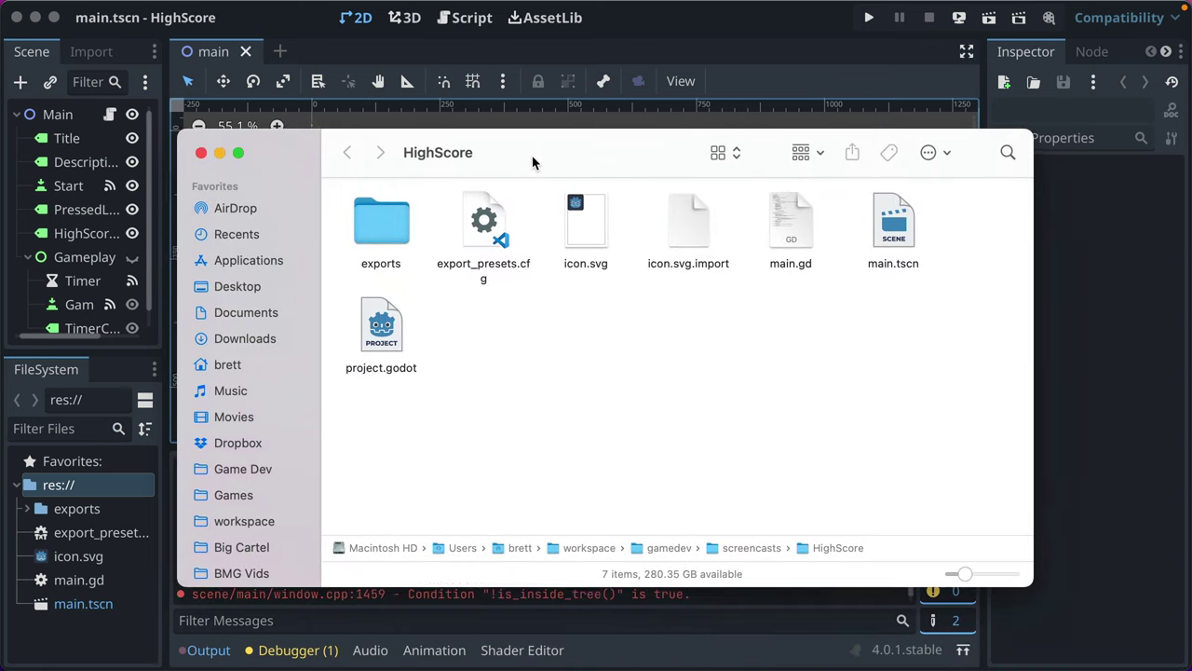
left_click(393, 215)
double_click(396, 213)
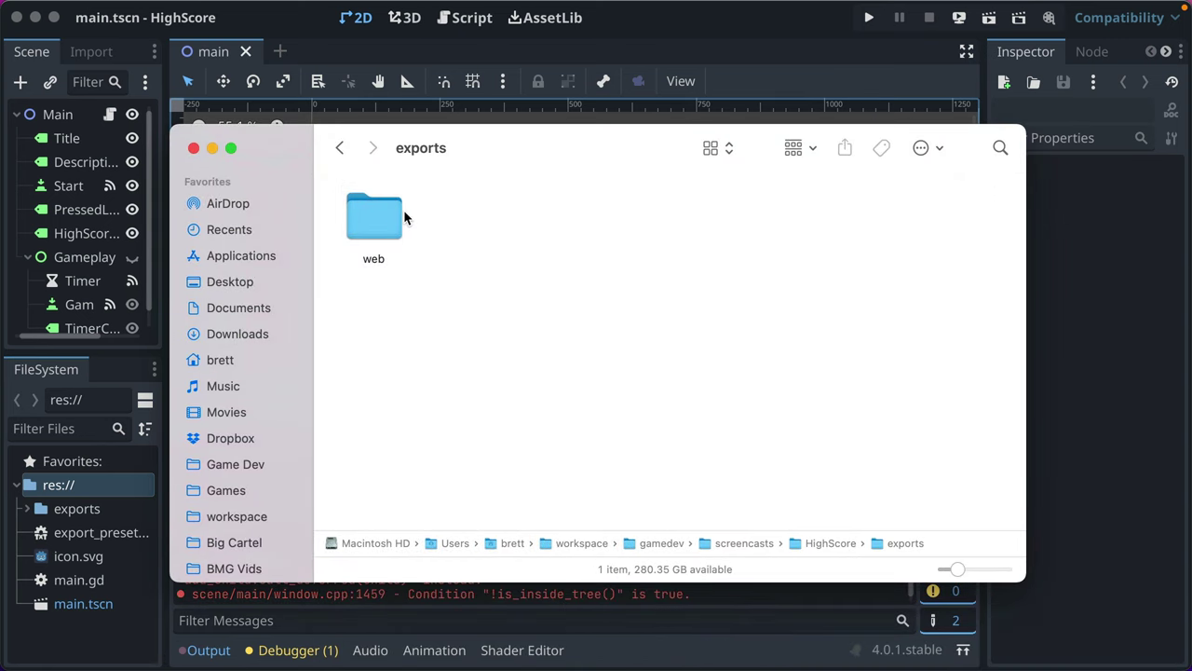
left_click(403, 210)
double_click(402, 210)
left_click_drag(979, 427, 895, 430)
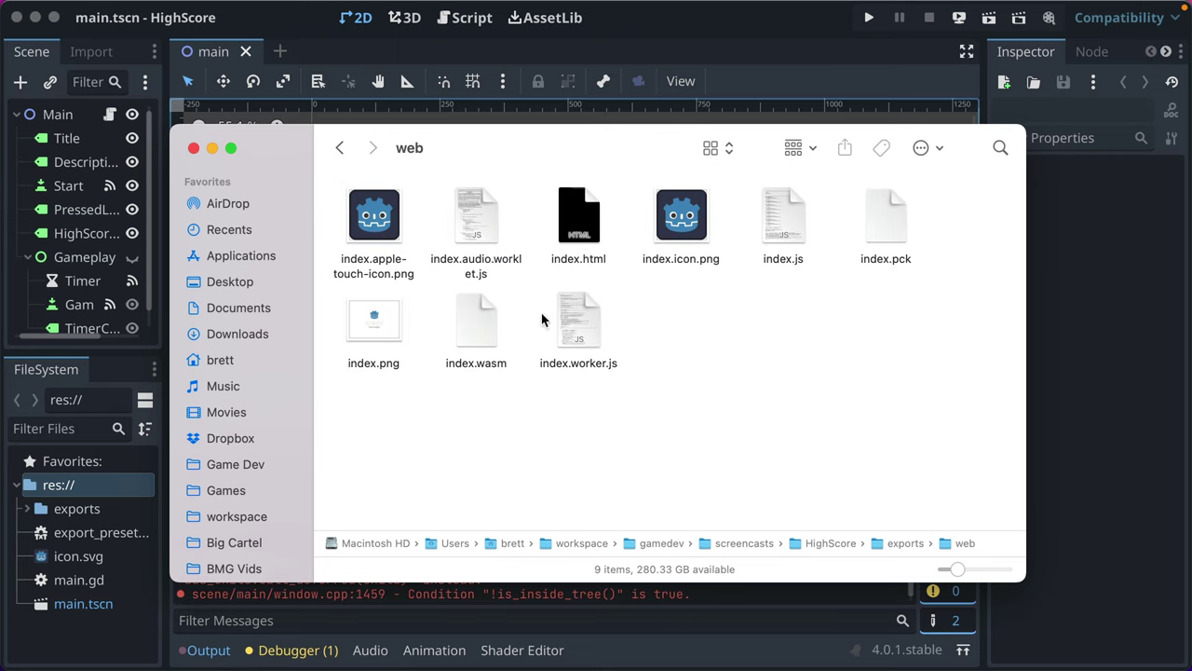
- Inspect the exported files, then open index.html in the browser to test it
left_click(897, 224)
right_click(897, 224)
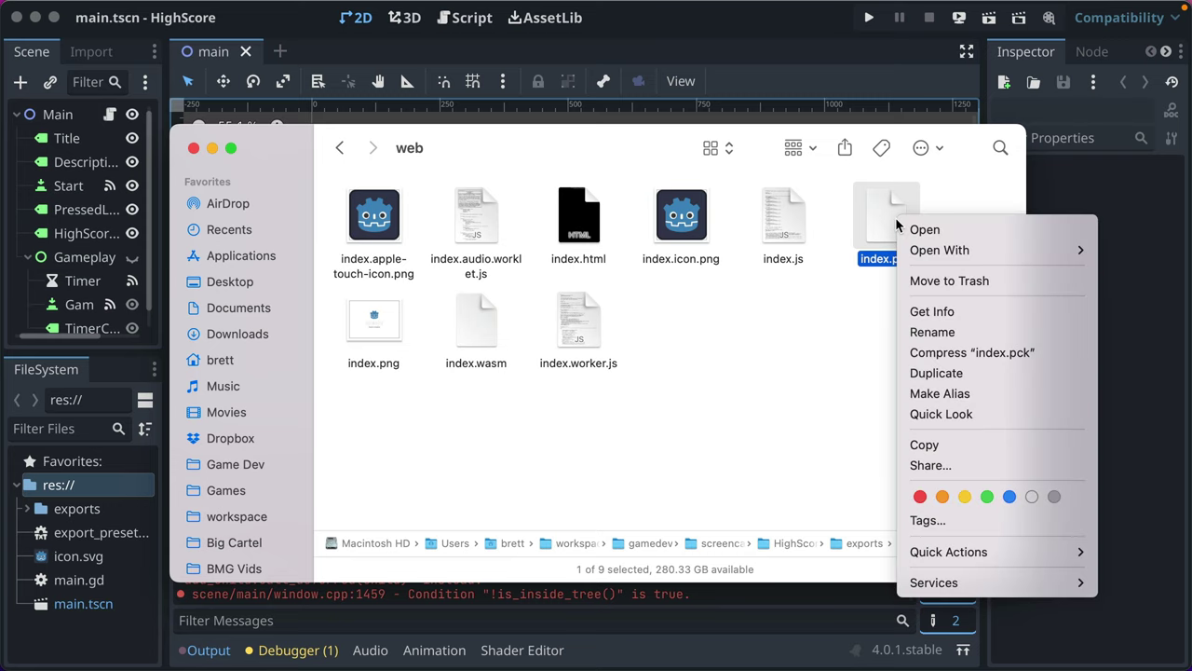
left_click(849, 312)
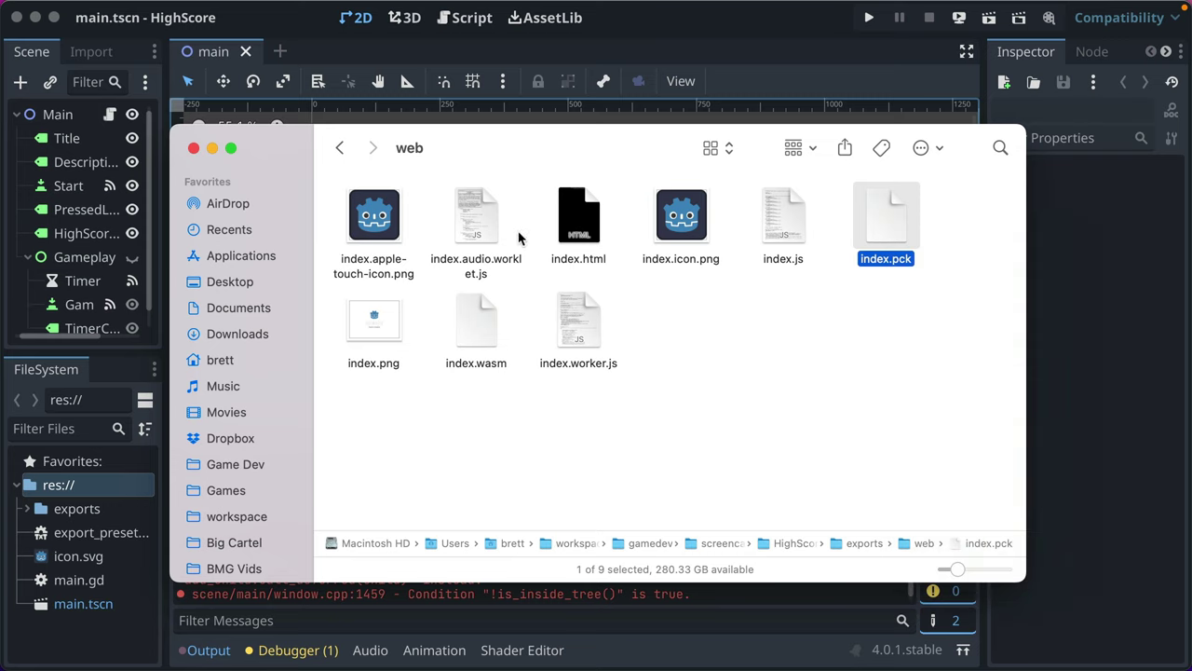
left_click_drag(338, 209, 503, 354)
left_click(523, 358)
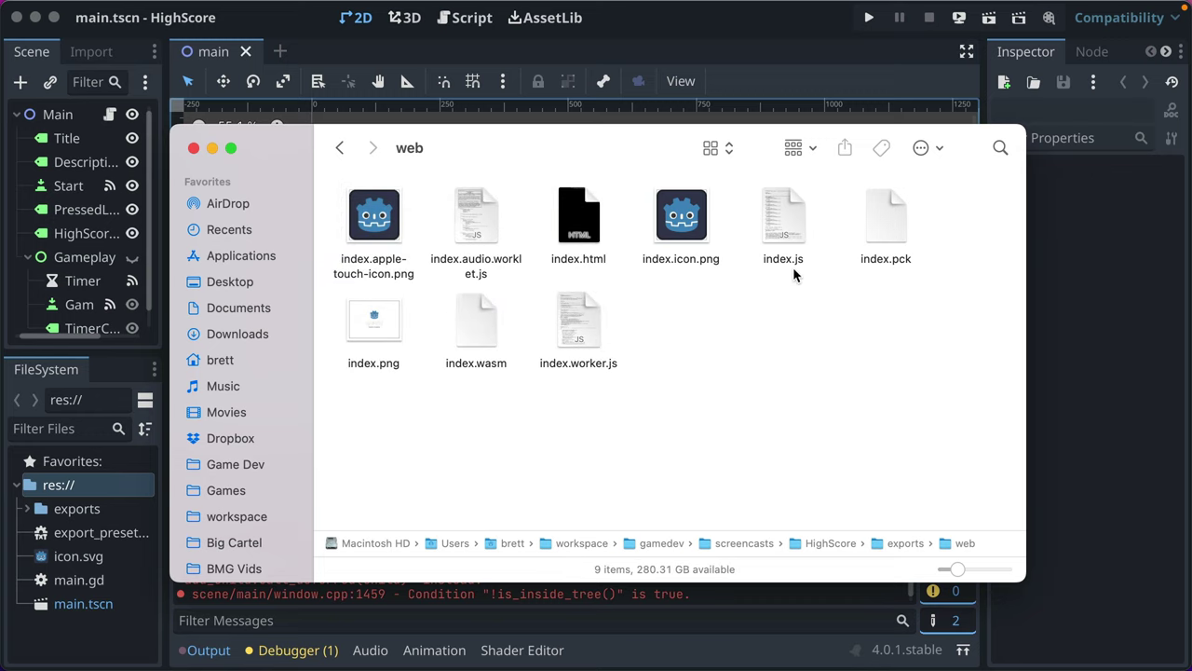
double_click(559, 247)
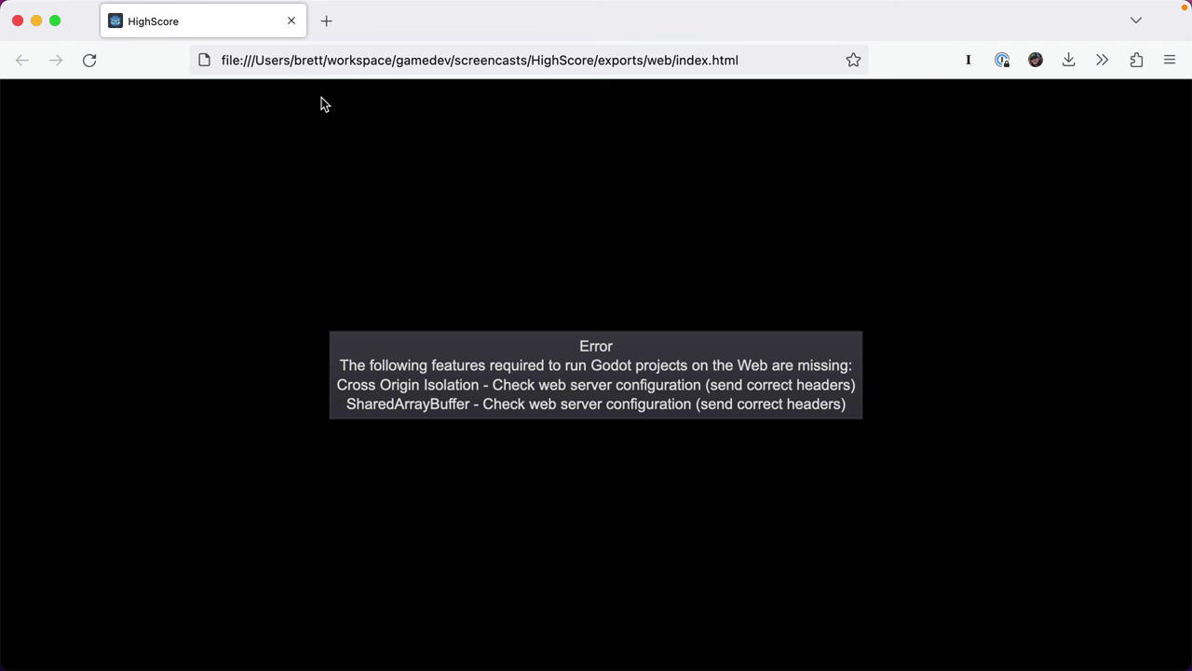
- Close the browser test page and compress all nine web export files into Archive.zip
left_click(292, 21)
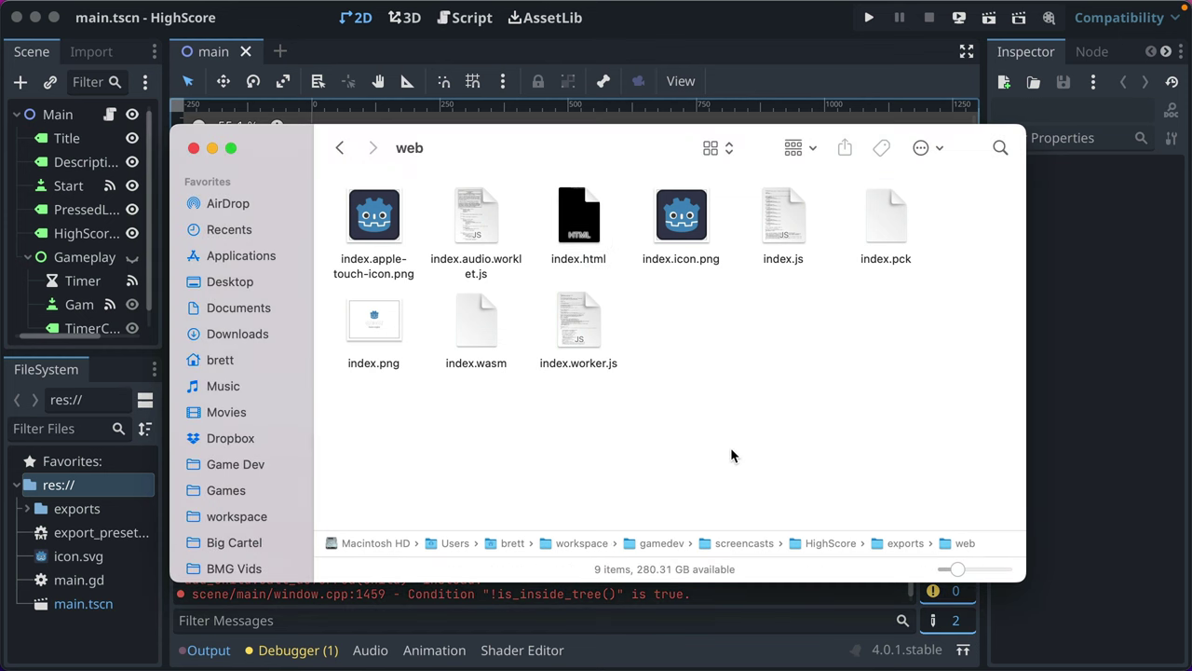
left_click(340, 148)
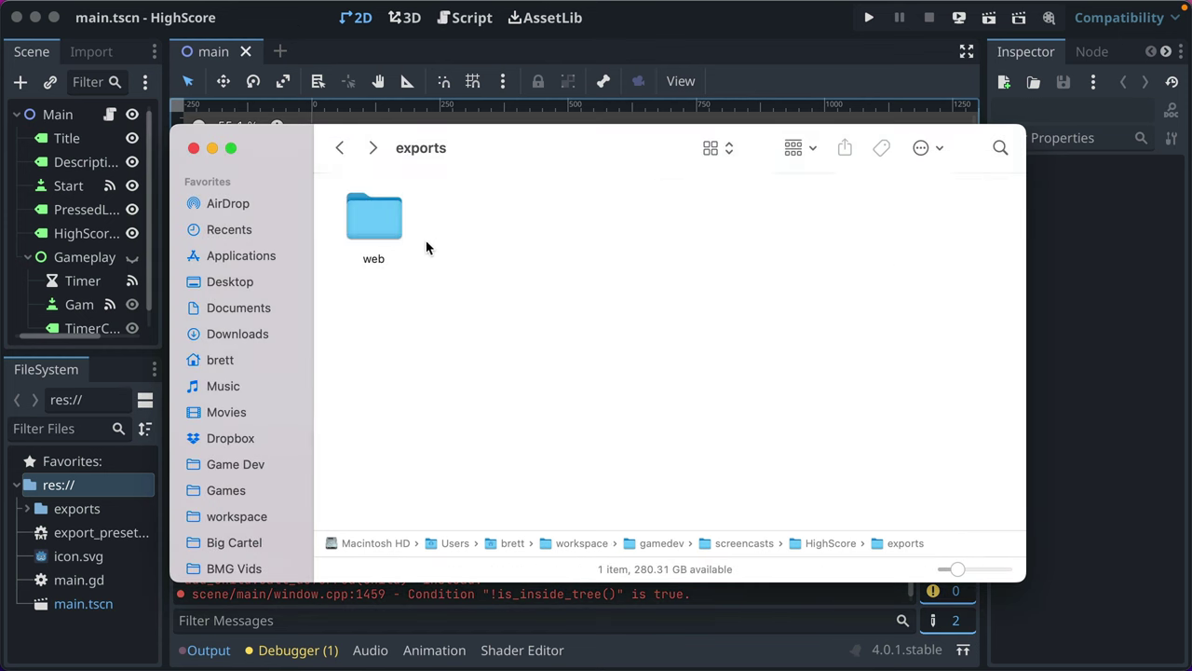
double_click(380, 232)
key("super+a")
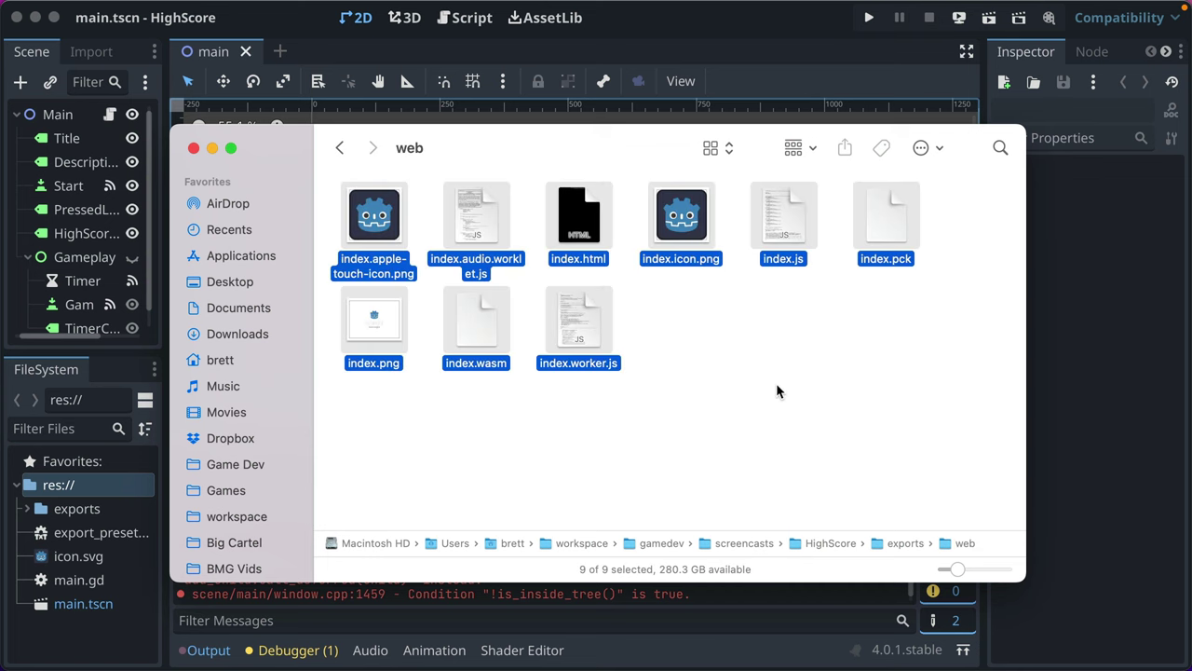
right_click(569, 319)
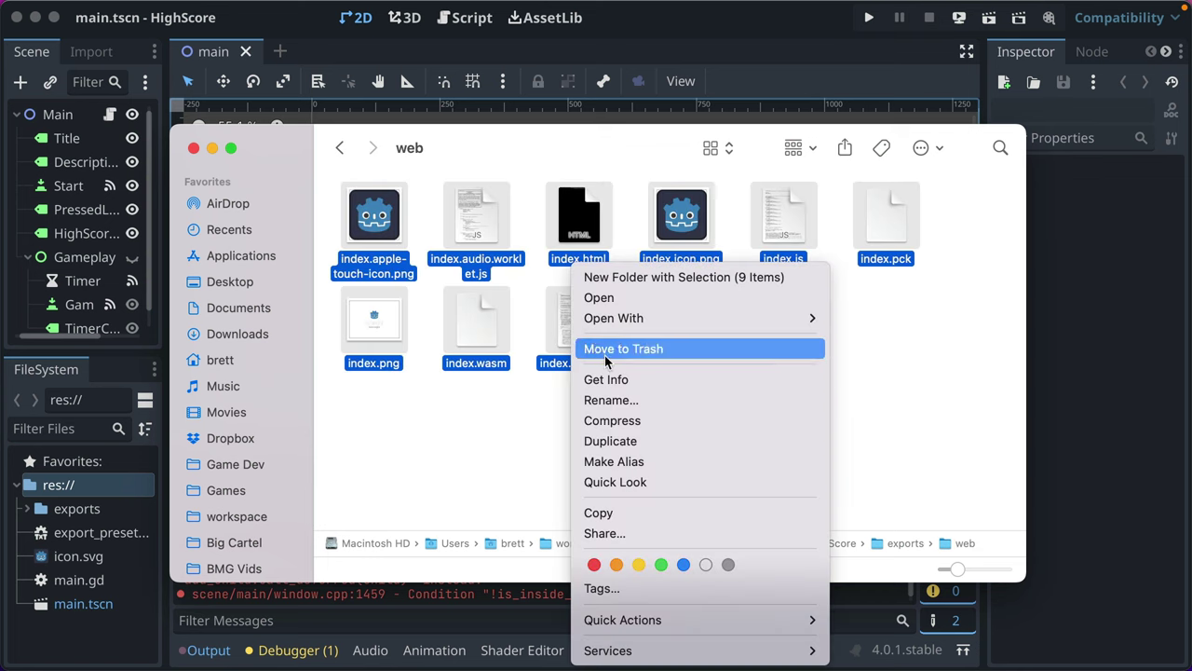
left_click(632, 420)
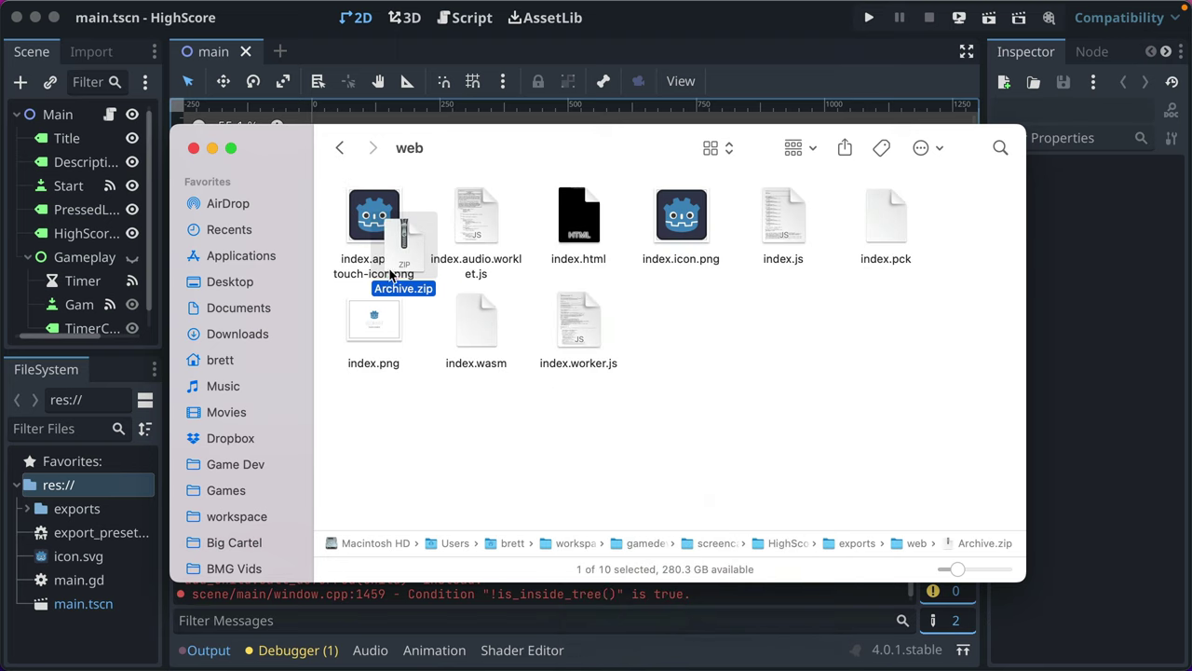
- Rename the archive to high-score-web.zip and move it up into the exports folder
left_click_drag(392, 272, 694, 344)
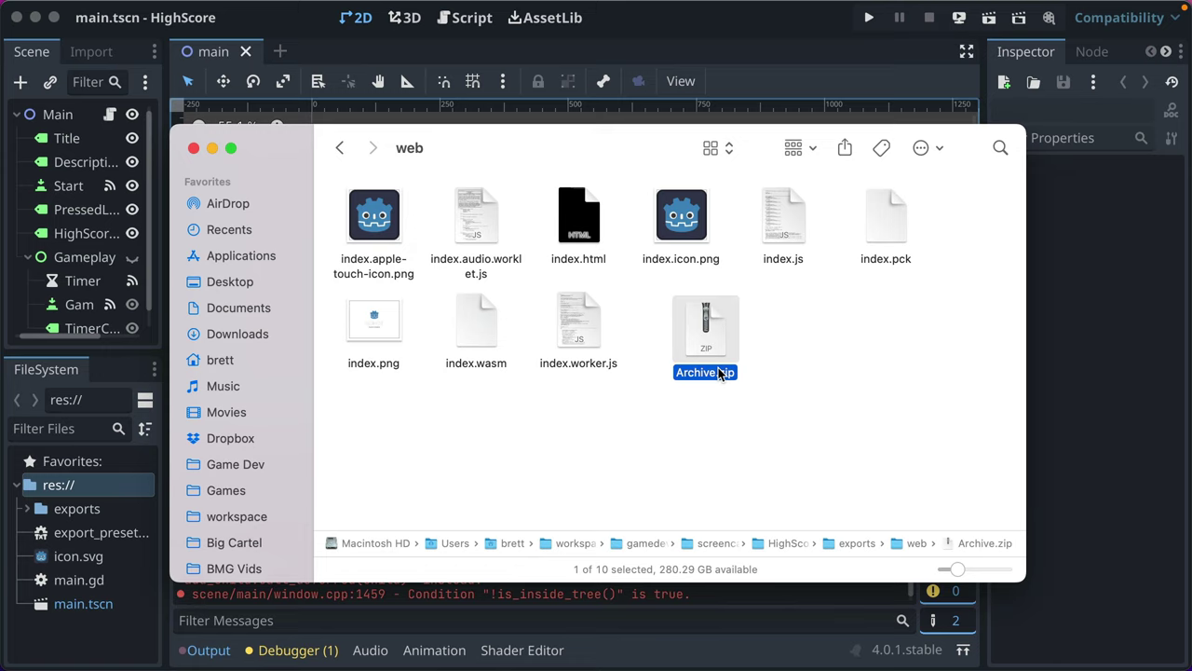
left_click(719, 371)
type("high-score-web")
key("Return")
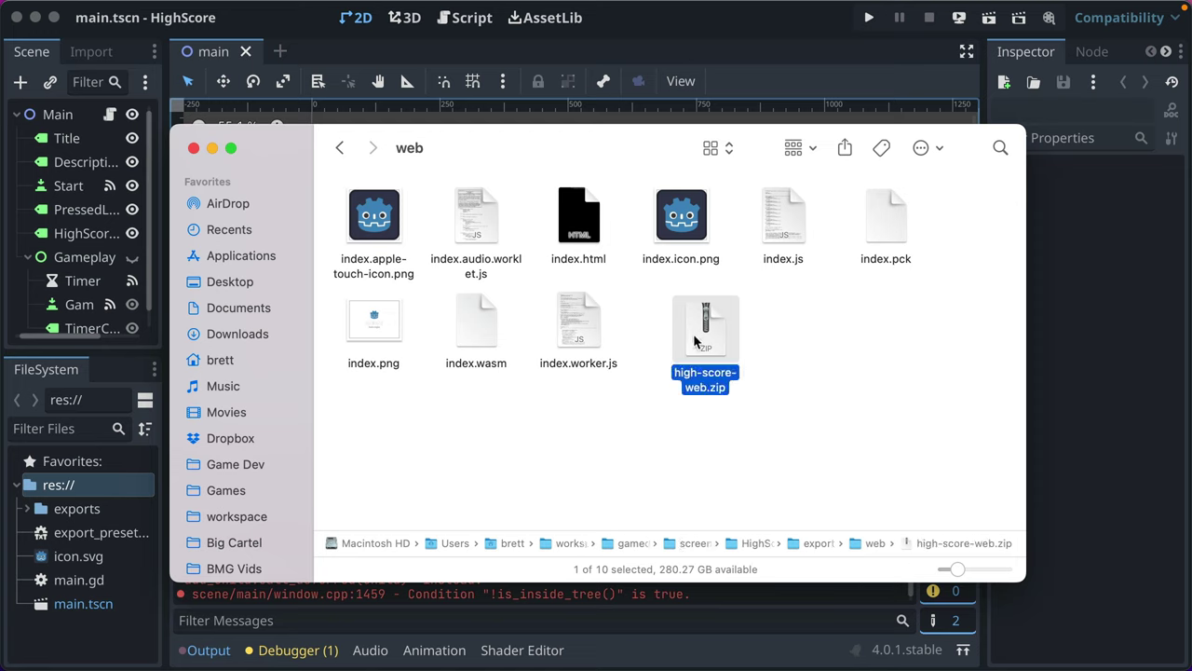
left_click_drag(693, 342, 798, 543)
left_click(893, 544)
- Load itch.io/dashboard in the browser and start creating a new project
left_click(465, 221)
mouse_move(2, 193)
left_click(21, 96)
type("oitch")
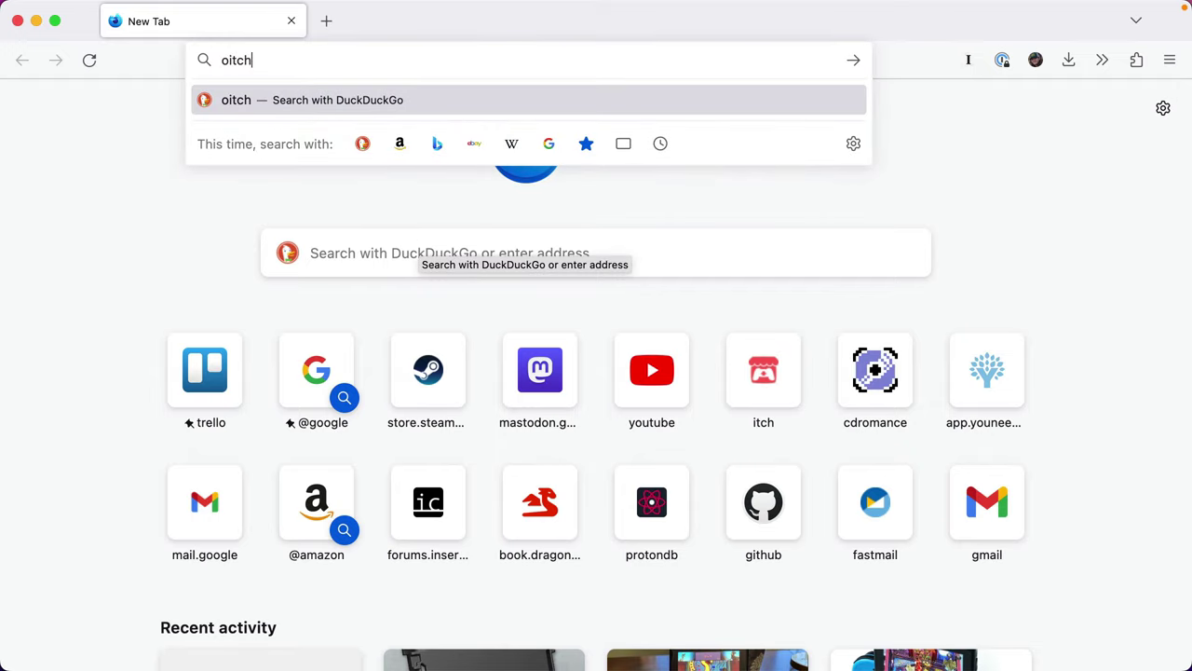
key("super+a")
type("itch.io/dash")
key("Return")
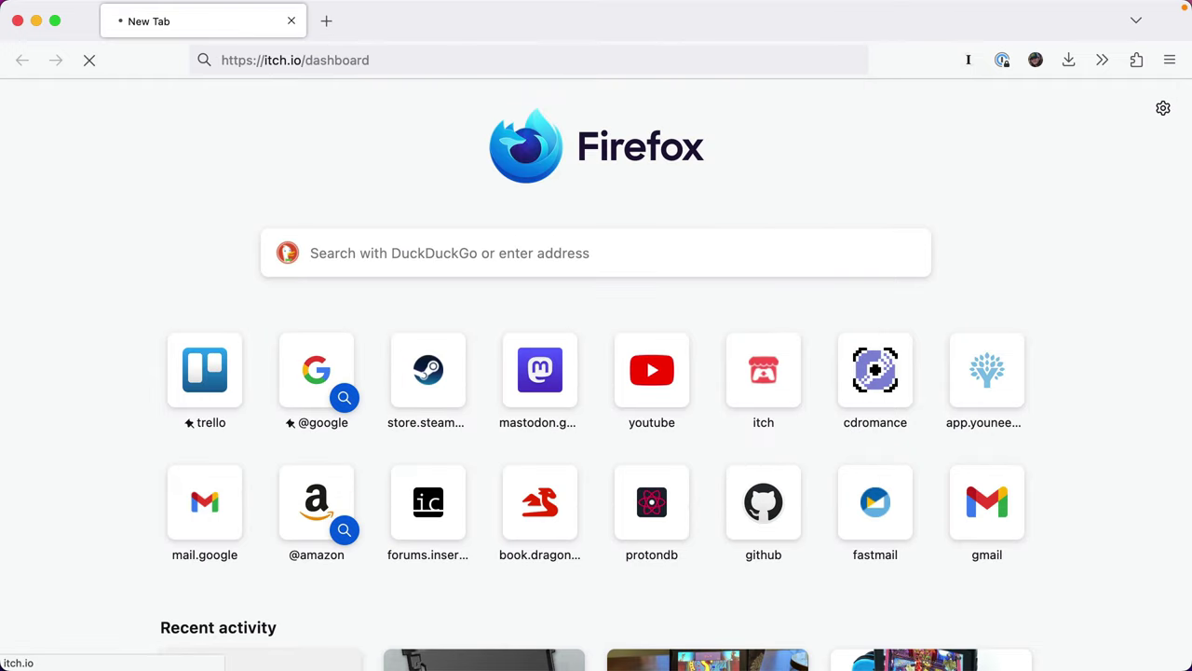
scroll(105, 271, "down", 20)
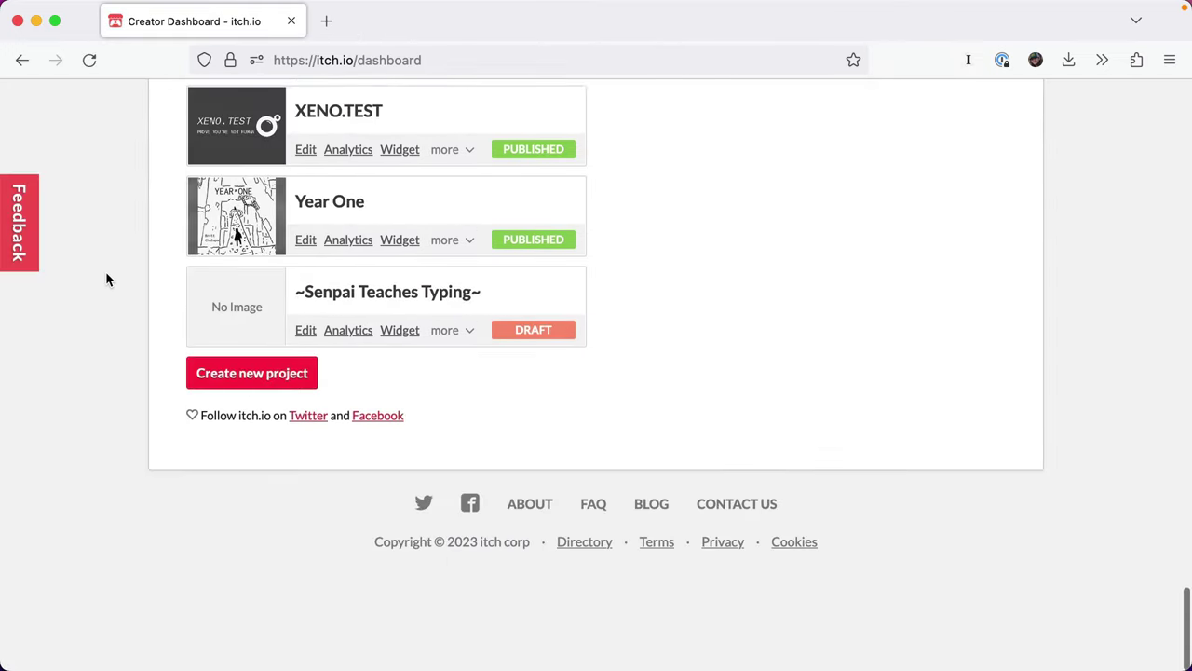
left_click(253, 451)
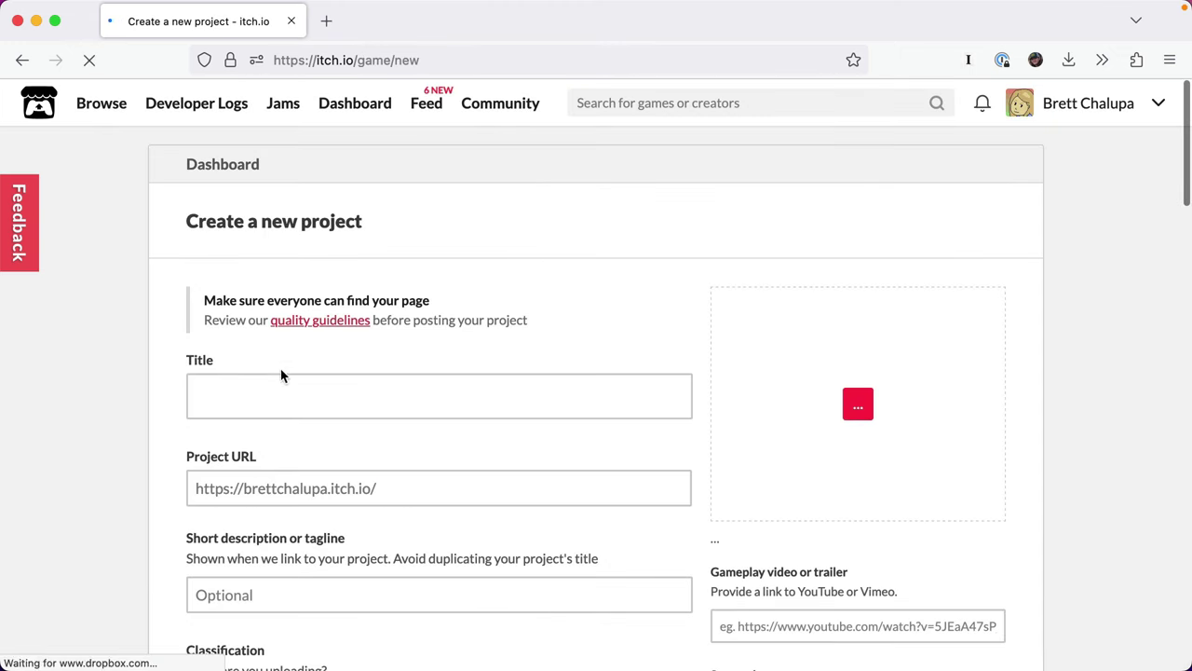
- Title the project 'High-Score Clicker' and set its URL slug to high-score-clicker
left_click(242, 391)
type("Hoigh-")
key("BackSpace")
key("BackSpace")
key("BackSpace")
key("BackSpace")
key("BackSpace")
type("igh-Score")
scroll(515, 420, "down", 2)
left_click(515, 420)
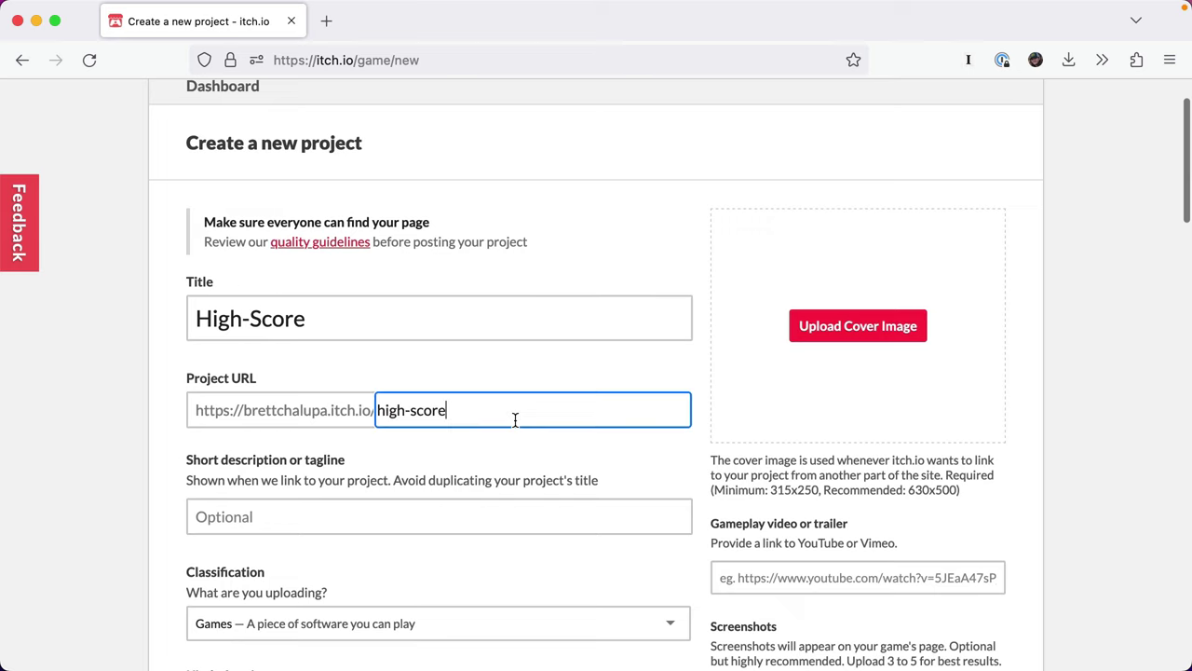
left_click(318, 326)
type("Clicker")
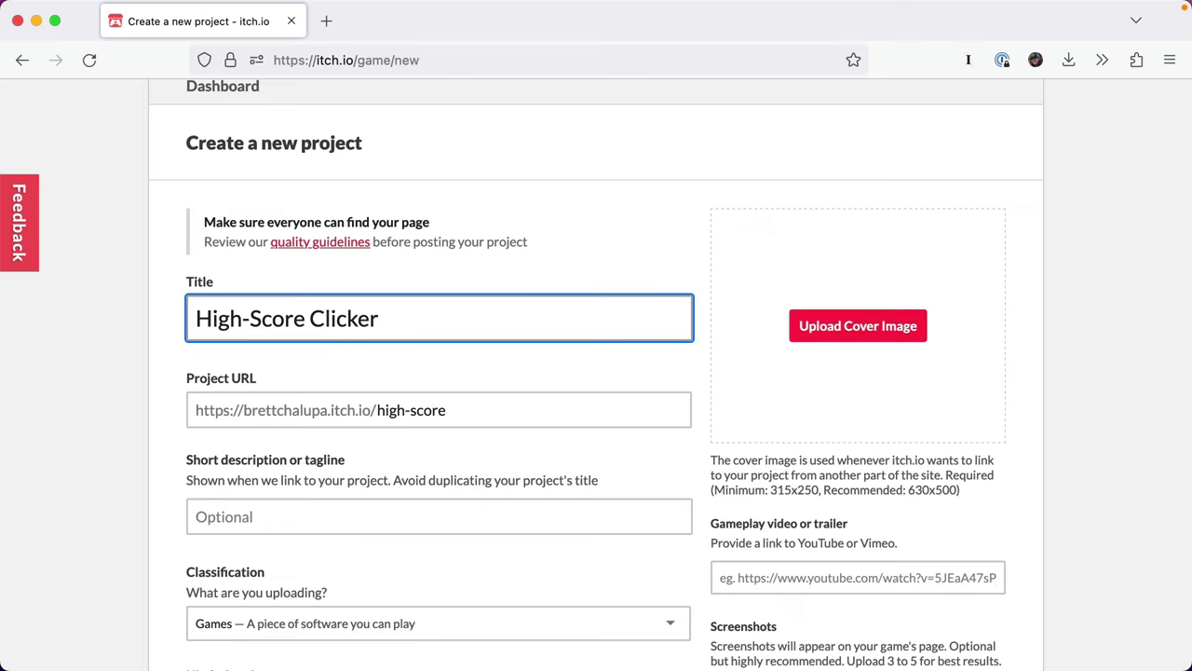
scroll(276, 307, "down", 2)
left_click(481, 363)
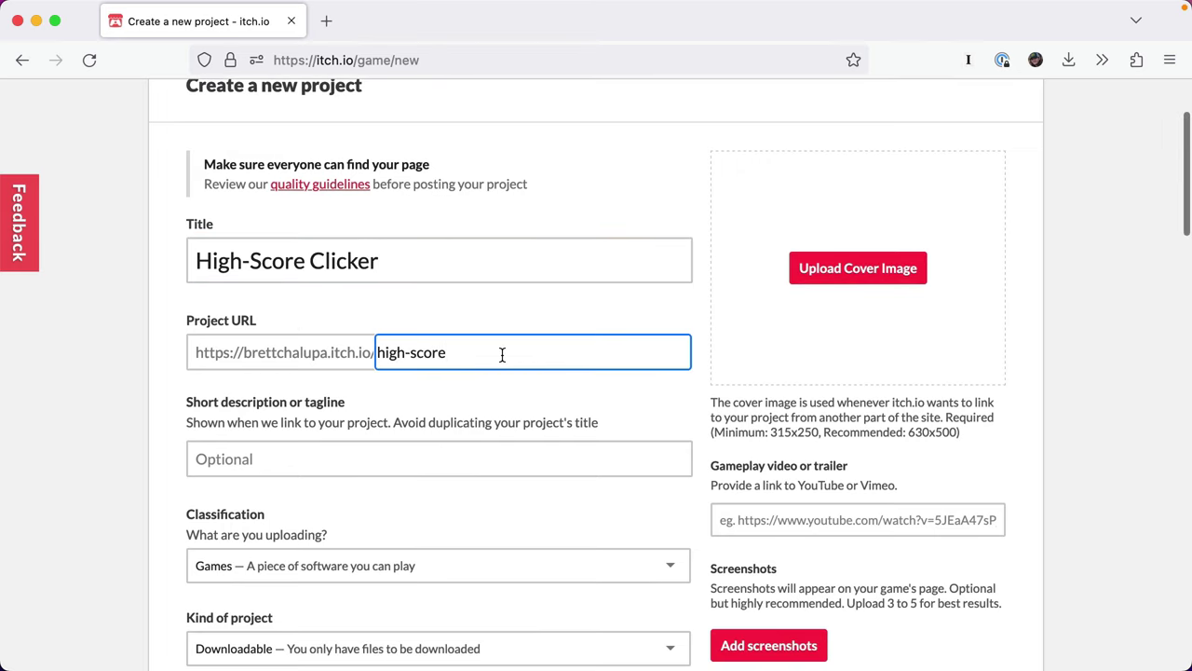
type("-clicker")
scroll(345, 391, "down", 3)
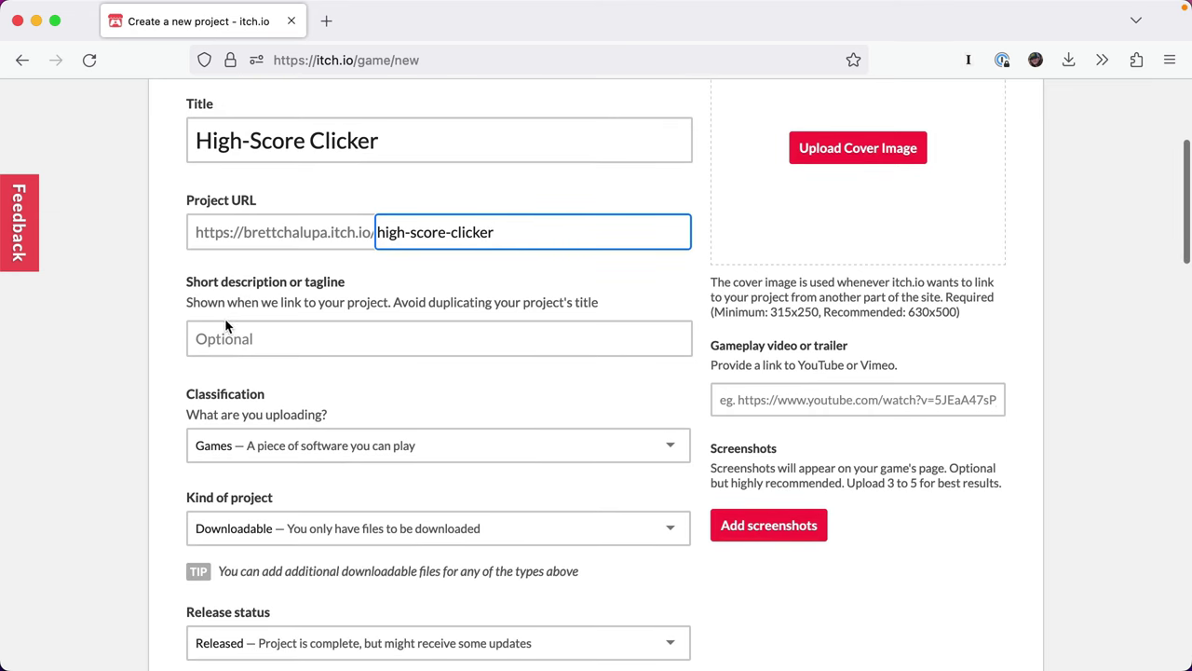
- Set the project's Kind of project to HTML
left_click(224, 454)
scroll(389, 311, "down", 2)
scroll(333, 349, "down", 2)
left_click(276, 348)
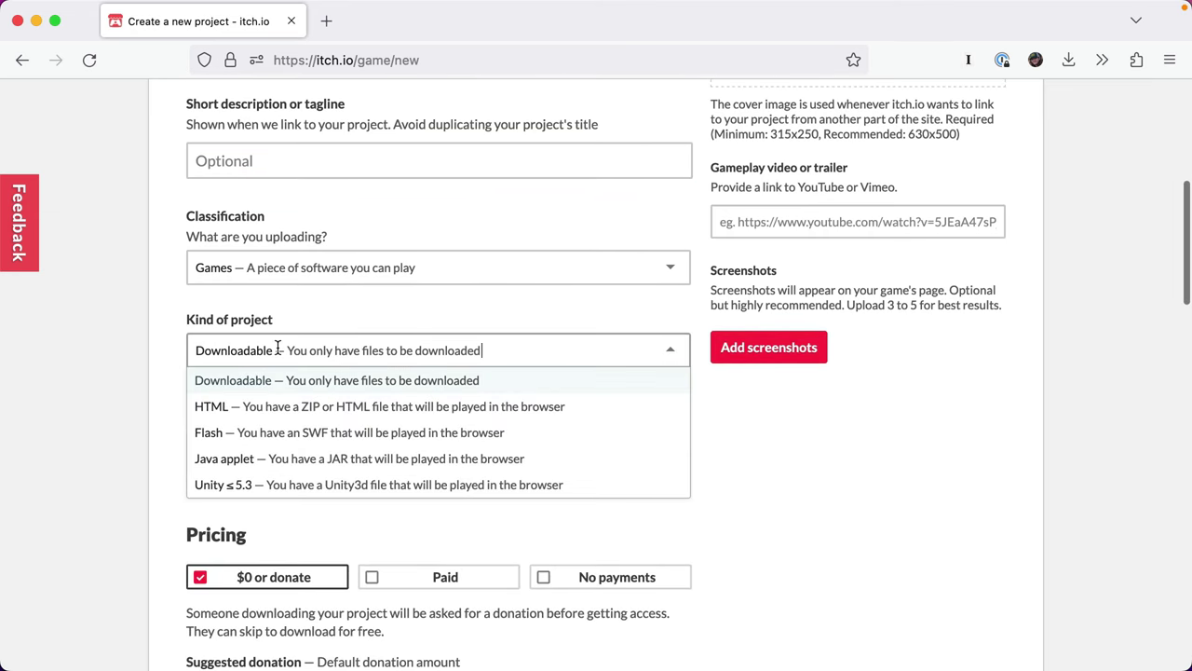
left_click(303, 408)
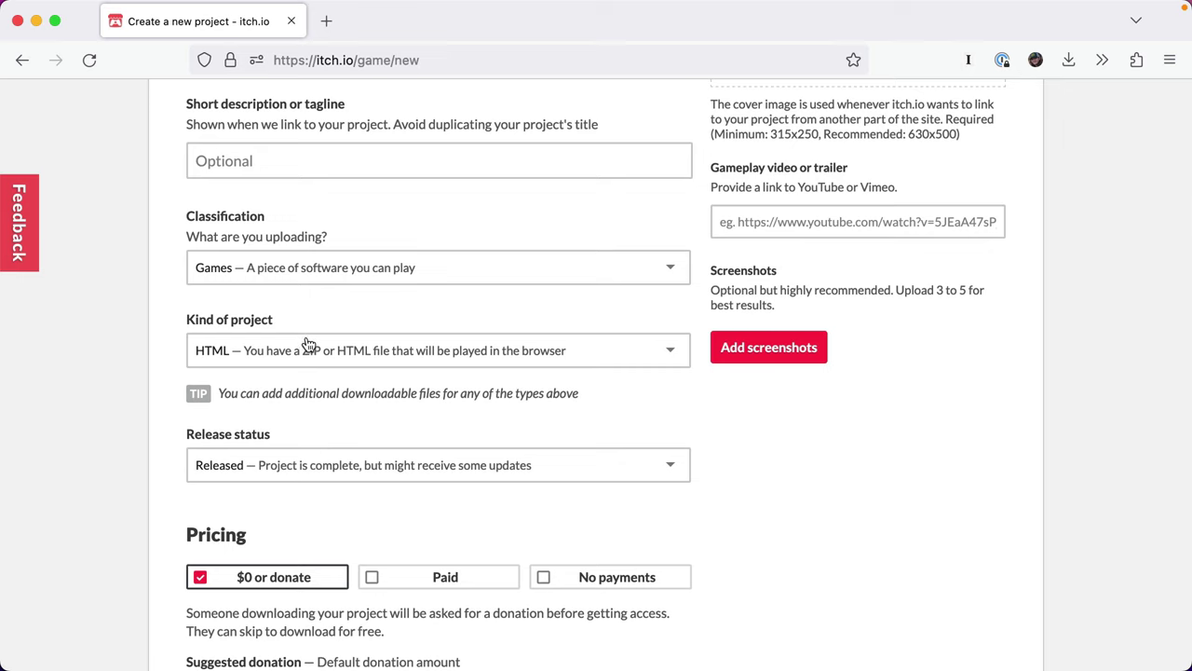
left_click(310, 346)
left_click(282, 381)
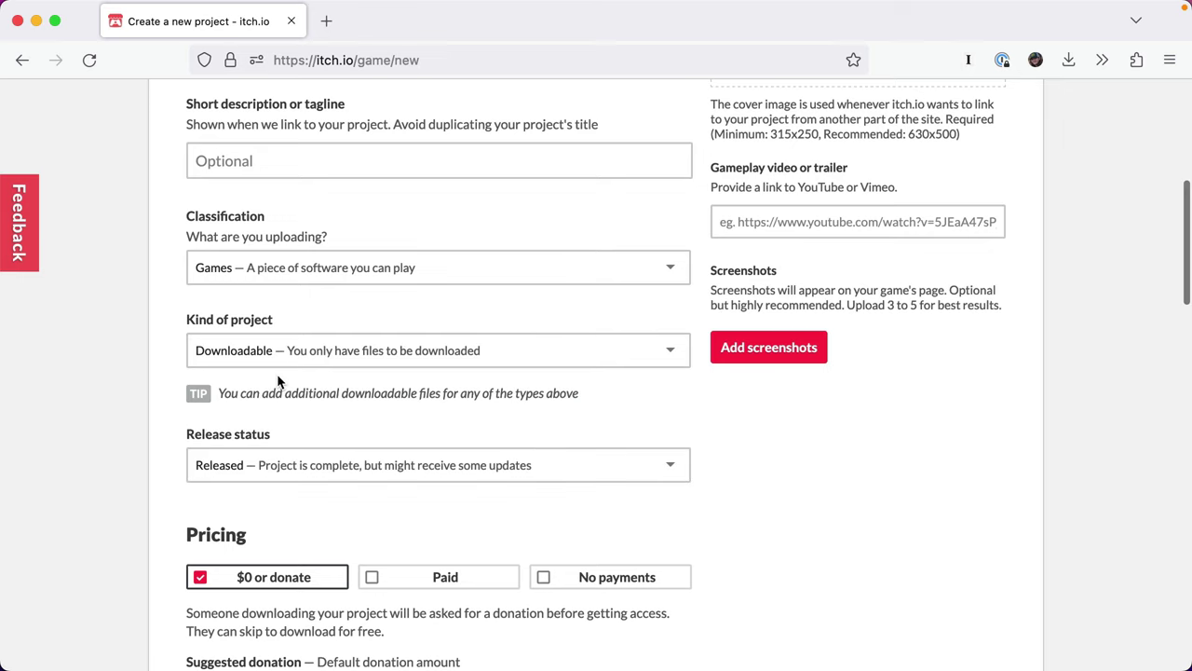
left_click(354, 353)
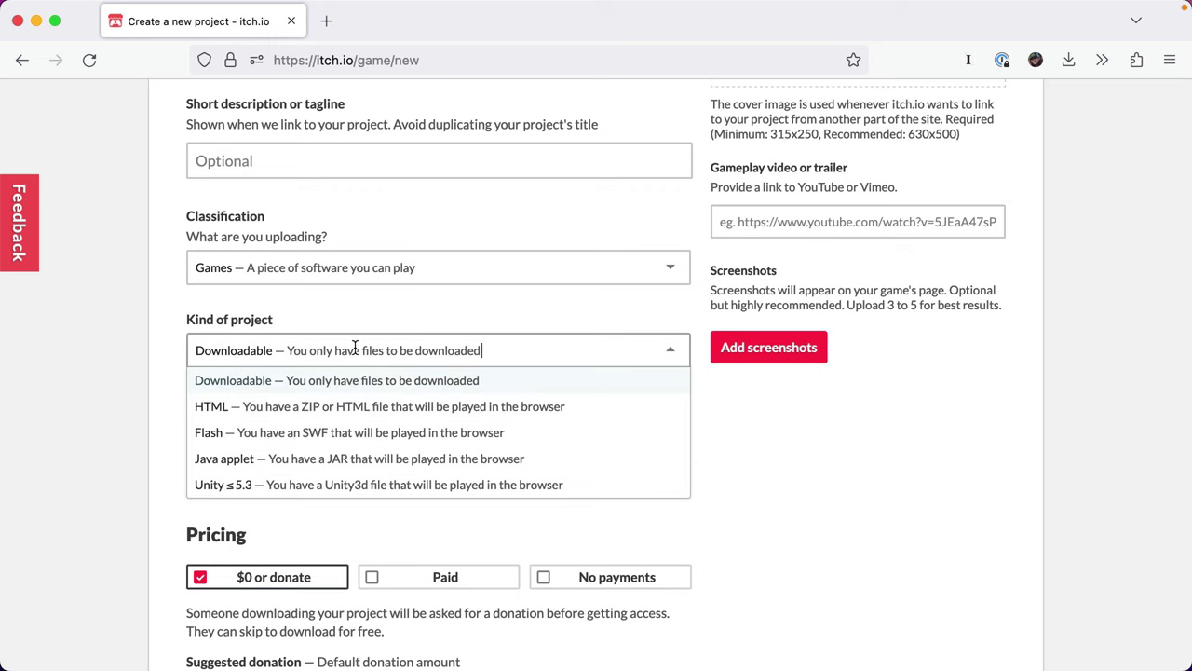
left_click(298, 402)
- Set the release status to Prototype and scroll down to the Uploads section
scroll(223, 404, "down", 1)
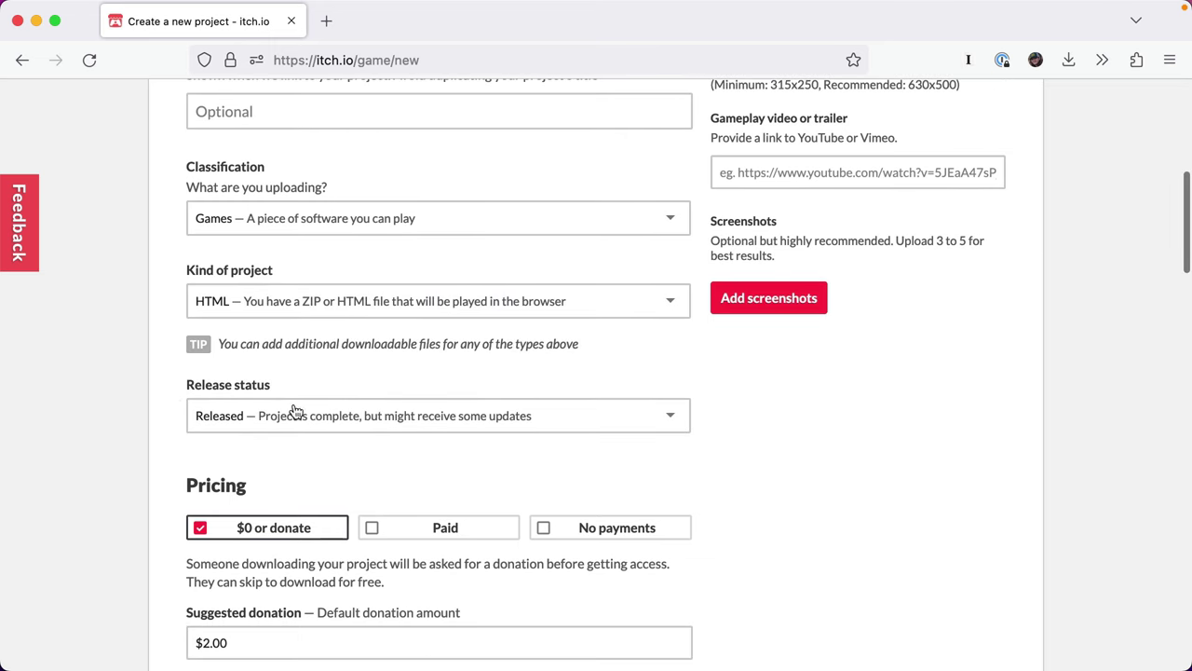
left_click(298, 412)
left_click(240, 550)
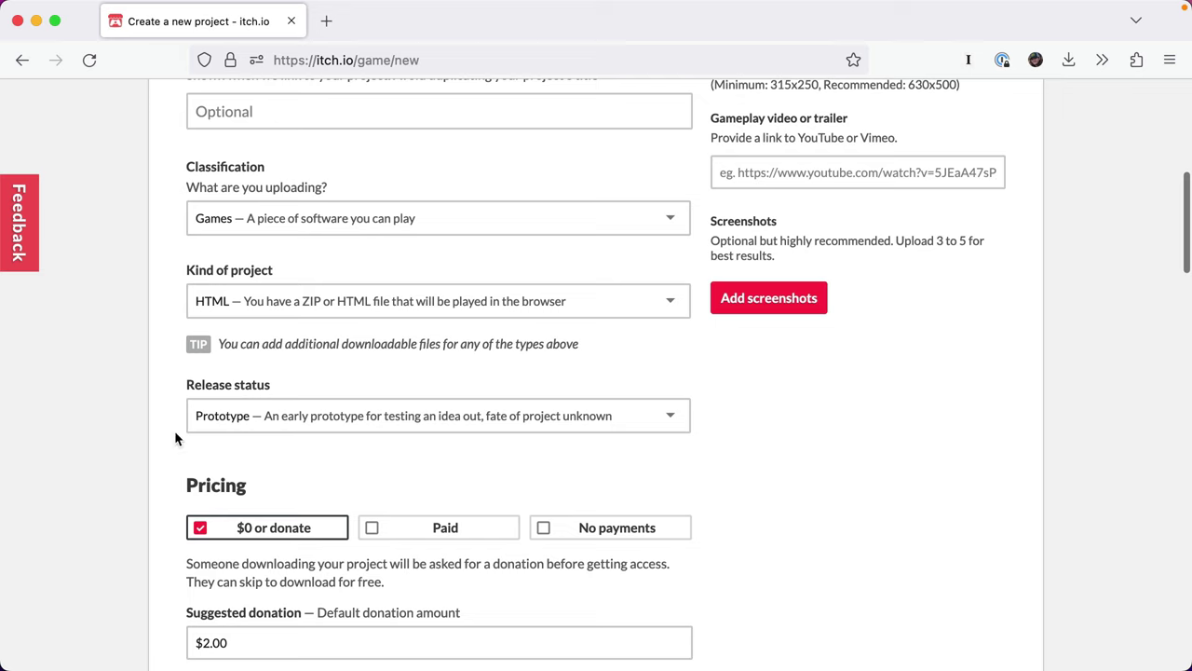
scroll(197, 449, "down", 2)
left_click(332, 337)
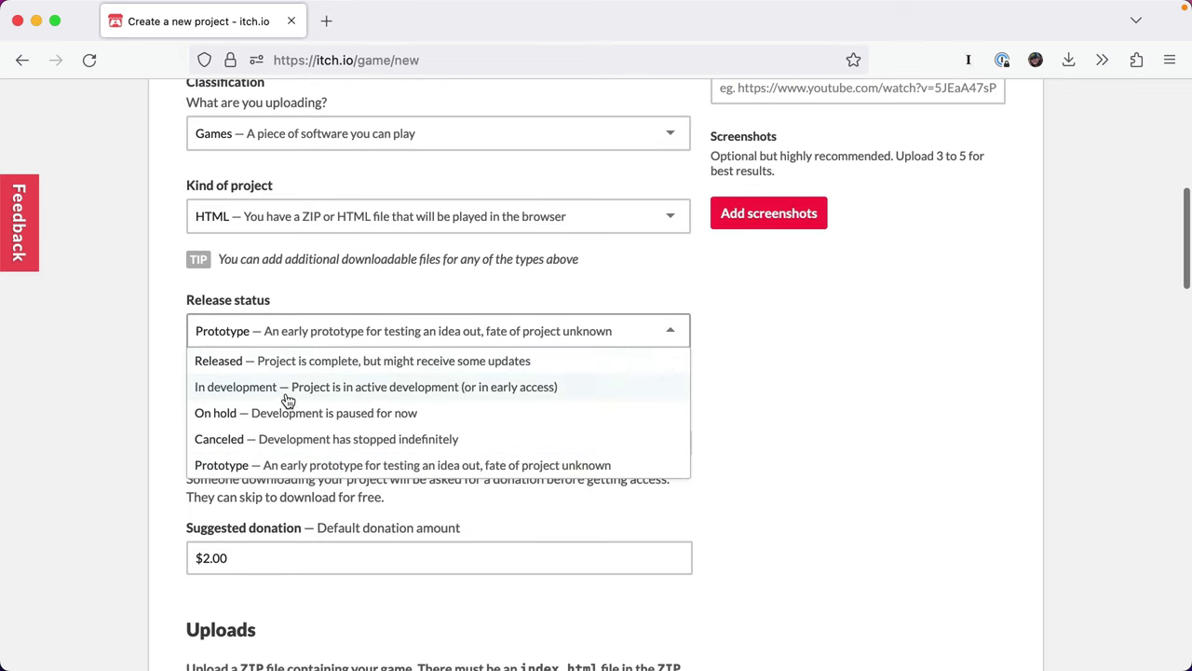
left_click(164, 394)
scroll(550, 353, "down", 2)
scroll(463, 314, "down", 5)
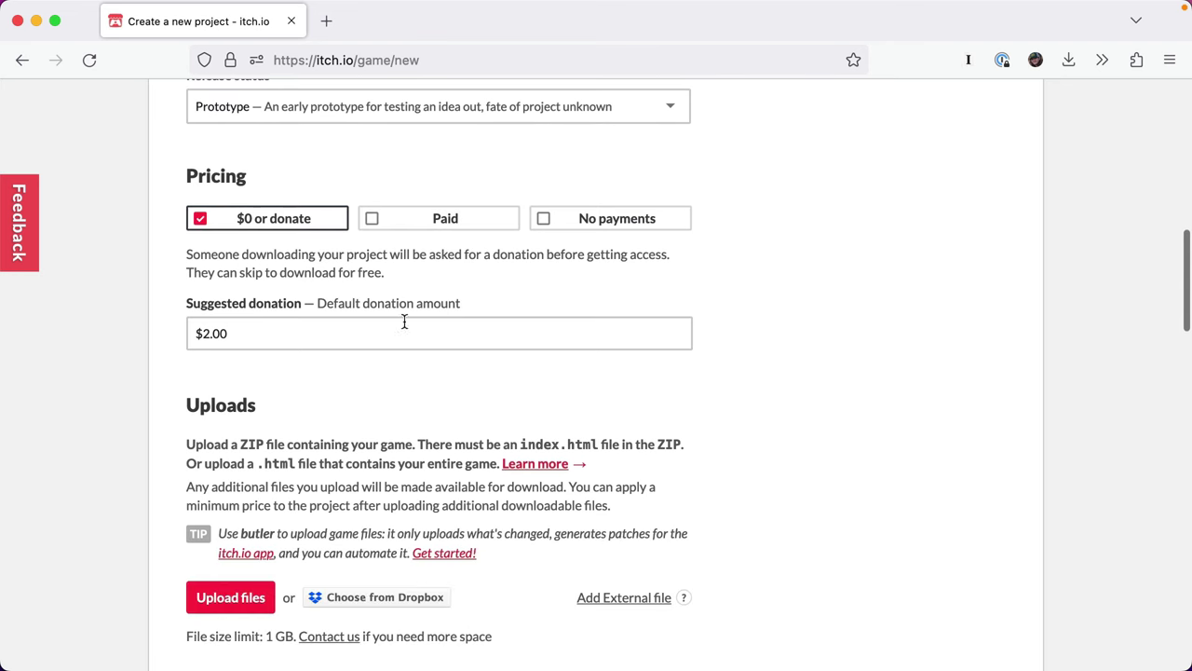
scroll(222, 326, "down", 3)
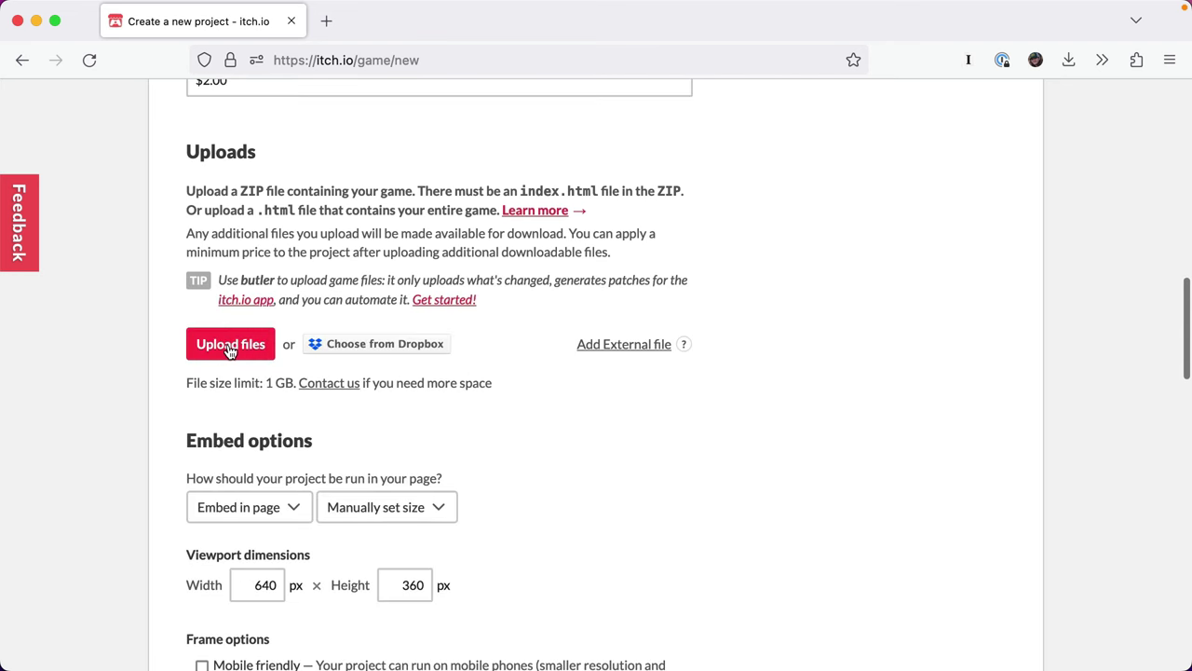
- Upload high-score-web.zip from Finder to the itch.io project
left_click(230, 345)
key("super+Tab")
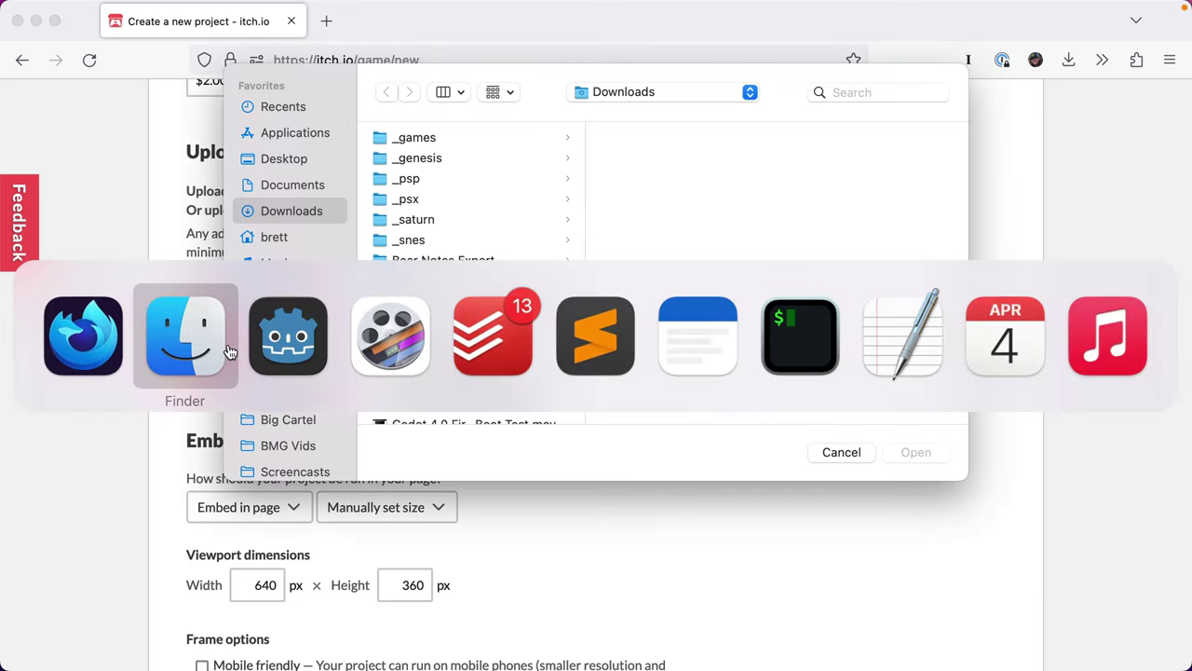
key("super+Tab")
left_click_drag(495, 225, 471, 326)
left_click(917, 451)
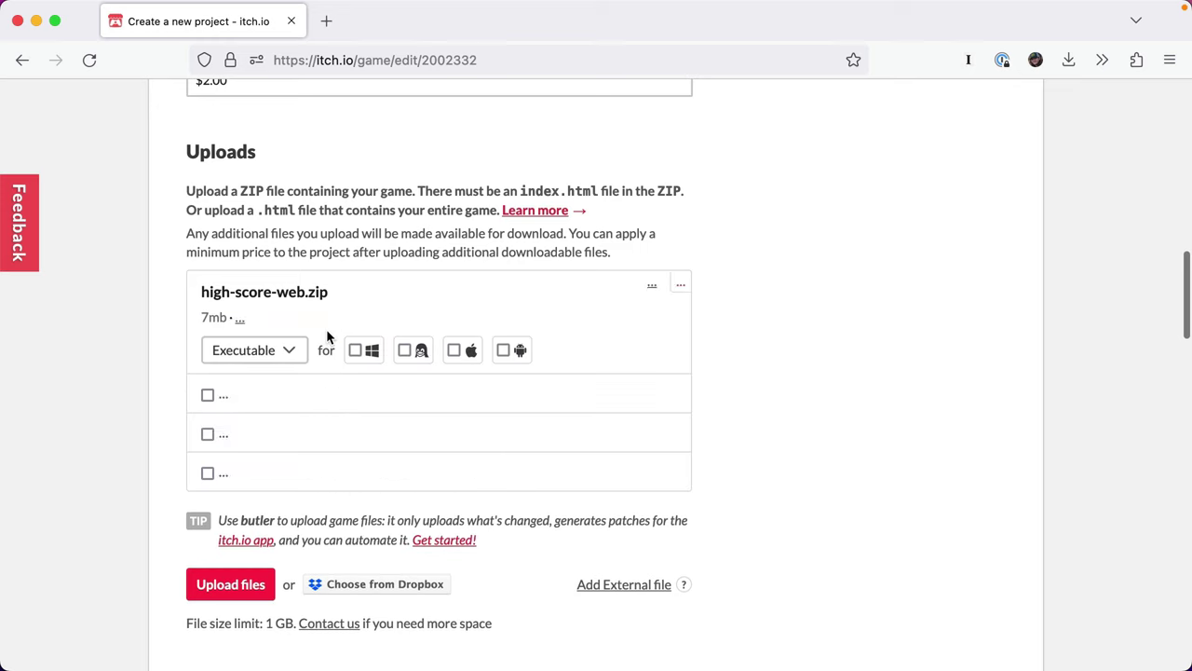
- Keep the Executable file type and mark the zip as played in the browser
left_click(265, 352)
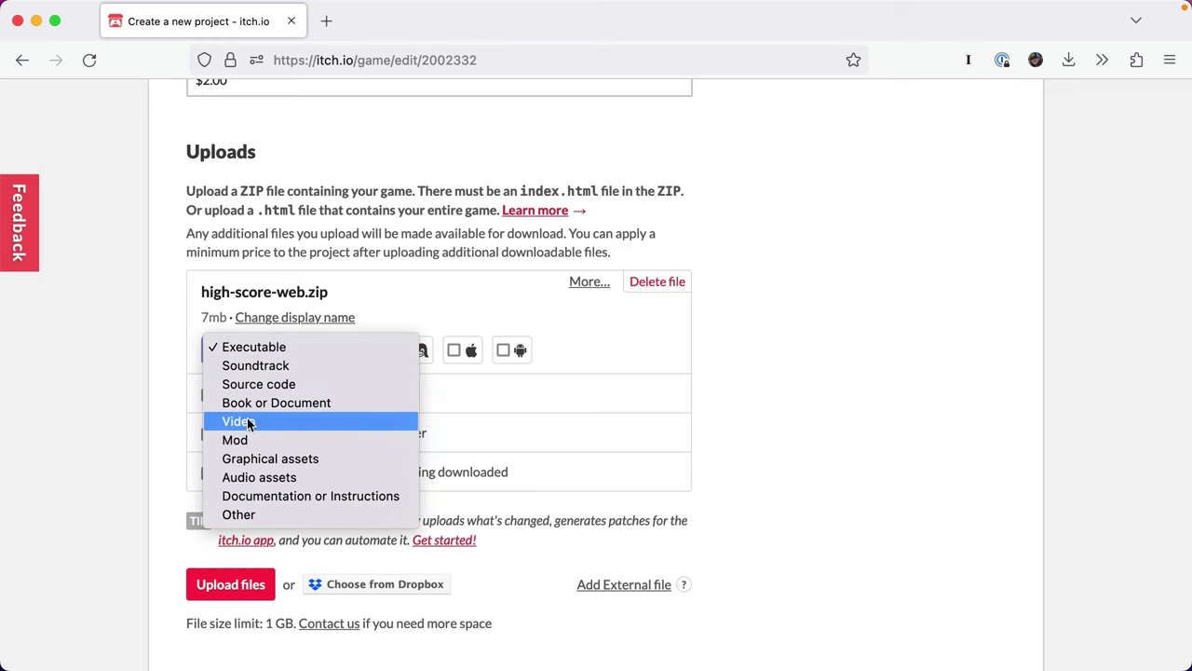
left_click(253, 342)
left_click(288, 430)
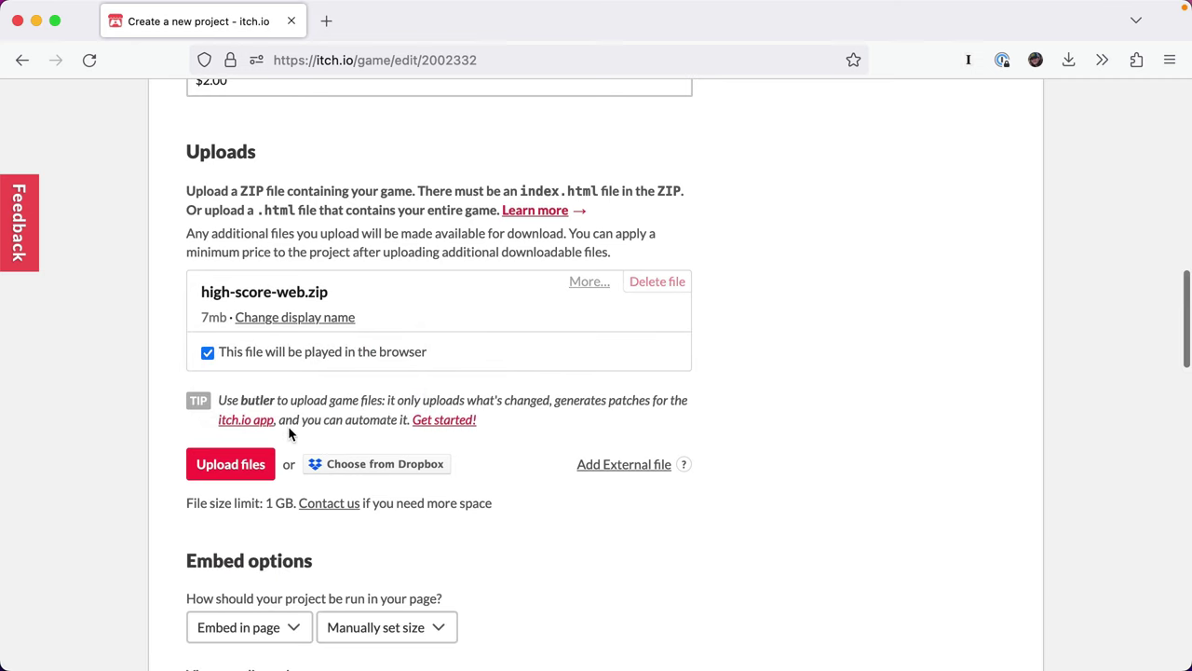
scroll(137, 317, "down", 5)
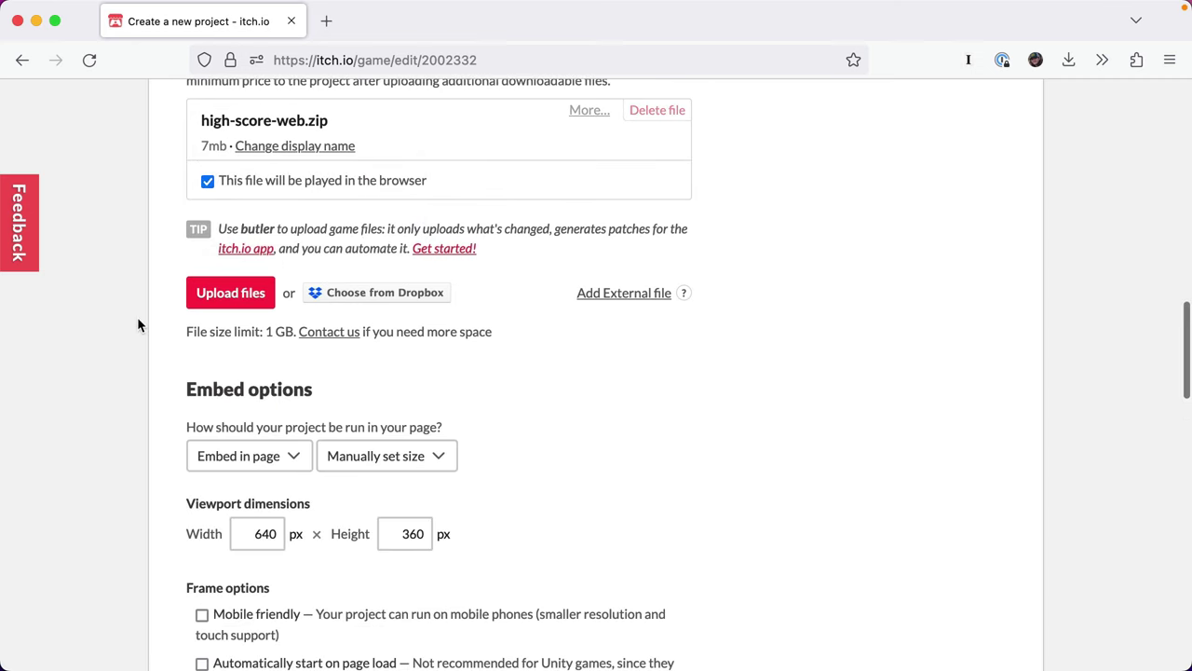
key("super+Tab")
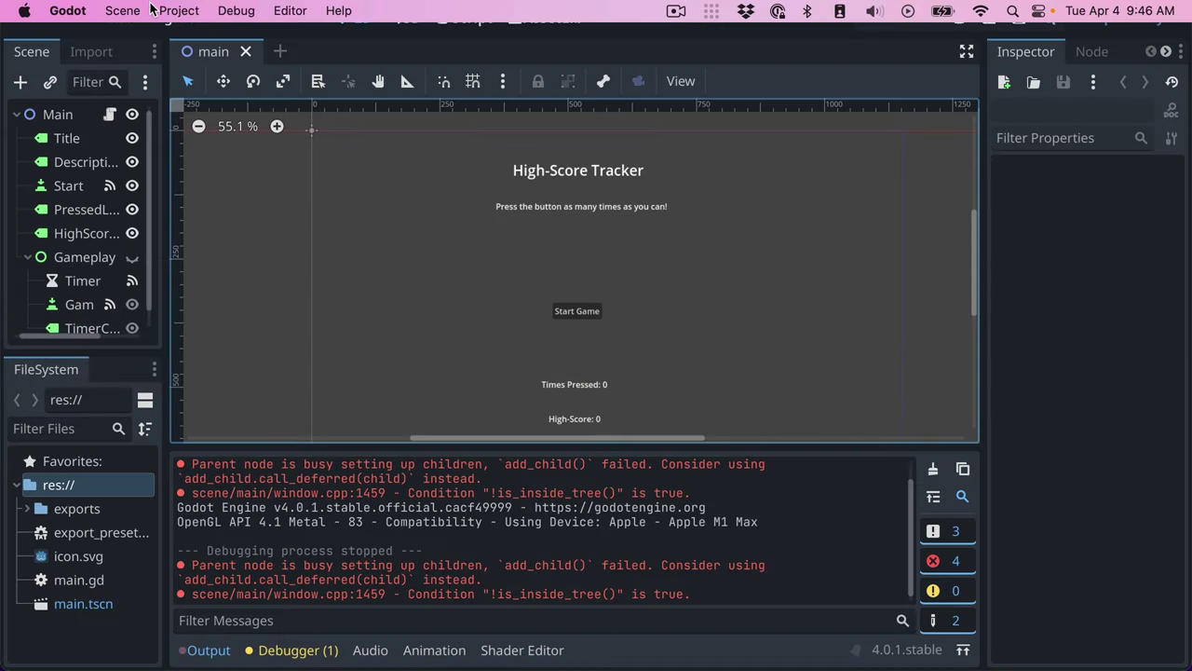
- Open Project Settings and find the Display > Window viewport width setting
left_click(175, 10)
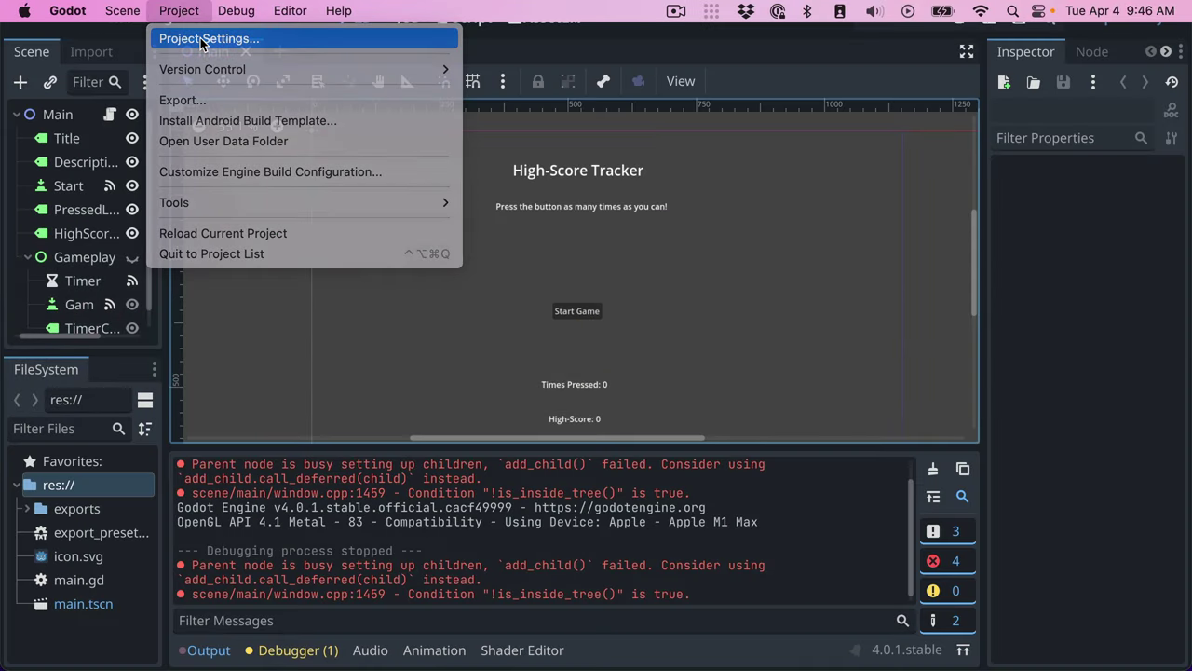
left_click(224, 38)
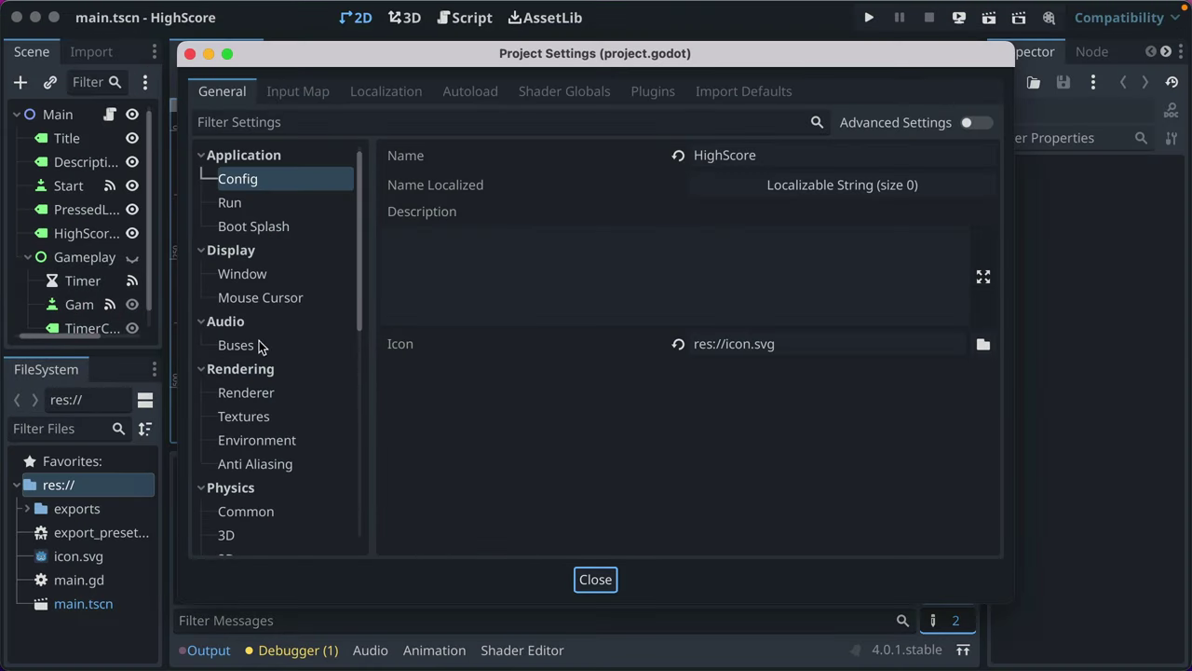
scroll(262, 456, "down", 1)
scroll(262, 456, "down", 10)
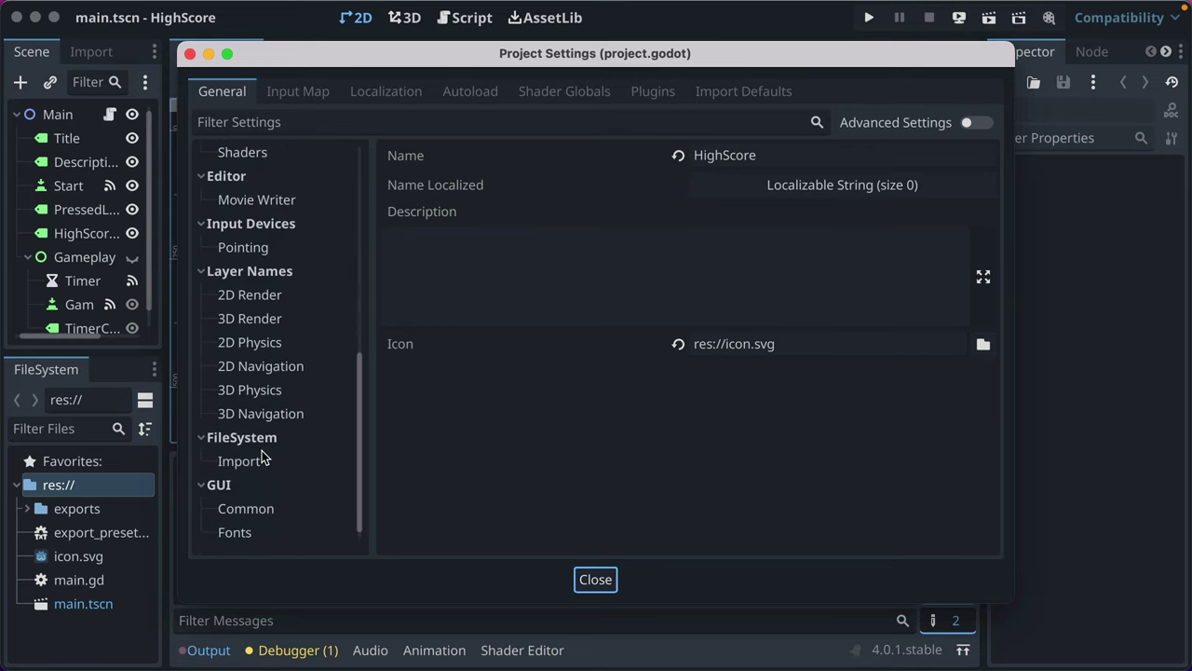
scroll(263, 457, "up", 10)
left_click(272, 121)
type("resol")
key("BackSpace")
key("BackSpace")
key("BackSpace")
key("BackSpace")
key("BackSpace")
type("width")
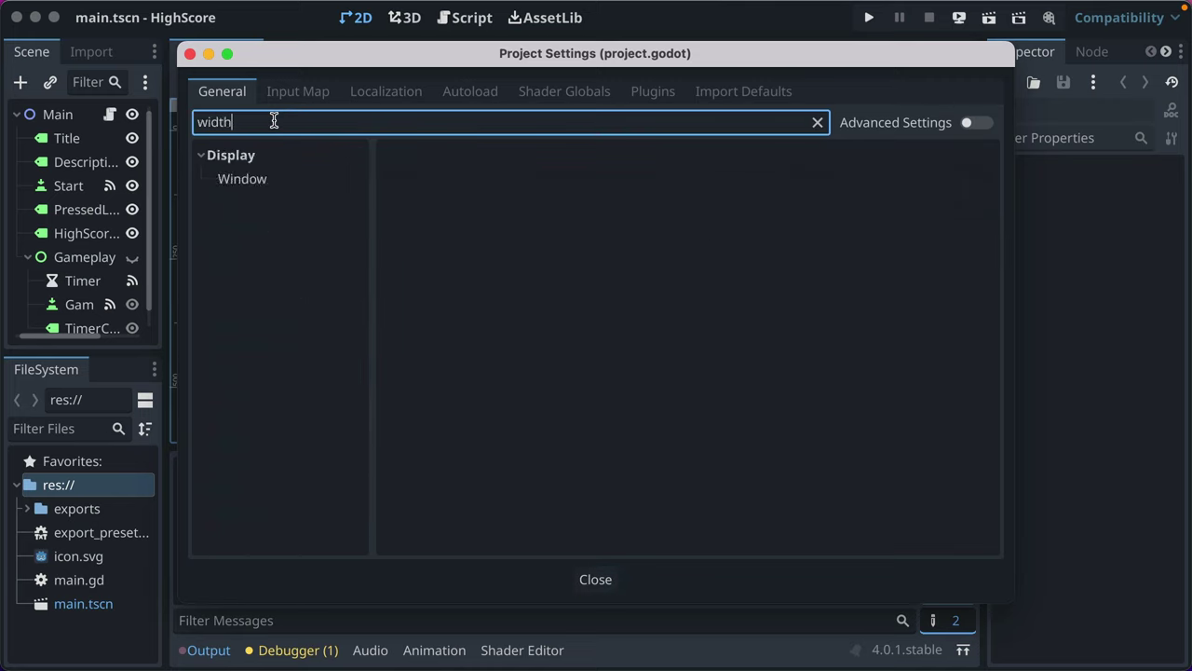
left_click(235, 163)
left_click(235, 166)
left_click(343, 178)
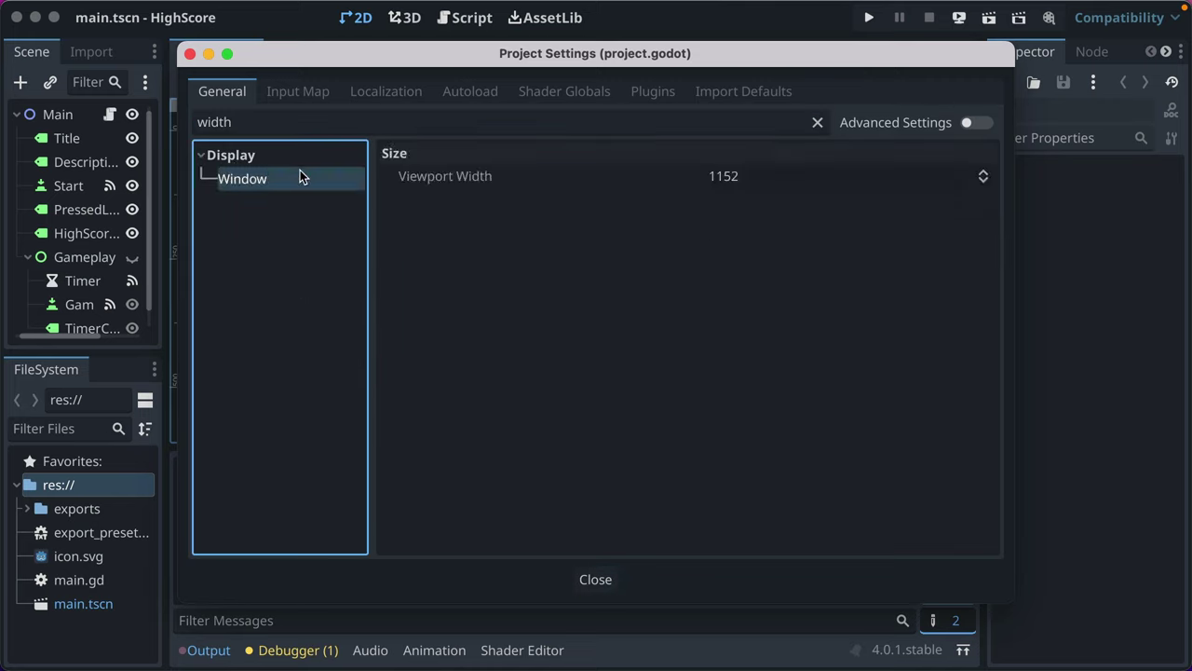
left_click(345, 121)
key("ctrl+a")
key("BackSpace")
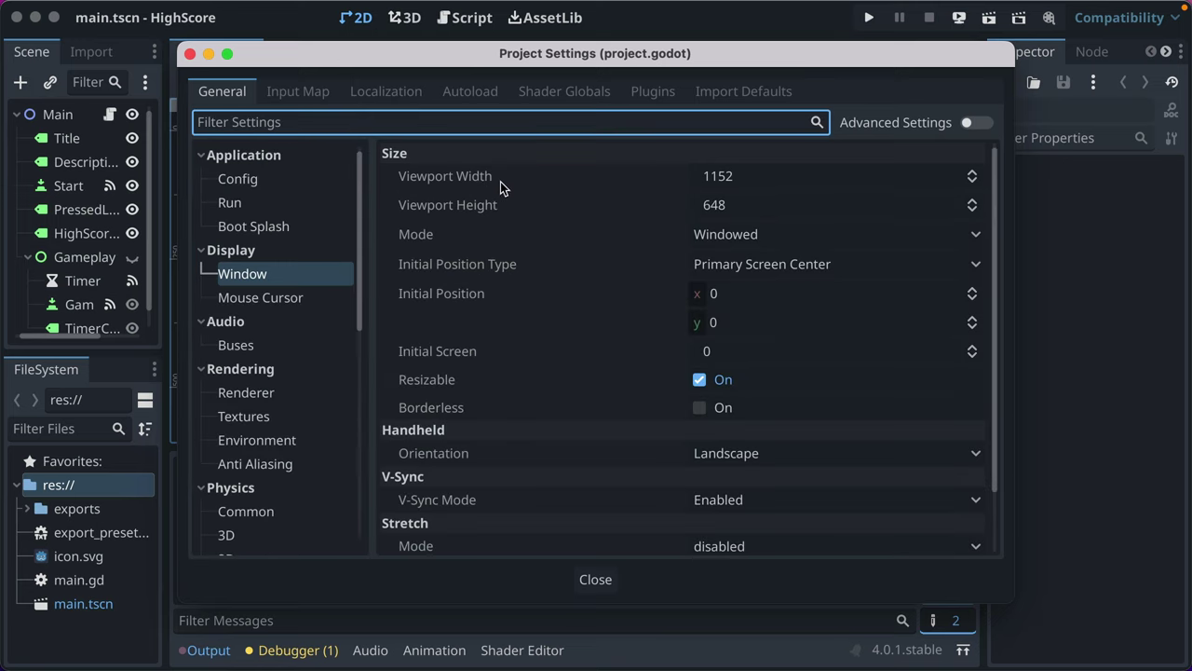
- Paste viewport width 1152 and height 648 into itch.io's embed Width and Height fields
left_click(753, 178)
key("super+c")
key("super+Tab")
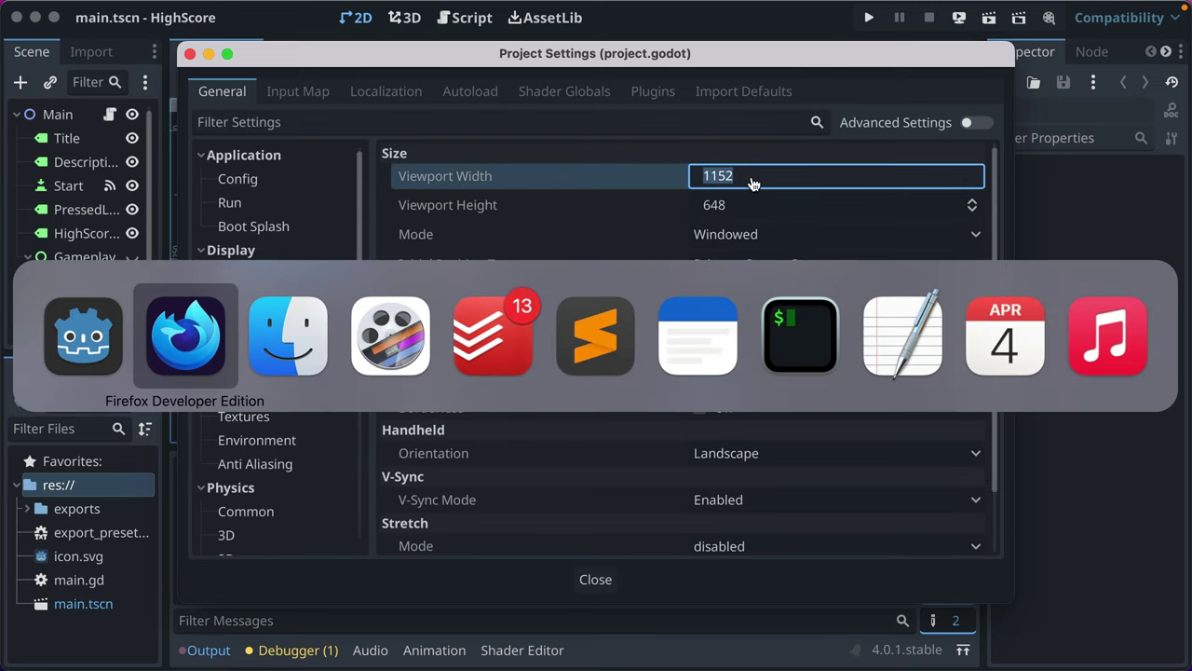
double_click(257, 266)
key("super+v")
key("super+Tab")
left_click(737, 199)
key("super+Tab")
double_click(424, 268)
type("648")
- Enable the Fullscreen button and SharedArrayBuffer support under the embed's Frame options
left_click(118, 304)
scroll(117, 304, "down", 1)
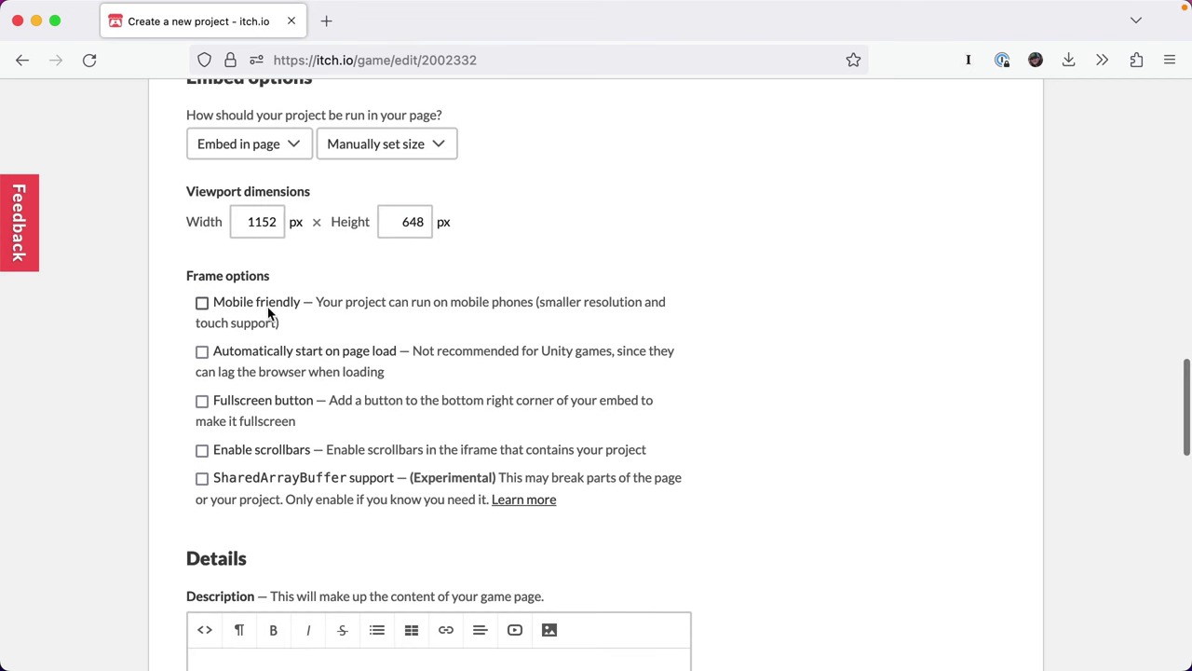
scroll(268, 307, "down", 1)
scroll(269, 303, "down", 1)
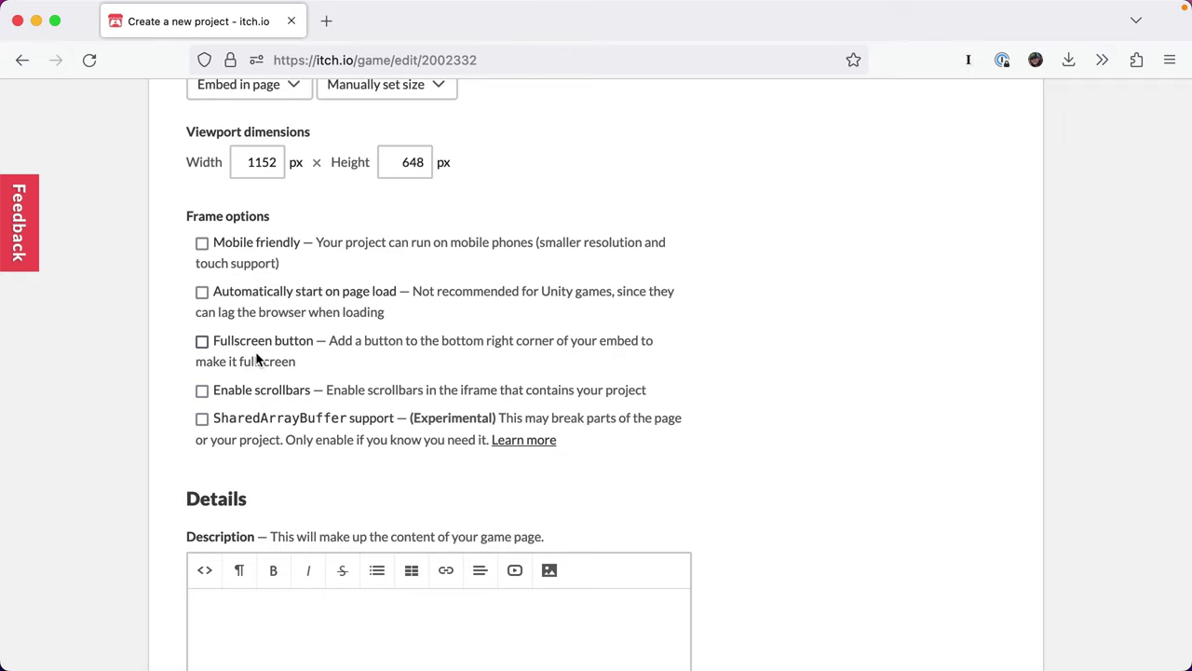
scroll(261, 359, "down", 1)
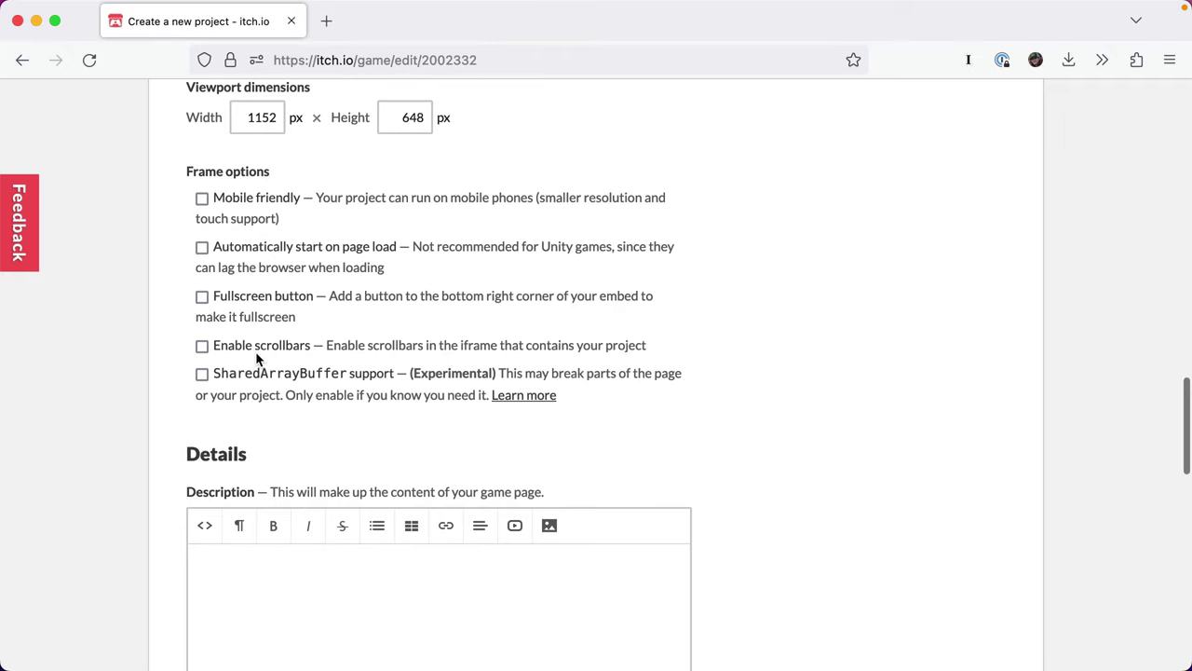
left_click(266, 296)
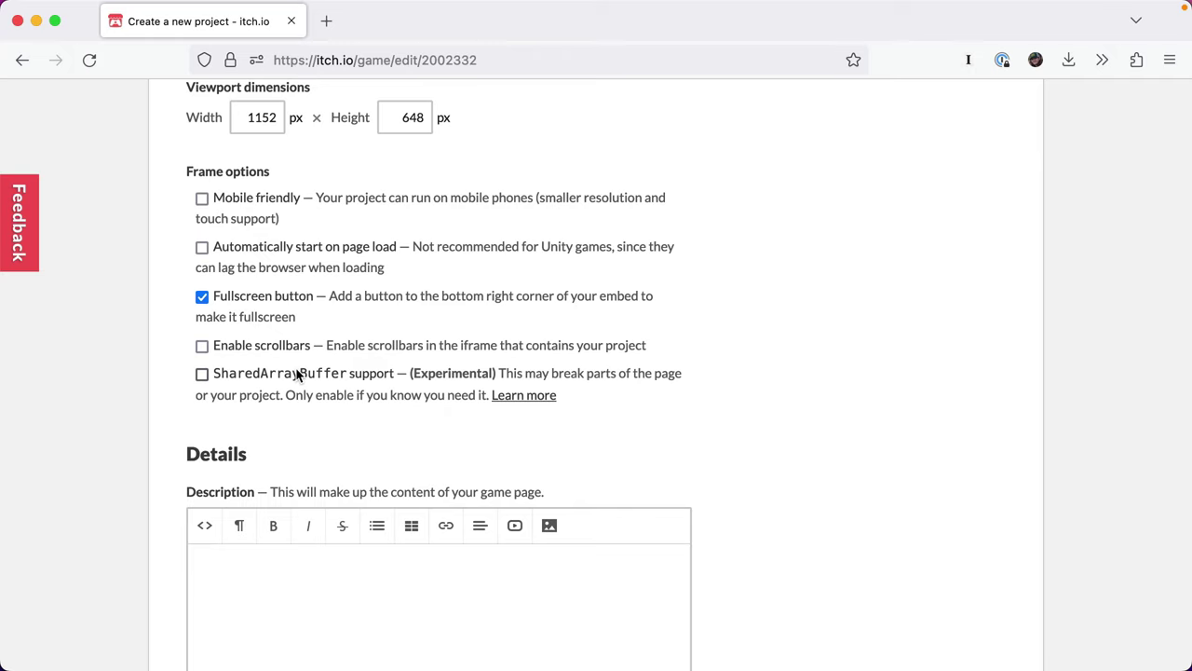
scroll(297, 370, "down", 1)
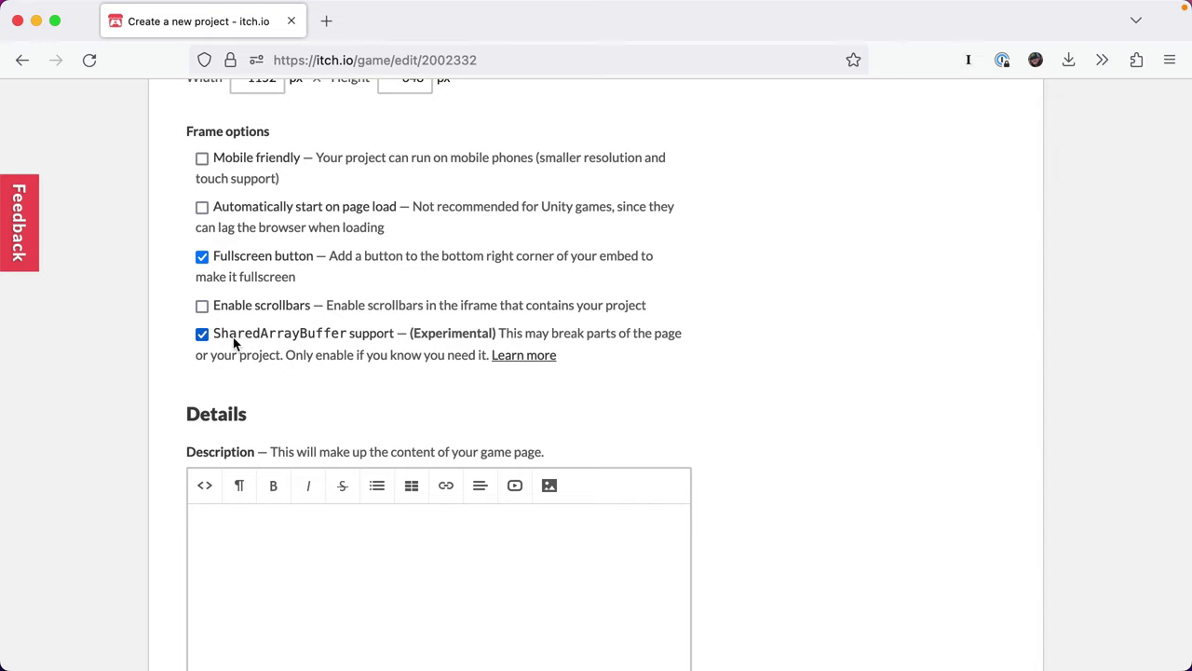
scroll(167, 347, "down", 4)
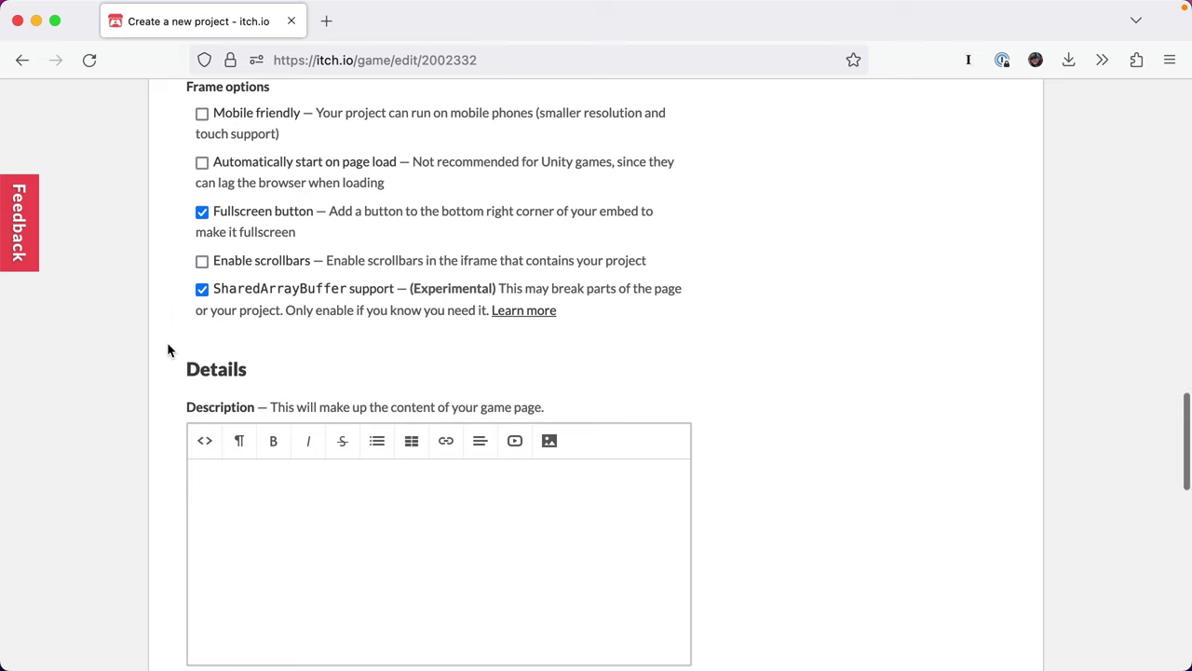
scroll(168, 349, "down", 3)
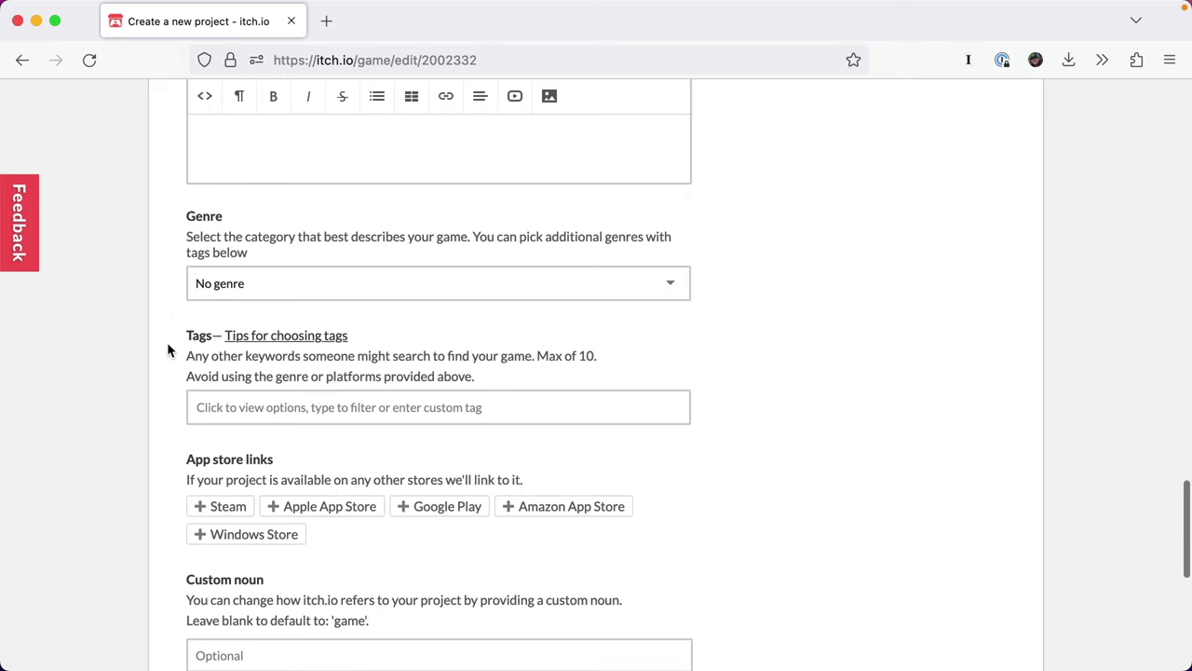
scroll(169, 350, "down", 5)
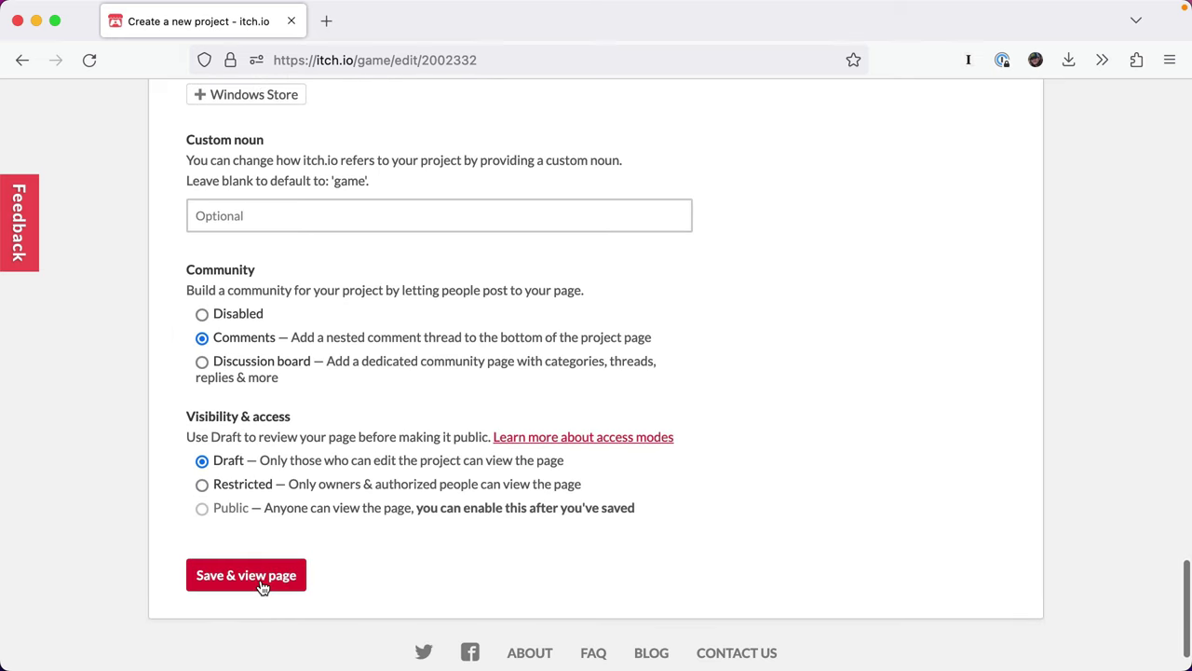
- Save the draft and view the High-Score Clicker page, zoomed out so the embed fits
left_click(261, 582)
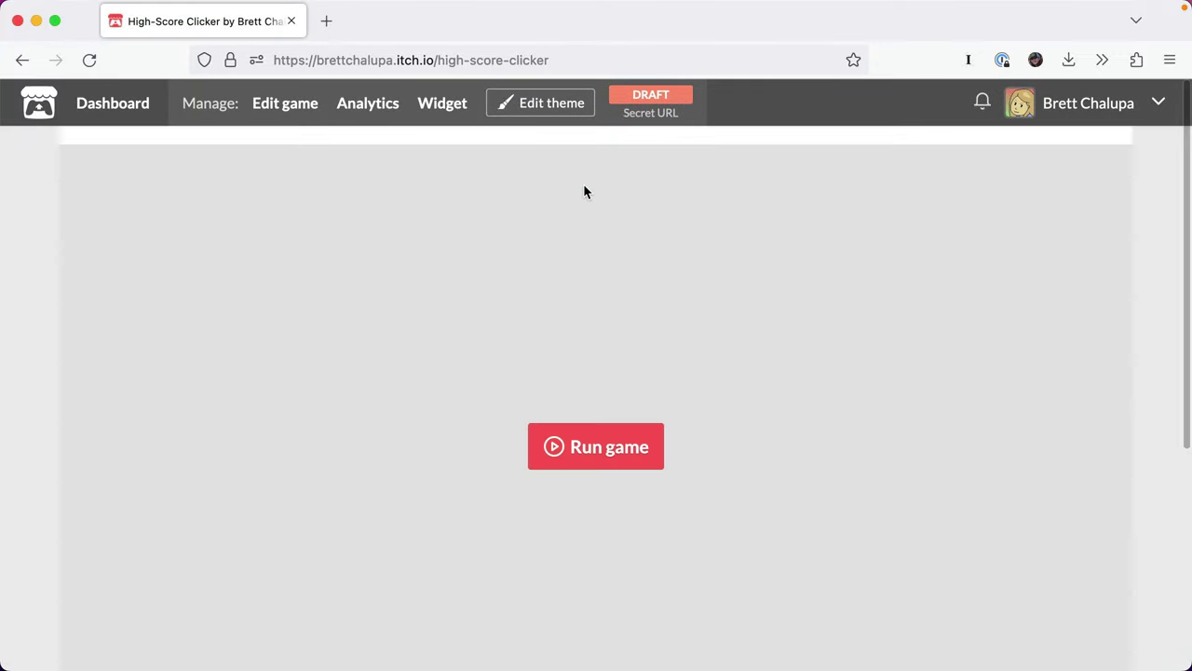
scroll(585, 191, "down", 2)
key("super+minus")
key("super+minus")
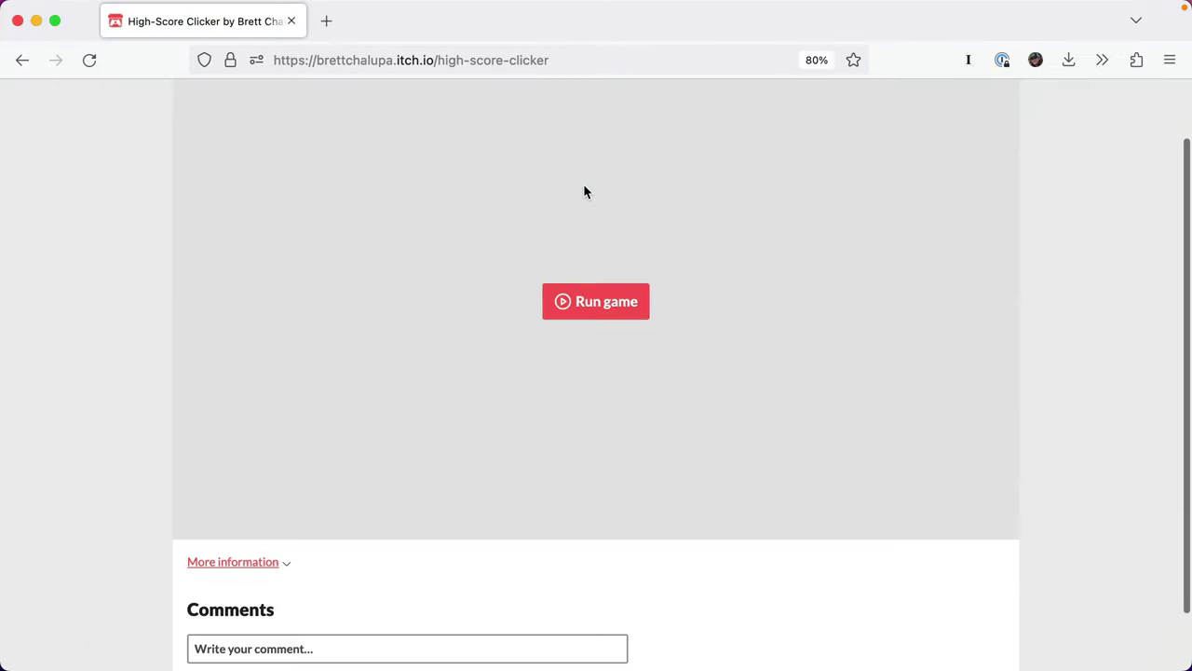
scroll(523, 380, "up", 2)
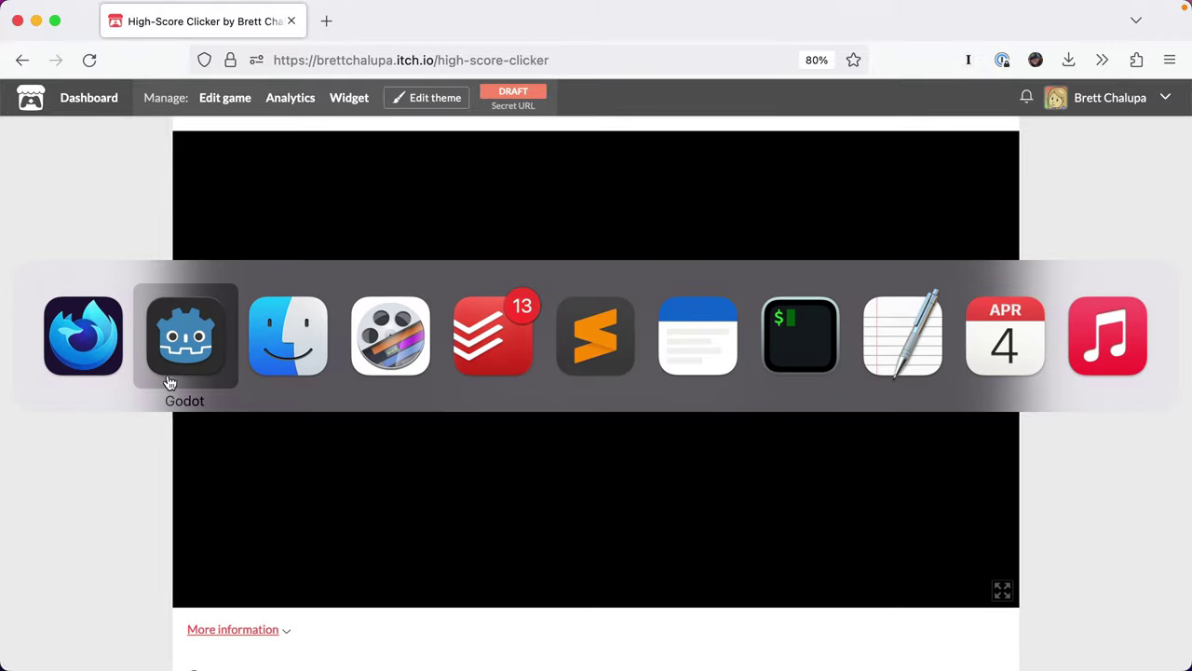
- Close Godot's Project Settings and open the Export dialog
left_click(170, 375)
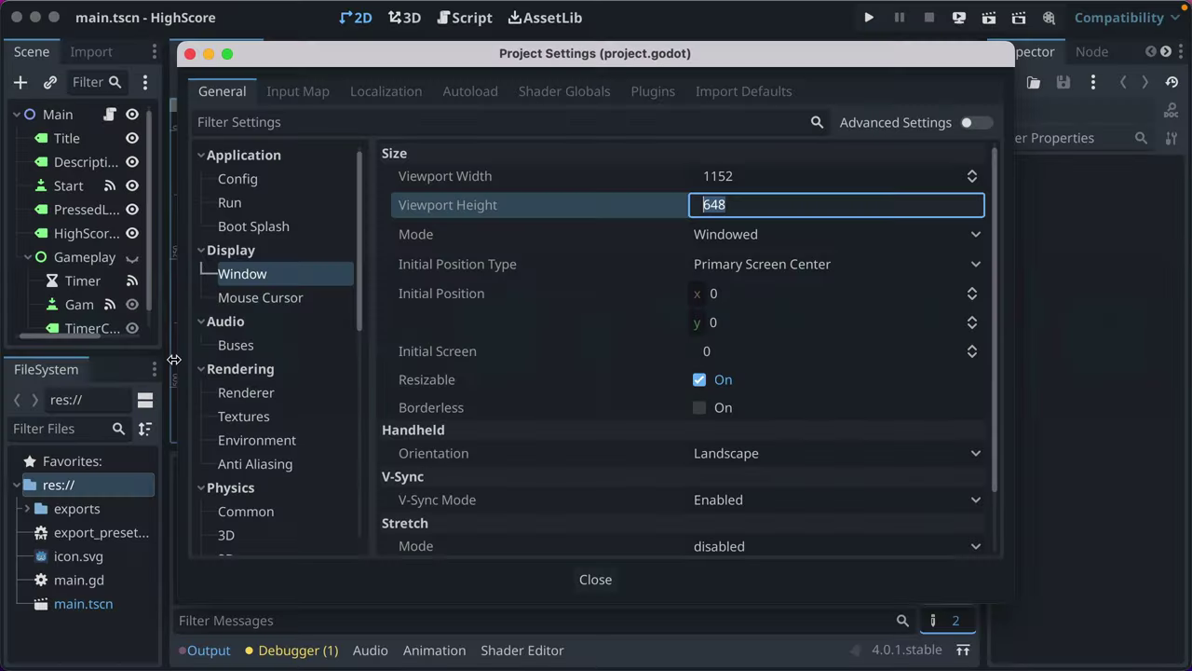
left_click(596, 579)
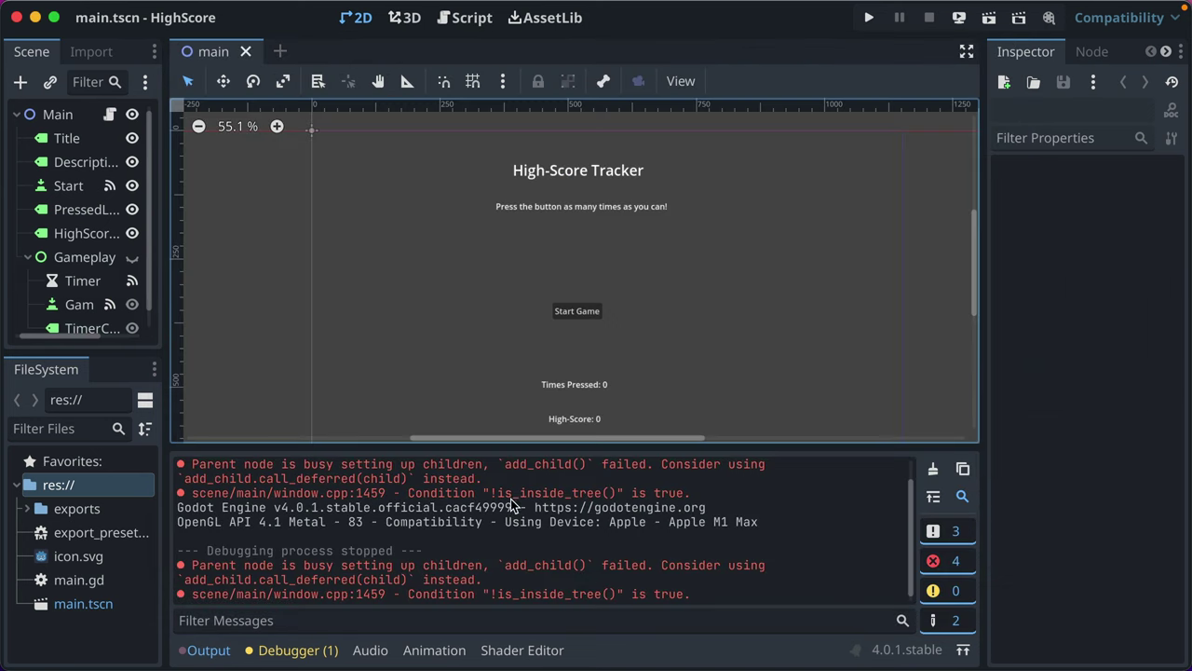
left_click(179, 10)
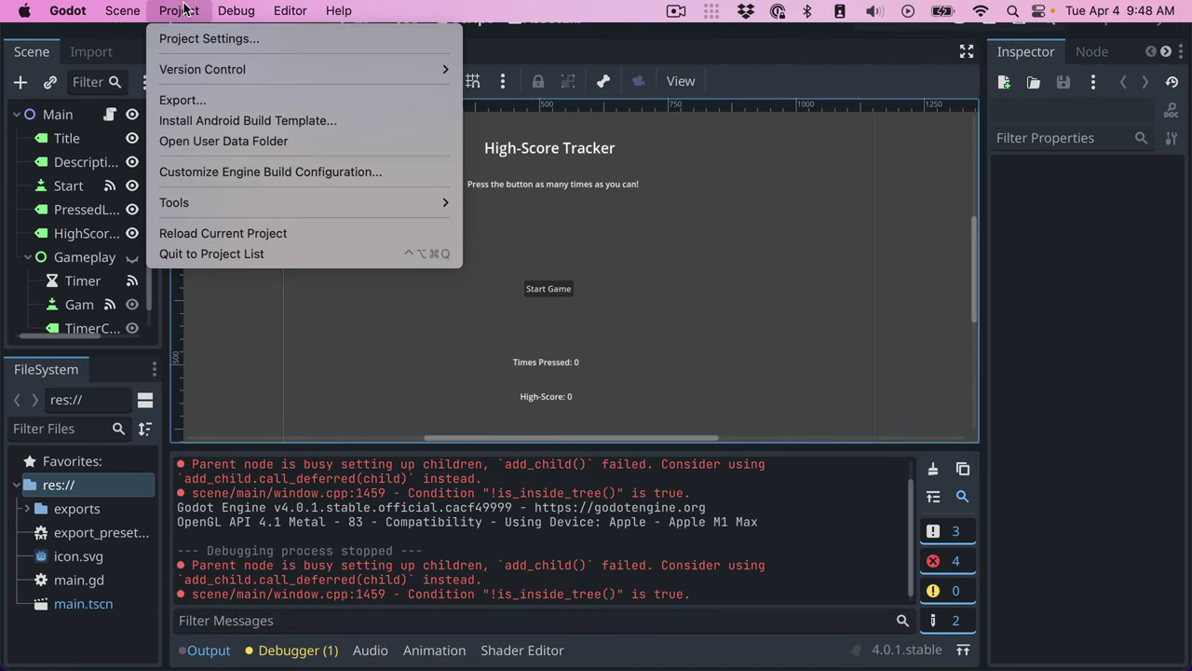
left_click(199, 99)
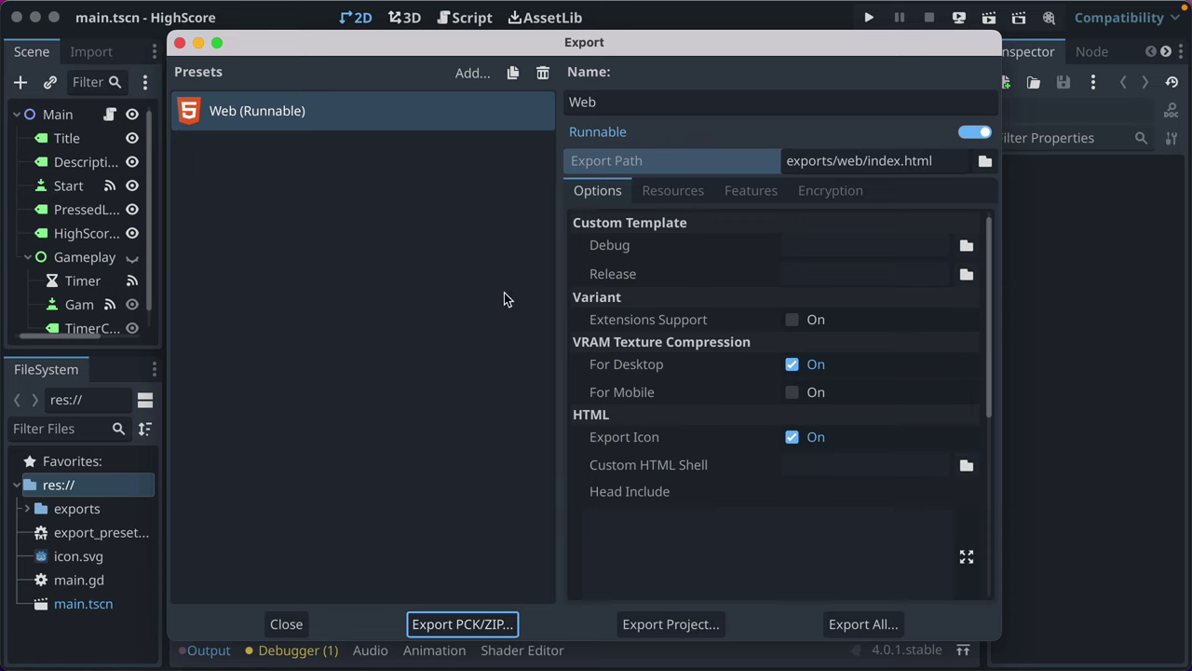
- Review the Web (Runnable) preset's Resources, Features and Encryption tabs without adding a platform
left_click(681, 194)
left_click(754, 194)
left_click(821, 194)
left_click(582, 193)
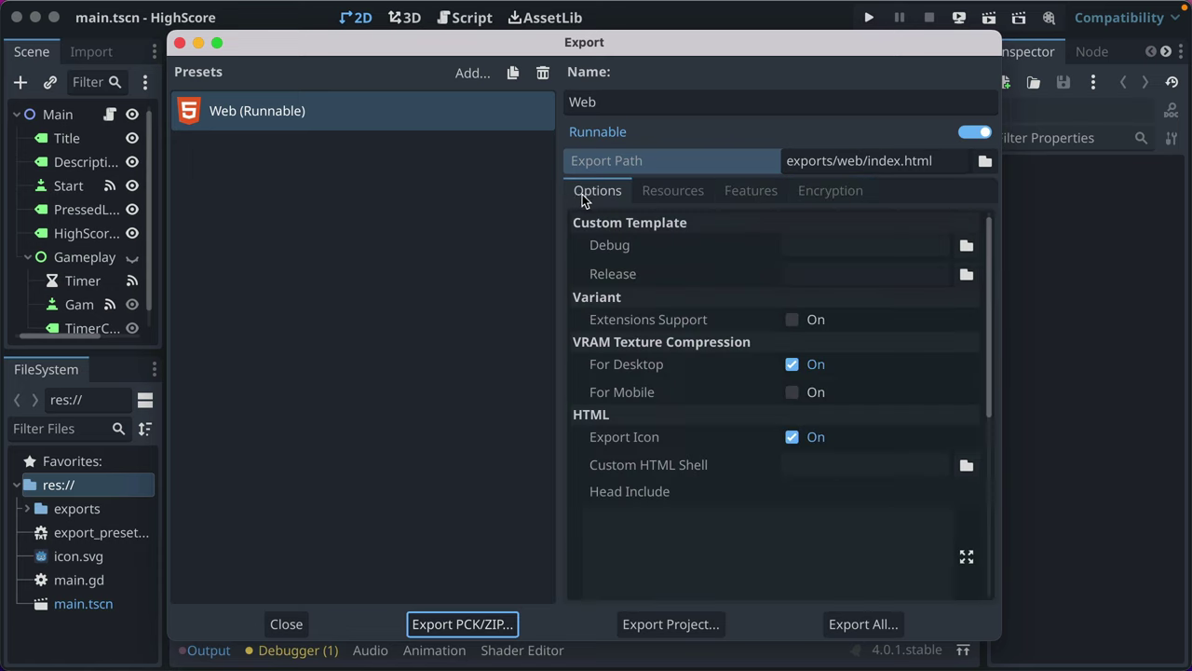
left_click(247, 113)
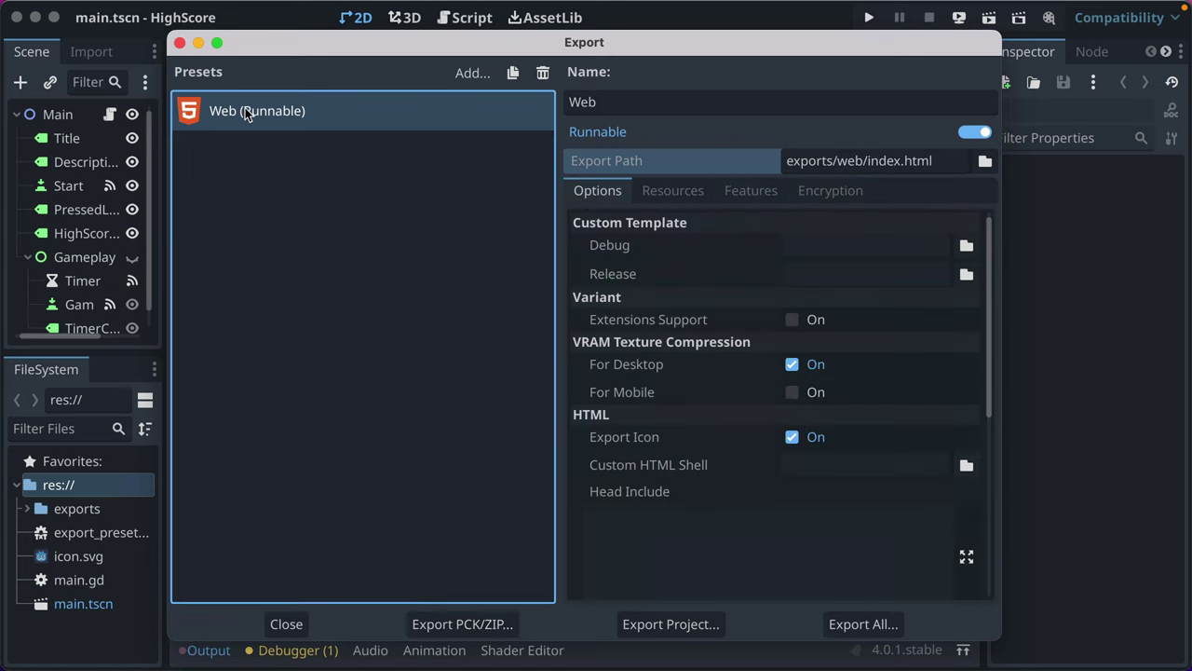
left_click(465, 81)
left_click(290, 146)
left_click(515, 77)
left_click(597, 102)
key("shift+End")
type("(GitH")
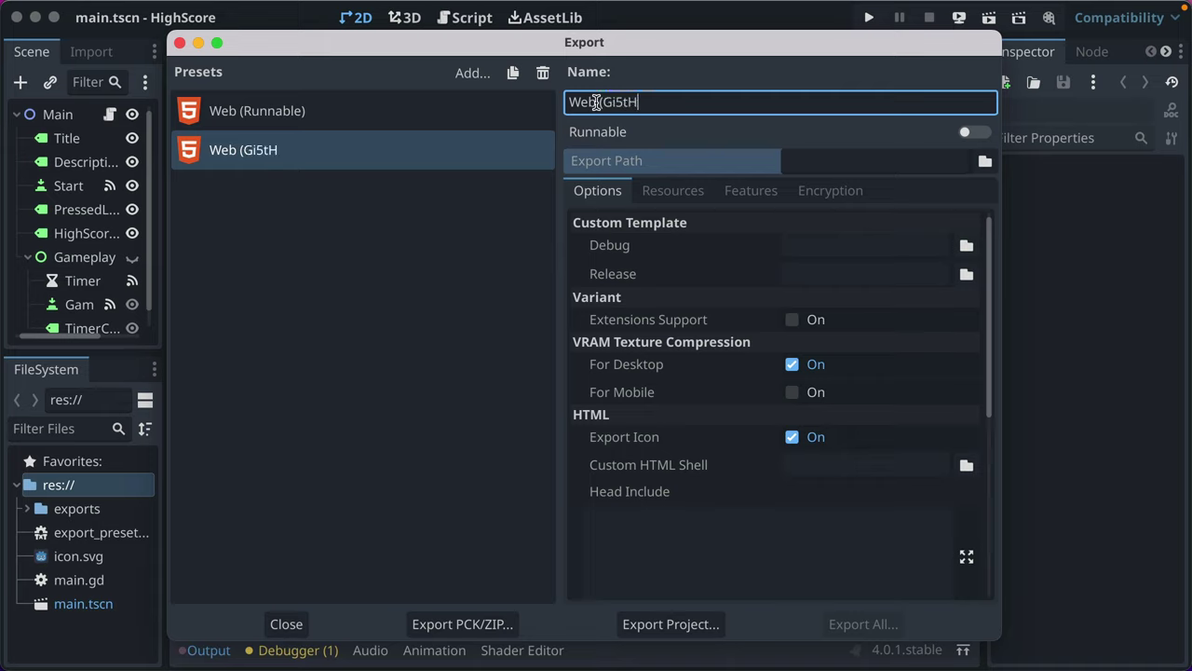
key("BackSpace")
type("Hub)")
left_click(368, 159)
left_click(542, 72)
left_click(636, 352)
left_click(367, 113)
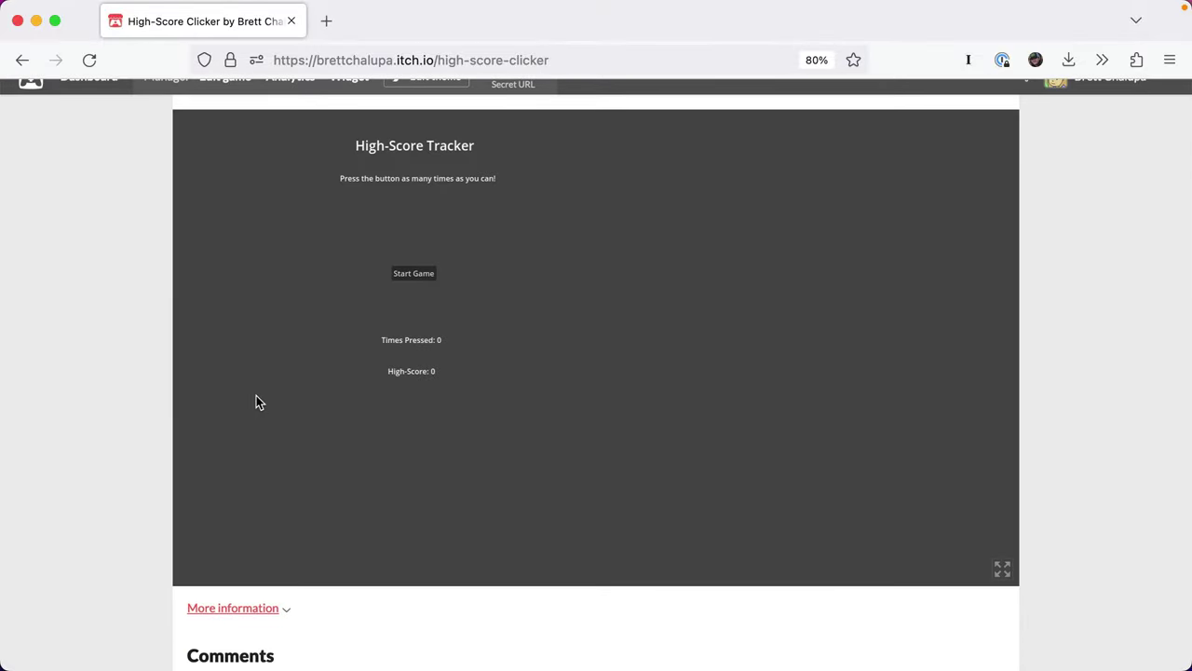
- Start the embedded game and press PRESS ME! rapidly until the high score reaches 21
scroll(186, 312, "up", 1)
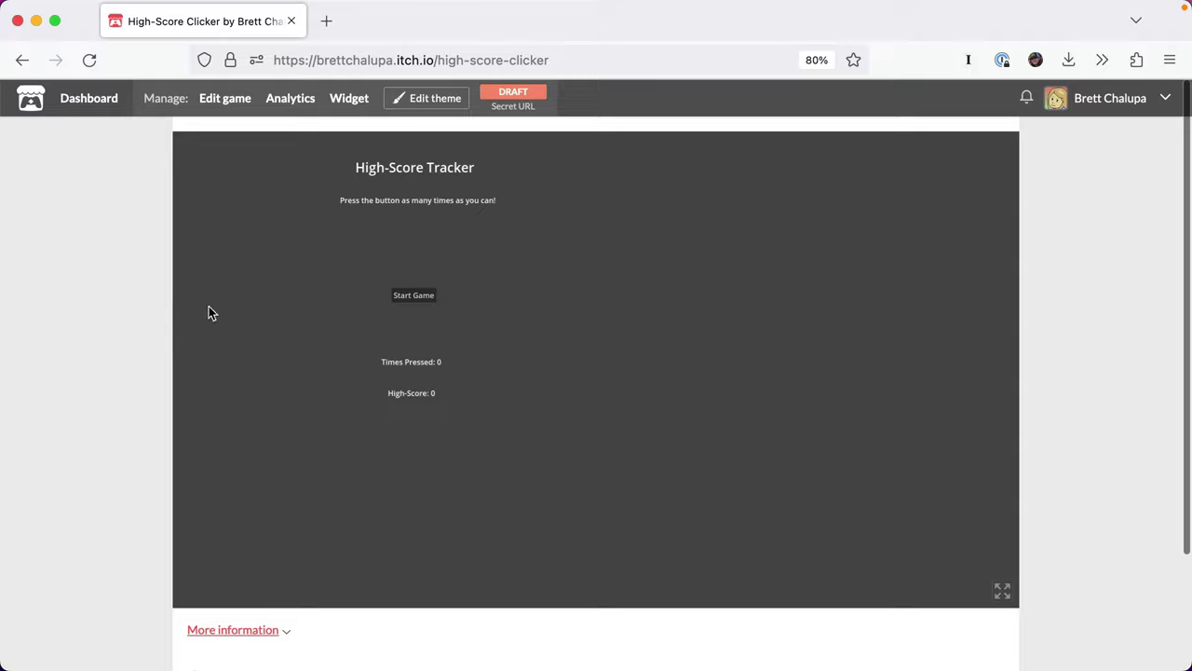
left_click(416, 295)
triple_click(421, 320)
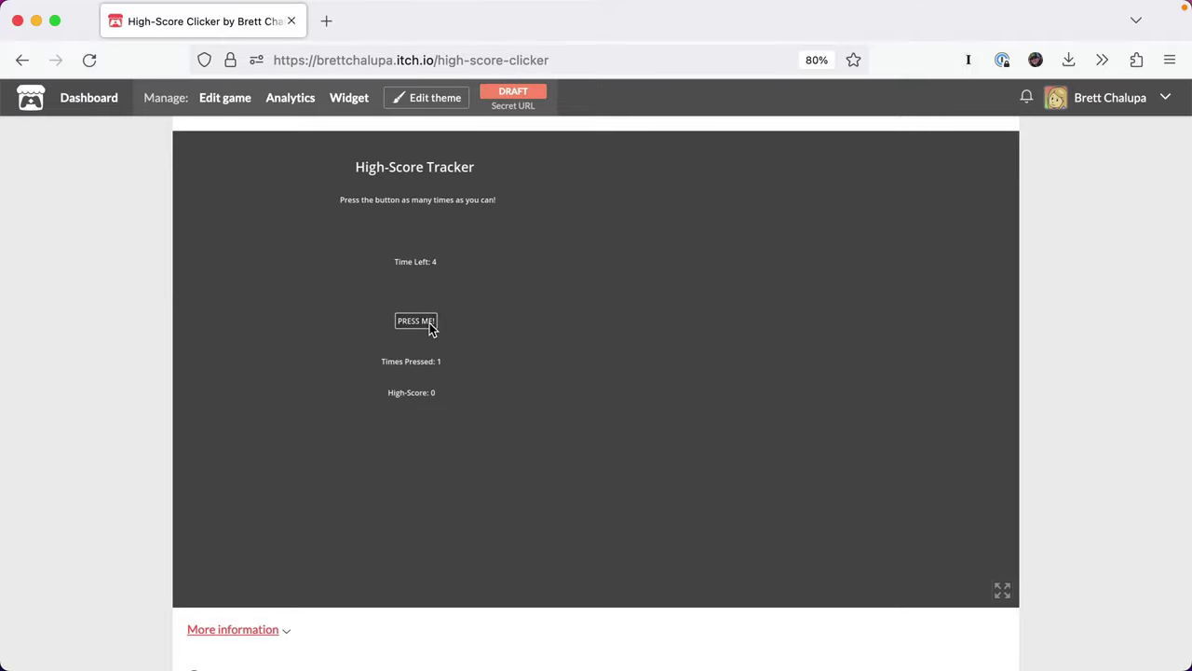
double_click(423, 321)
double_click(425, 322)
double_click(428, 324)
triple_click(429, 325)
triple_click(429, 325)
triple_click(429, 325)
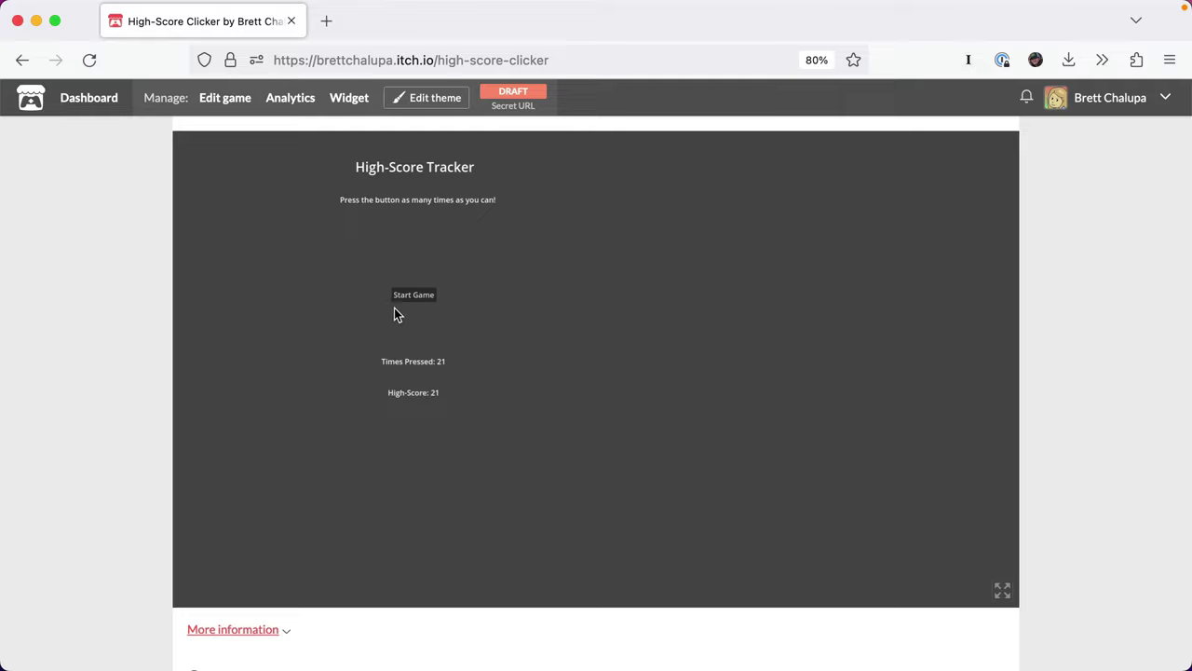
scroll(91, 292, "up", 2)
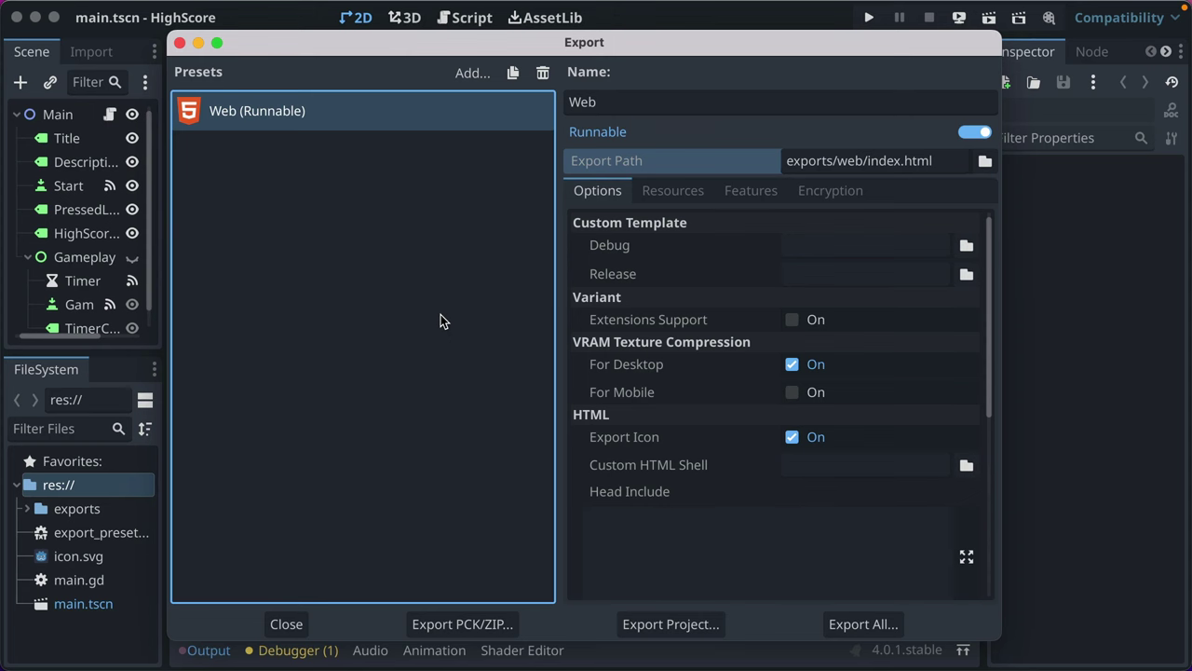
- Add a Linux/X11 export preset and browse for its export path
left_click(470, 77)
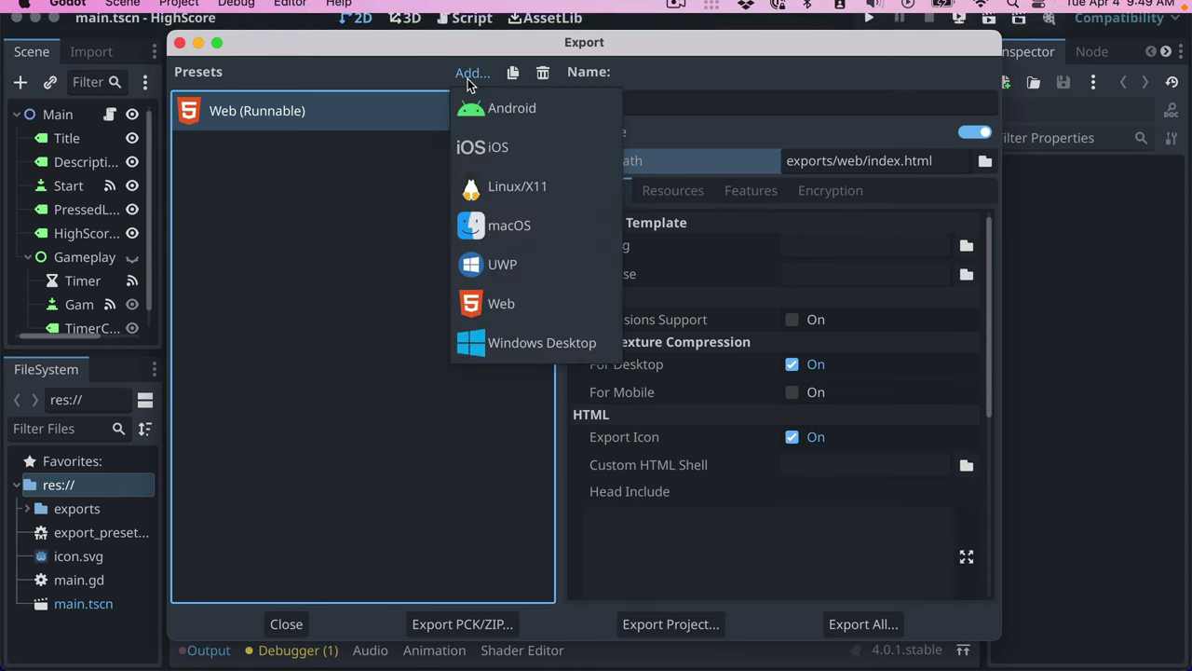
left_click(531, 184)
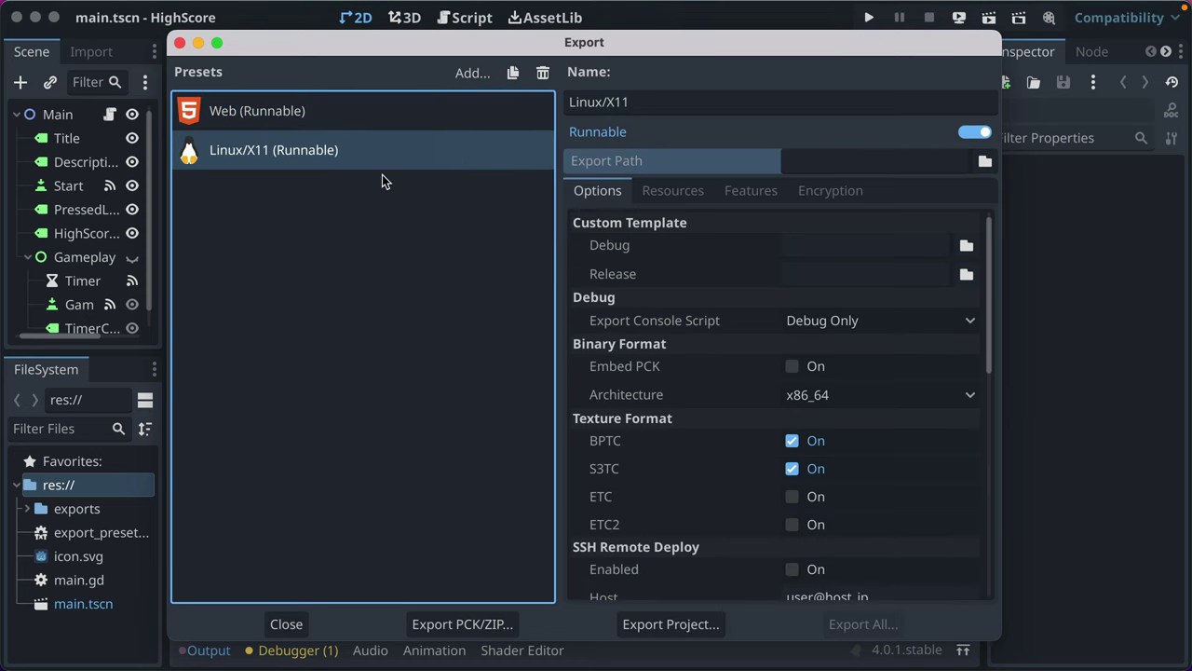
left_click(919, 162)
left_click(985, 161)
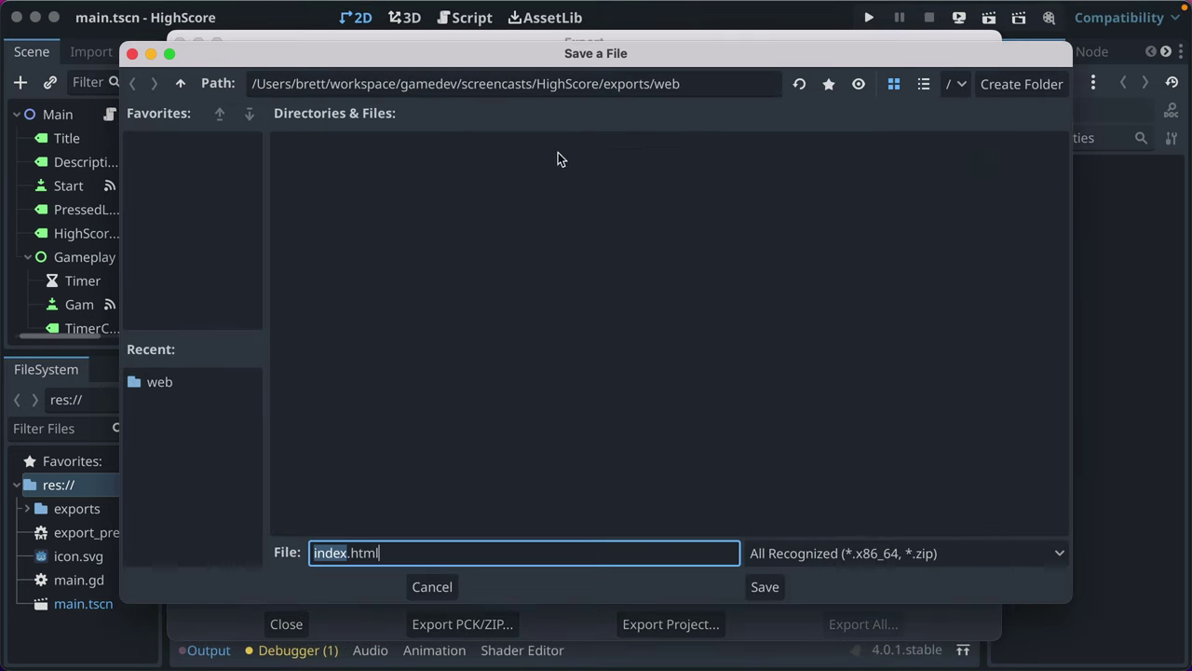
- Set the export path to high-score-linux.x86_64 inside the exports folder
double_click(701, 83)
key("BackSpace")
key("BackSpace")
key("Return")
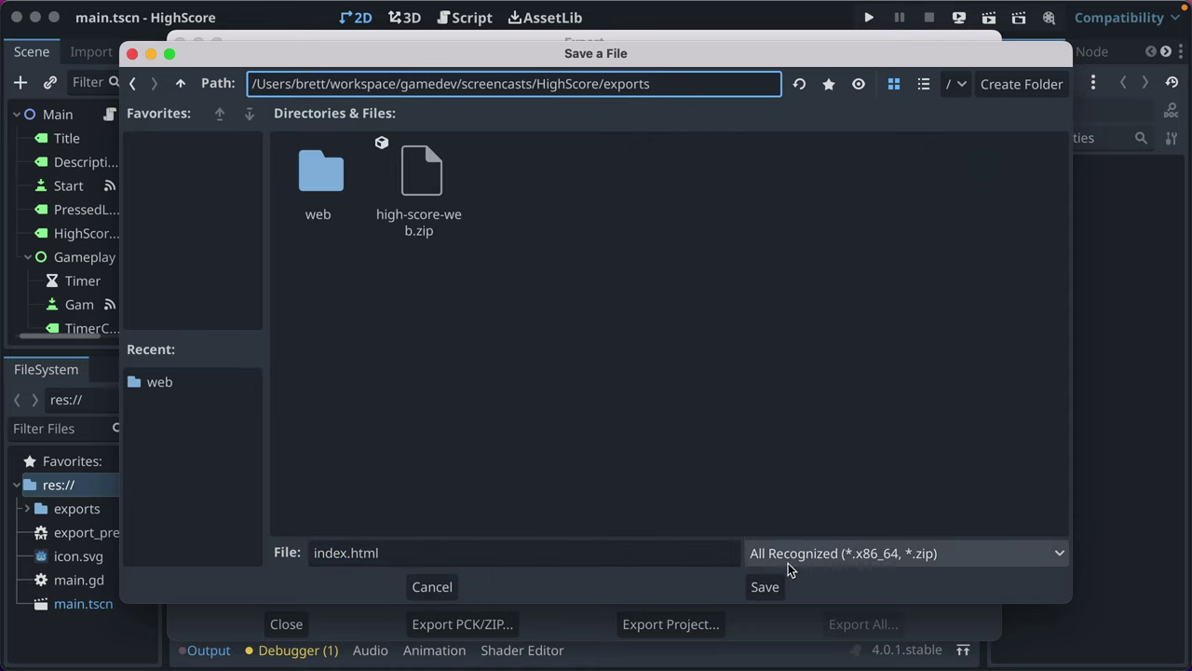
left_click(874, 559)
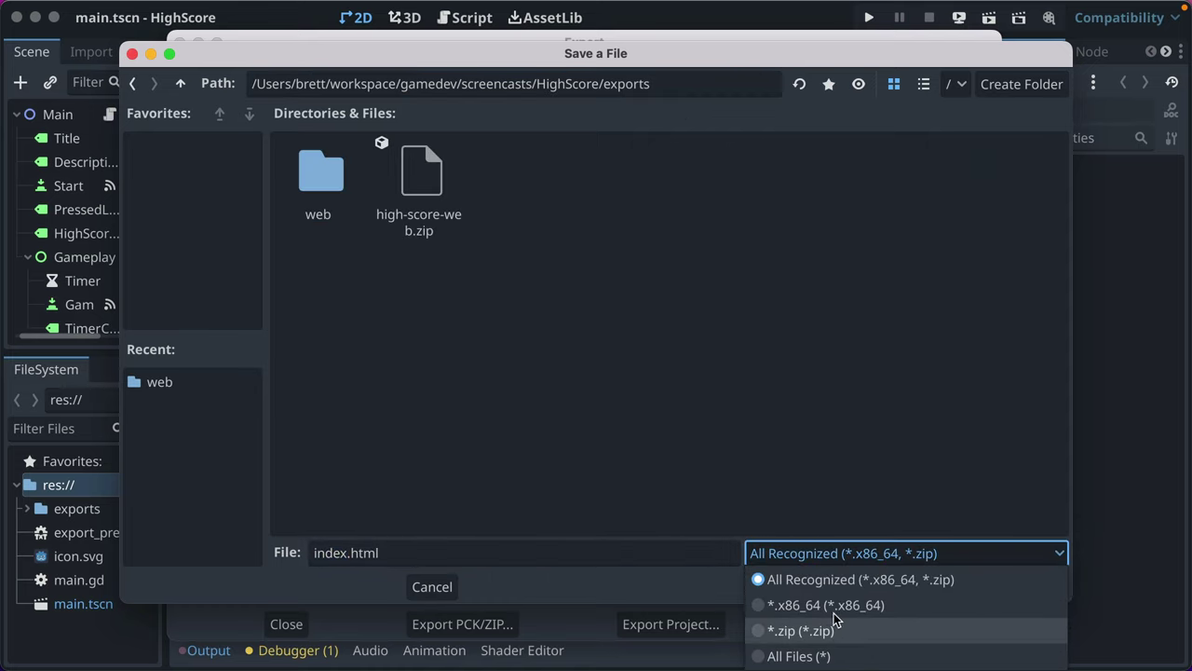
left_click(866, 578)
left_click(836, 563)
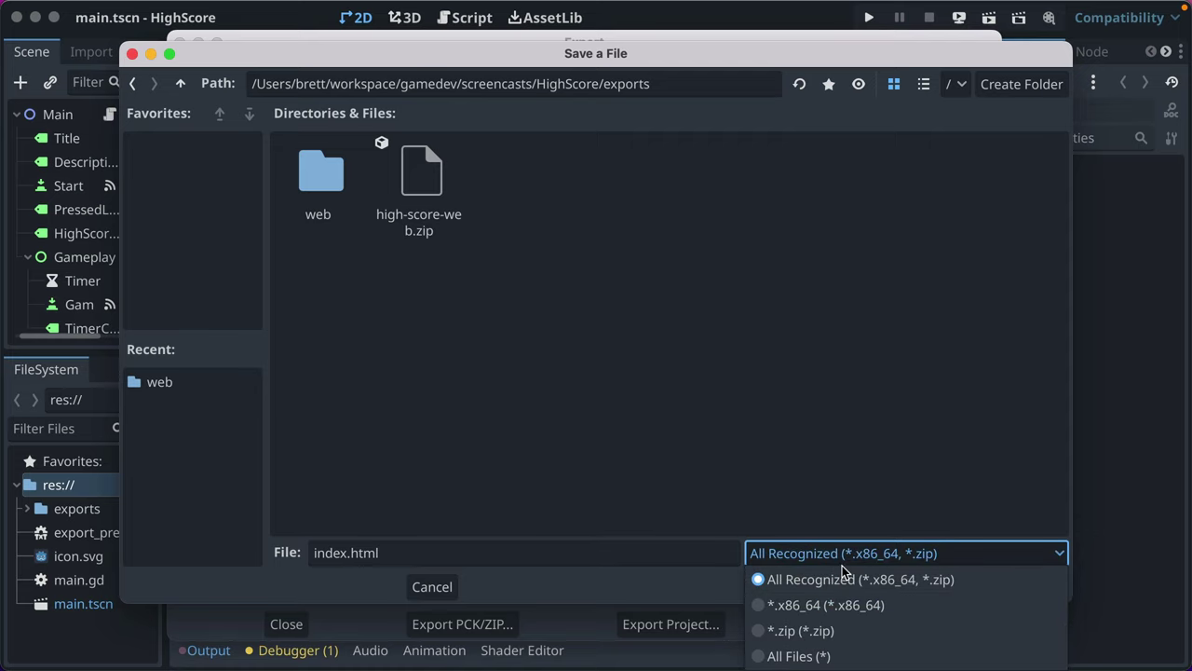
left_click(805, 575)
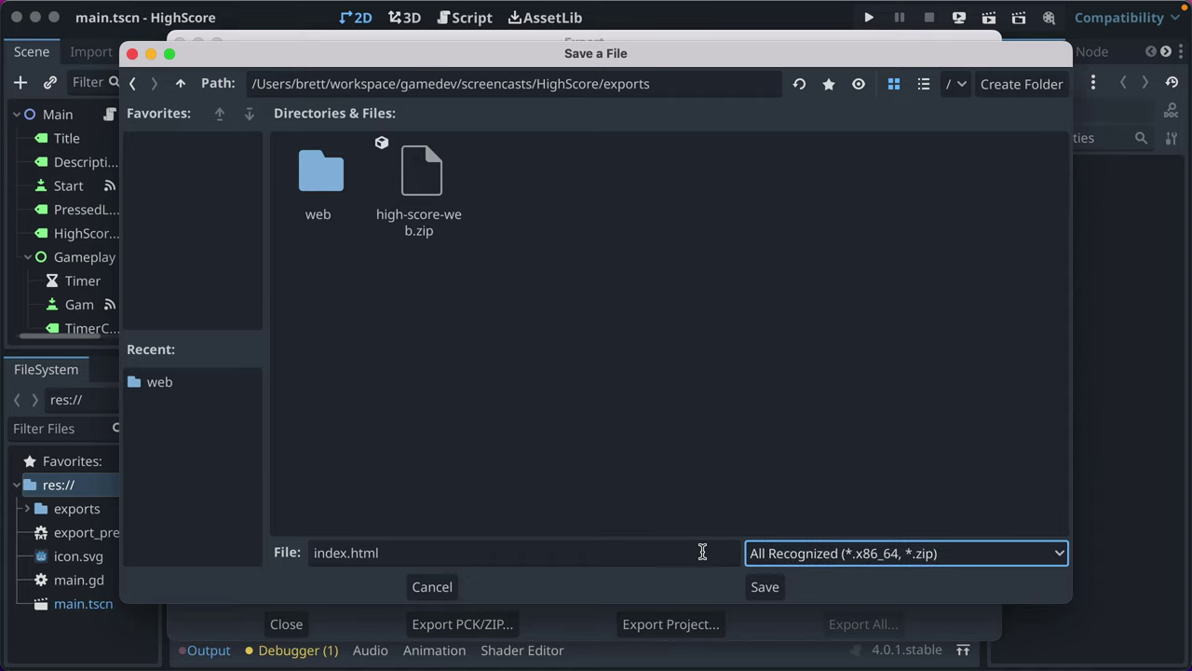
left_click_drag(429, 552, 230, 555)
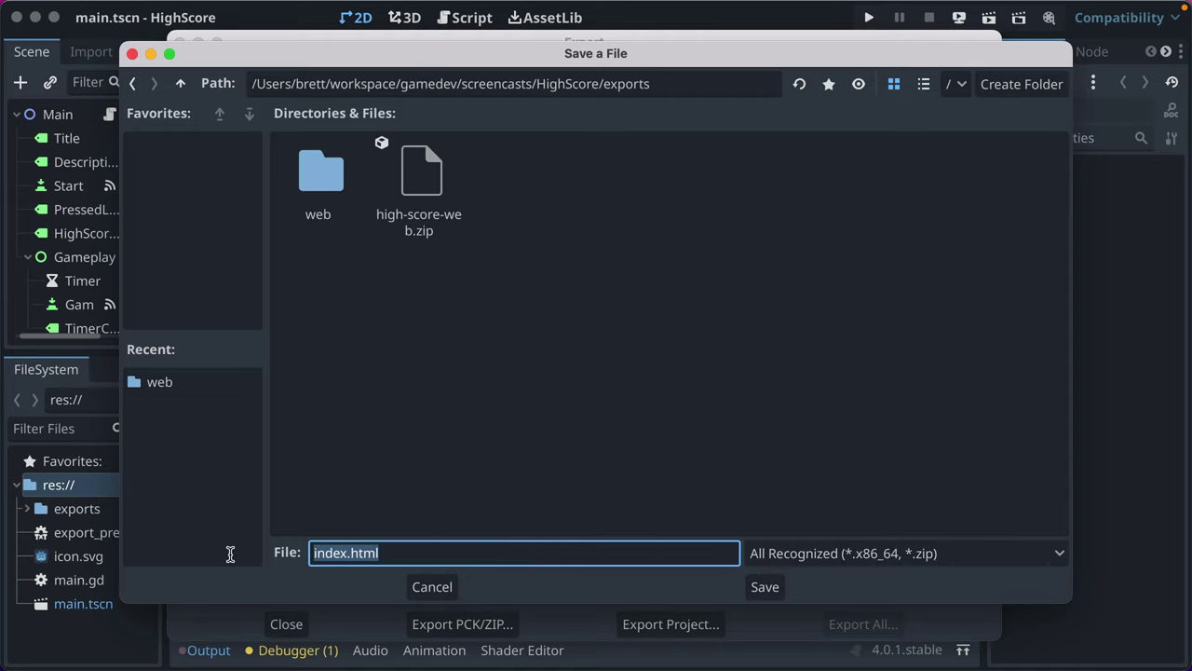
type("/")
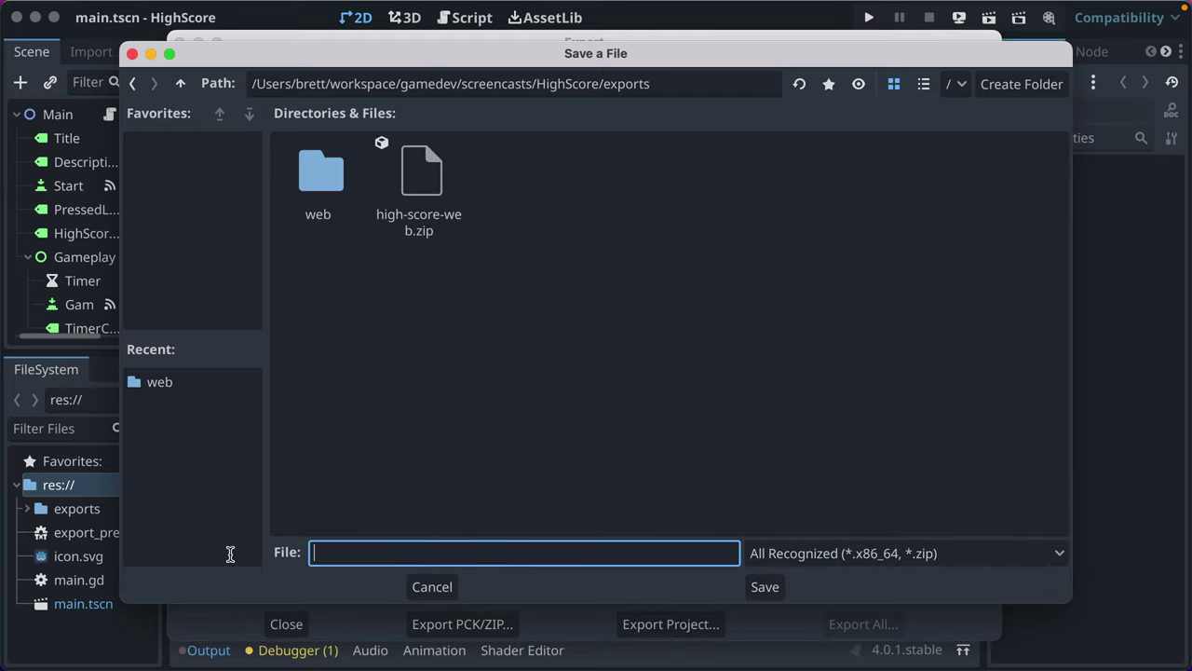
type("high-score-linux.x86_64")
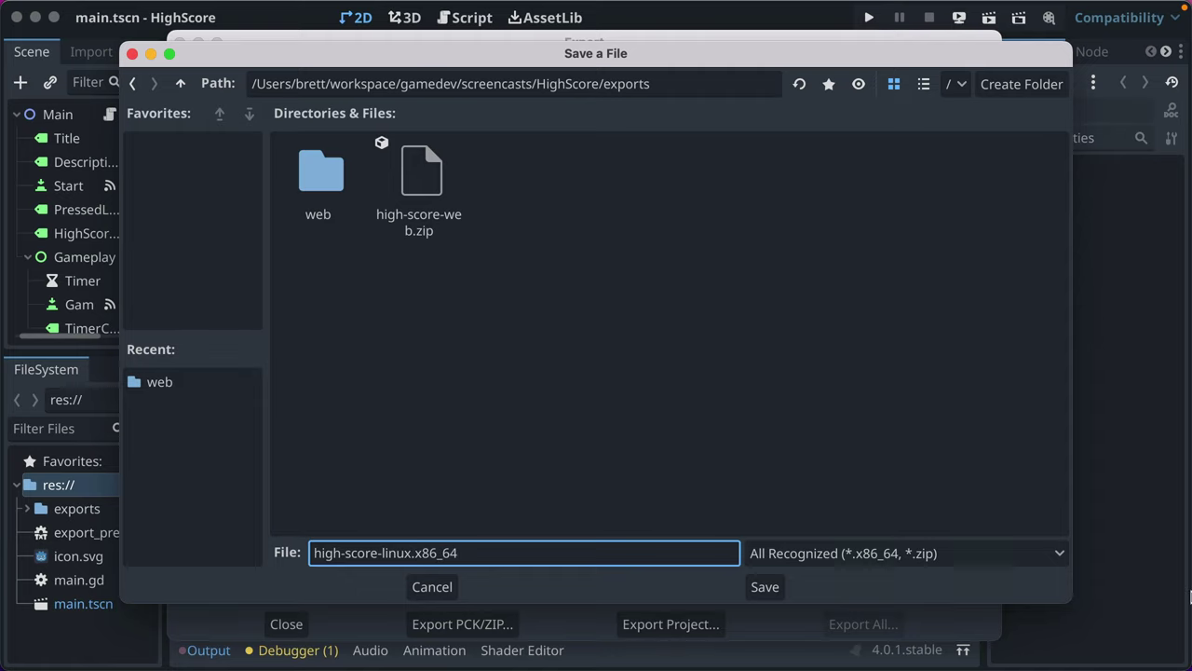
left_click(776, 596)
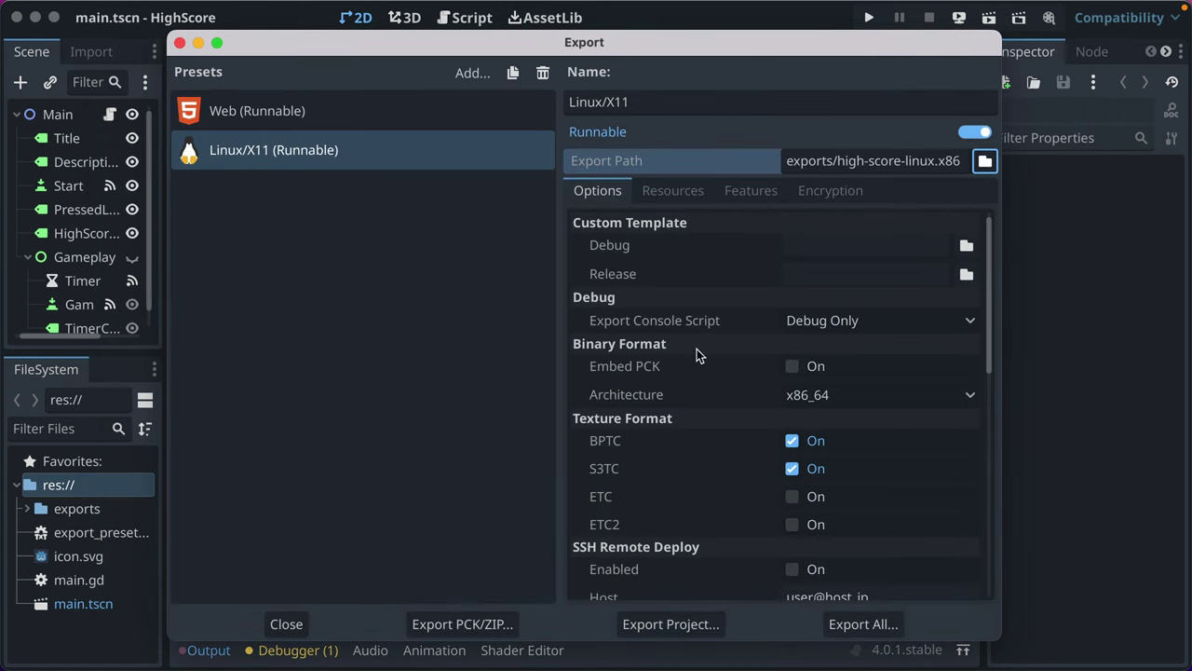
- Keep x86_64 as the Linux architecture and leave Embed PCK unchecked
scroll(709, 362, "down", 3)
left_click(869, 313)
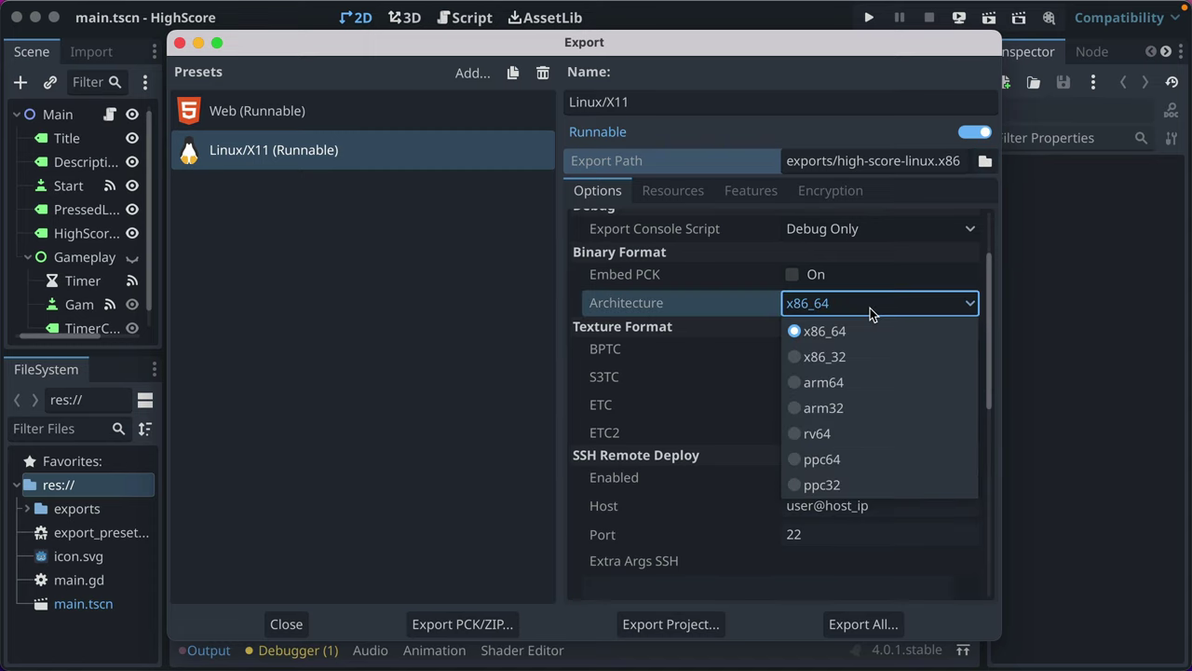
left_click(870, 313)
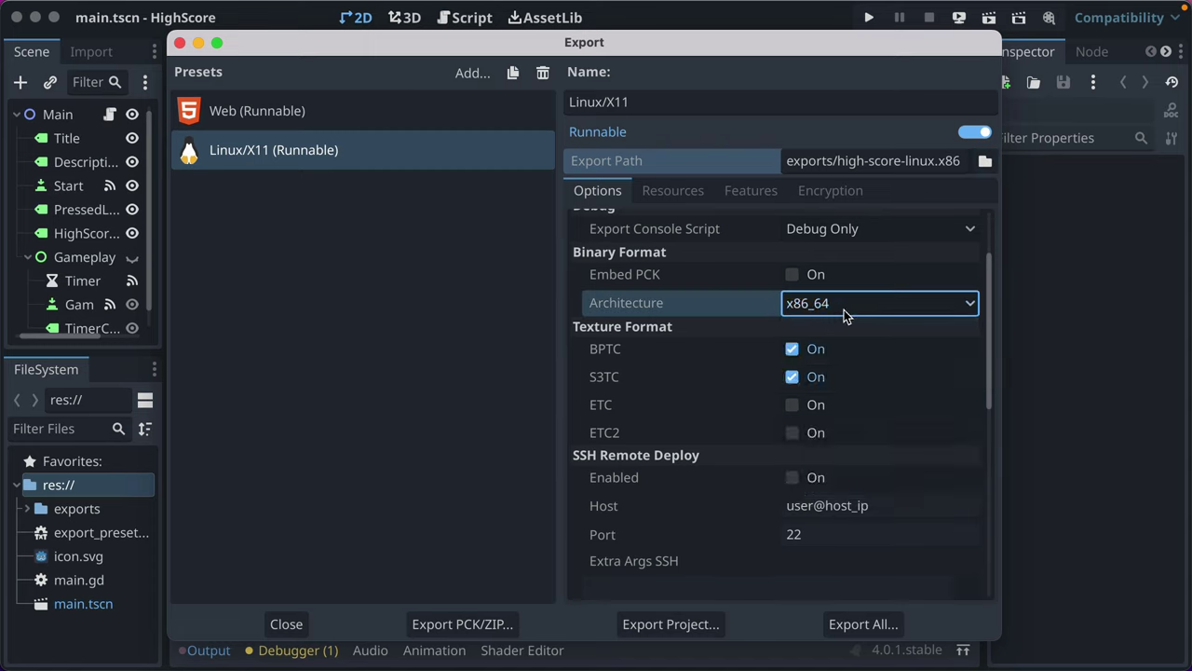
left_click(843, 309)
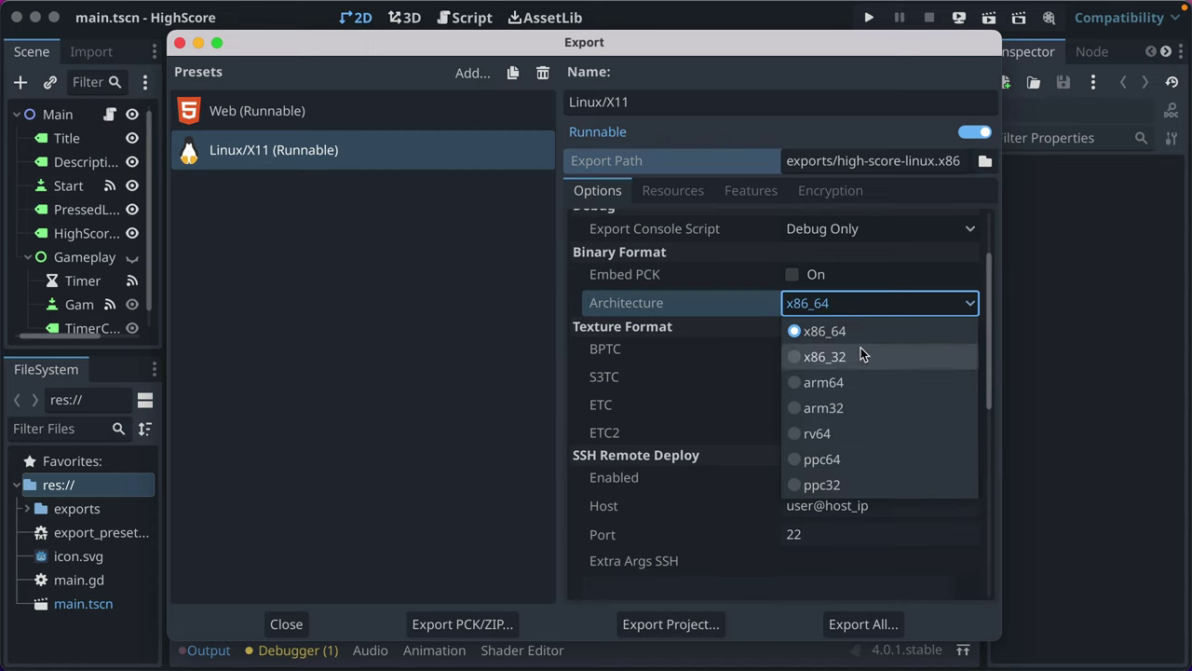
left_click(843, 303)
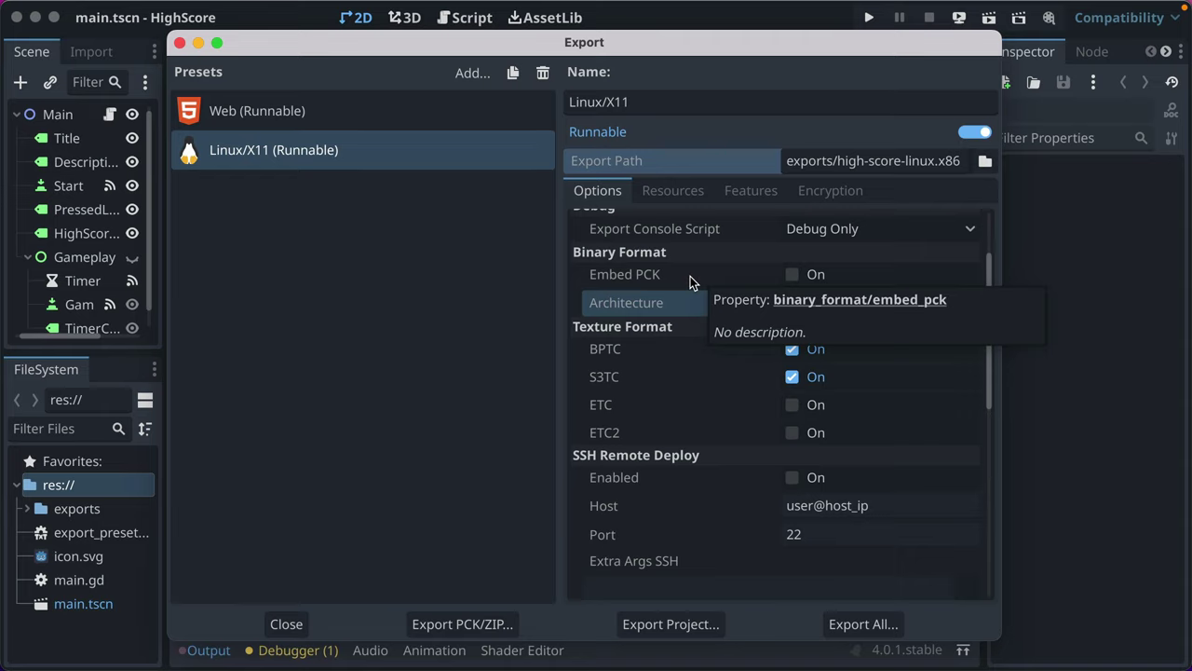
left_click(792, 274)
left_click(791, 274)
- Review the Resources and Encryption settings, then export the Linux build to the exports folder
scroll(695, 371, "down", 6)
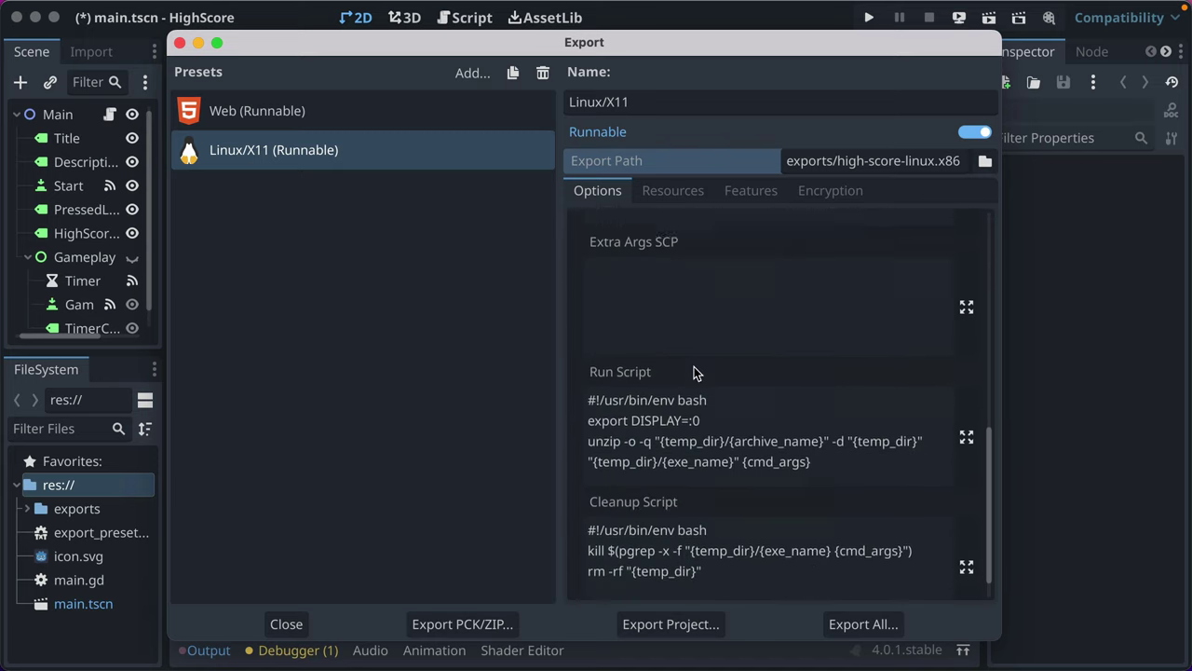
scroll(694, 366, "up", 8)
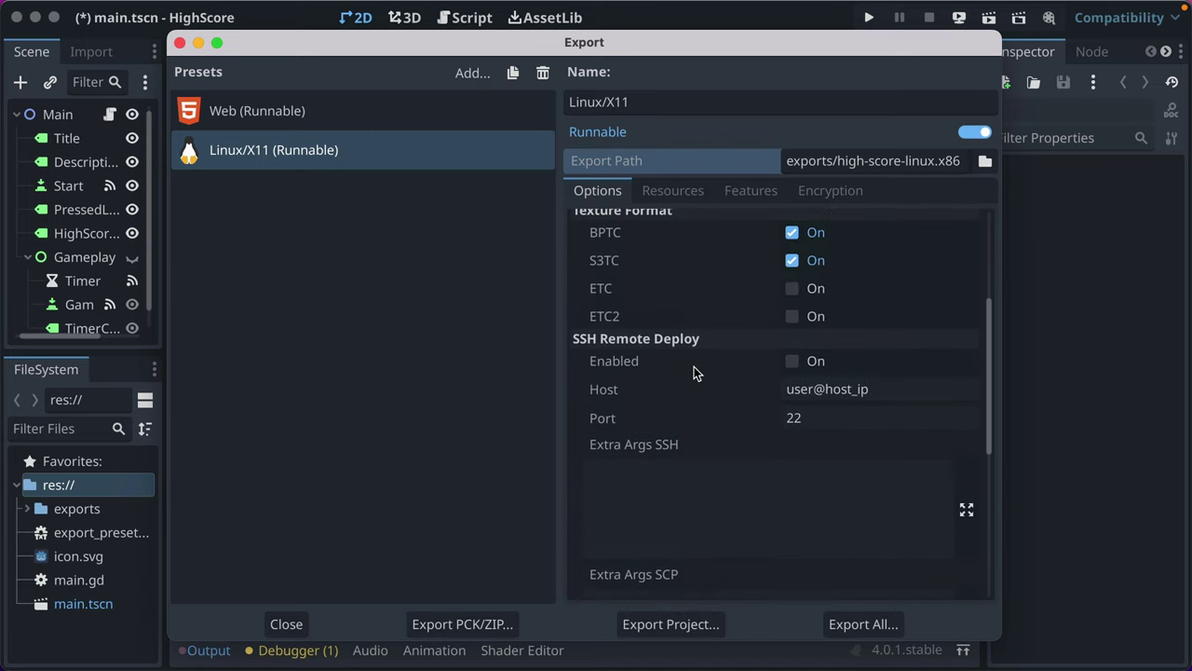
left_click(706, 190)
left_click(819, 191)
left_click(607, 191)
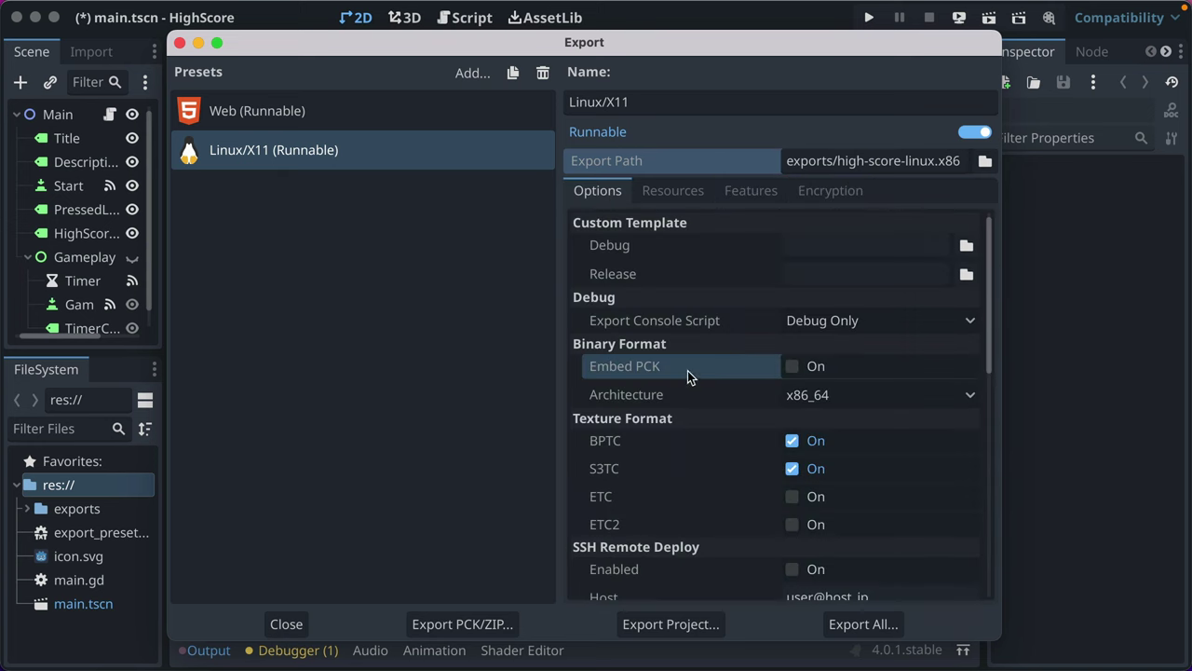
left_click(696, 625)
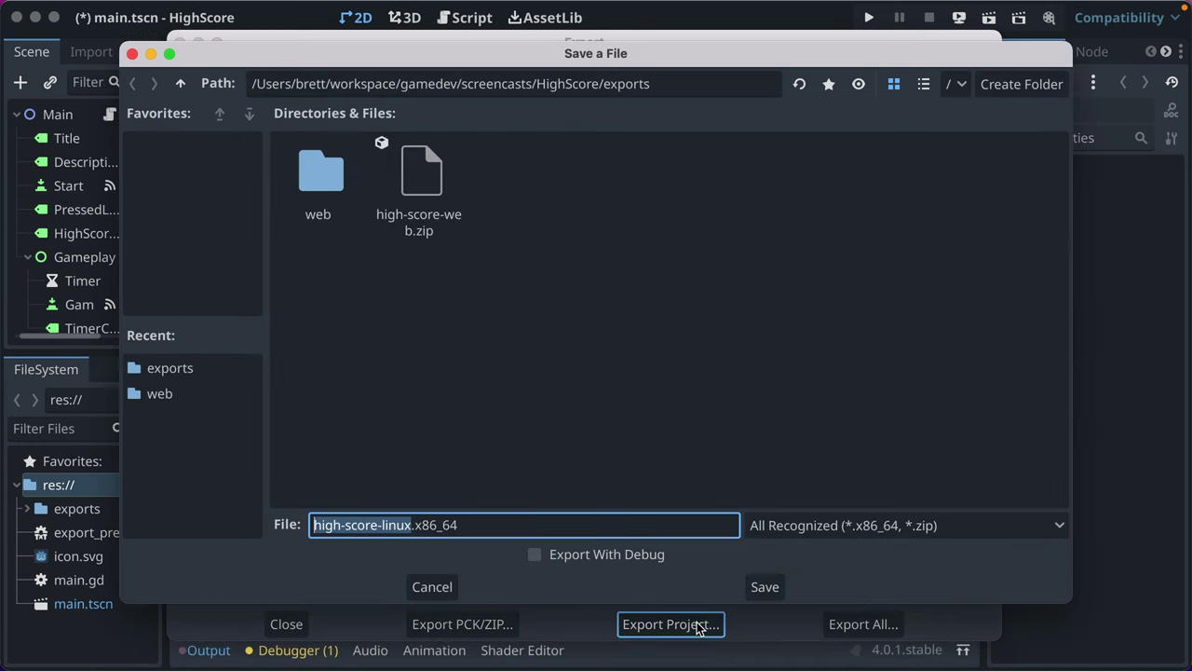
left_click(769, 592)
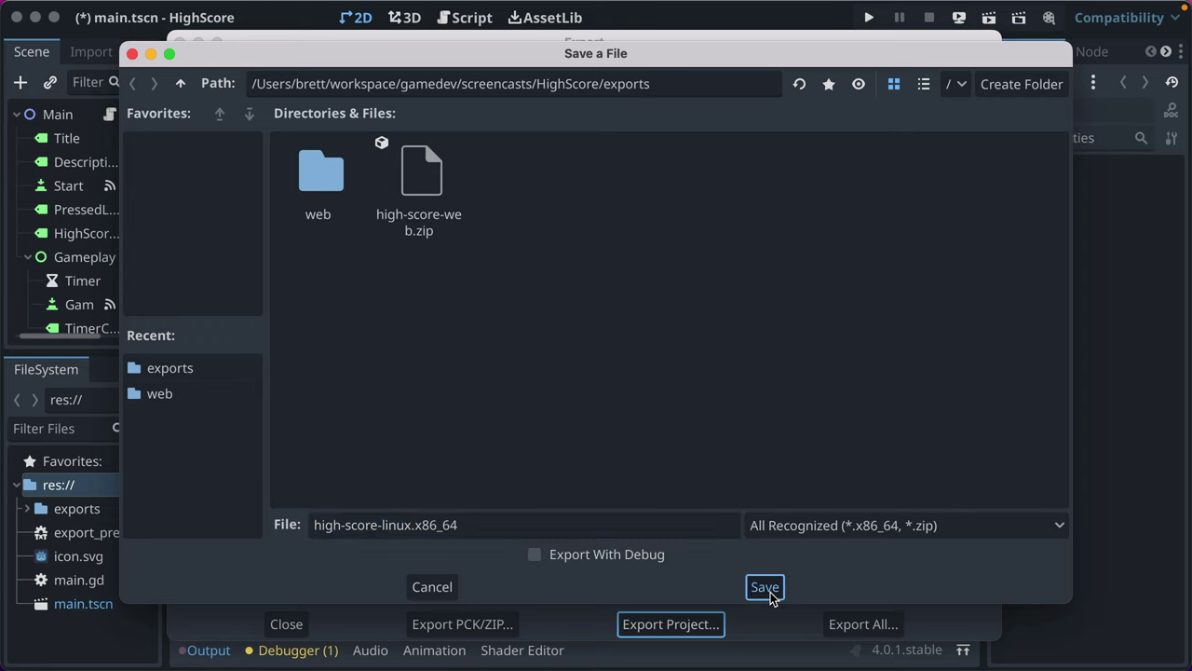
- Compress both Linux export files into an archive named high-score-linux.zip
key("super+Tab")
key("super+Tab")
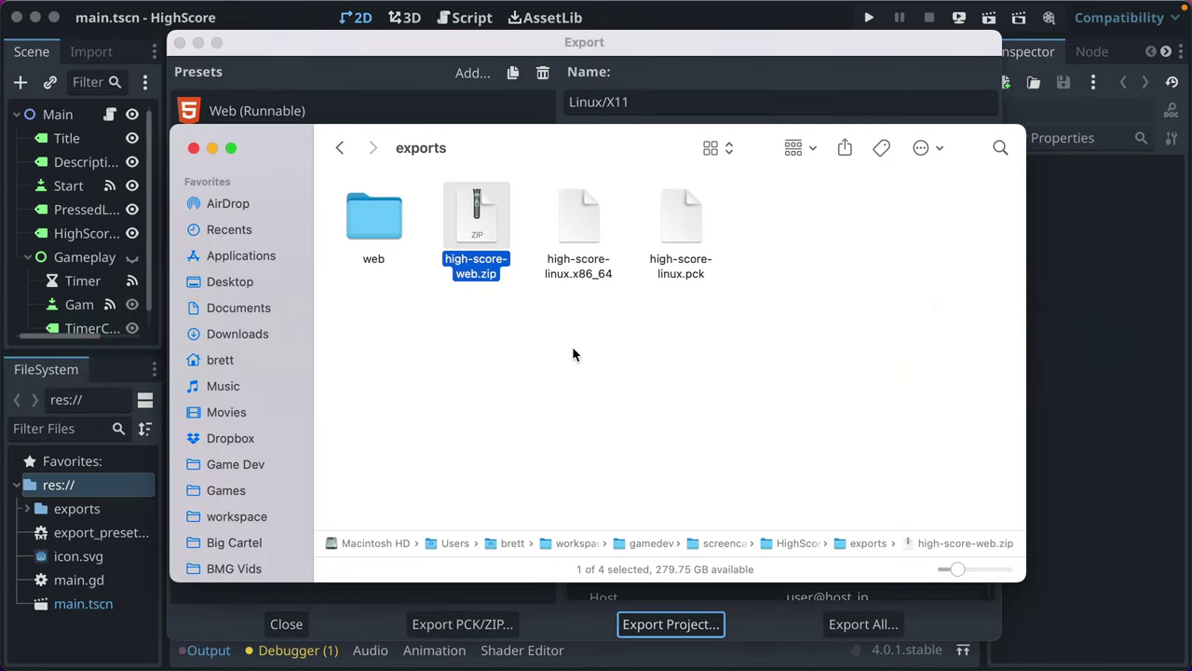
left_click_drag(798, 337, 596, 244)
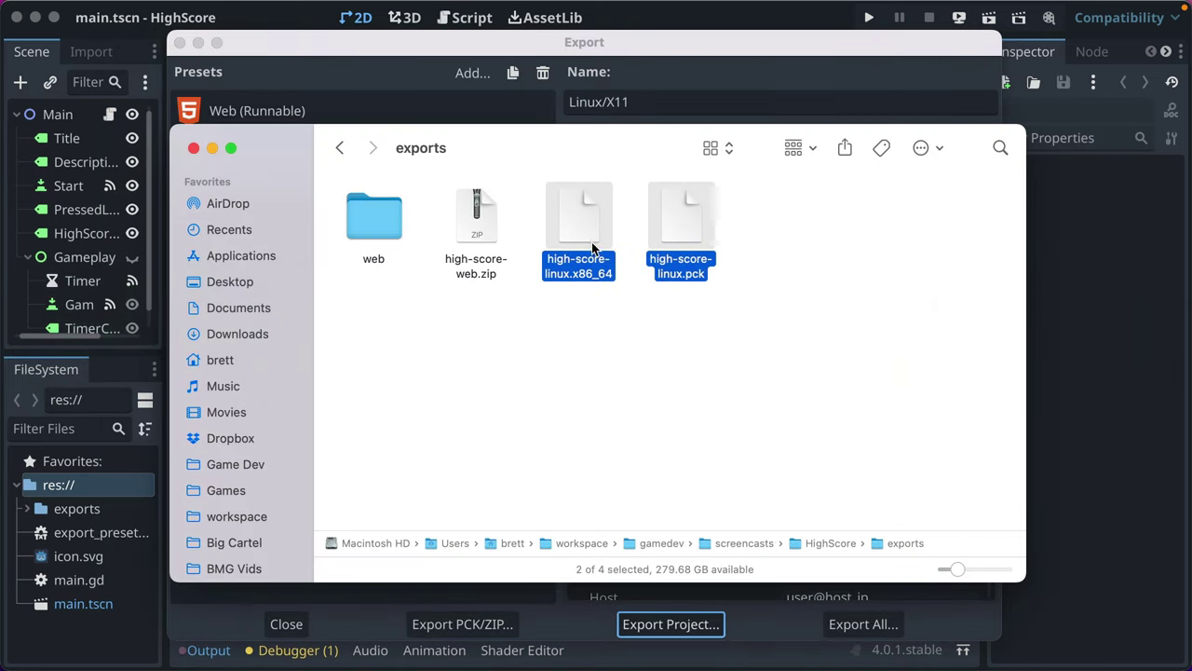
left_click_drag(755, 351, 556, 208)
left_click_drag(741, 286, 558, 209)
right_click(558, 209)
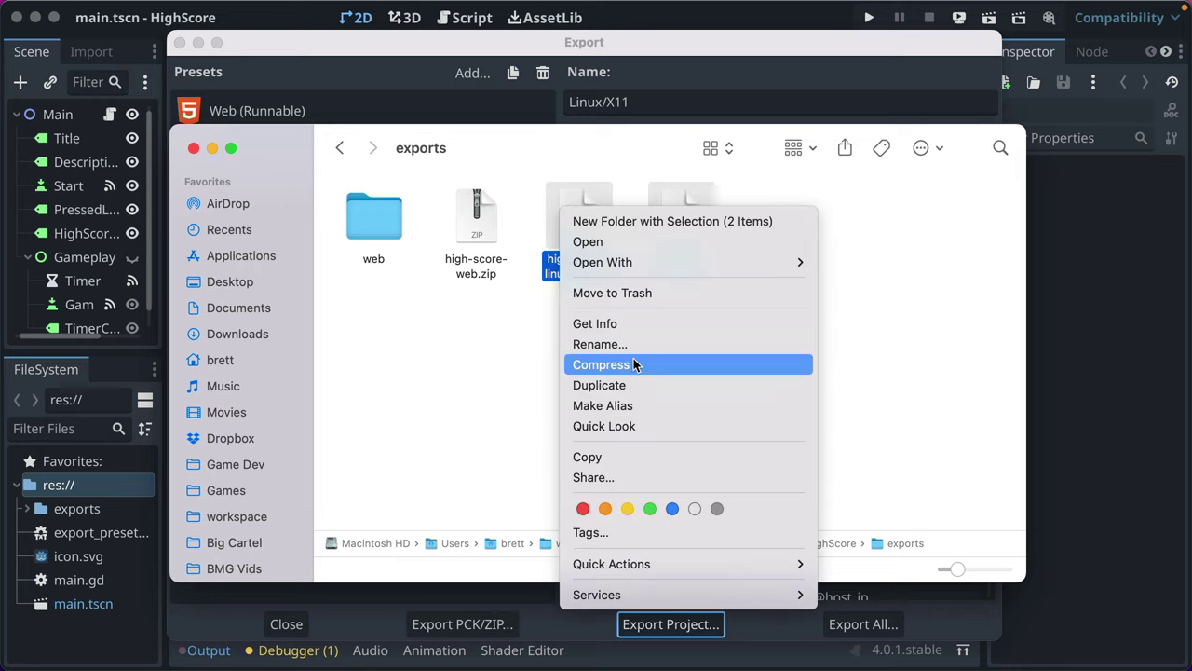
left_click(701, 365)
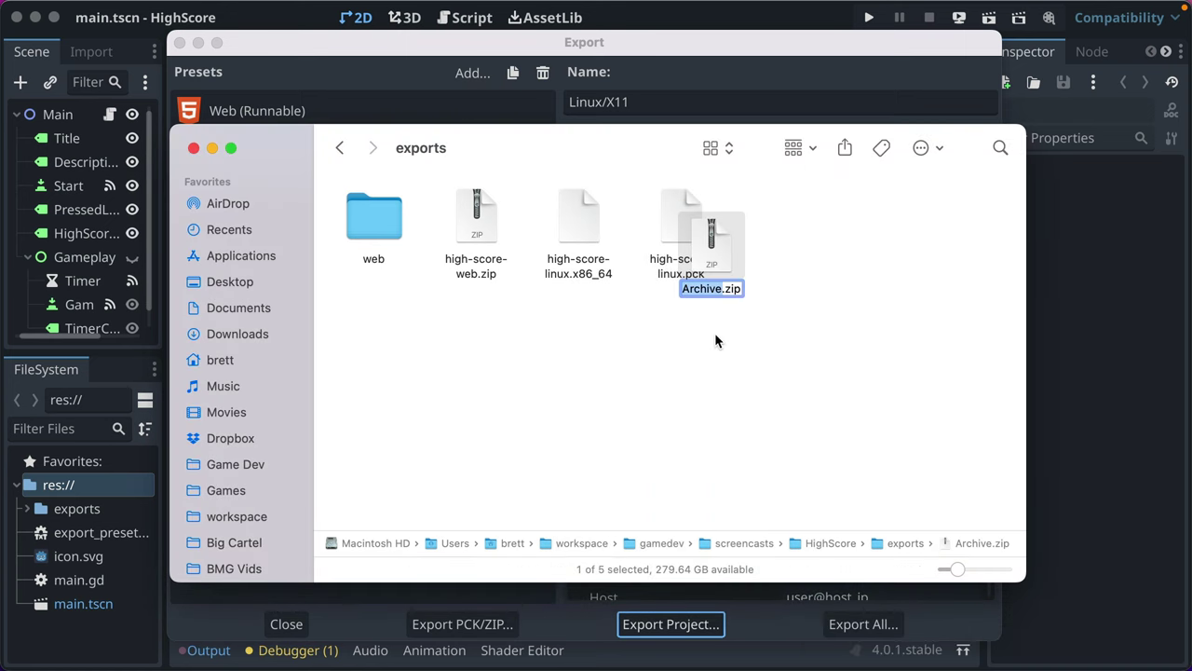
key("Return")
type("high-score-l")
type("inux")
key("Return")
- Group the folder by Name and delete the loose .pck and .x86_64 files
left_click(799, 147)
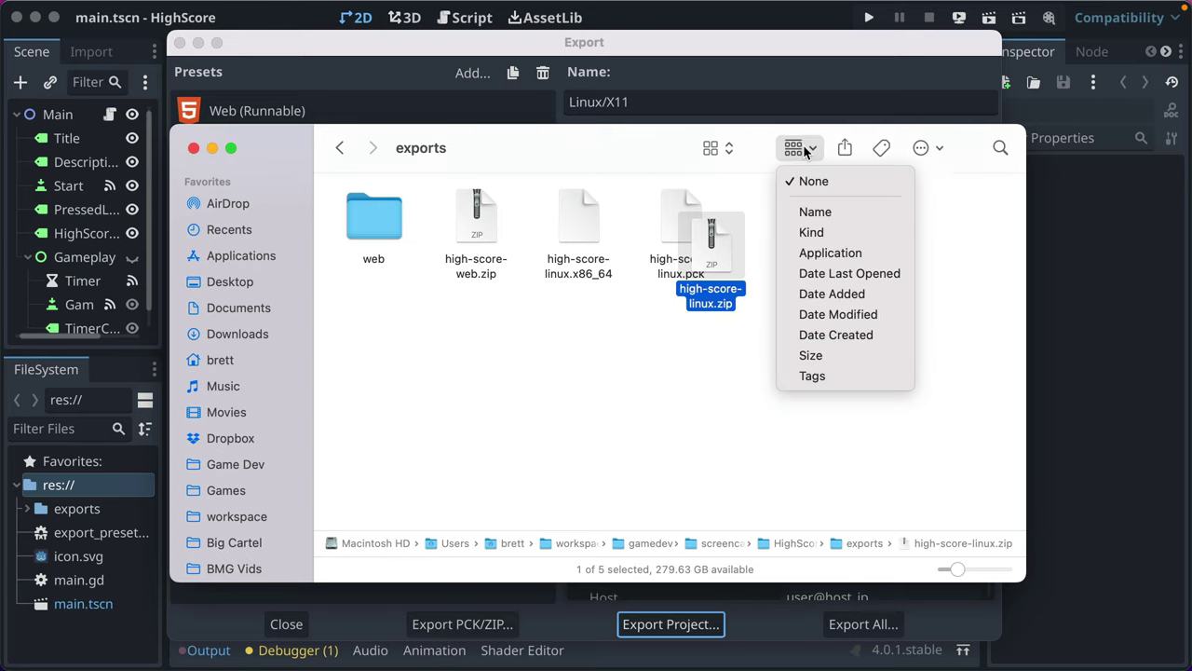
left_click(810, 212)
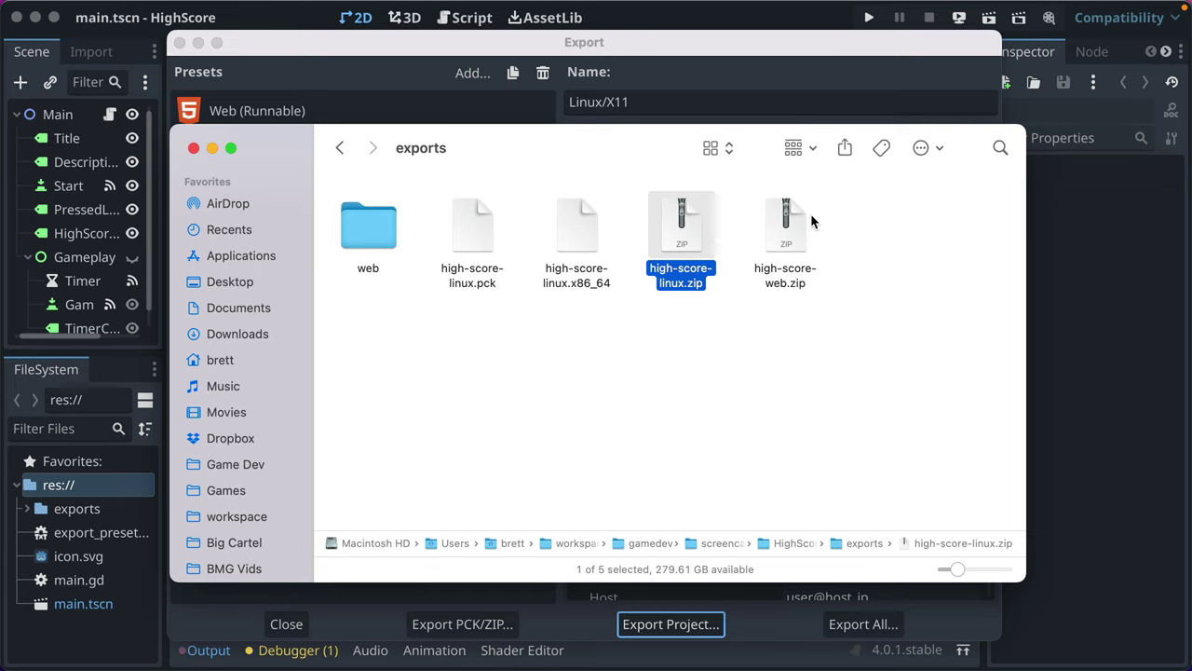
left_click_drag(590, 339, 420, 234)
key("super+BackSpace")
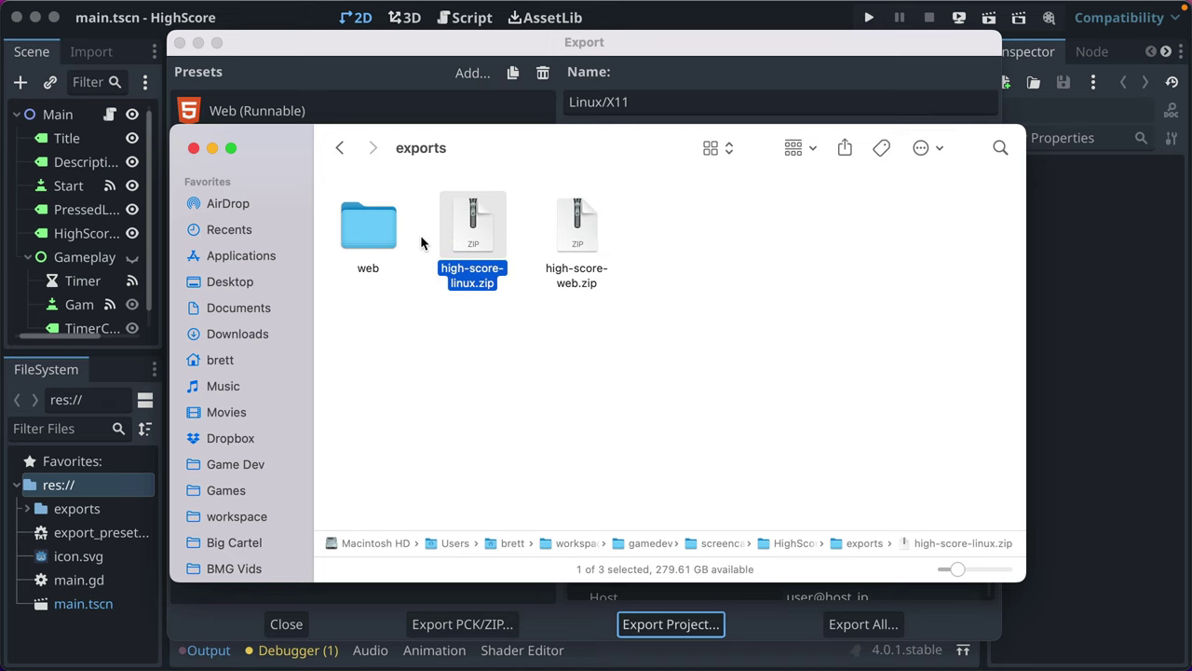
- Delete high-score-linux.zip from the exports folder
left_click(441, 308)
left_click(444, 249)
key("super+BackSpace")
- Re-export the Linux build with Embed PCK checked as a single high-score-linux.x86_64
key("super+Tab")
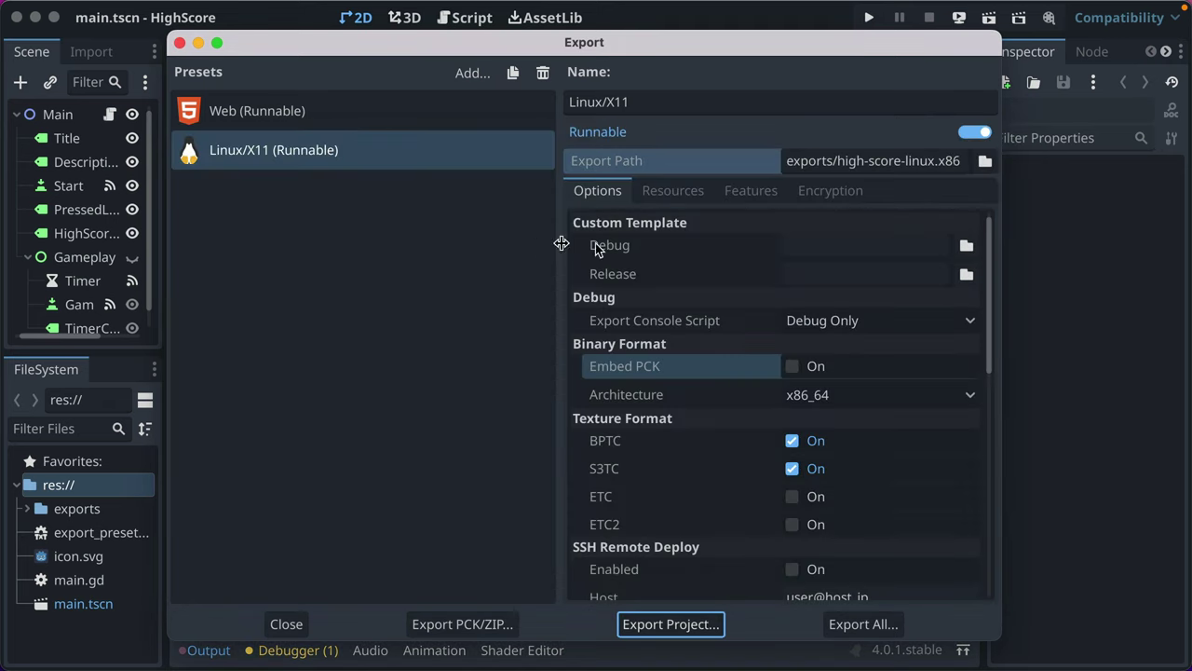
left_click(792, 366)
left_click(689, 626)
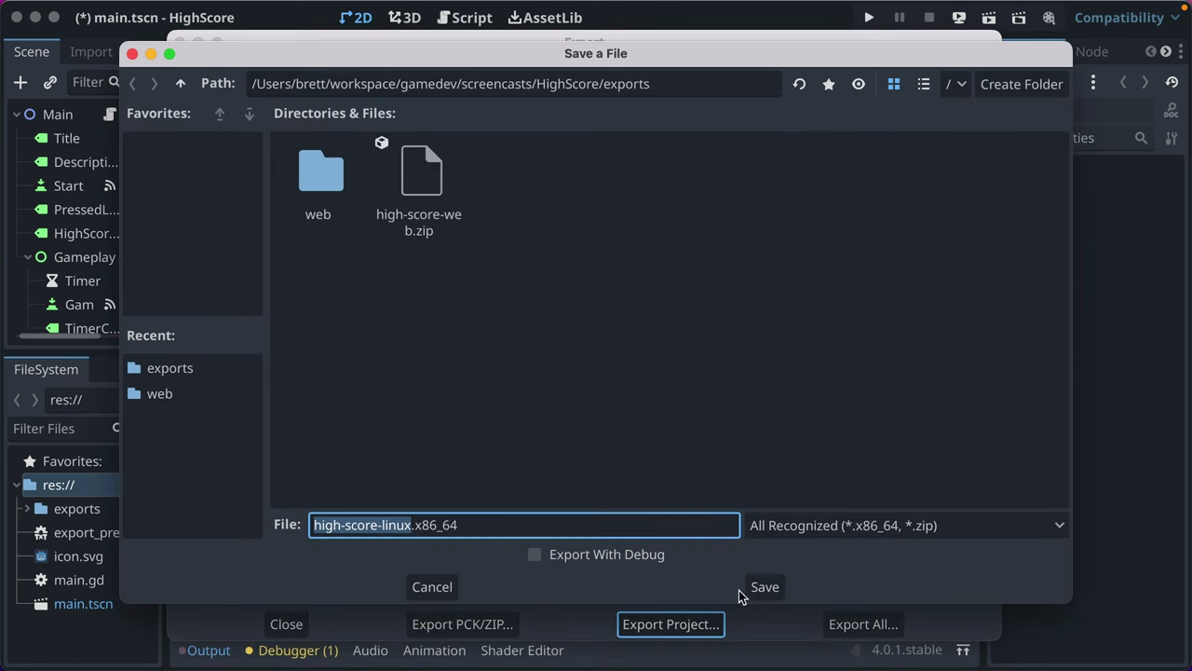
left_click(786, 589)
key("super+Tab")
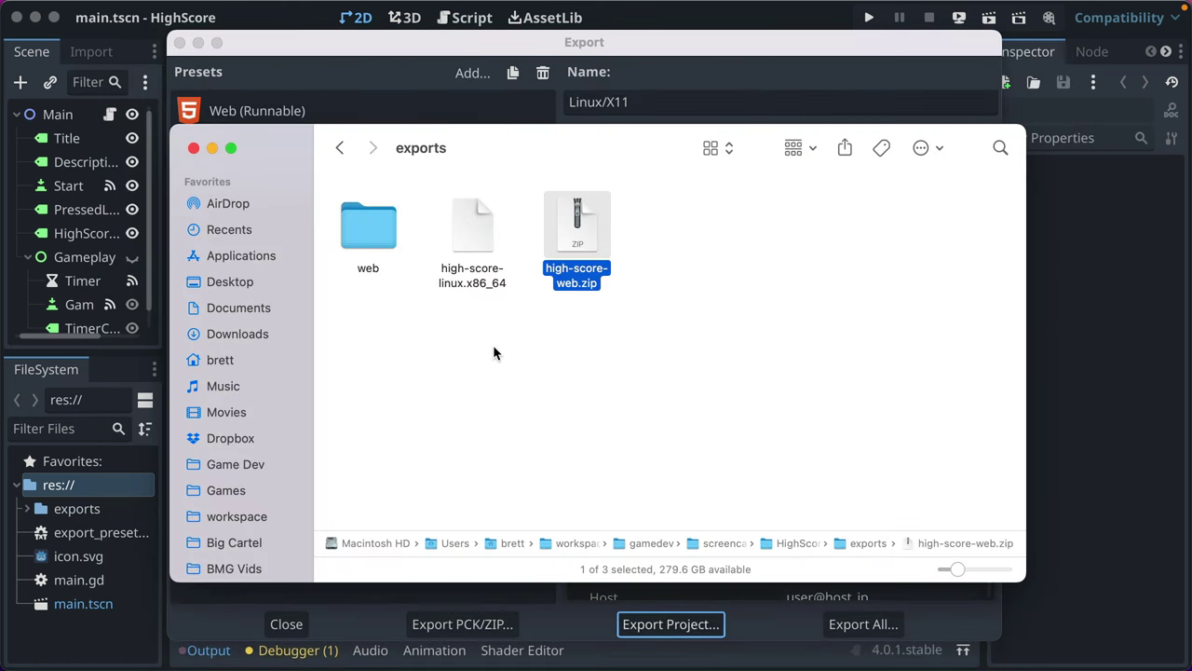
- Compress high-score-linux.x86_64 into high-score-linux.x86_64.zip using Finder's Compress action
left_click_drag(531, 366, 438, 252)
left_click_drag(456, 332, 456, 231)
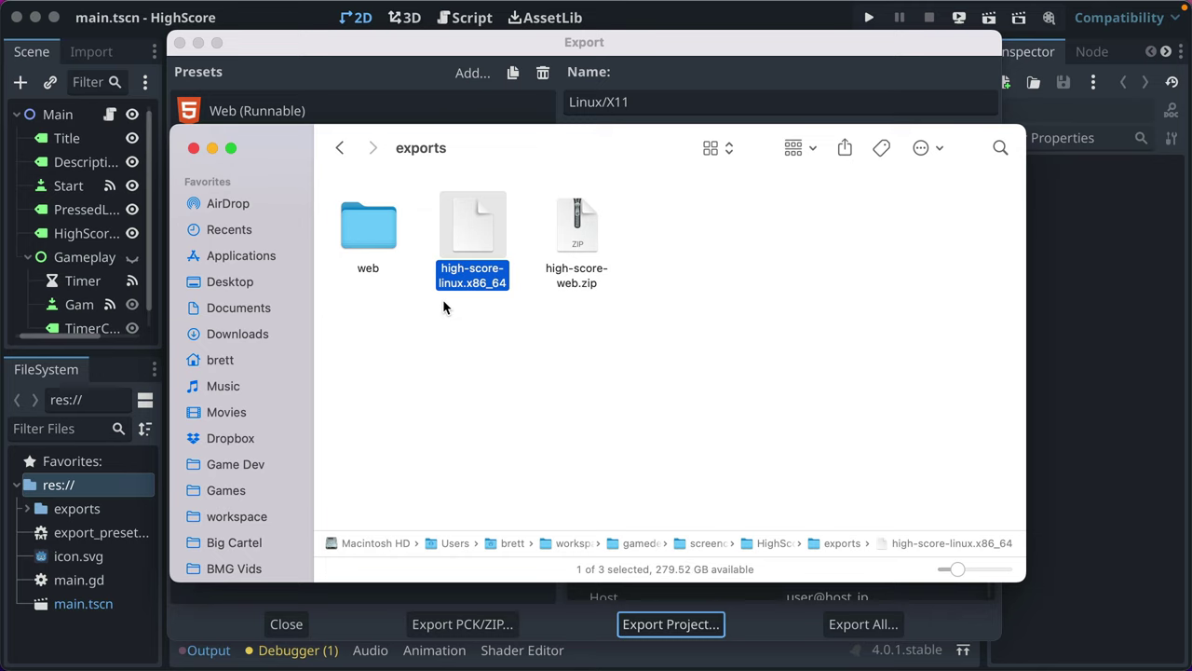
left_click(442, 299)
left_click_drag(425, 308, 451, 262)
right_click(469, 233)
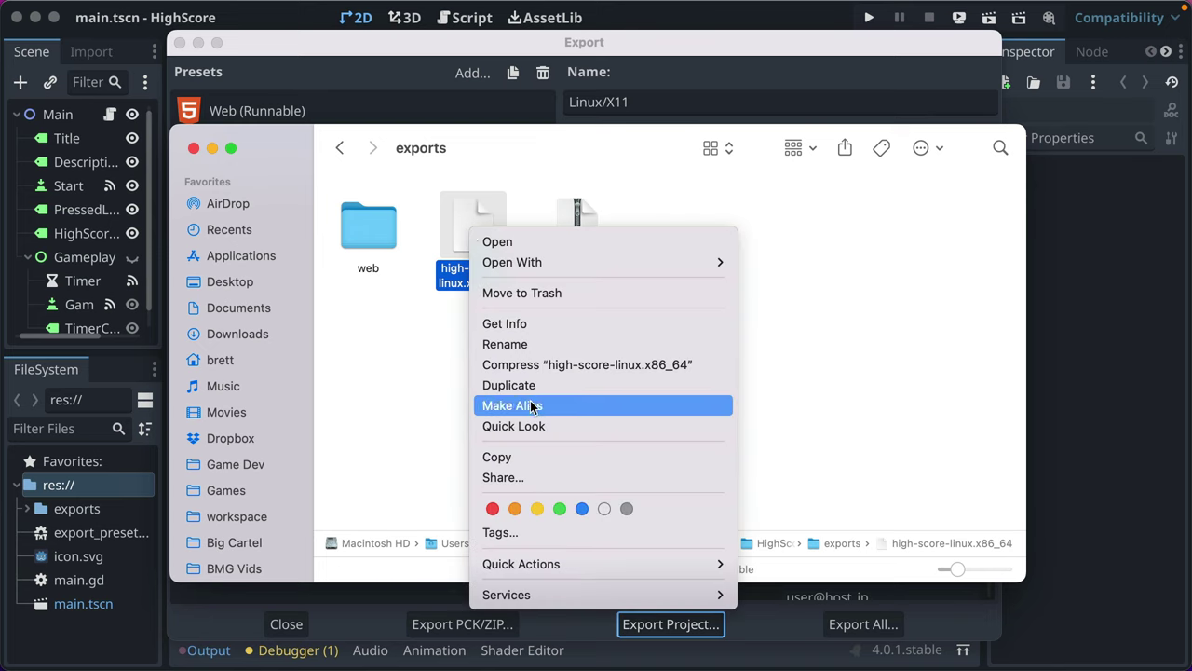
left_click(505, 364)
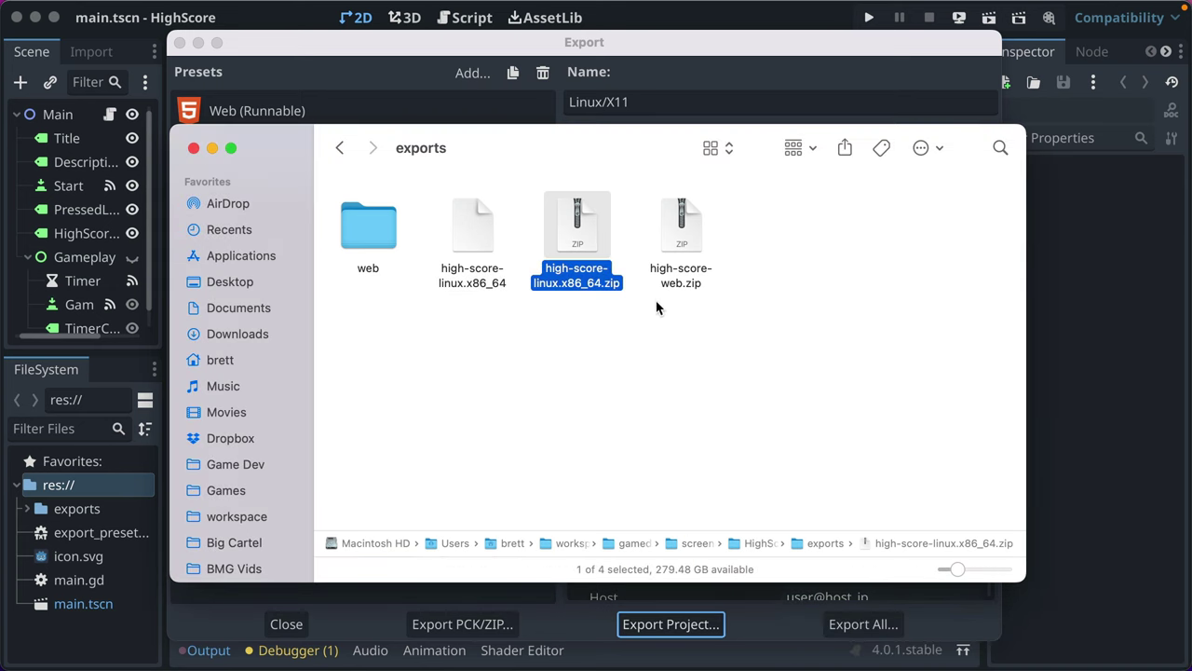
left_click_drag(671, 314, 550, 349)
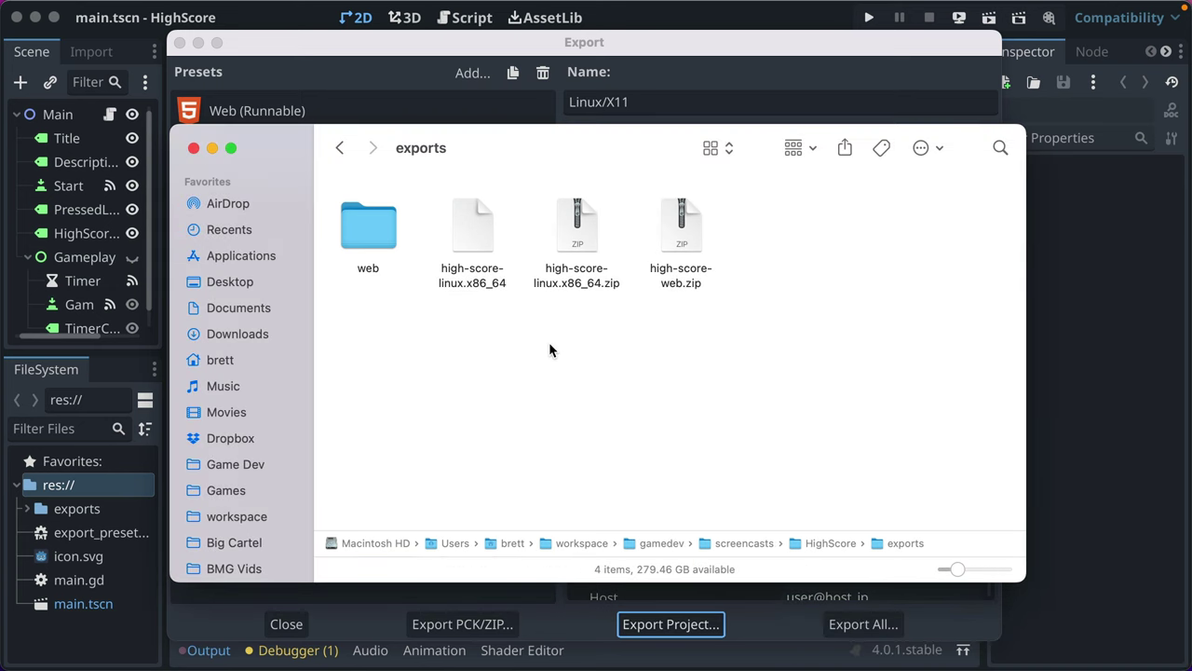
- Upload high-score-linux.x86_64.zip from the exports folder in the game page's Uploads section
left_click(568, 258)
key("super+Tab")
key("super+Tab")
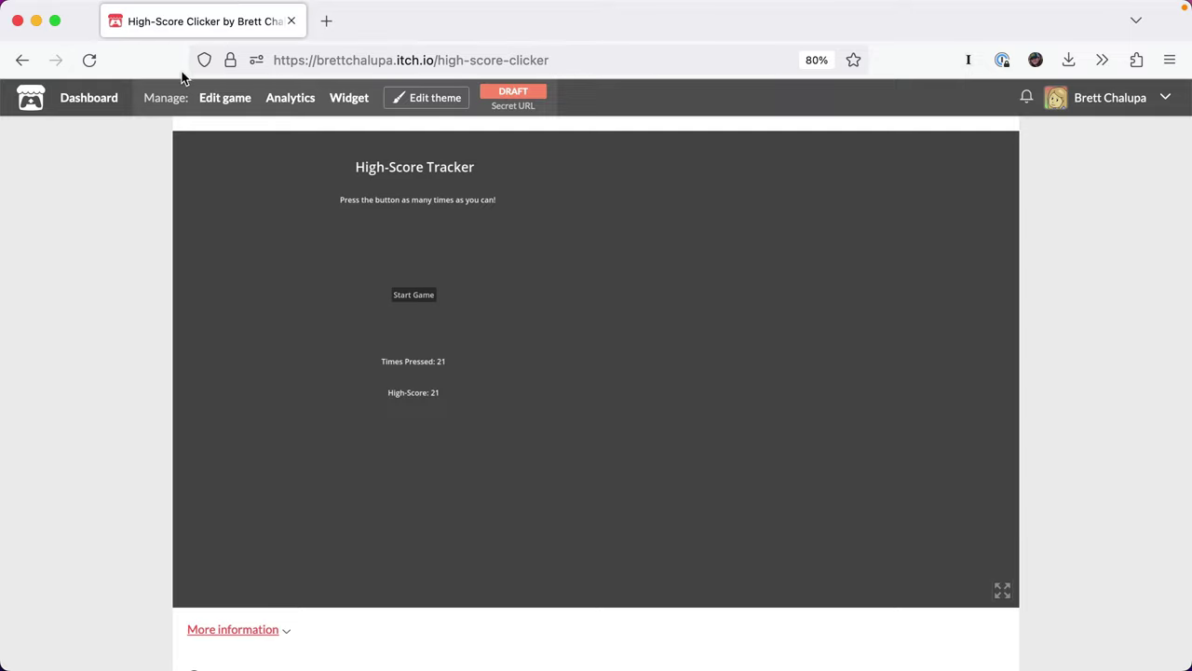
left_click(224, 100)
scroll(135, 390, "down", 5)
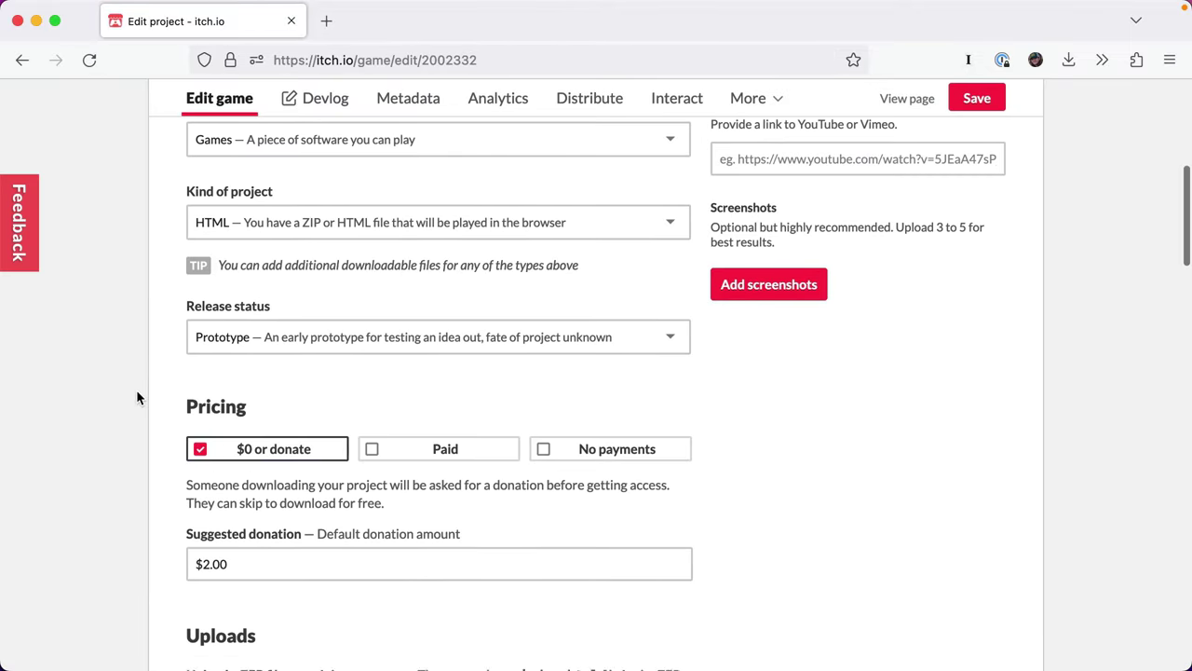
scroll(136, 389, "down", 4)
left_click(226, 402)
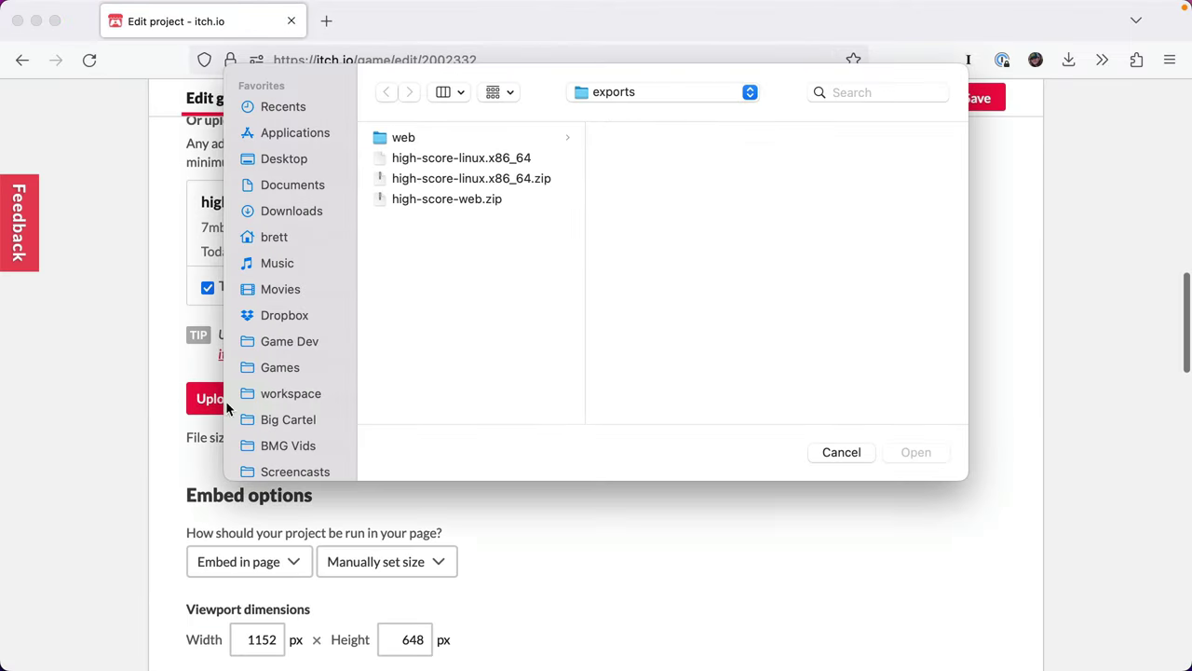
left_click(487, 181)
double_click(485, 179)
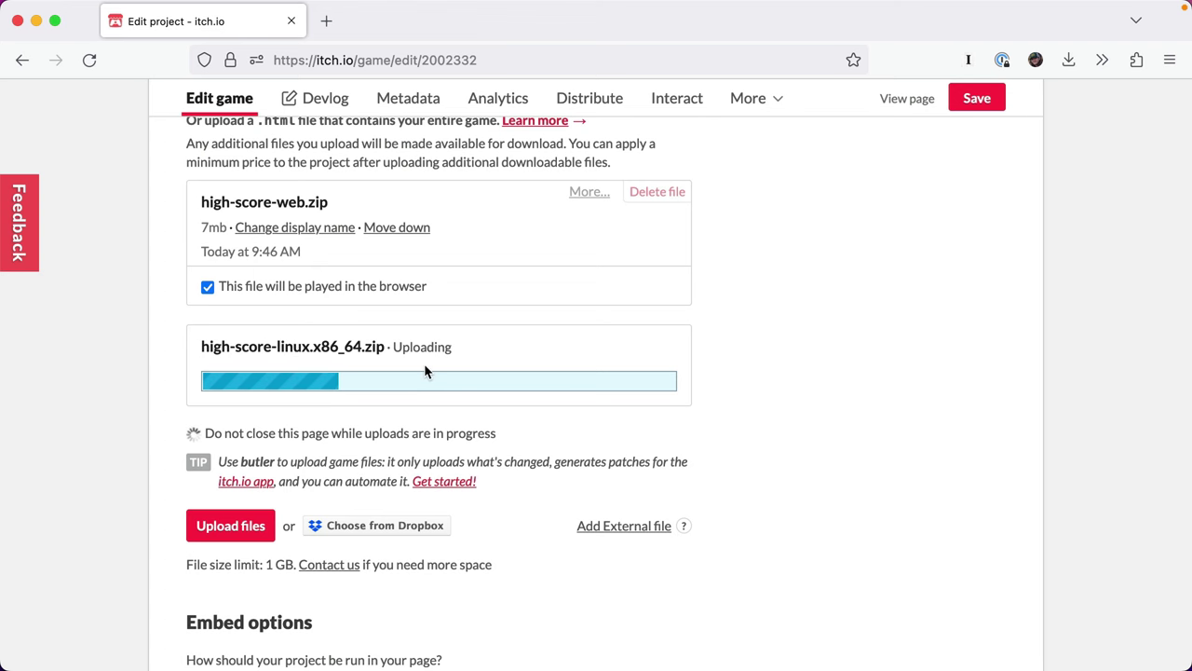
key("super+Tab")
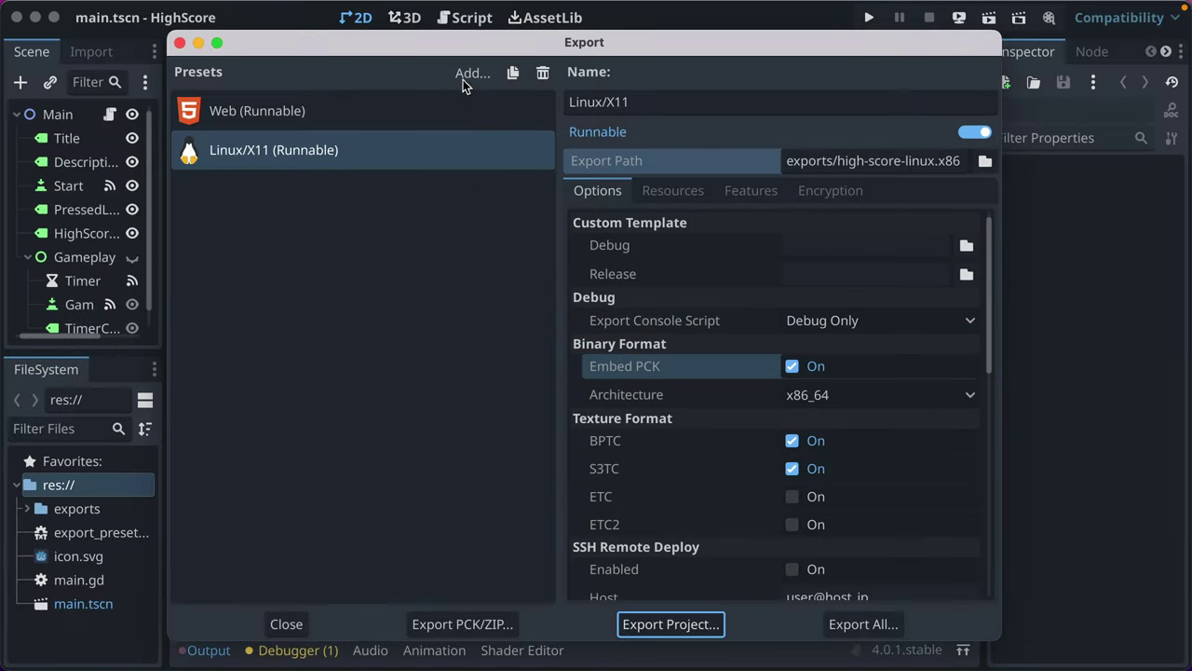
- Add a macOS export preset and paste in its Bundle Identifier
left_click(462, 77)
left_click(522, 233)
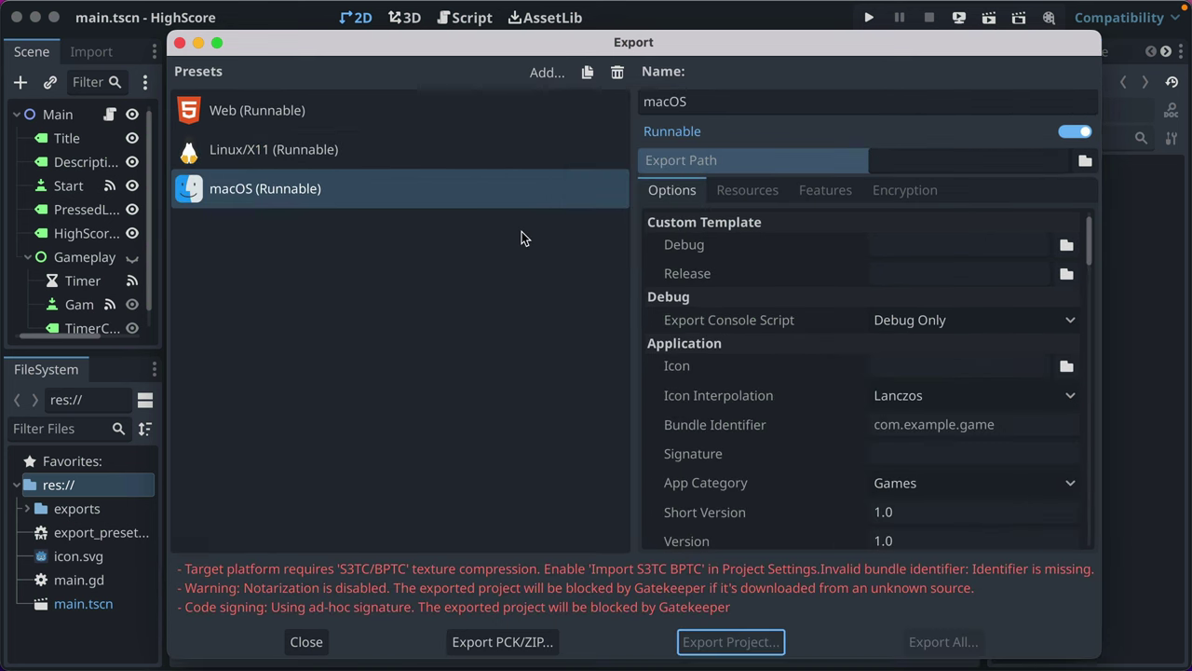
scroll(813, 323, "down", 3)
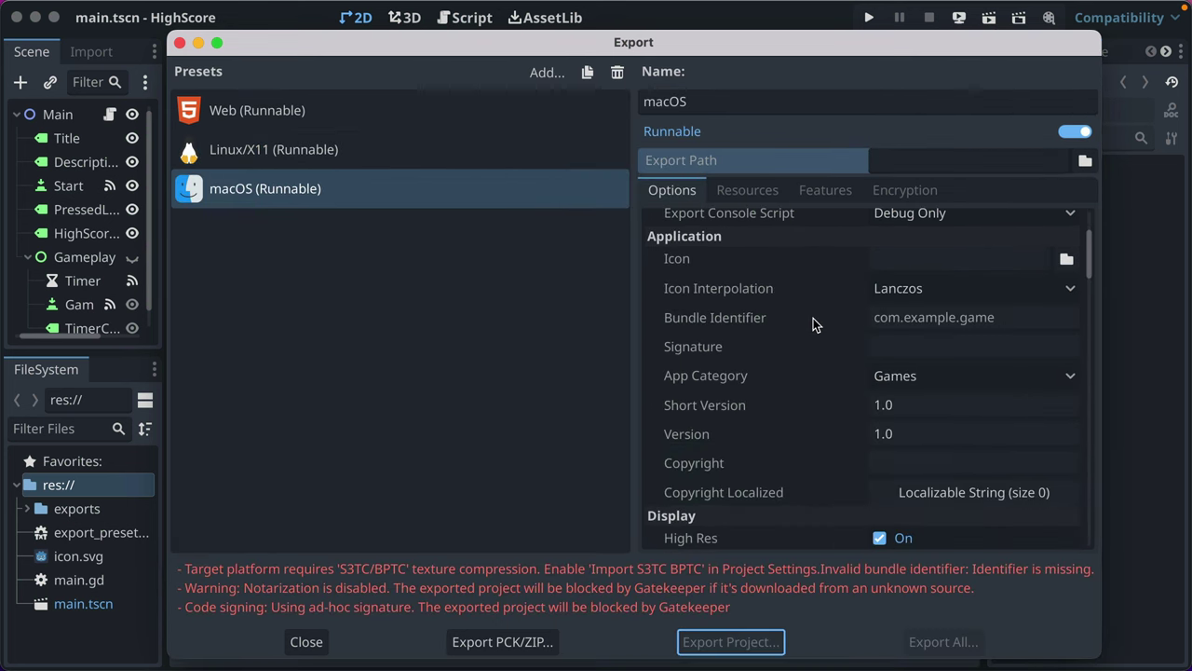
left_click(900, 320)
key("super+v")
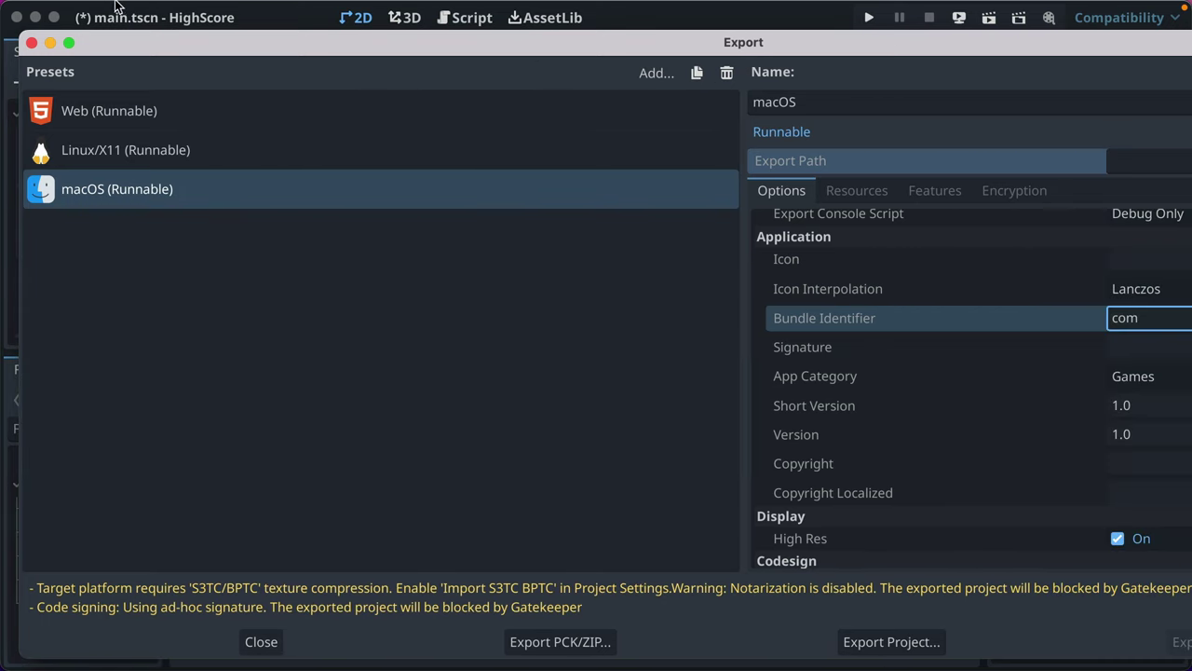
- Enlarge and reposition the Export window, then look through the macOS preset options
left_click(69, 41)
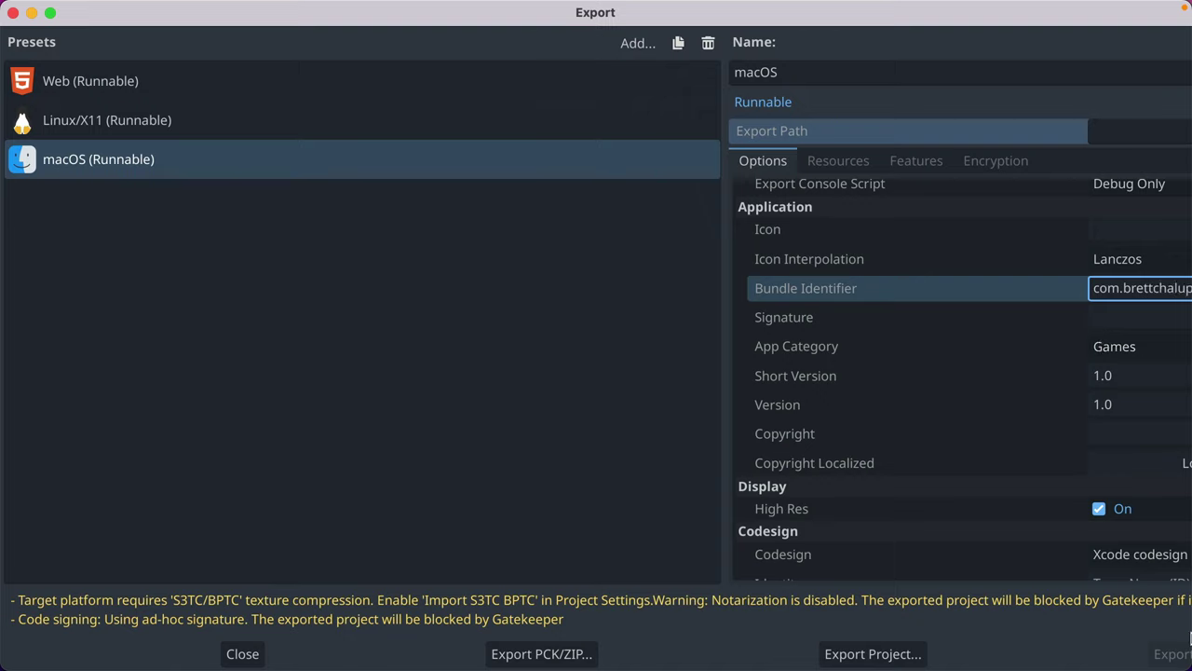
left_click_drag(925, 12, 525, 60)
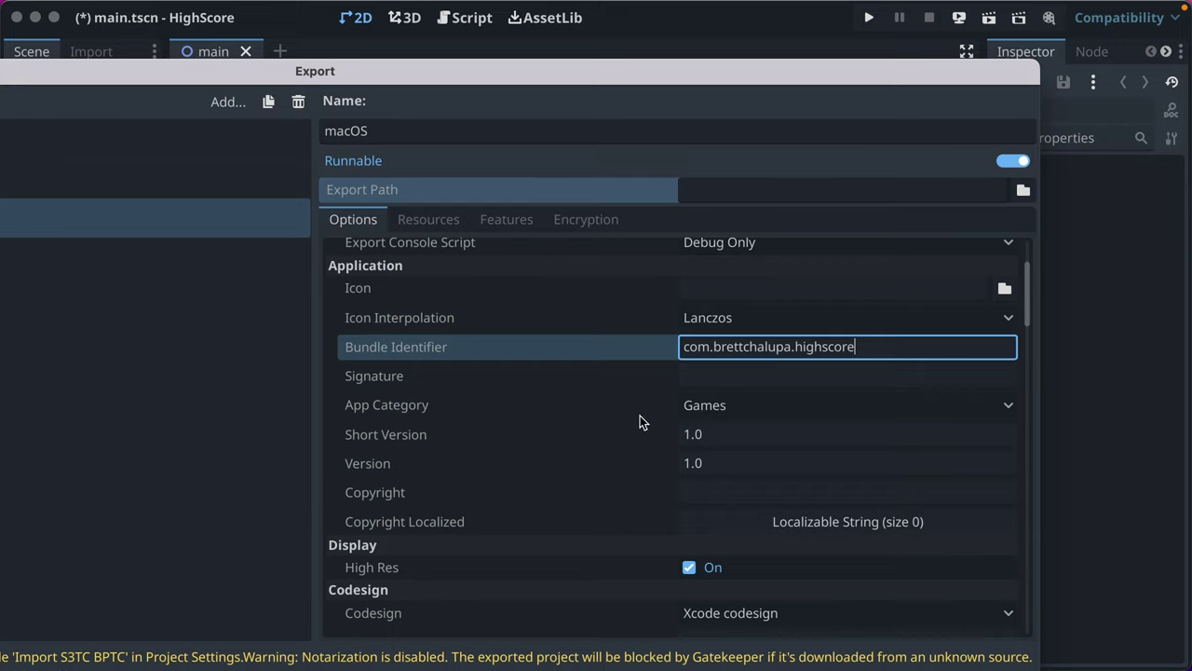
scroll(561, 499, "down", 14)
scroll(551, 476, "up", 10)
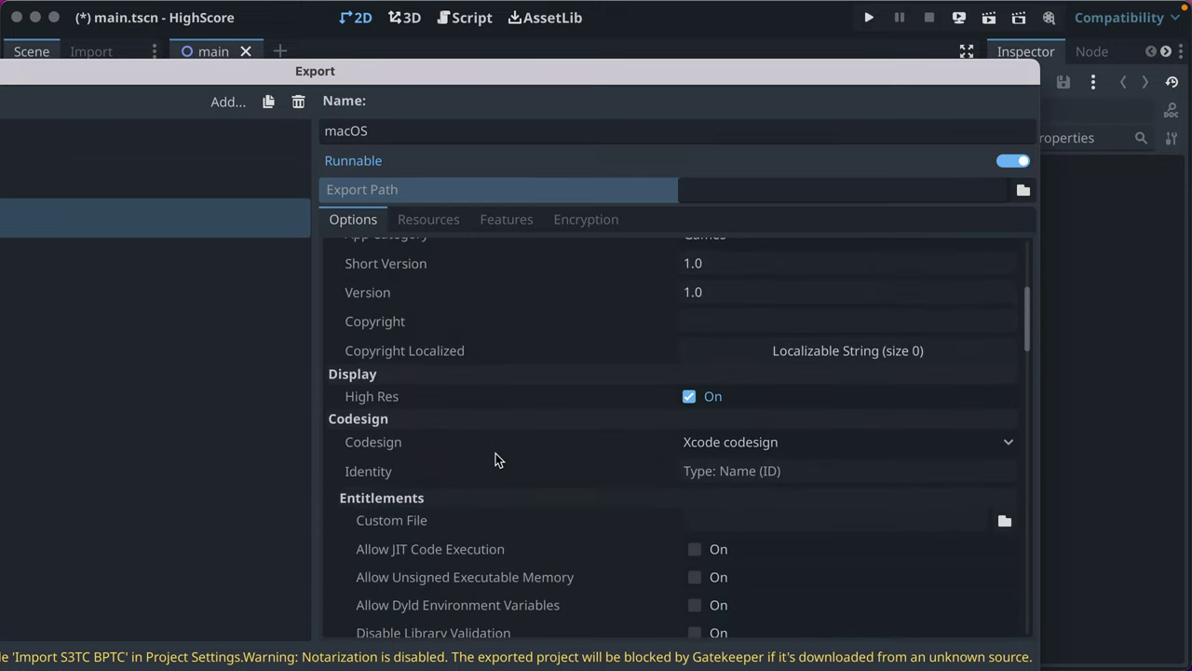
scroll(493, 447, "down", 15)
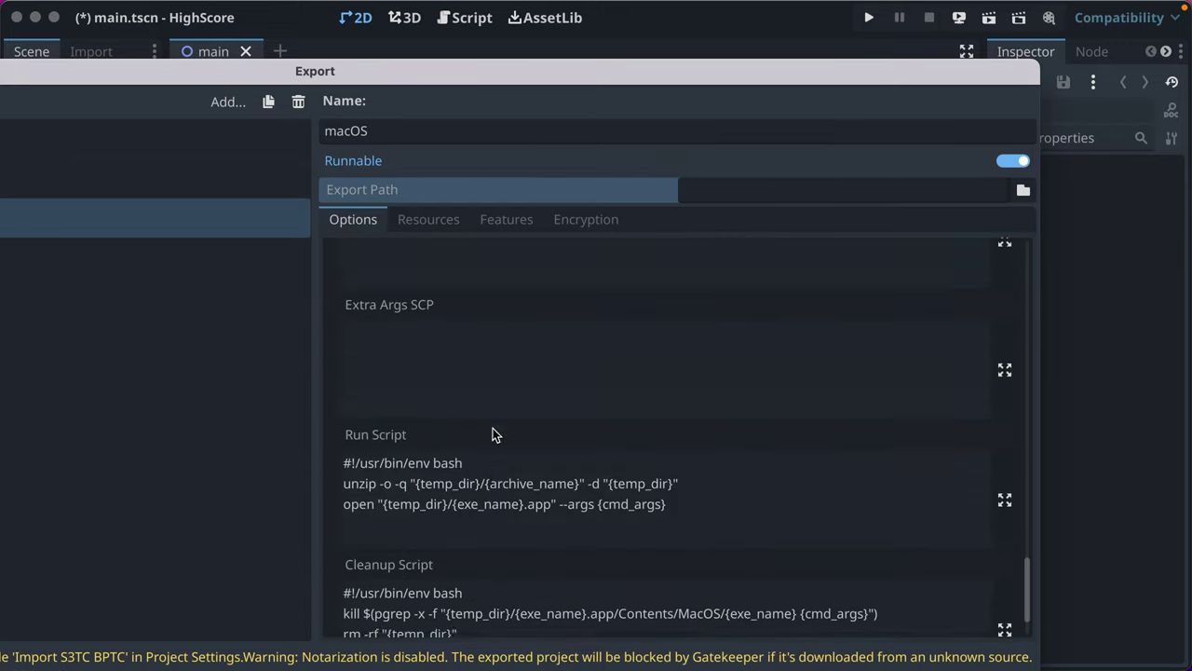
scroll(493, 428, "up", 20)
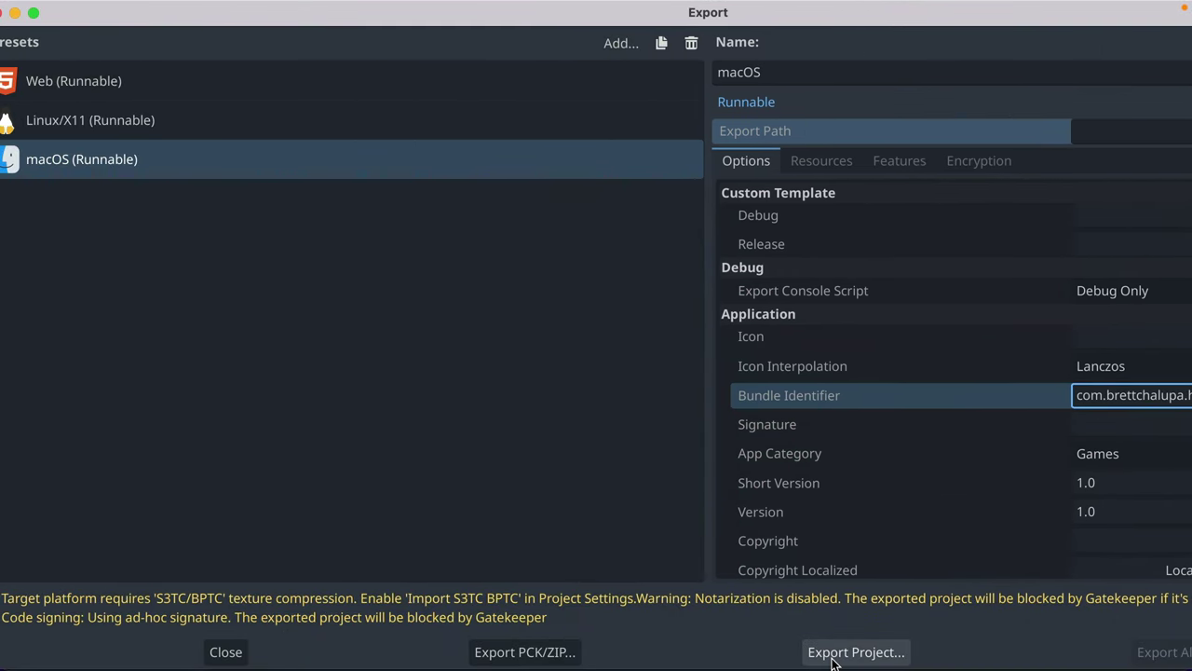
scroll(817, 371, "down", 5)
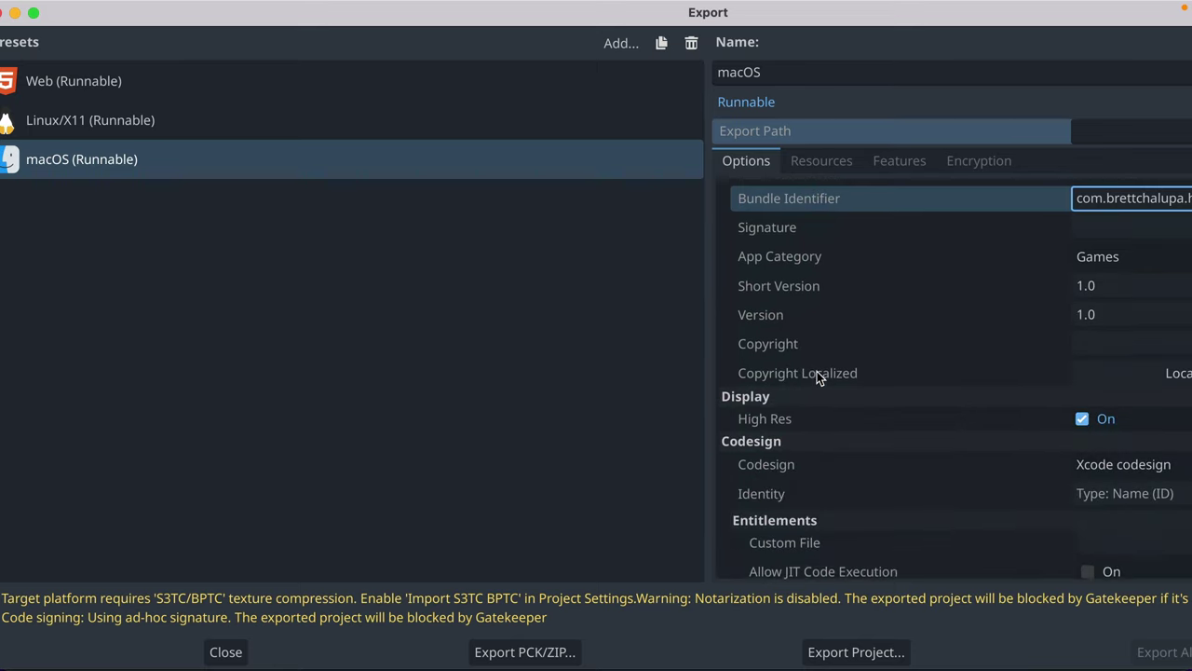
scroll(817, 371, "down", 15)
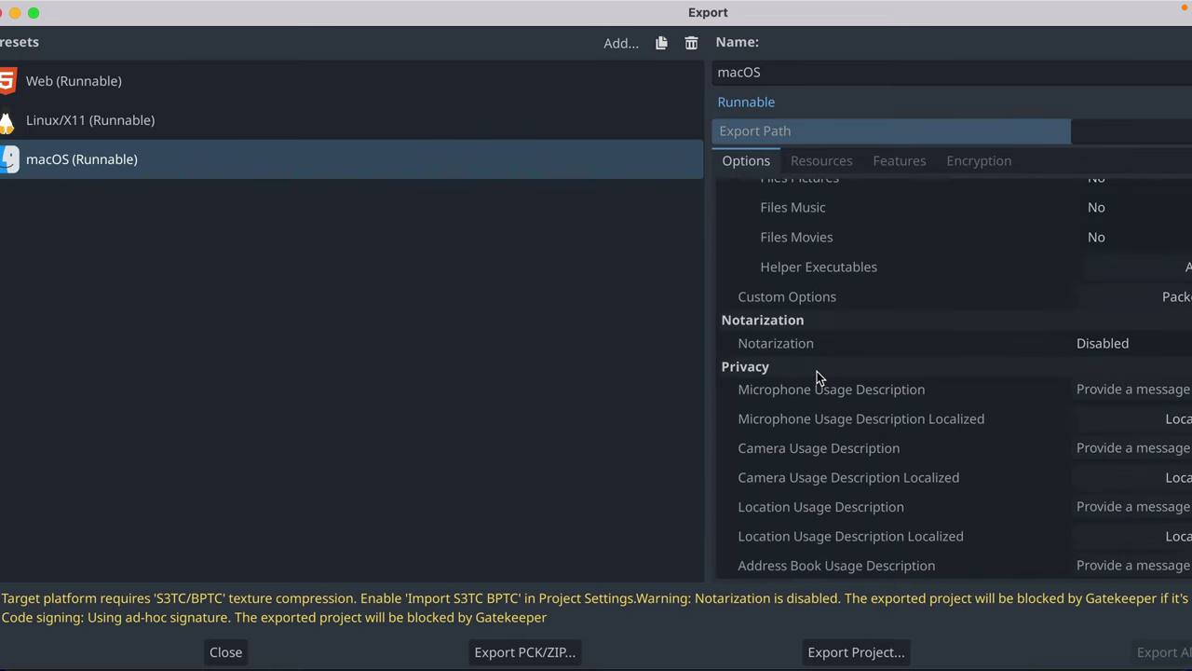
scroll(817, 371, "up", 15)
- Export the macOS build as high-score-linux.app, changing the extension from .dmg to .app
left_click(845, 654)
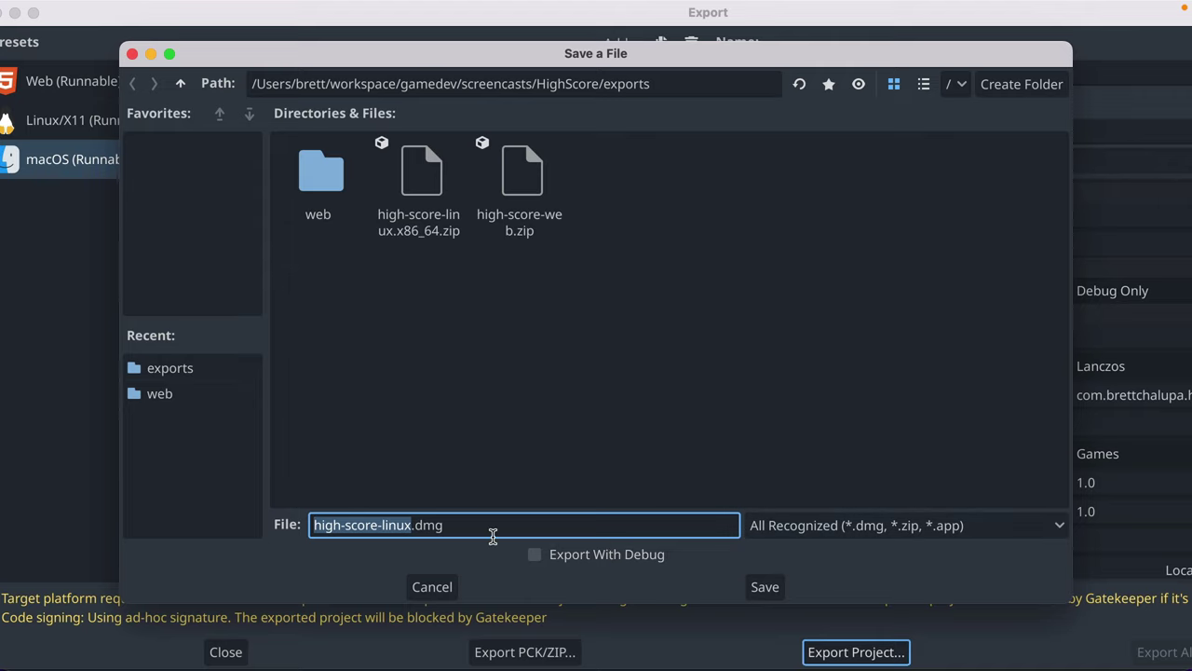
double_click(440, 525)
type("app")
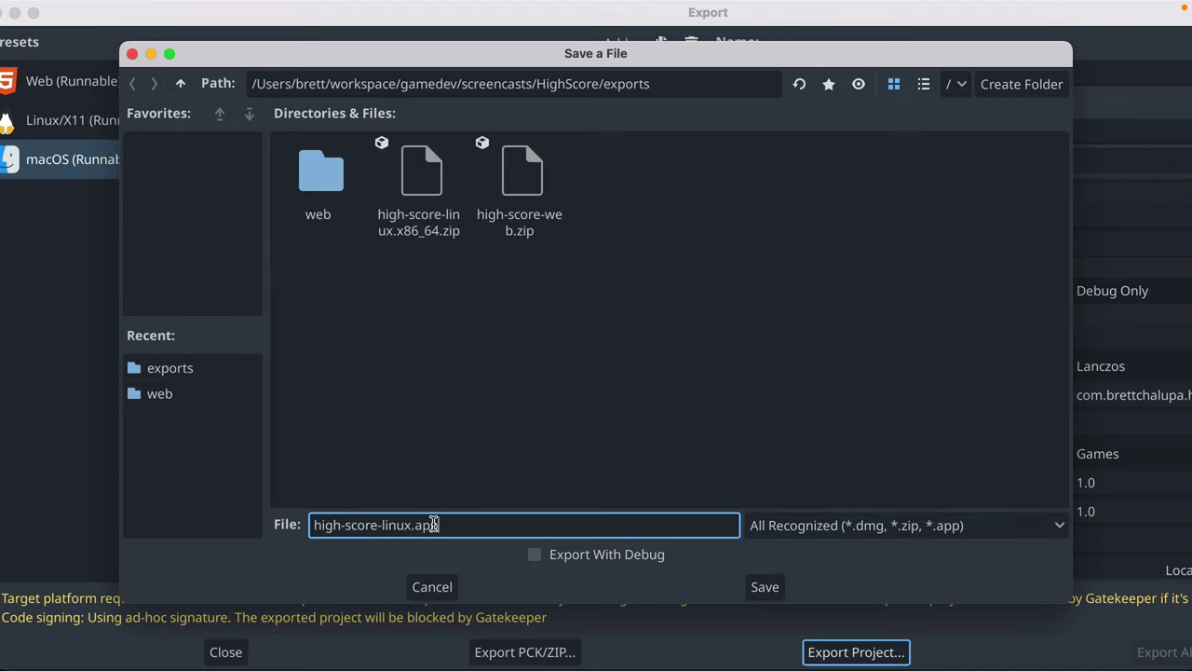
left_click(766, 586)
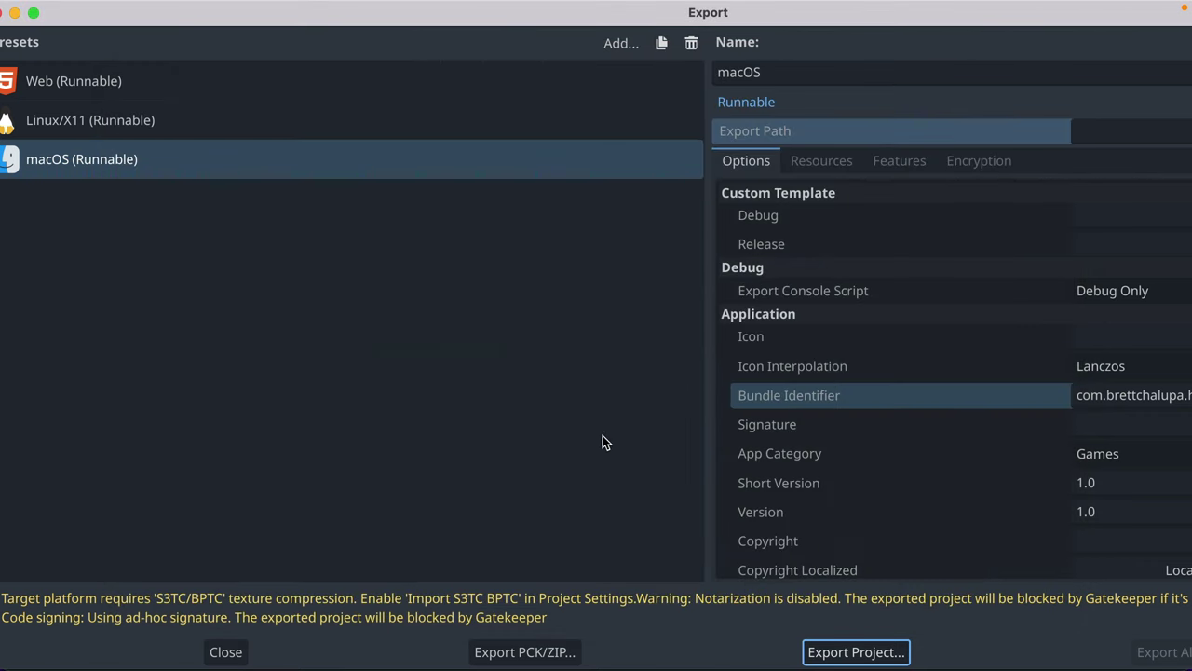
key("super+Tab")
key("super+Tab")
- Launch high-score-linux.app, play a scoring round, then close the game window
left_click(477, 227)
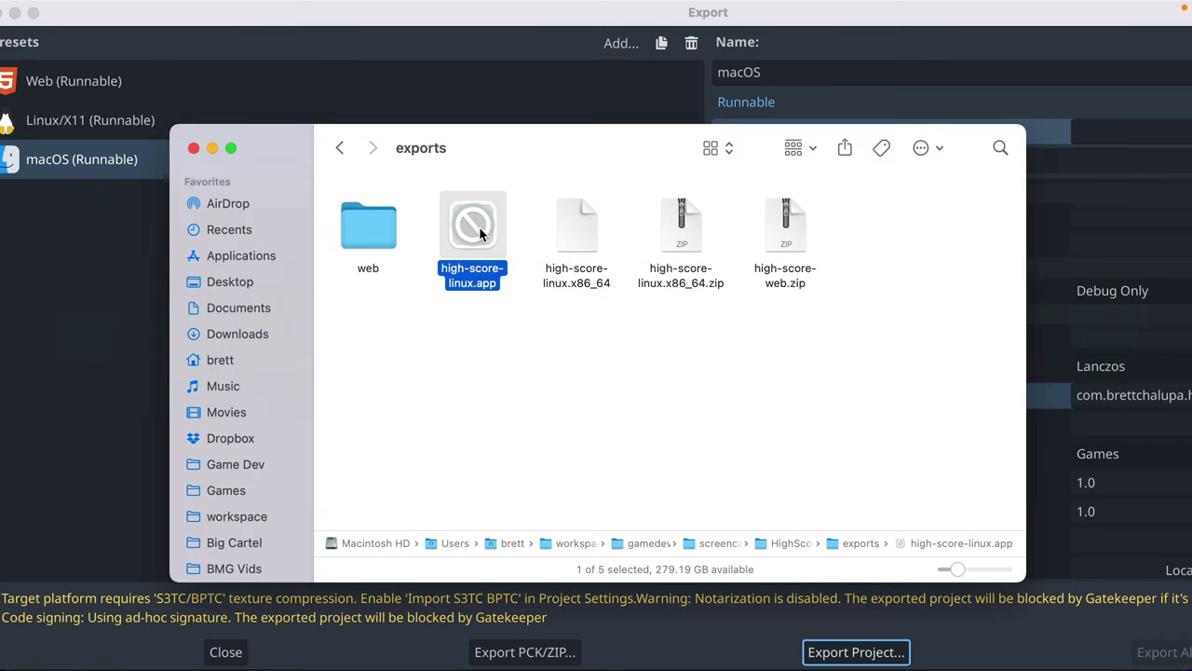
double_click(472, 227)
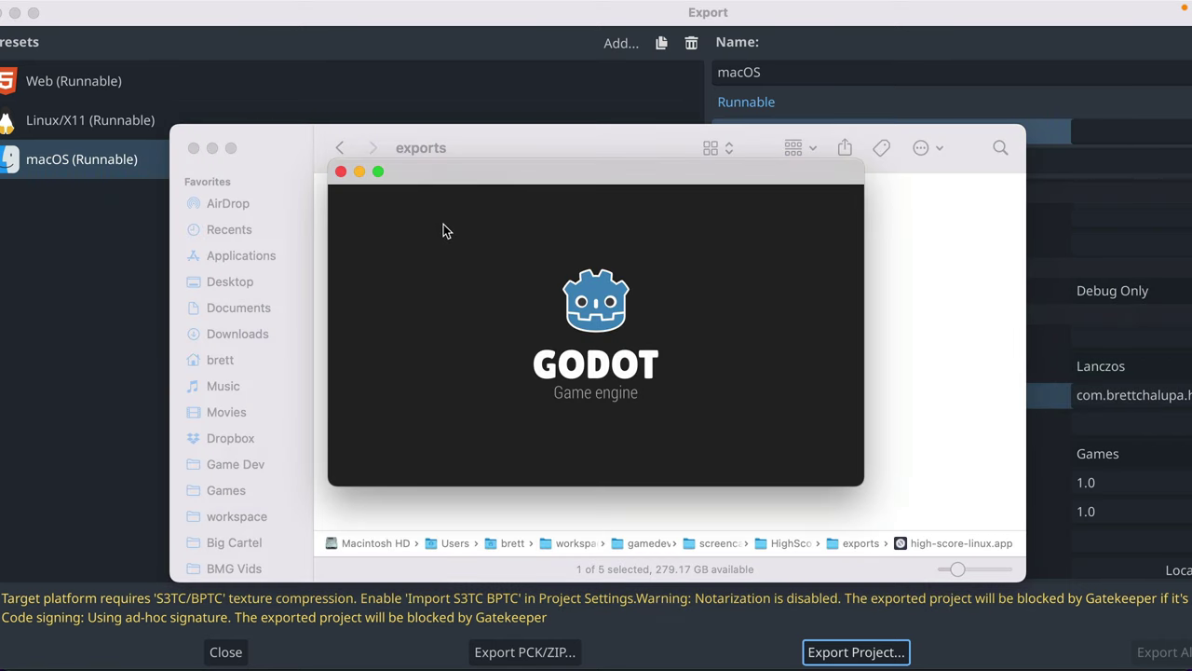
left_click(568, 348)
left_click(572, 374)
left_click(574, 374)
left_click(578, 376)
left_click(579, 375)
left_click(579, 375)
left_click(579, 376)
left_click(580, 375)
left_click(580, 376)
left_click(579, 375)
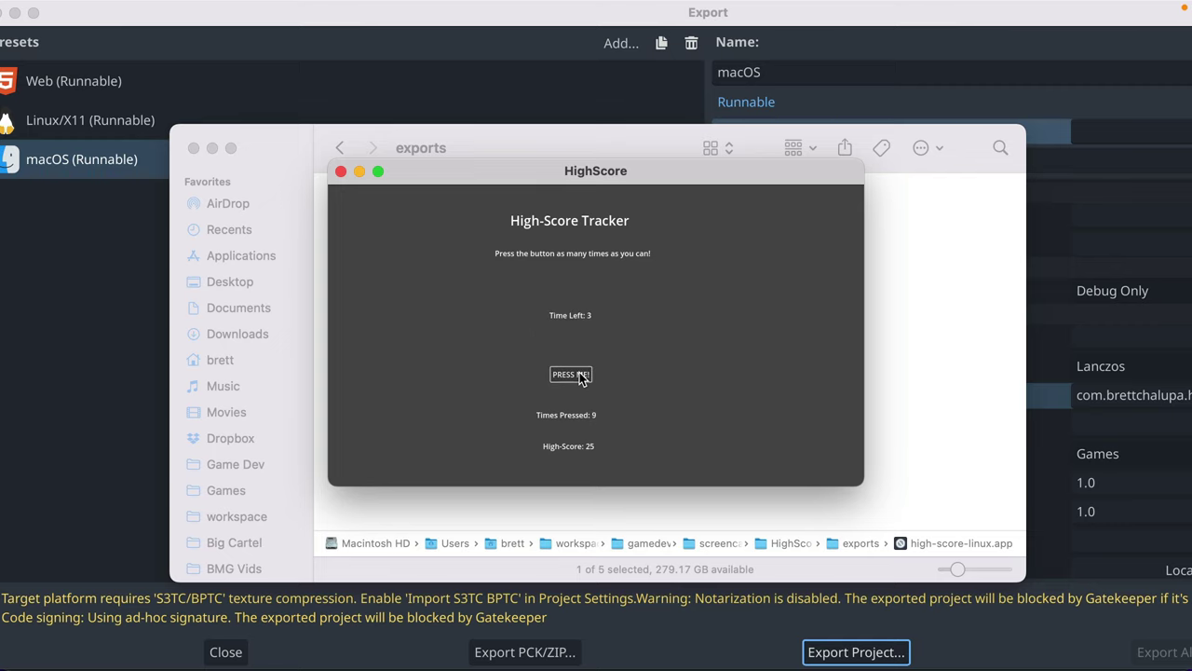
left_click(341, 171)
left_click(515, 361)
- Compress high-score-linux.app into a zip, then rename the app to High Score.app
right_click(492, 200)
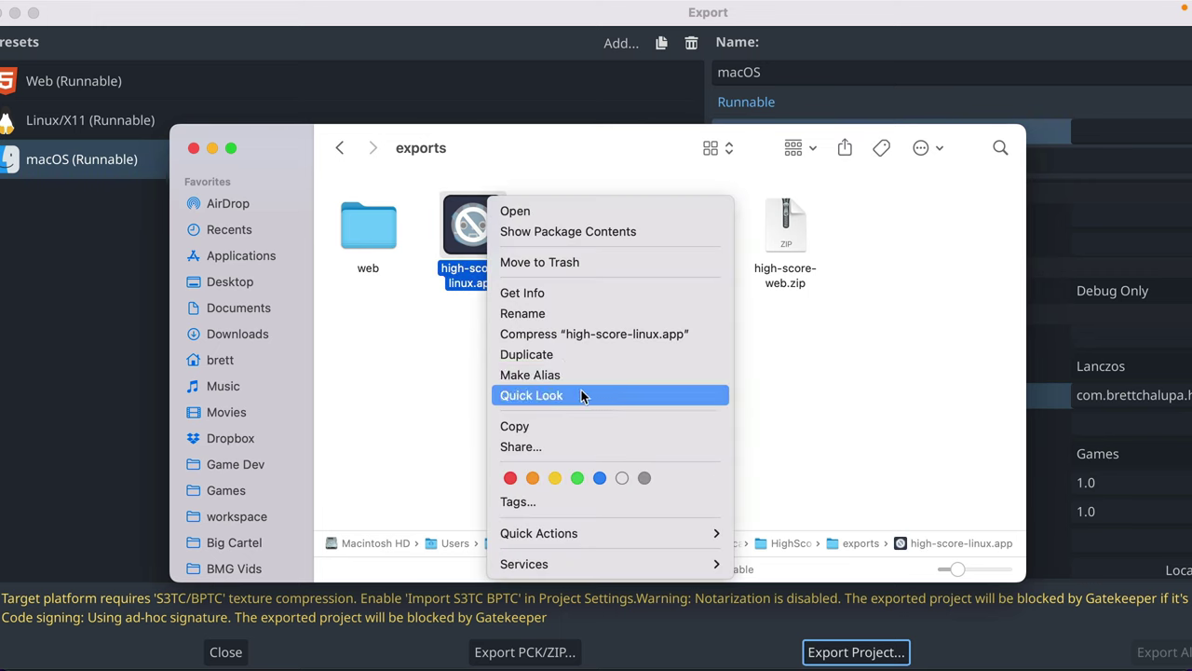
left_click(559, 333)
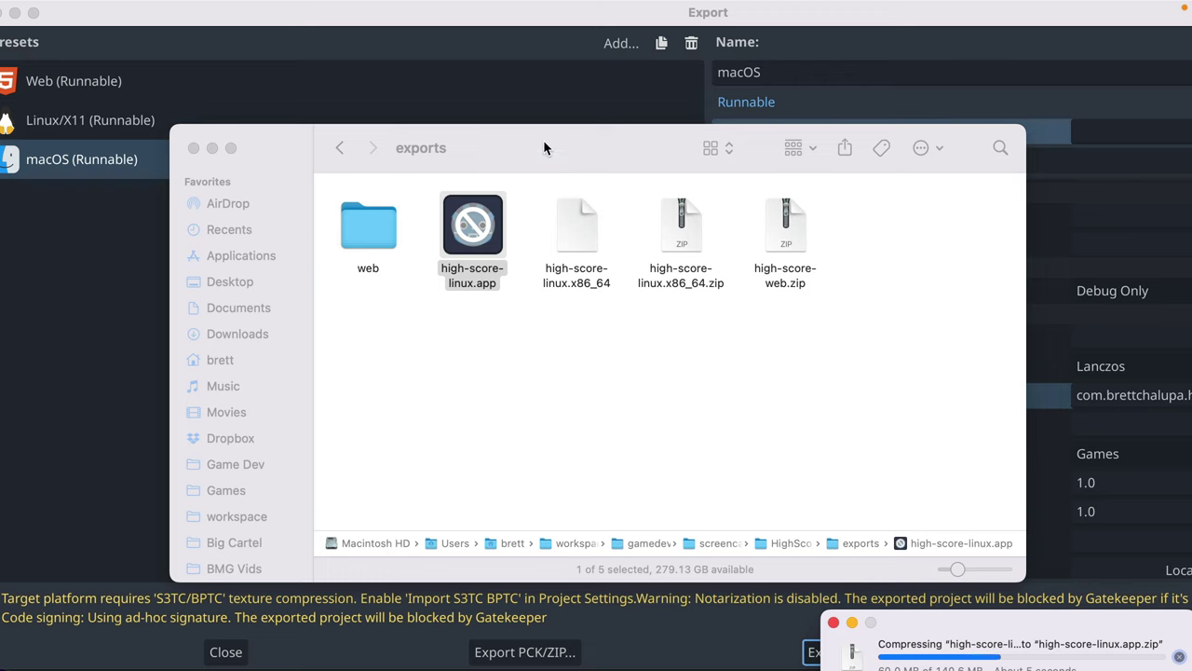
left_click_drag(544, 147, 487, 169)
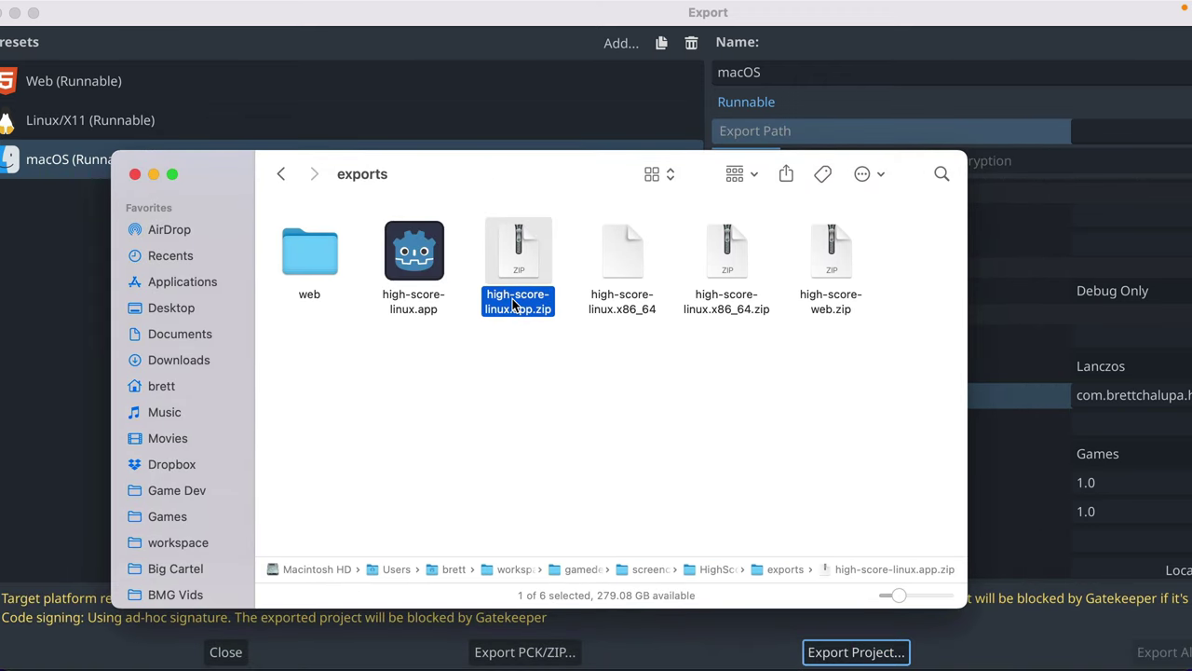
key("Left")
key("Return")
type("high-score")
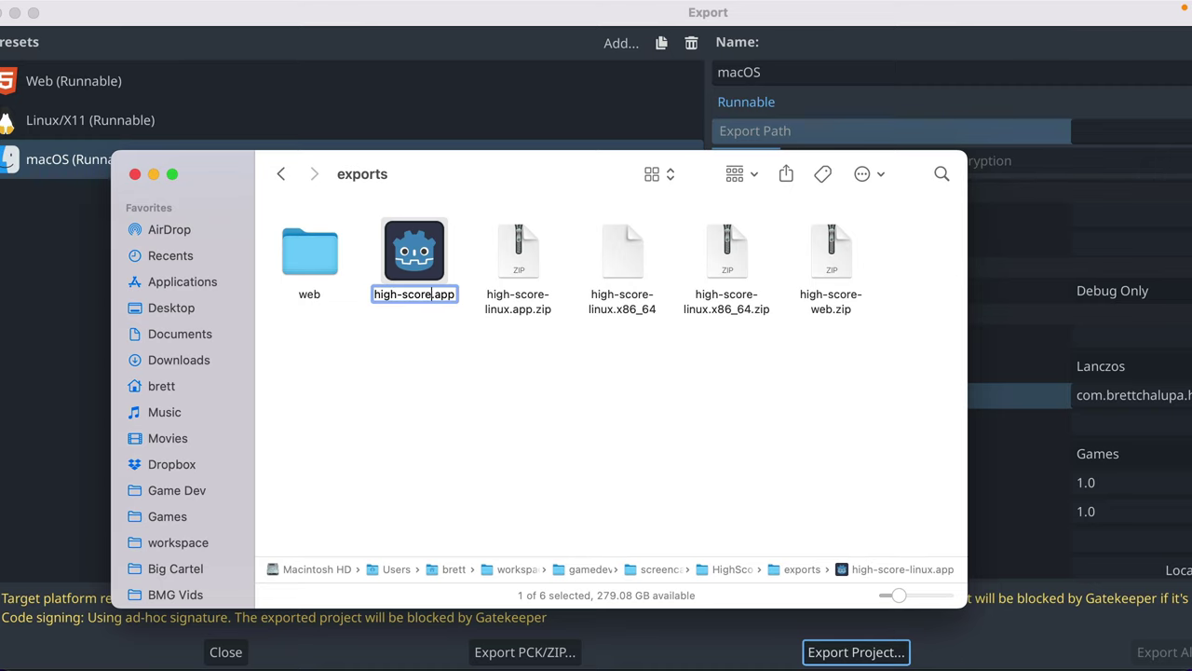
type("-mac")
key("Return")
key("Return")
type("High ")
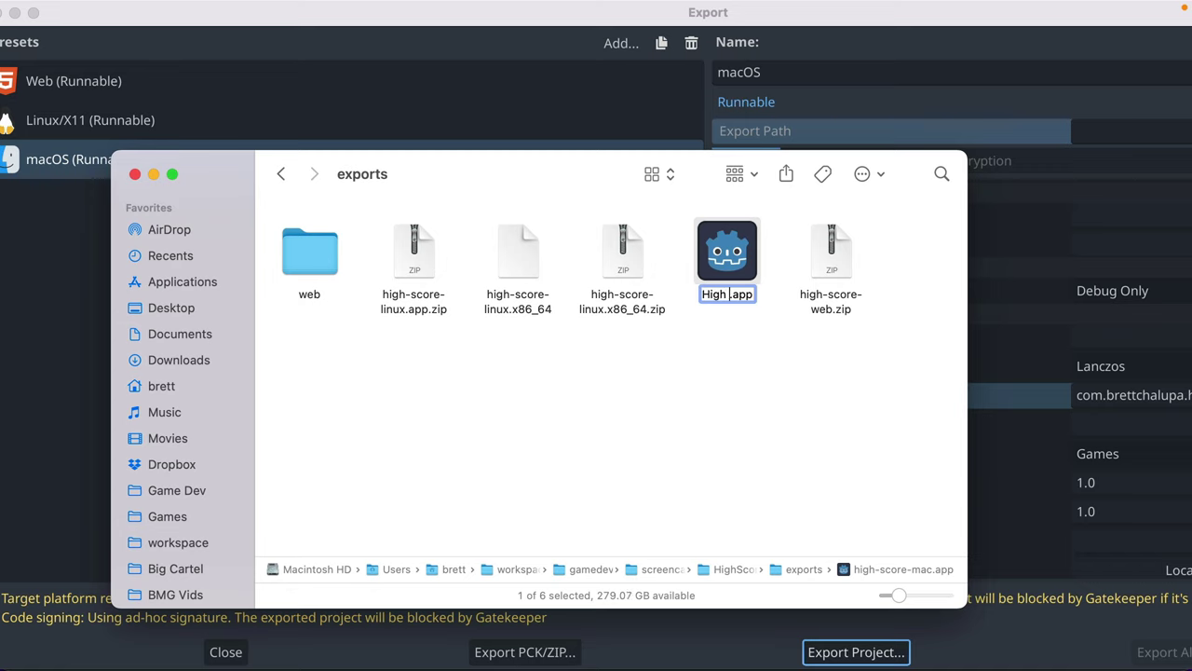
type("Score")
key("Return")
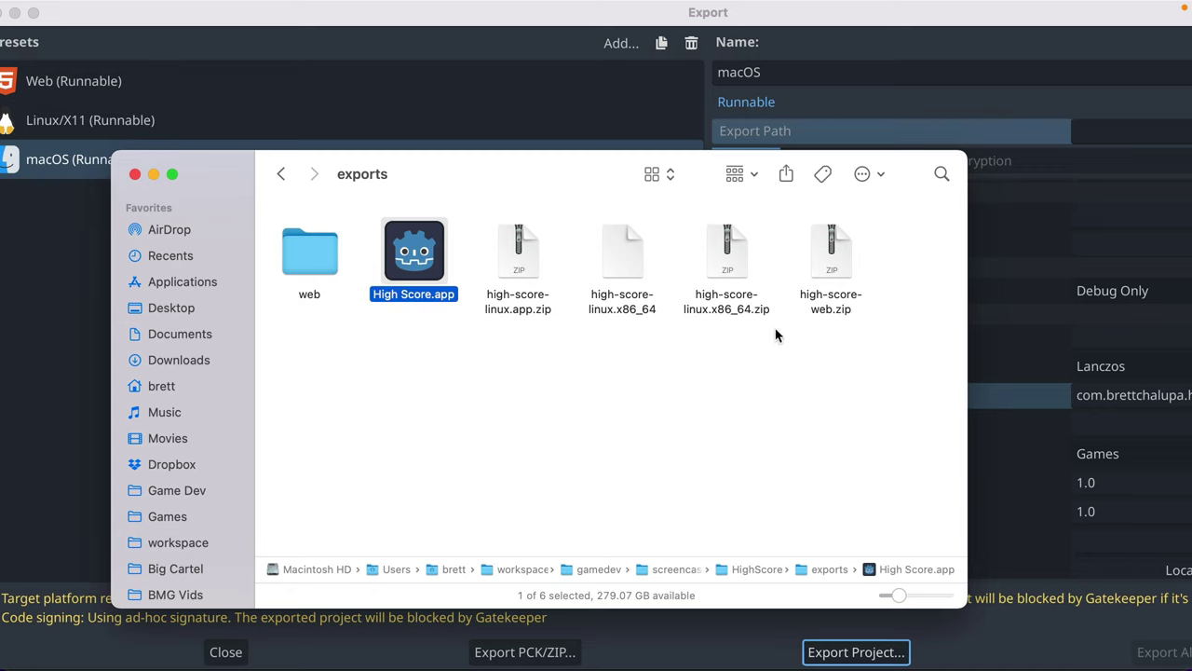
- Delete the stray linux .app.zip, compress High Score.app, and rename the zip to high-score-mac.app.zip
left_click(521, 279)
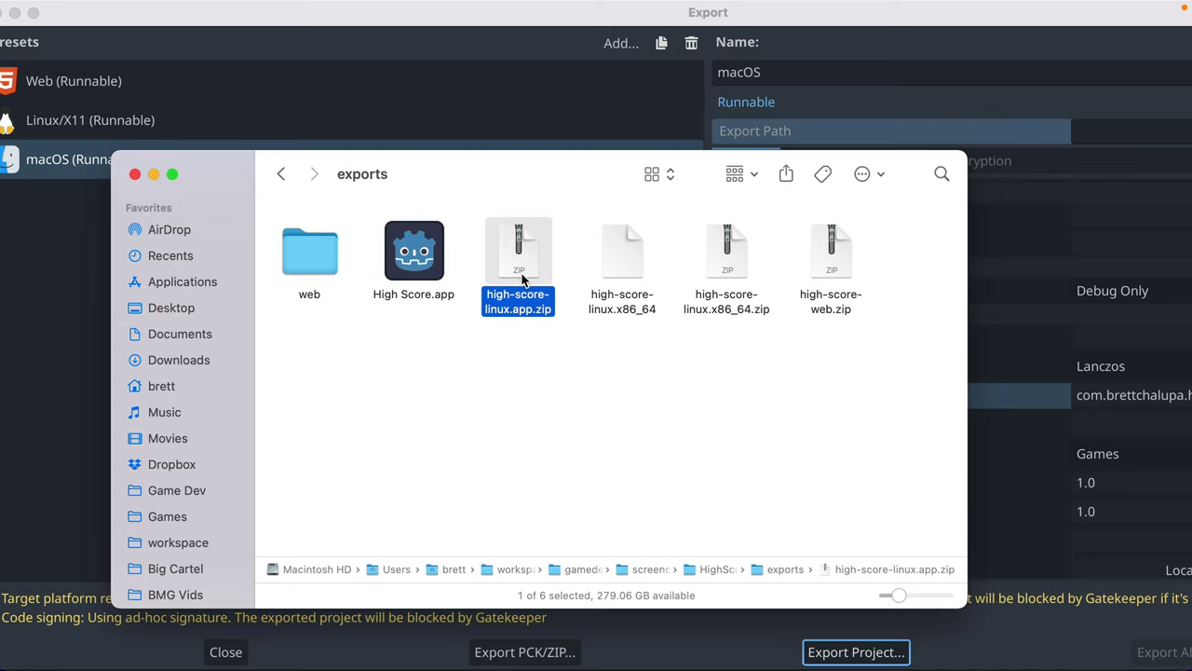
key("super+BackSpace")
right_click(436, 247)
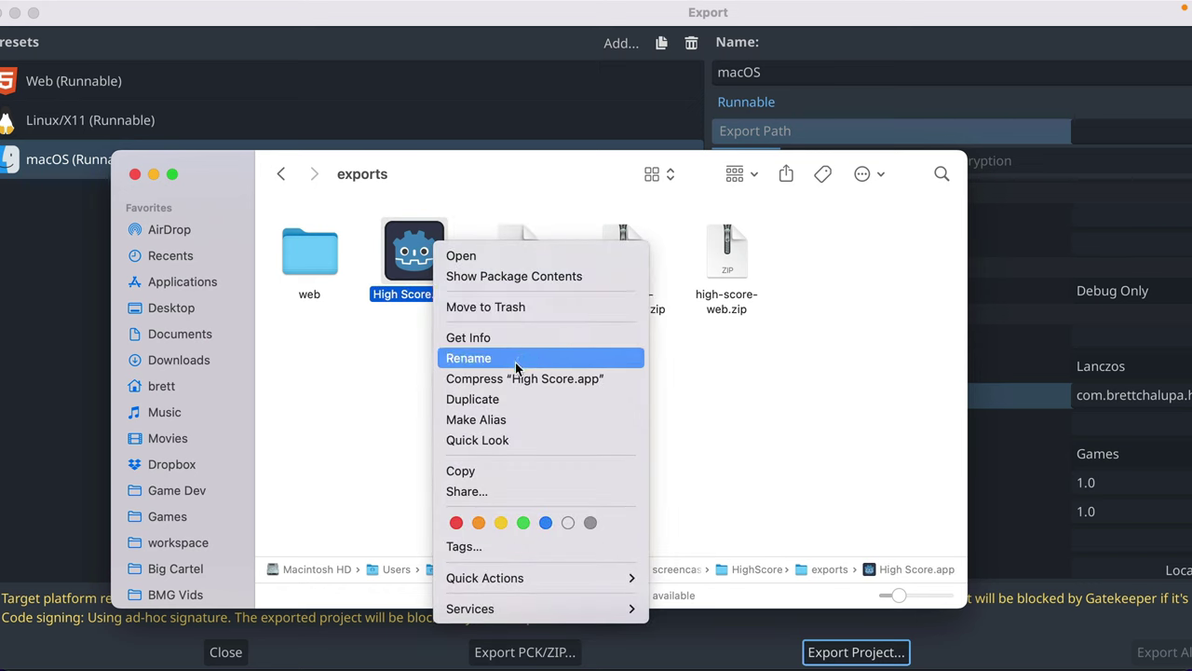
key("Escape")
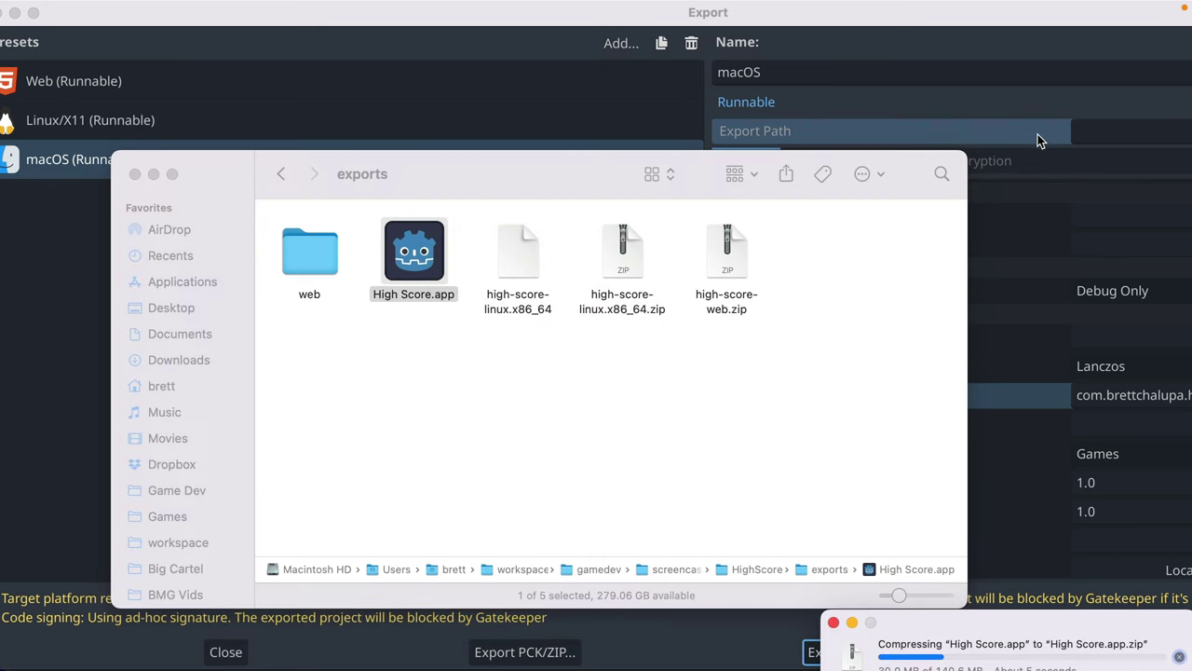
left_click_drag(1005, 618, 710, 412)
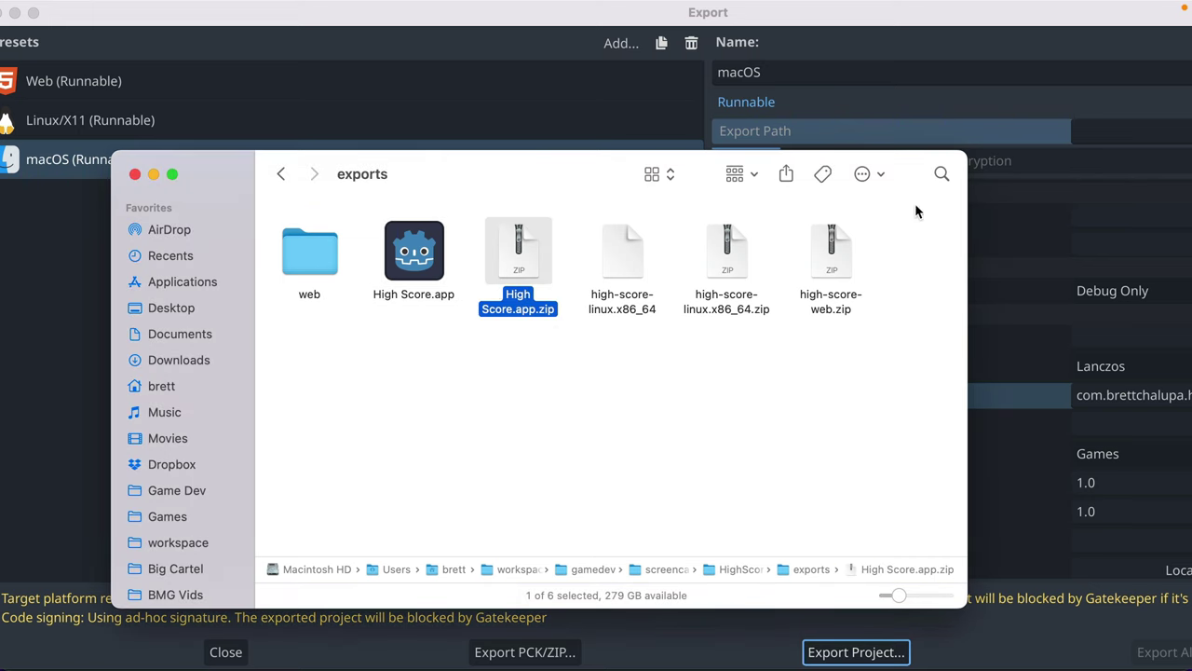
key("Return")
type("high-score-mac")
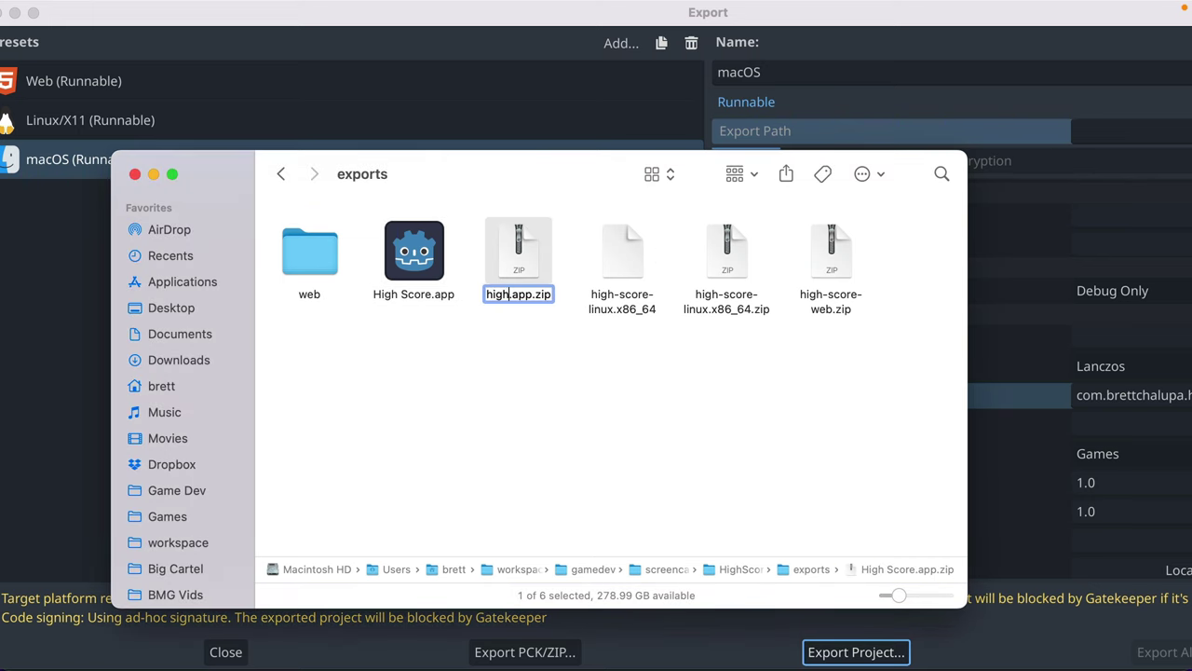
key("Return")
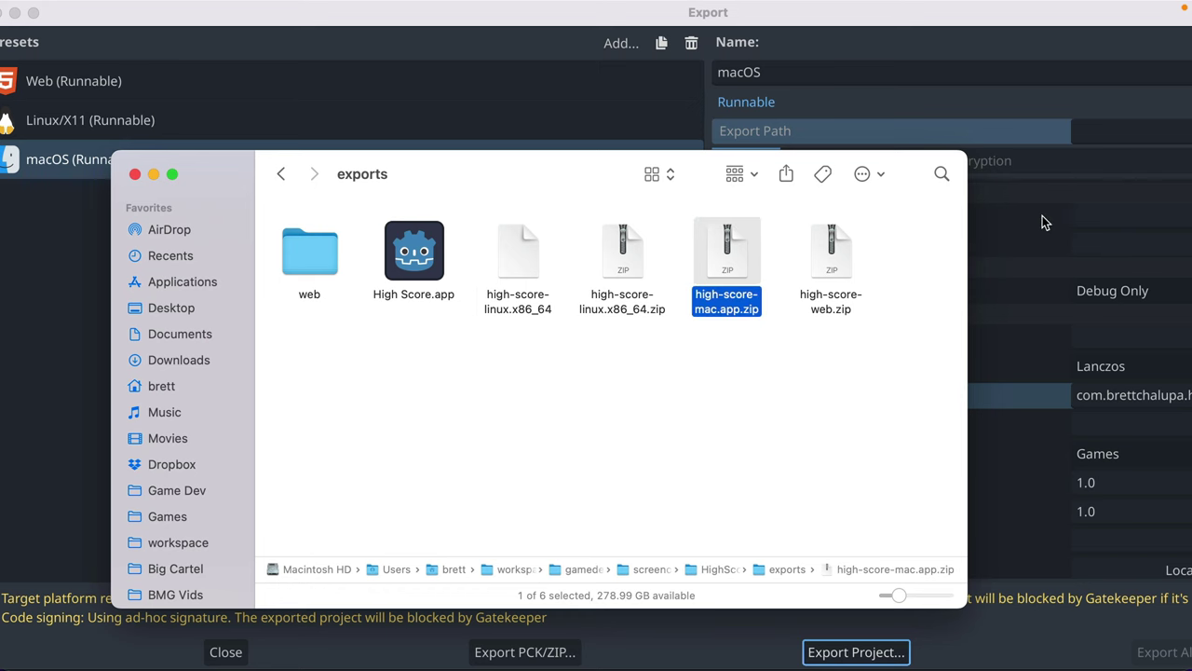
- Point the macOS preset's export path to exports/high-score-mac.app
left_click(1110, 158)
left_click(1104, 128)
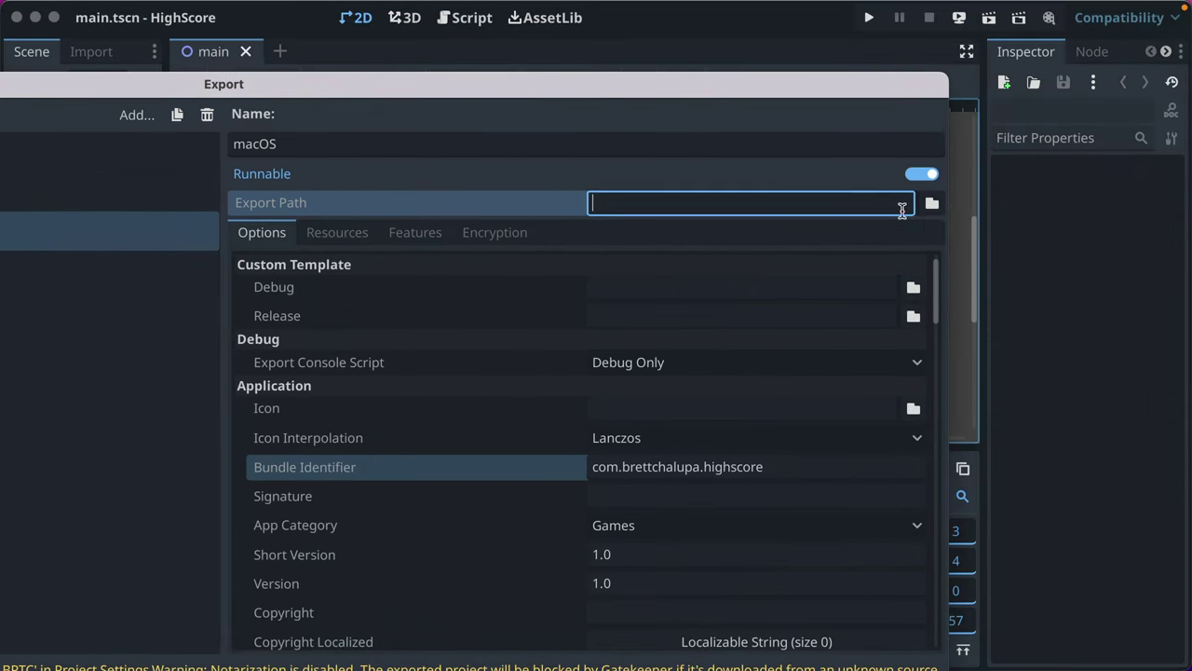
left_click(931, 203)
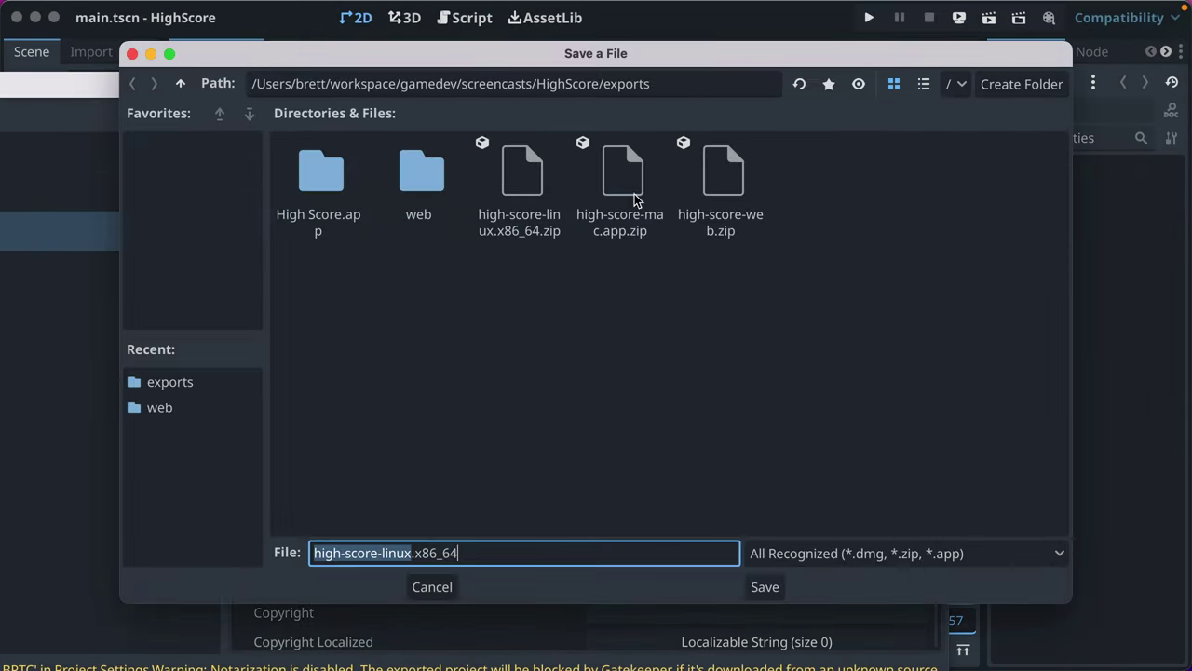
key("super+a")
type("high")
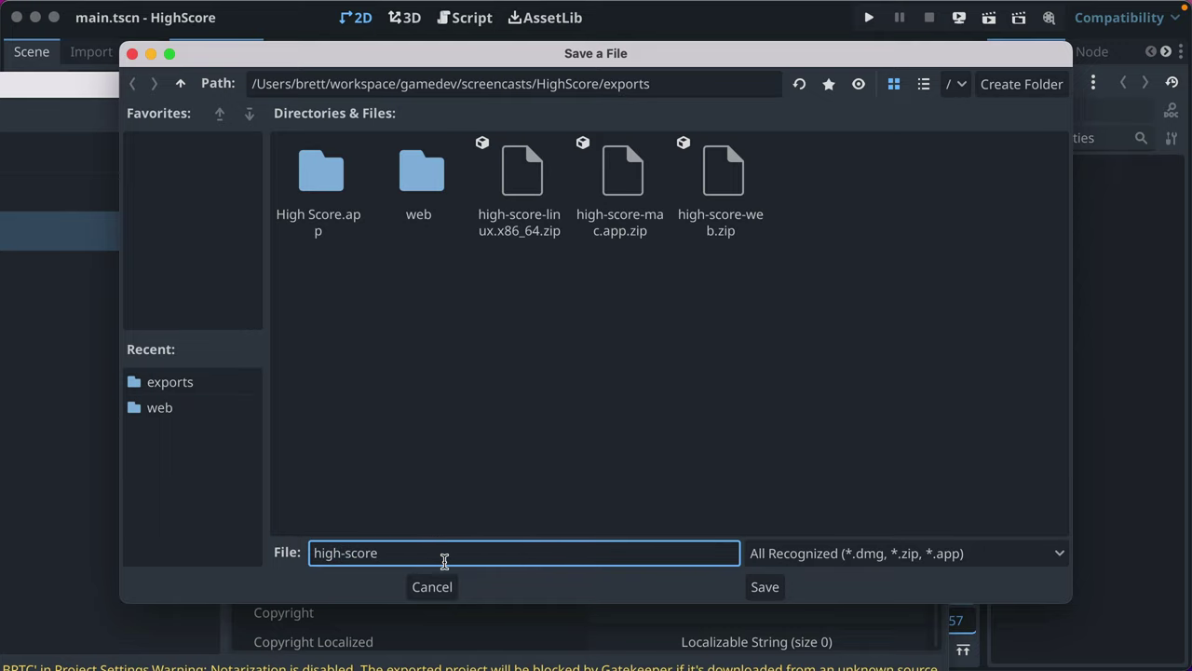
type("-score-mac.app")
left_click(765, 585)
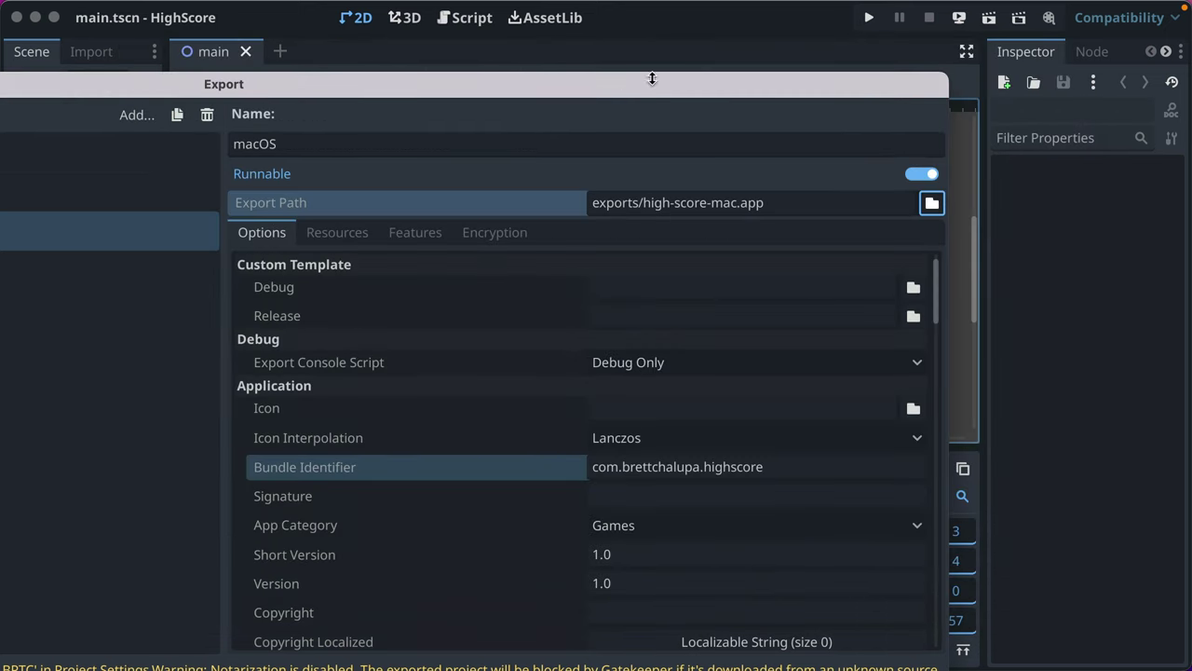
- Move and widen the Export dialog to fit on screen, showing the Linux/X11 preset's settings
left_click_drag(644, 82, 804, 40)
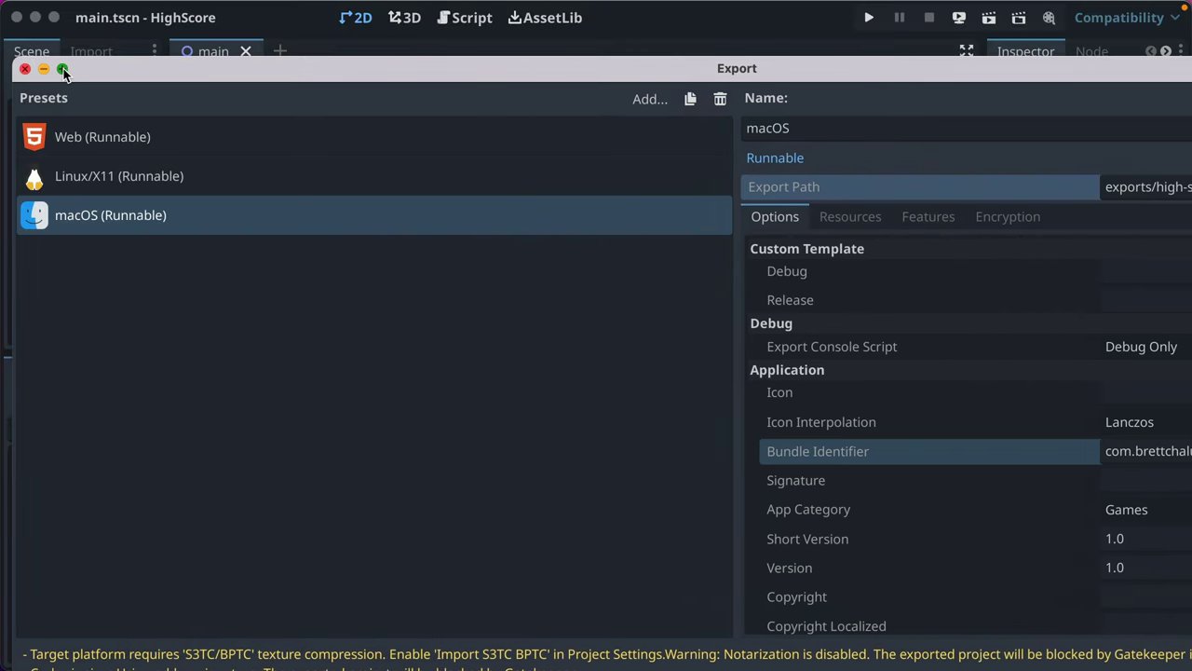
left_click(62, 69)
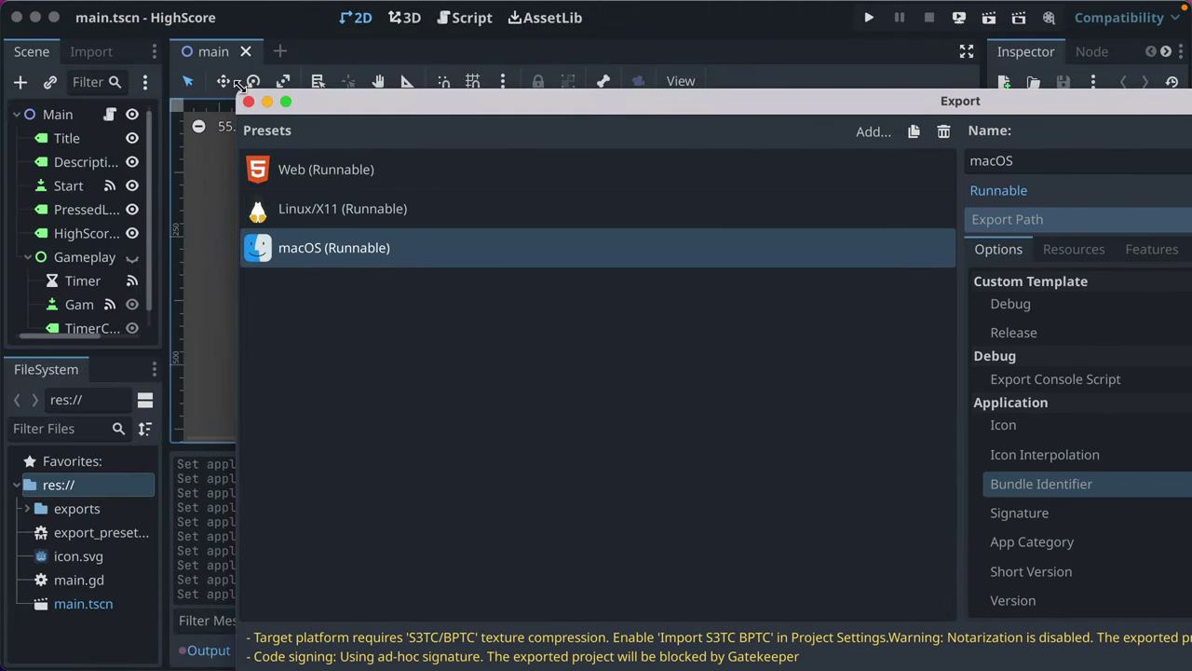
left_click_drag(839, 117, 647, 85)
left_click_drag(1053, 91, 886, 85)
left_click_drag(1057, 83, 555, 86)
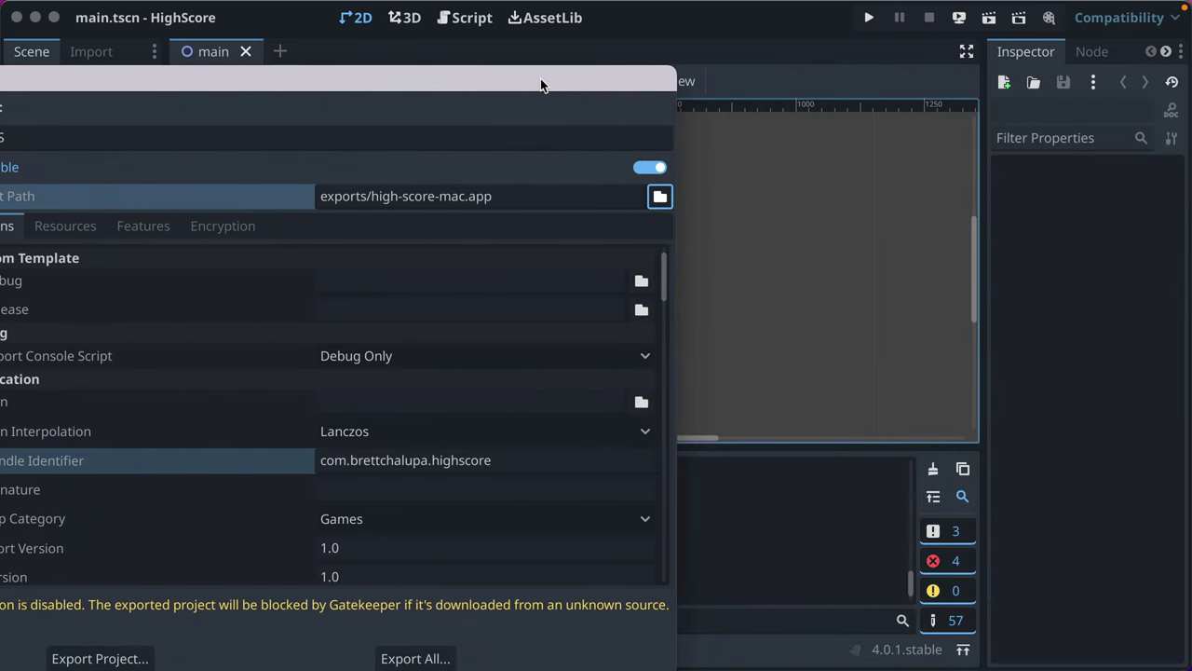
left_click_drag(352, 84, 835, 82)
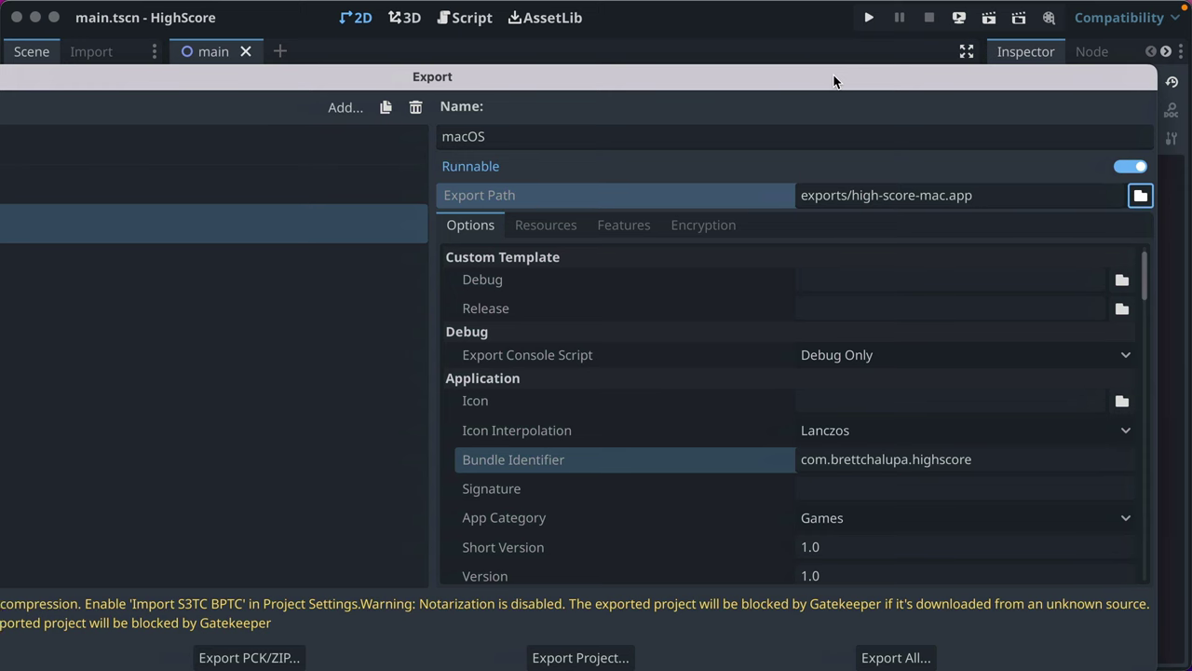
left_click(339, 175)
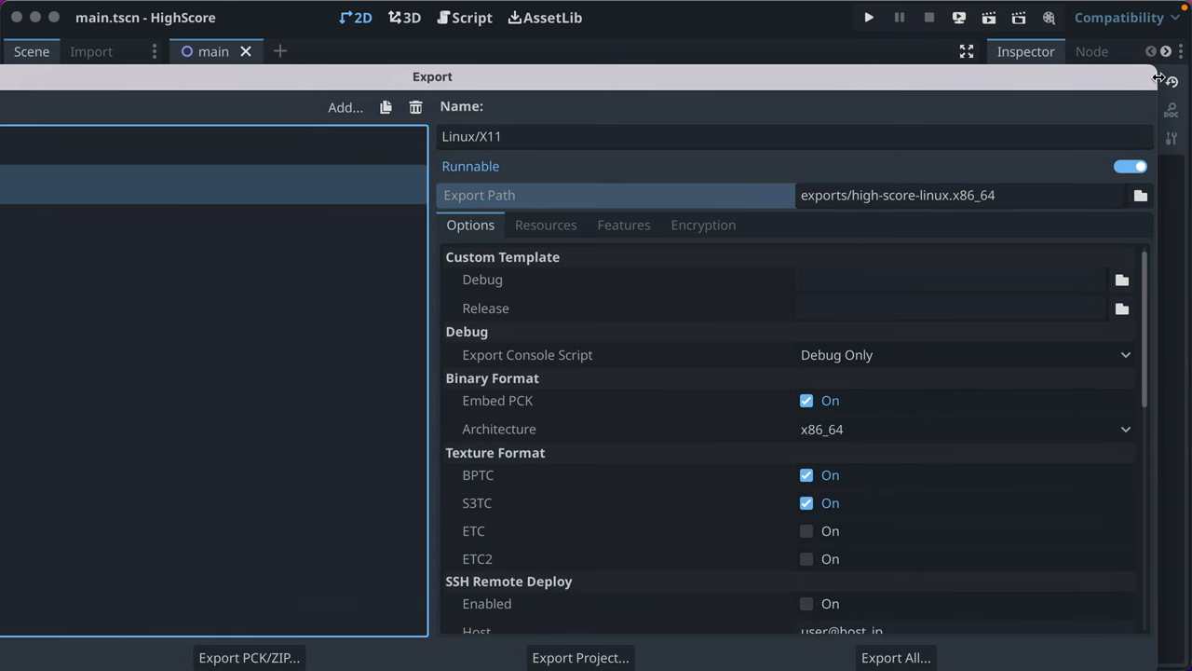
left_click_drag(1159, 77, 785, 43)
left_click_drag(873, 643, 989, 636)
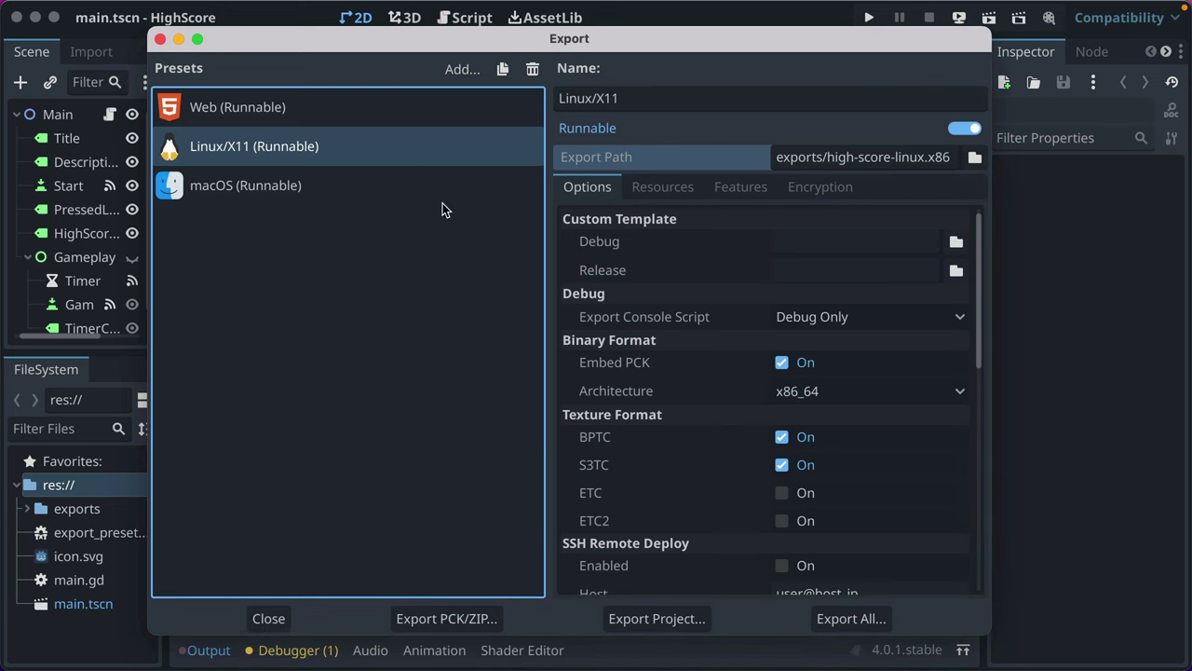
- Add a UWP export preset, then delete it as unsupported
left_click(292, 119)
left_click(234, 169)
left_click(784, 68)
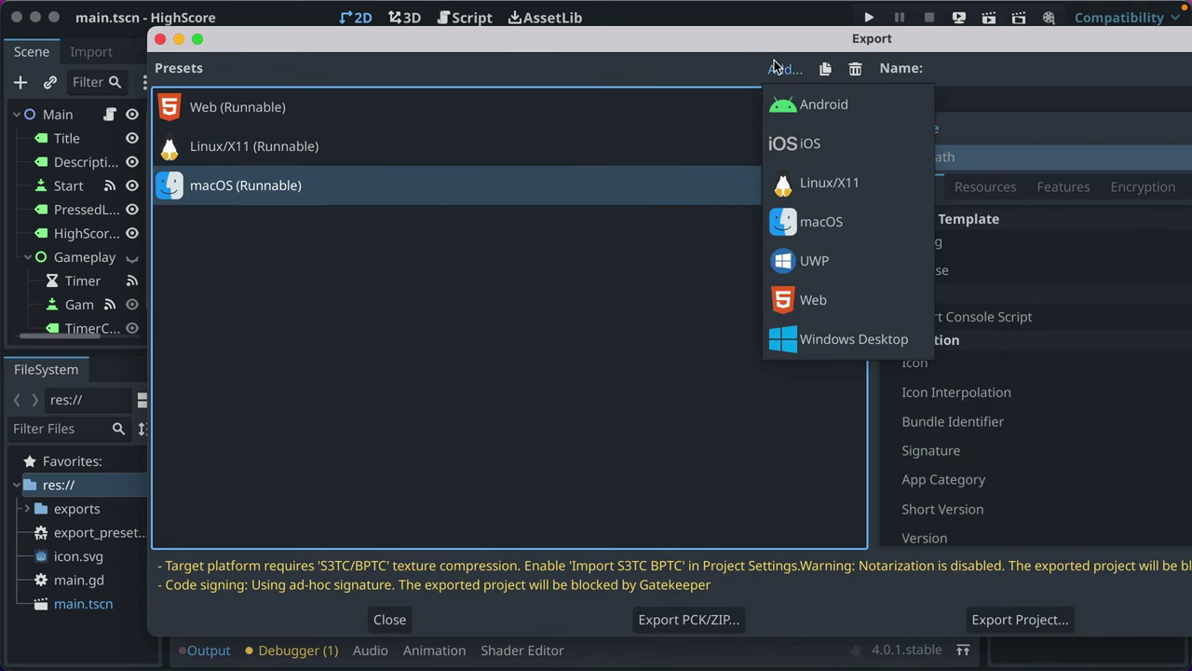
left_click(814, 265)
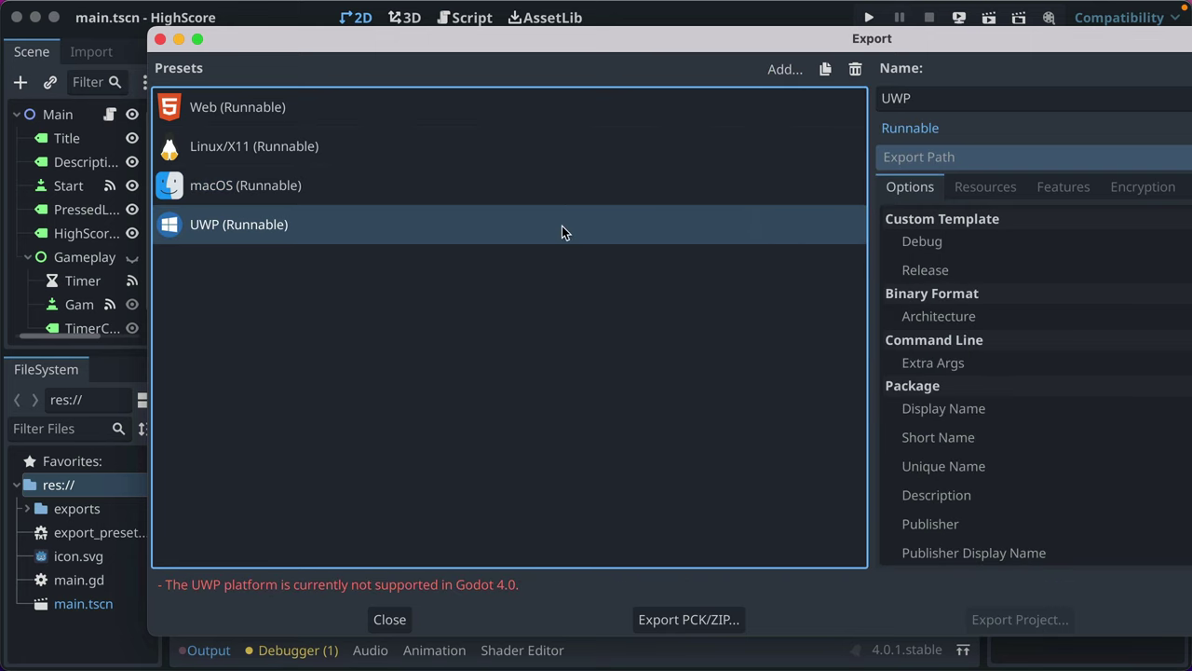
left_click(854, 70)
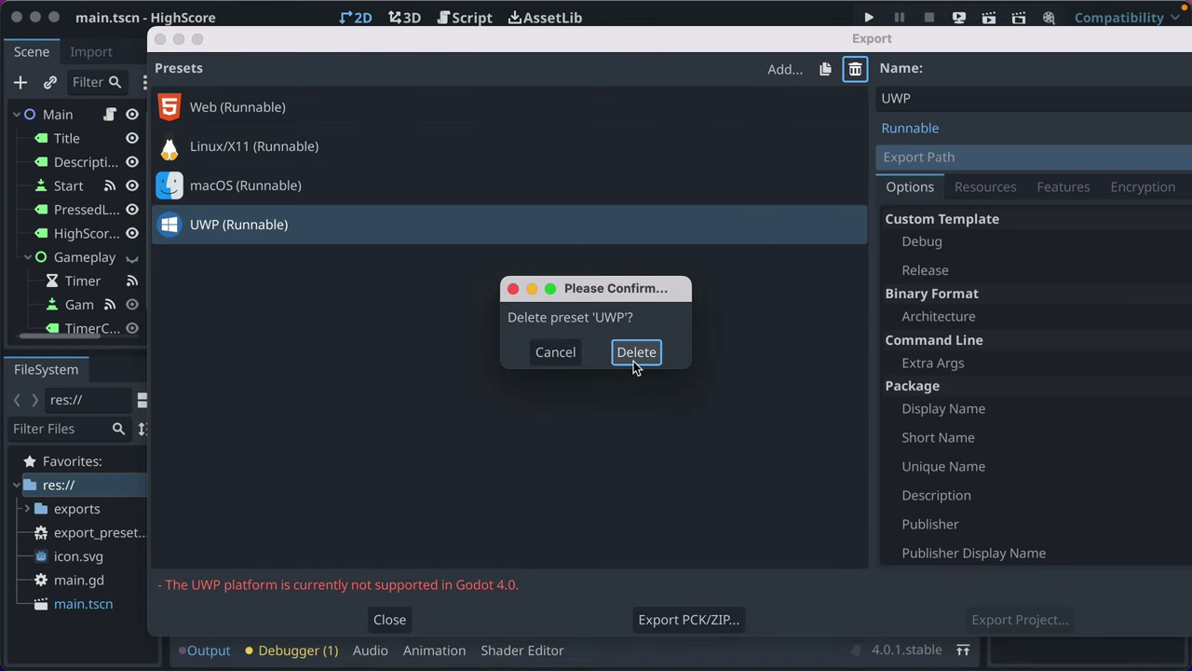
left_click(634, 355)
- Add a Windows Desktop export preset and rename it Windows
left_click(787, 68)
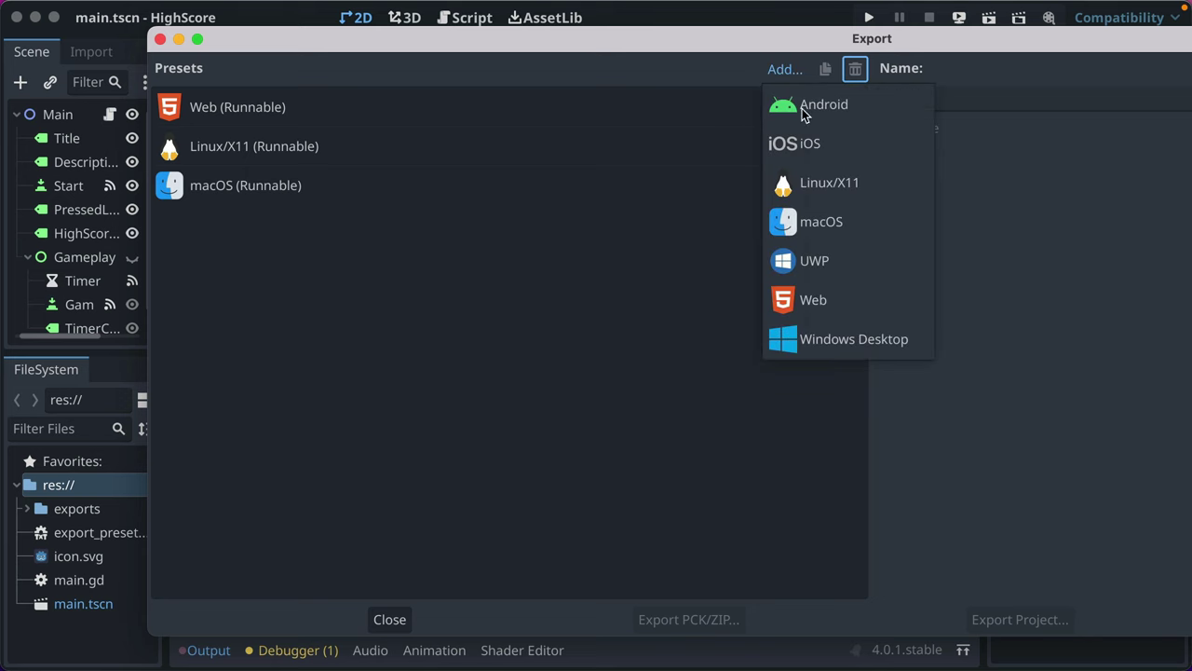
left_click(833, 345)
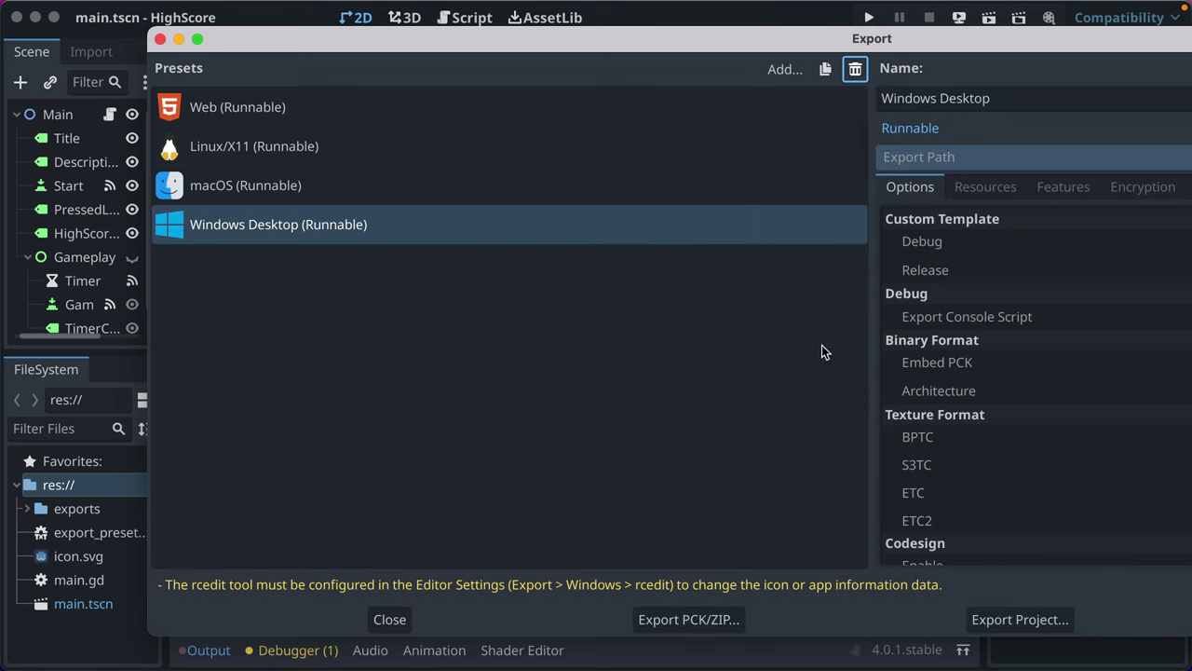
double_click(989, 103)
key("BackSpace")
key("BackSpace")
left_click_drag(981, 32, 464, 59)
- Set the Windows preset's export path to exports/high-score-windows.exe
left_click(1063, 187)
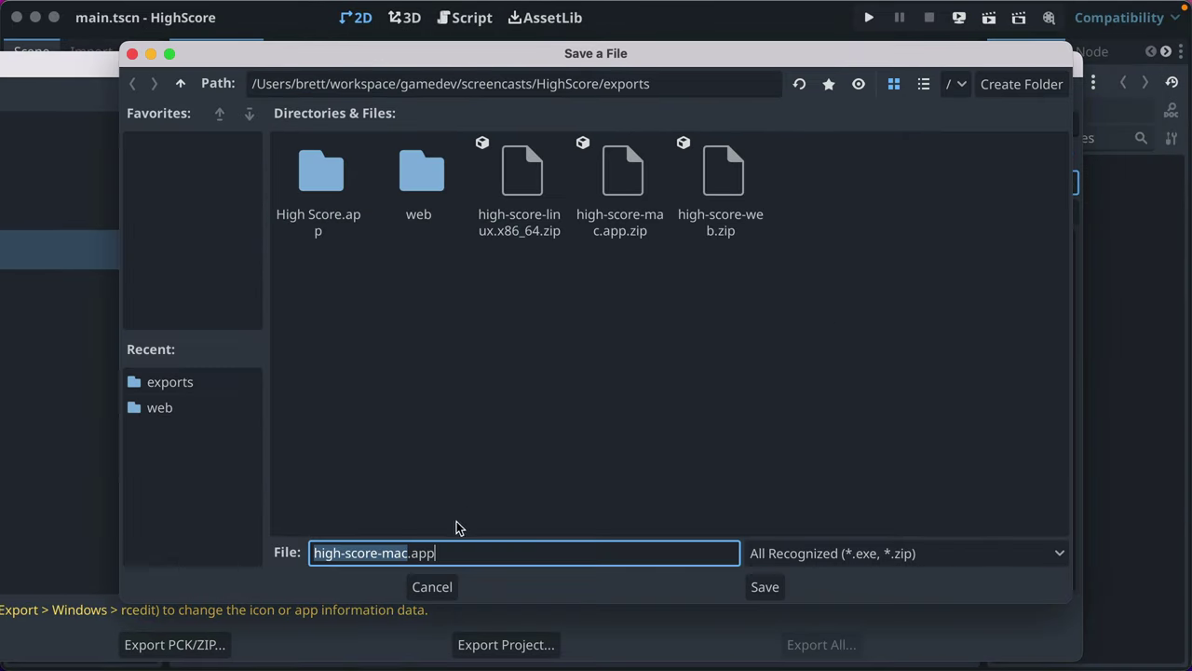
key("Right")
key("BackSpace")
key("BackSpace")
key("BackSpace")
key("BackSpace")
type("w")
key("BackSpace")
type("-windows")
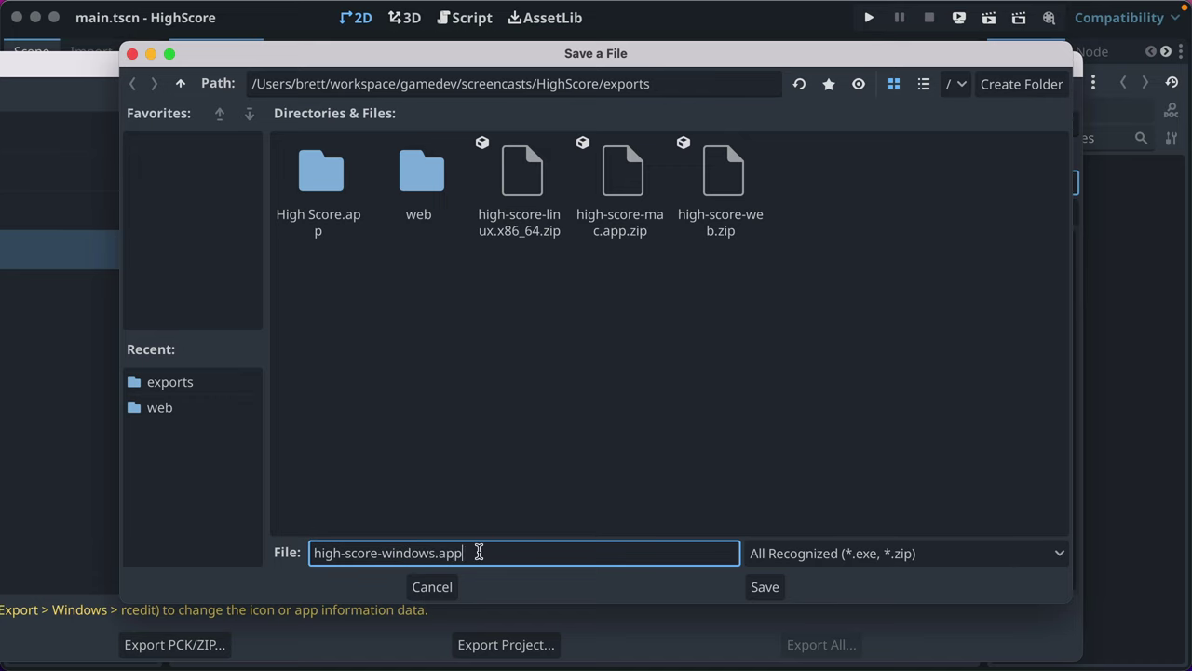
key("BackSpace")
key("BackSpace")
type("exe")
left_click(763, 585)
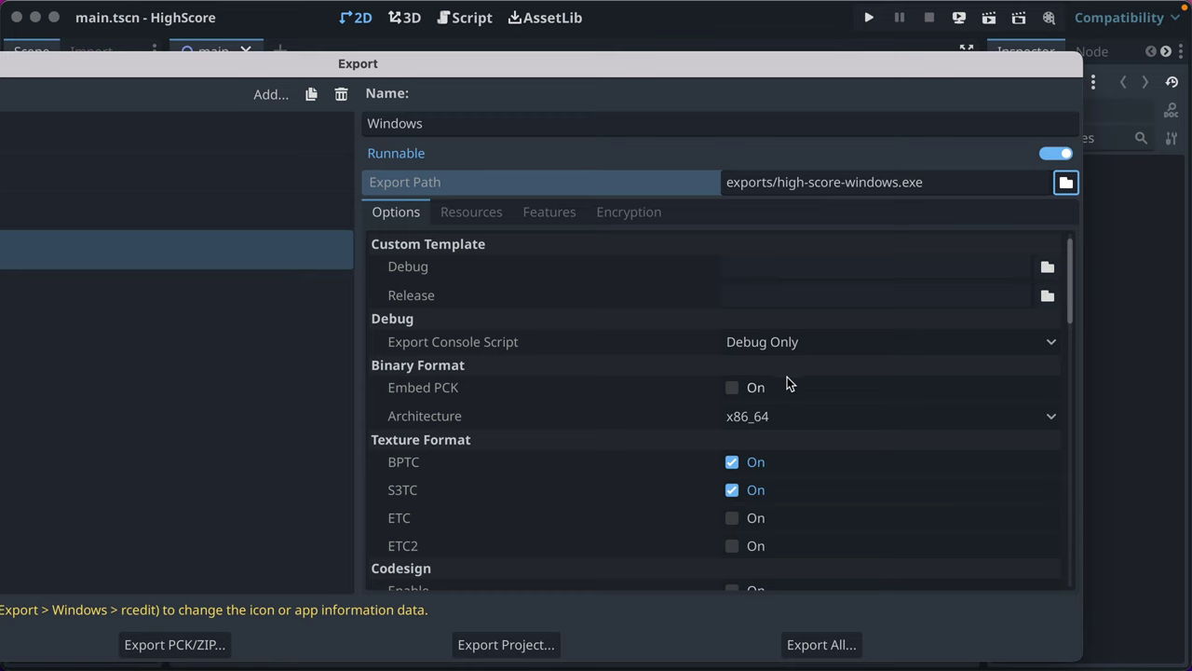
- Enable Embed PCK and export the Windows build, dismissing the rcedit warning
left_click(732, 388)
left_click_drag(662, 68, 897, 29)
left_click(762, 606)
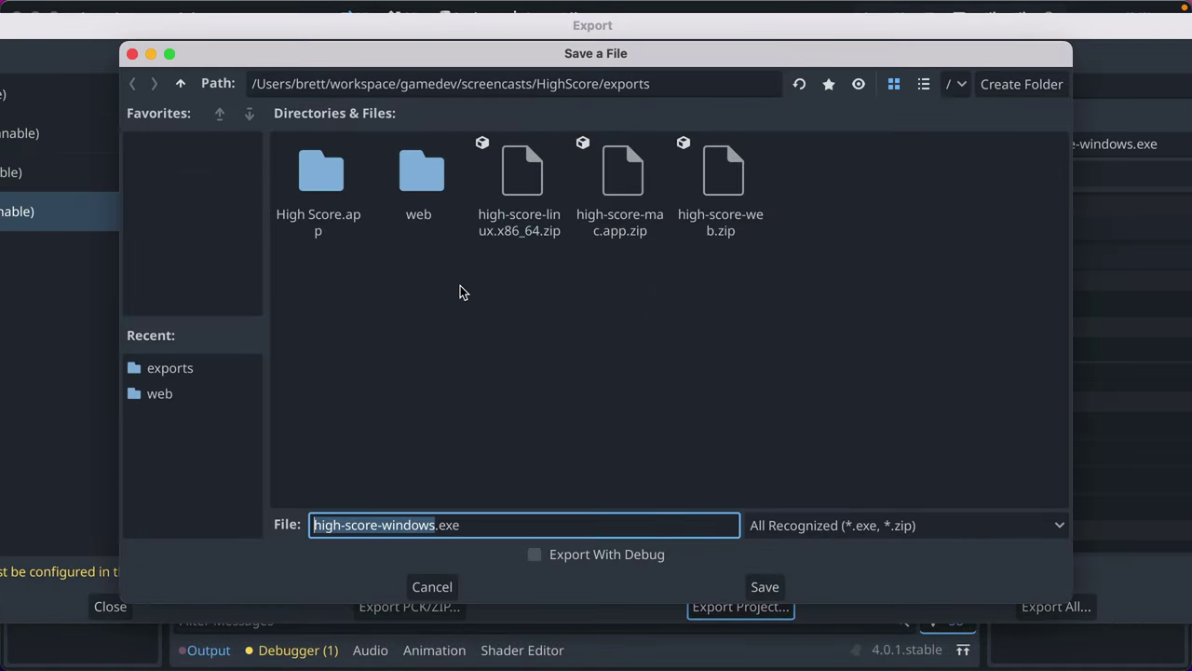
left_click(764, 585)
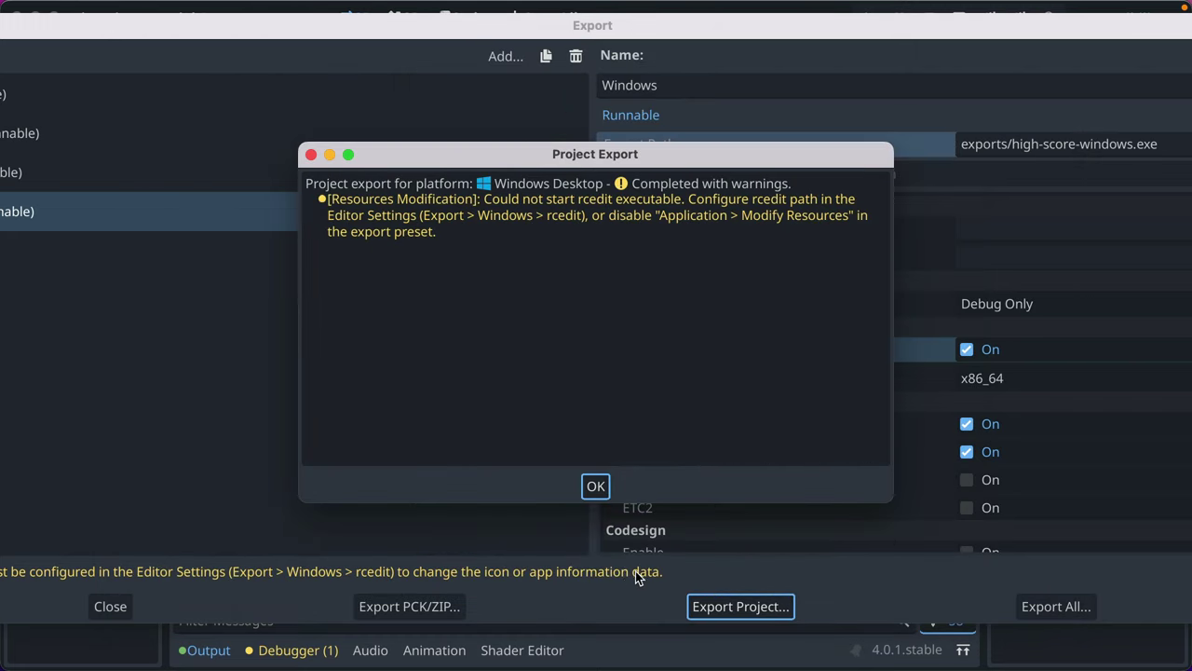
left_click(585, 478)
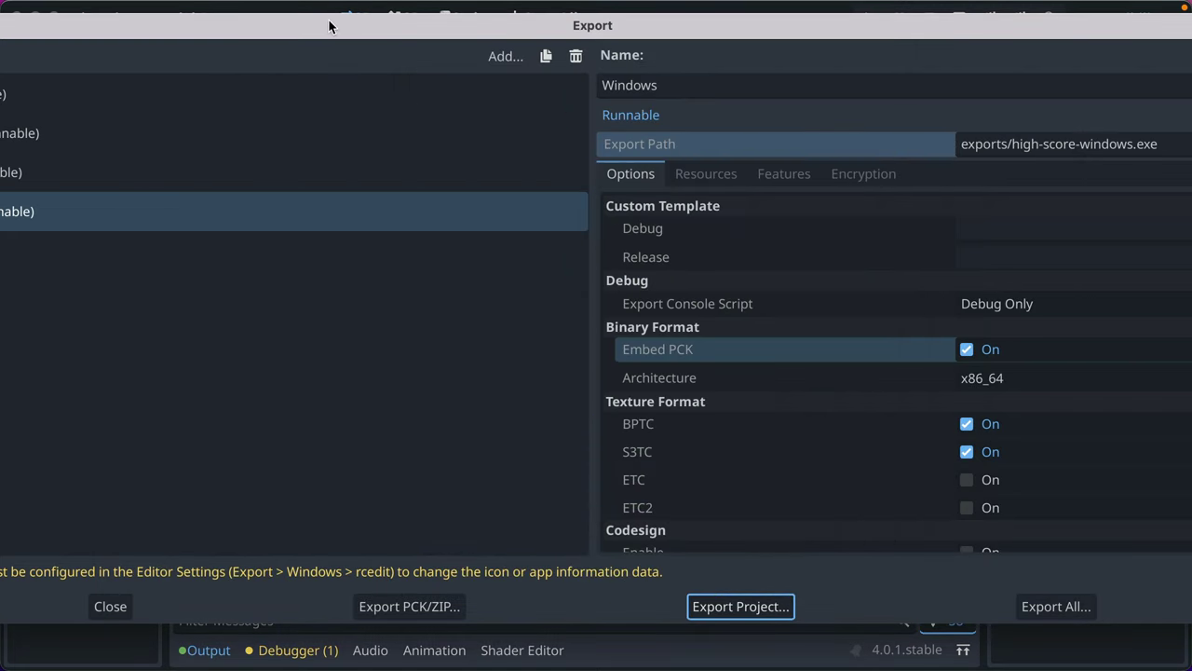
- Compress high-score-windows.exe into a zip in Finder's exports folder
key("super+Tab")
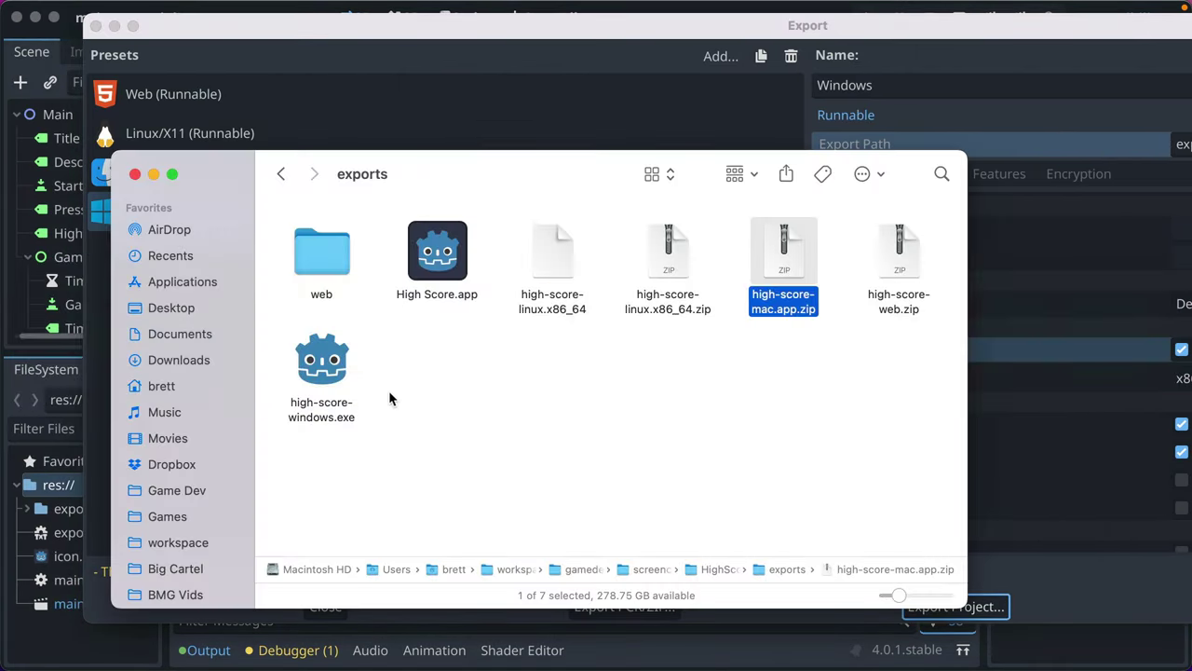
left_click(322, 372)
right_click(317, 395)
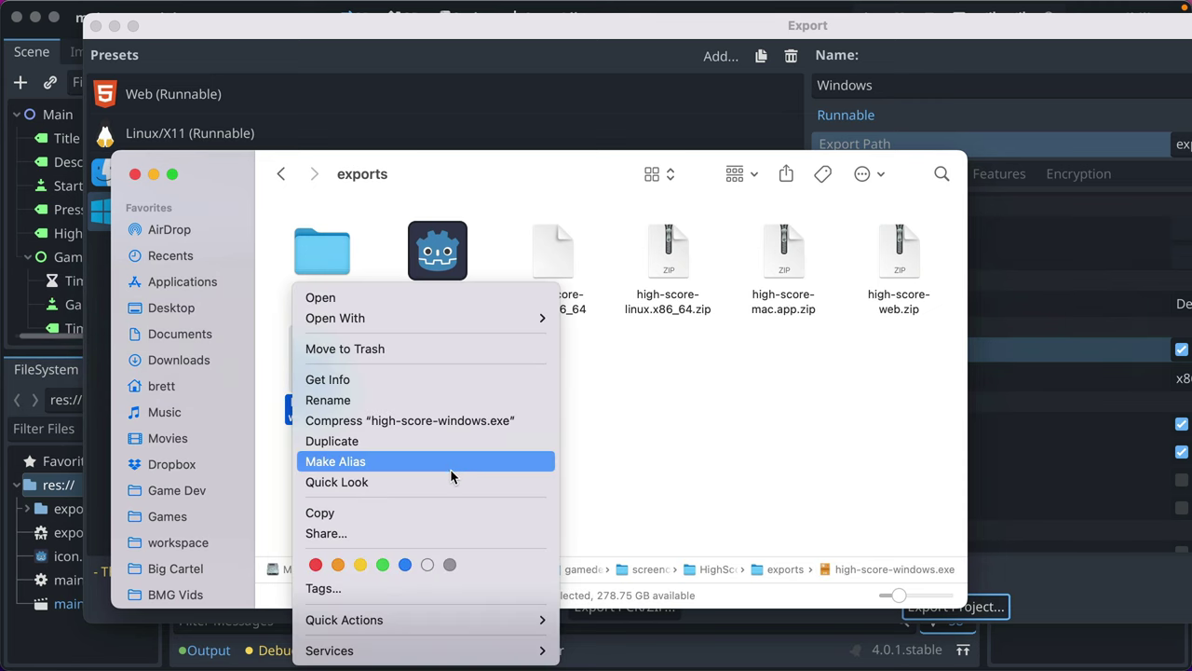
left_click(383, 423)
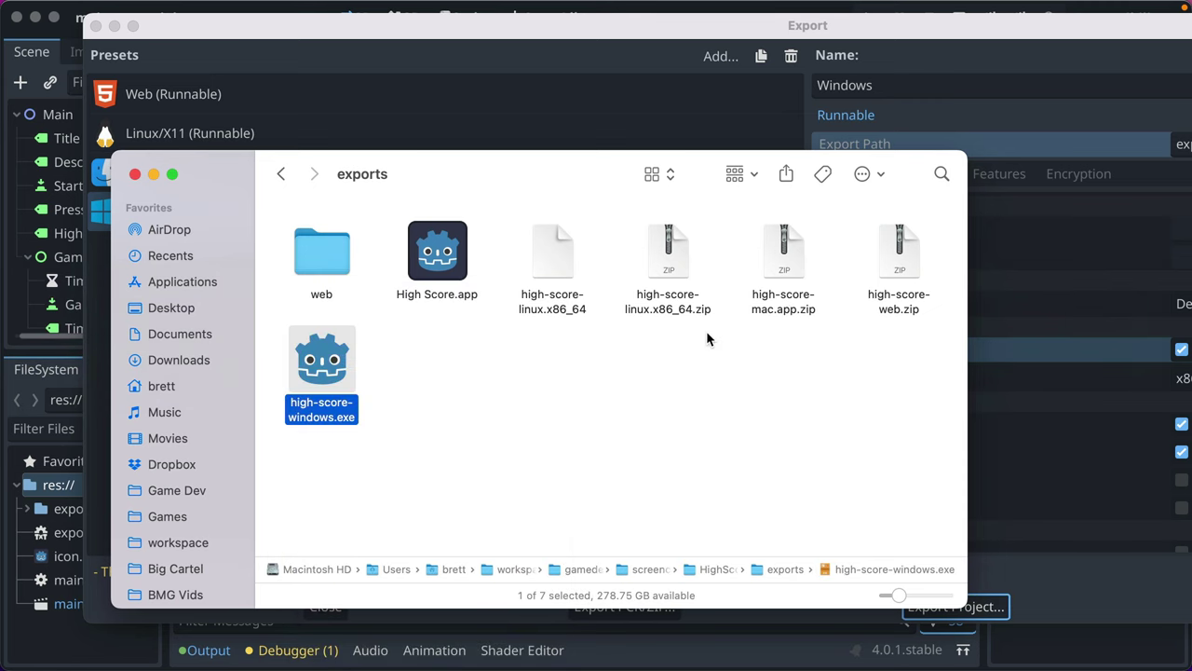
- Select the old Windows, macOS and Linux builds and the Windows zip in exports
left_click(298, 407)
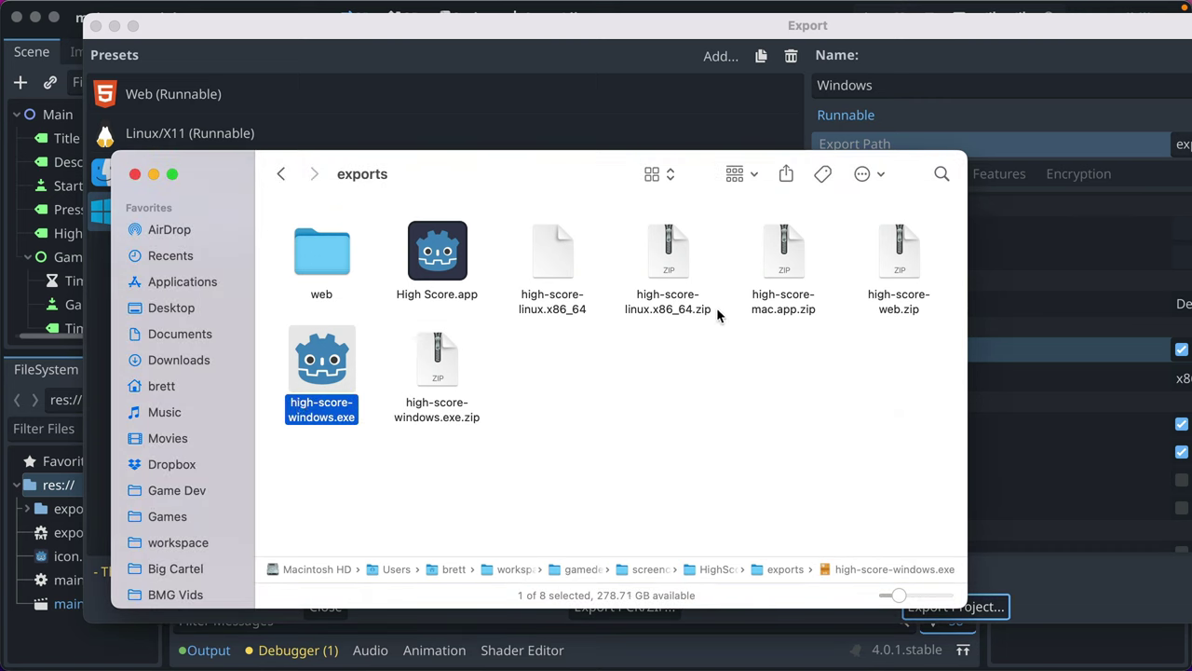
left_click(428, 376)
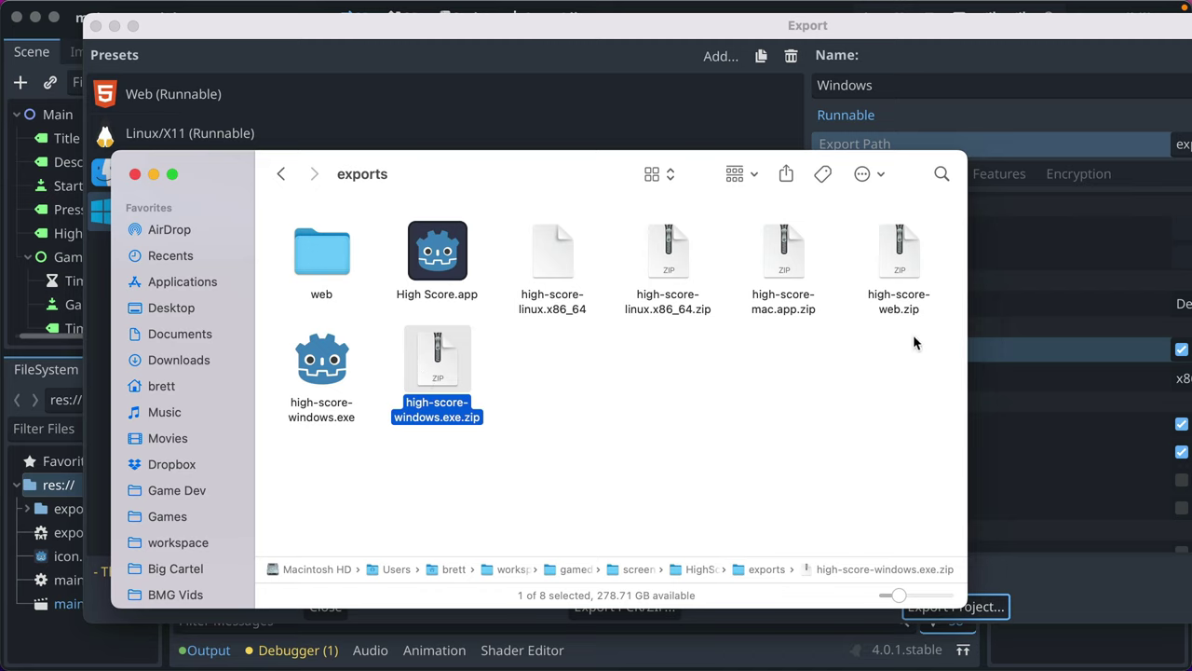
left_click(306, 361)
left_click(431, 275)
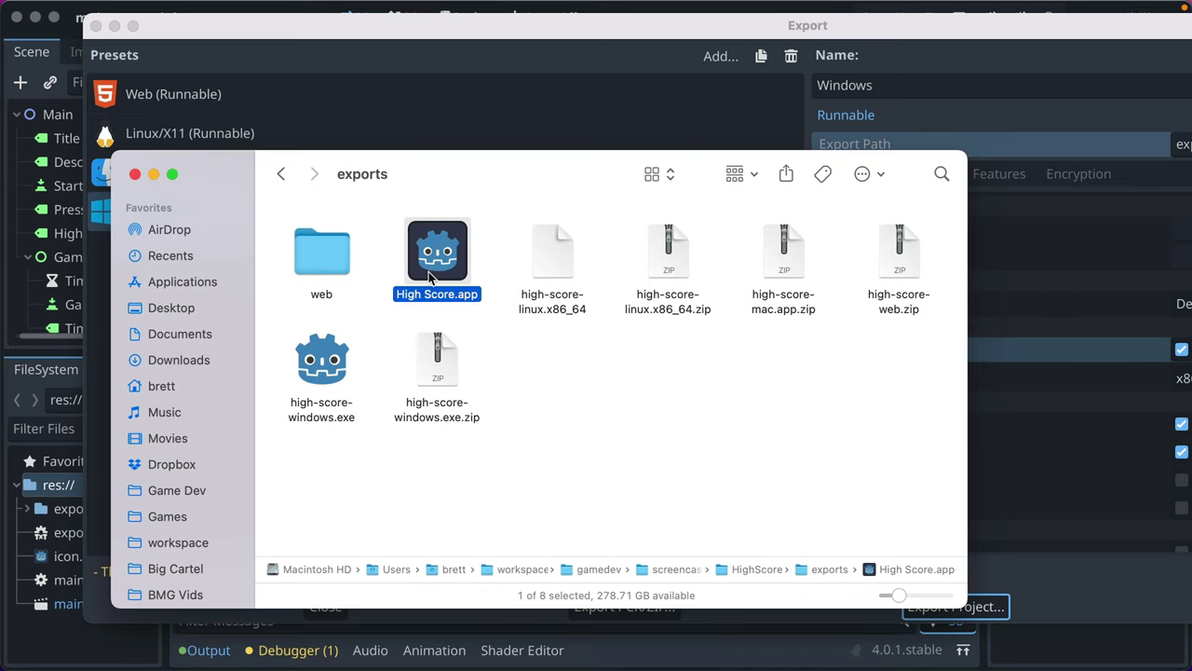
left_click(557, 256)
left_click(434, 261, "super")
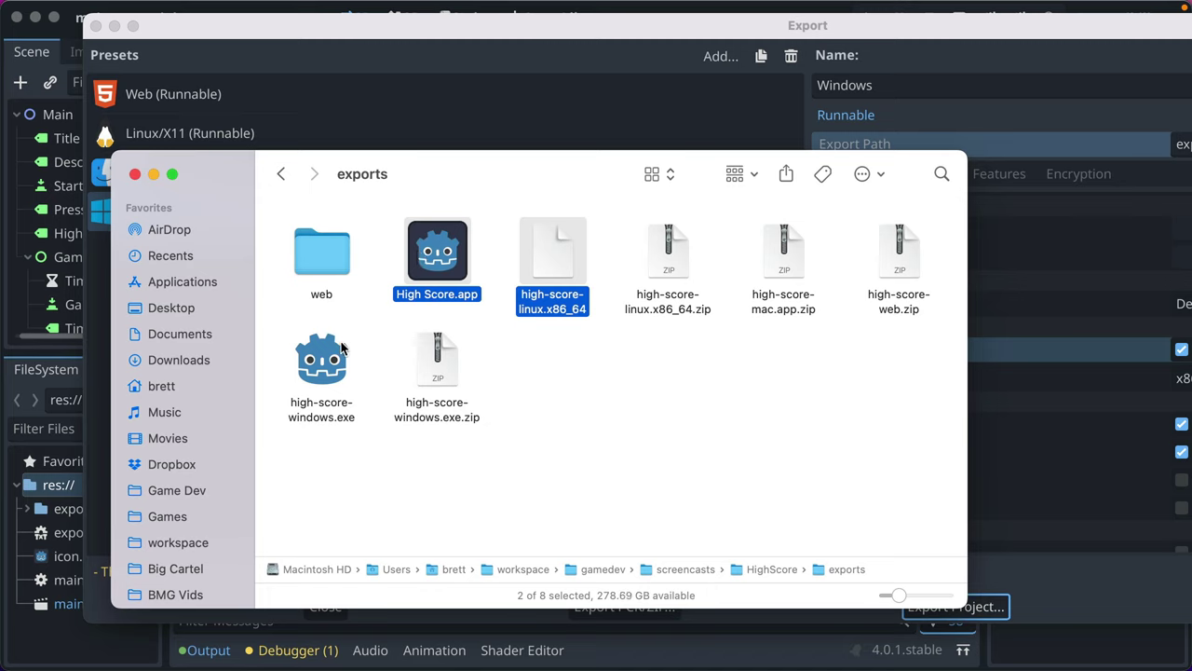
left_click(305, 364, "super")
left_click(674, 450)
left_click_drag(675, 451, 447, 380)
left_click(642, 386)
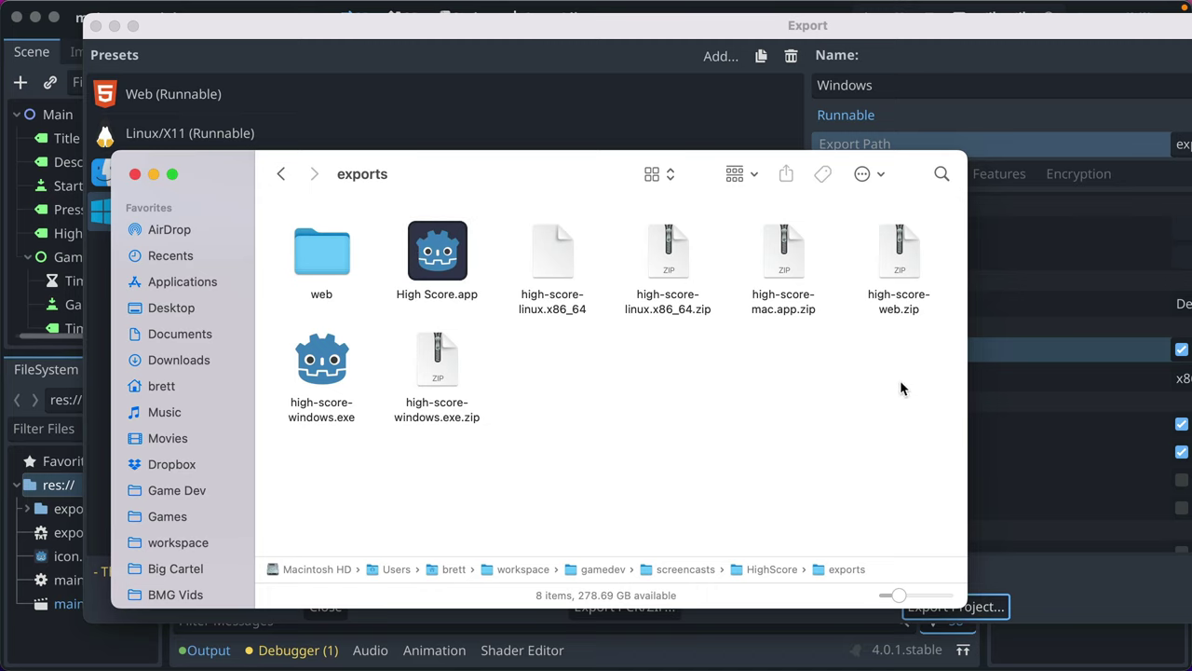
- Trash the six old export files and the leftover Windows executable, then return to Godot
left_click_drag(901, 388, 419, 247)
key("super+BackSpace")
left_click(419, 249)
key("super+BackSpace")
key("super+Tab")
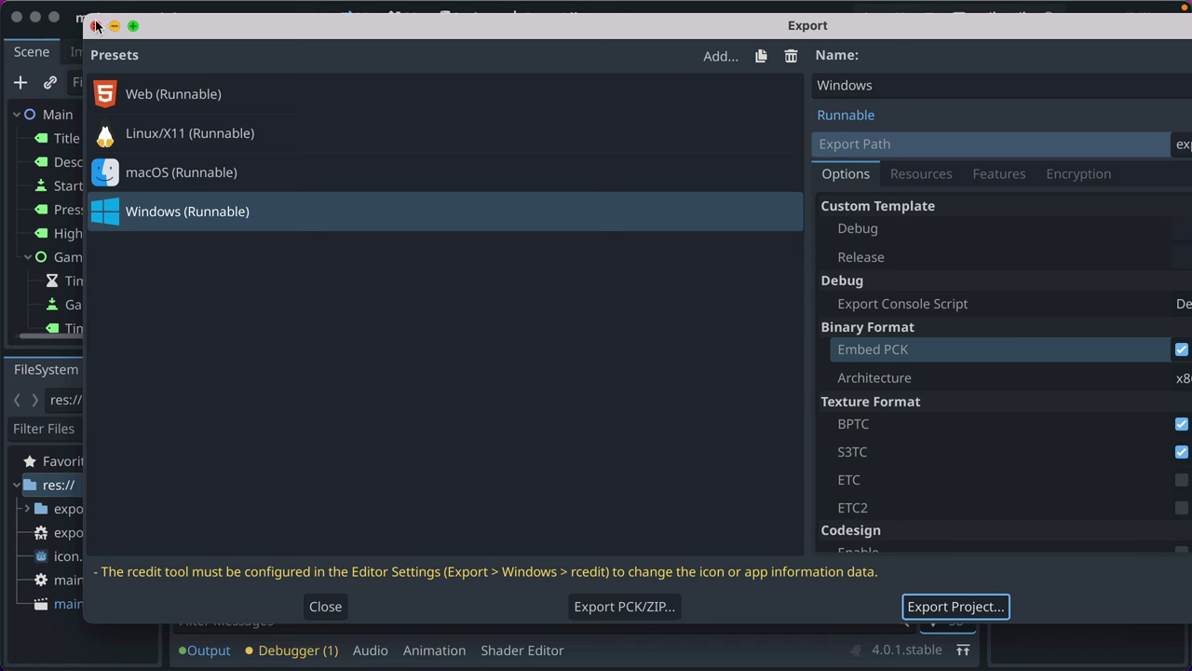
- Run Export All in Release mode after trashing the old web folder; Web fails, others succeed
left_click_drag(82, 43, 307, 43)
left_click_drag(449, 29, 205, 35)
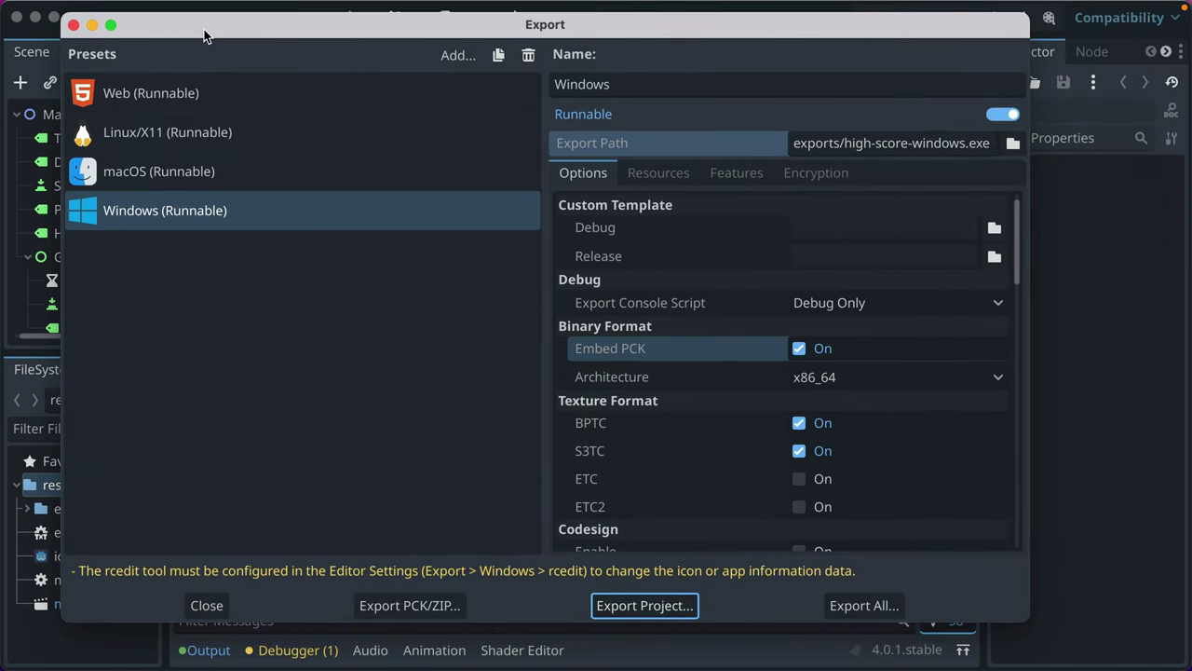
left_click(866, 607)
left_click(659, 352)
left_click_drag(552, 339, 225, 252)
key("super+BackSpace")
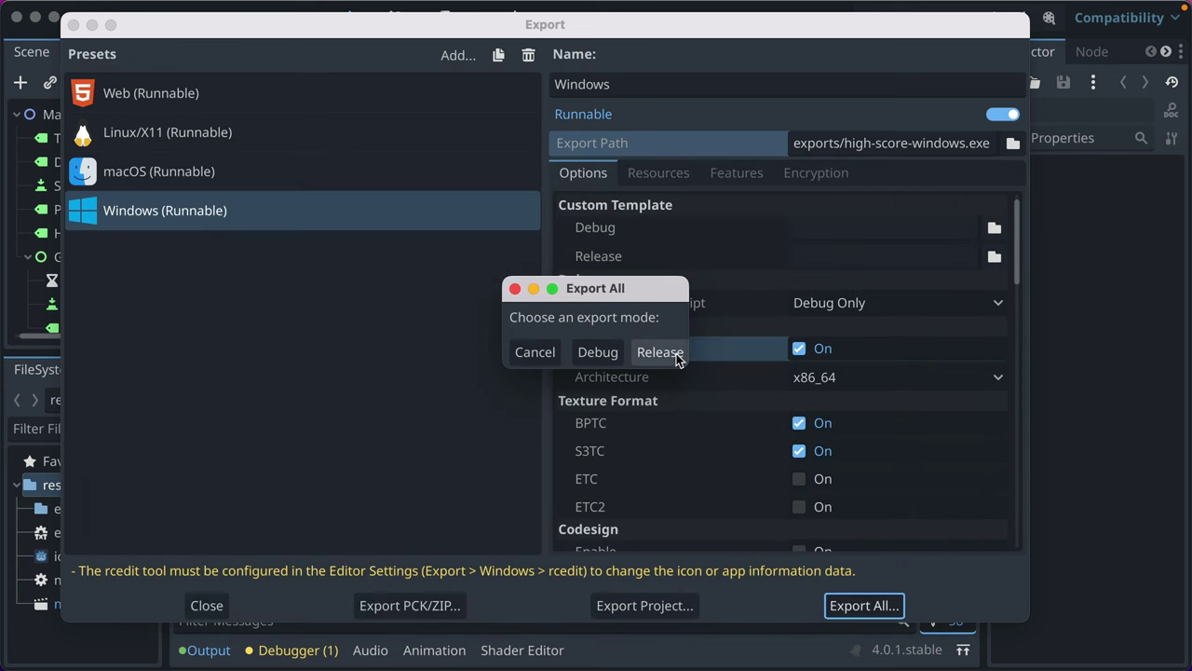
left_click(680, 352)
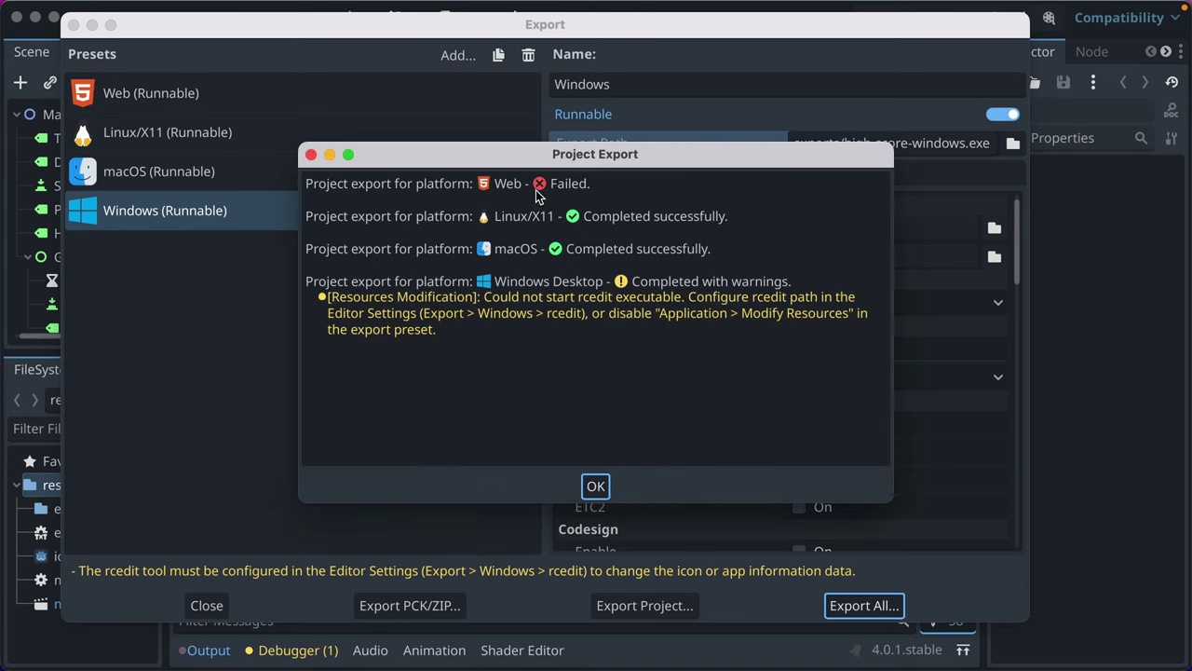
left_click(594, 486)
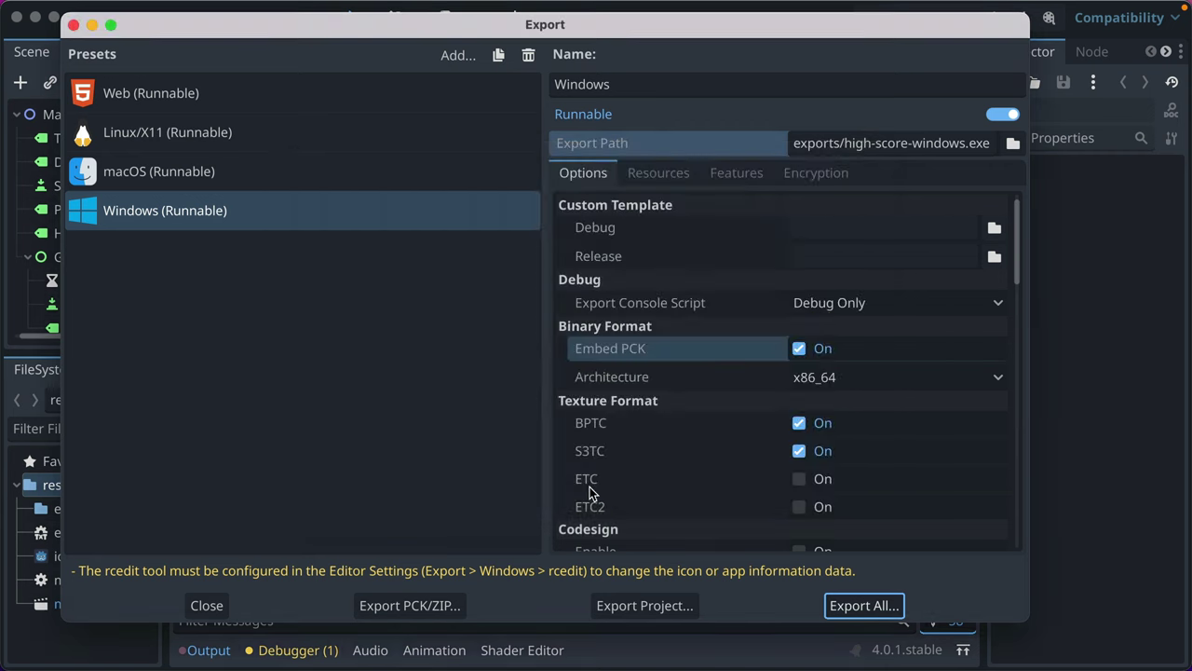
- Create a new web folder in exports and trash the three old high-score builds
left_click(226, 92)
key("super+Tab")
key("super+shift+n")
type("w")
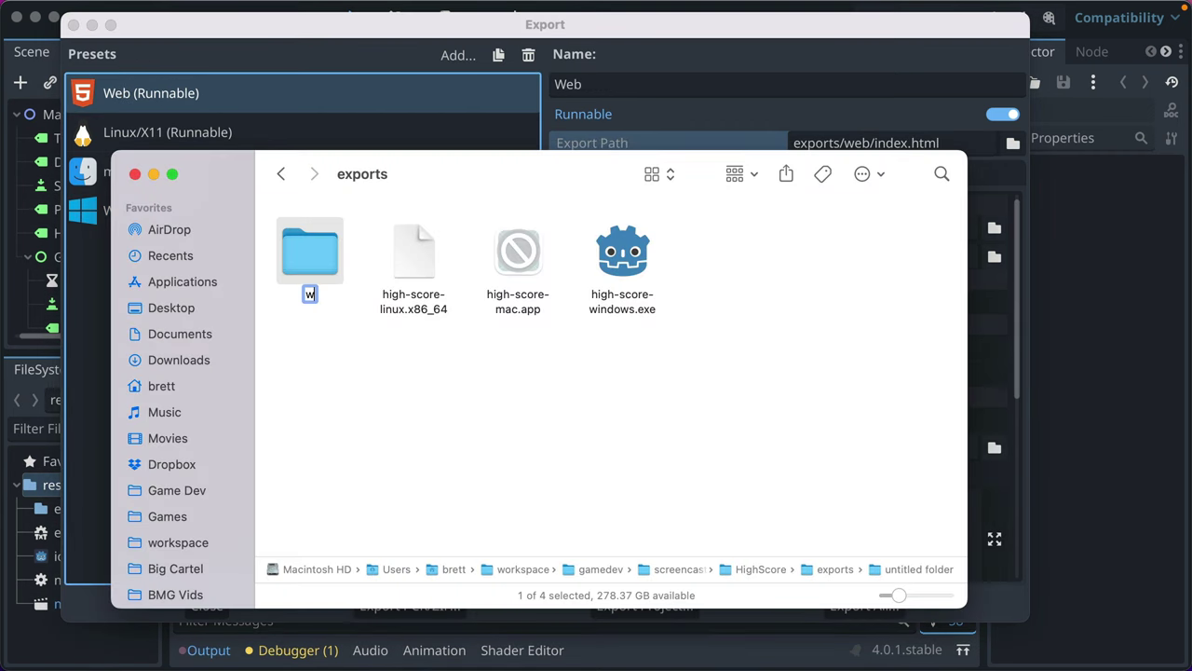
type("eb")
key("Return")
key("super+Tab")
- Re-run Export All in Release mode, now succeeding for Web, Linux, macOS and Windows
key("super+Tab")
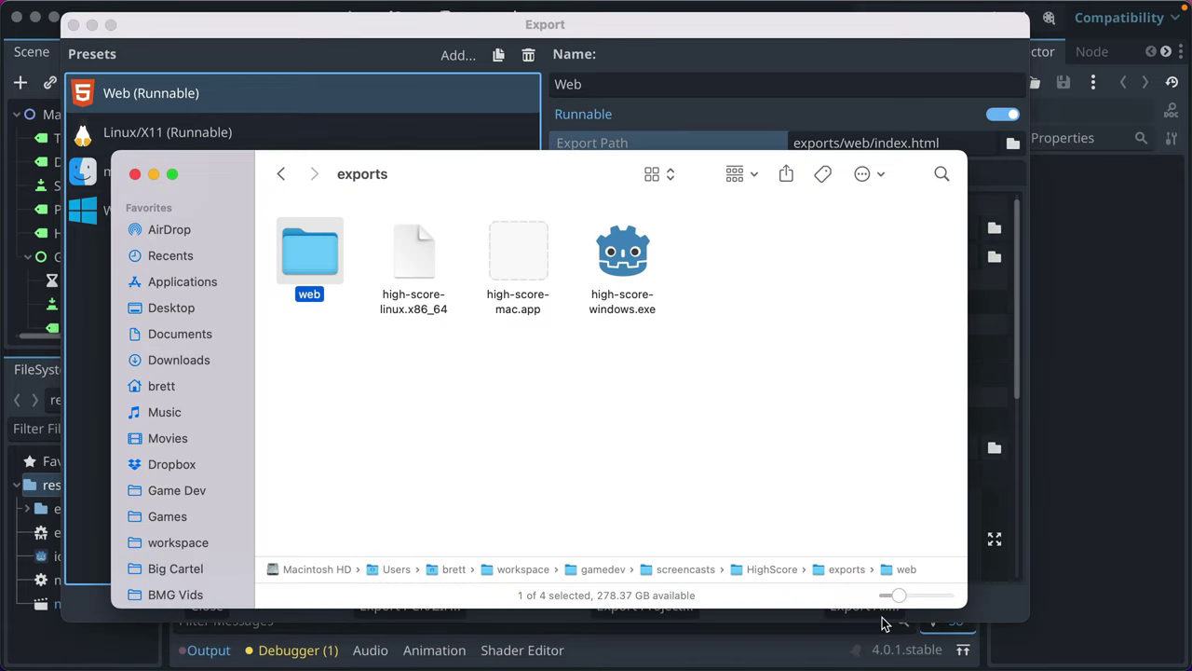
left_click_drag(793, 505, 441, 243)
key("super+BackSpace")
key("super+Tab")
left_click(843, 605)
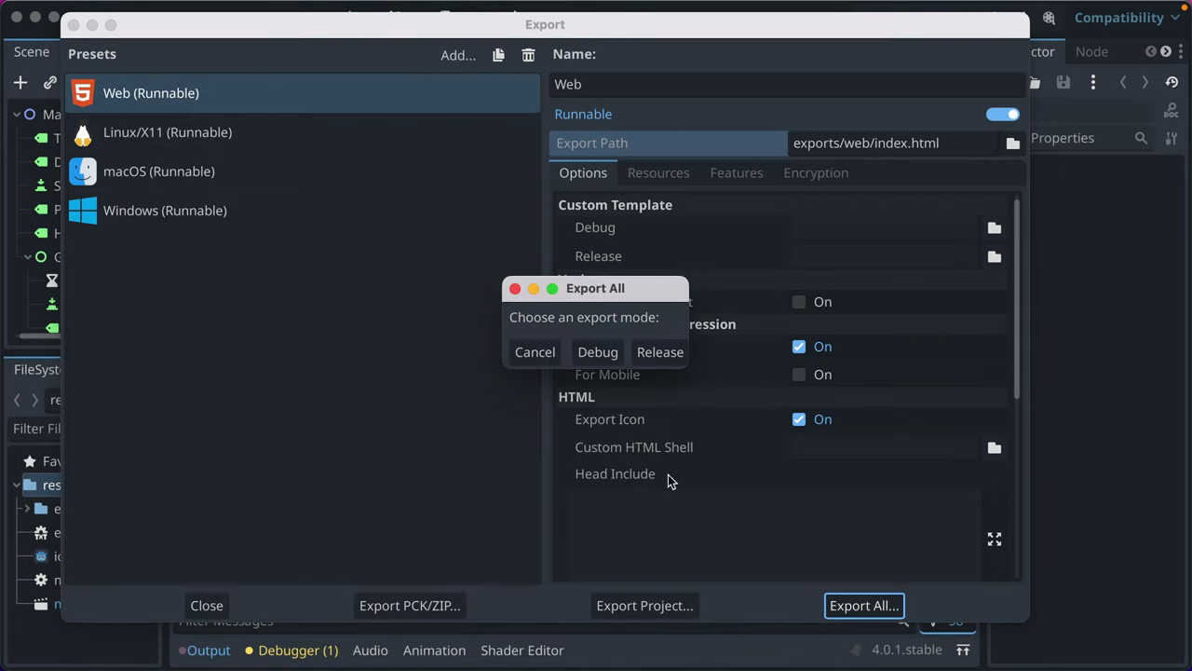
left_click(661, 353)
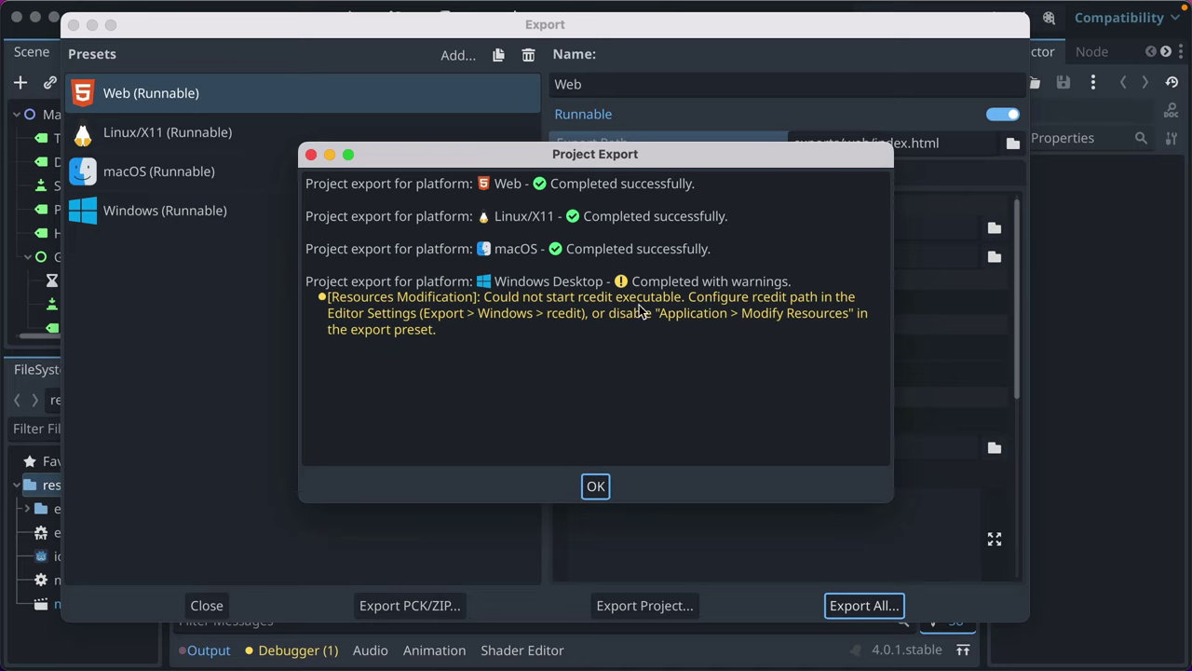
left_click(595, 486)
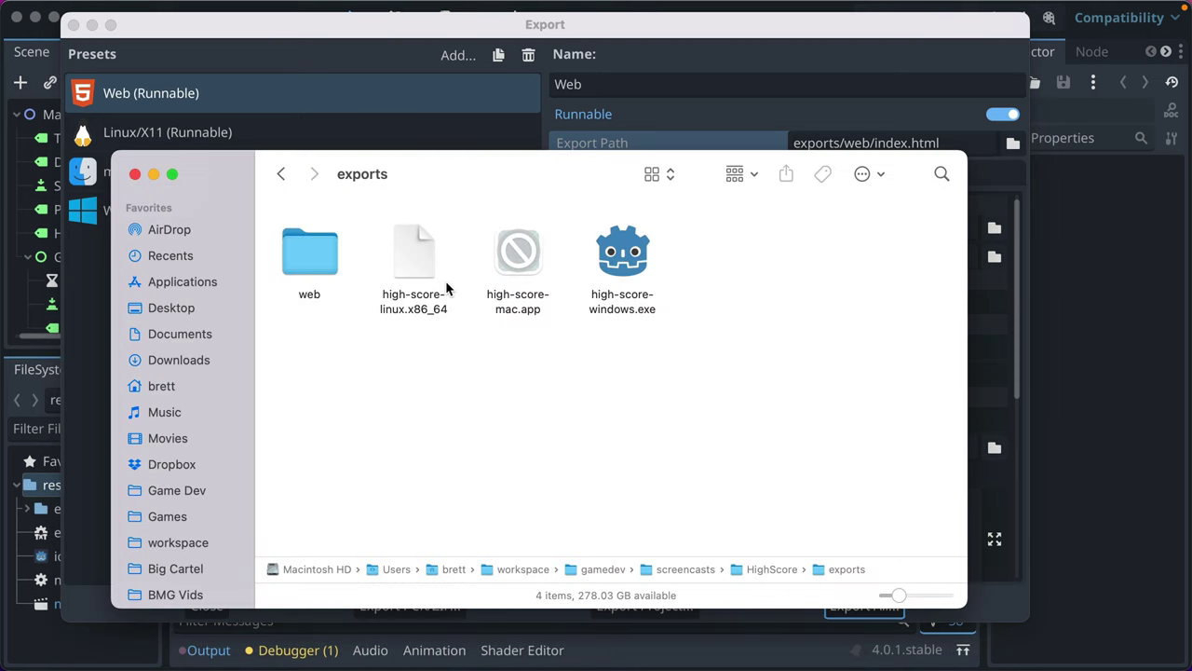
left_click_drag(745, 450, 368, 282)
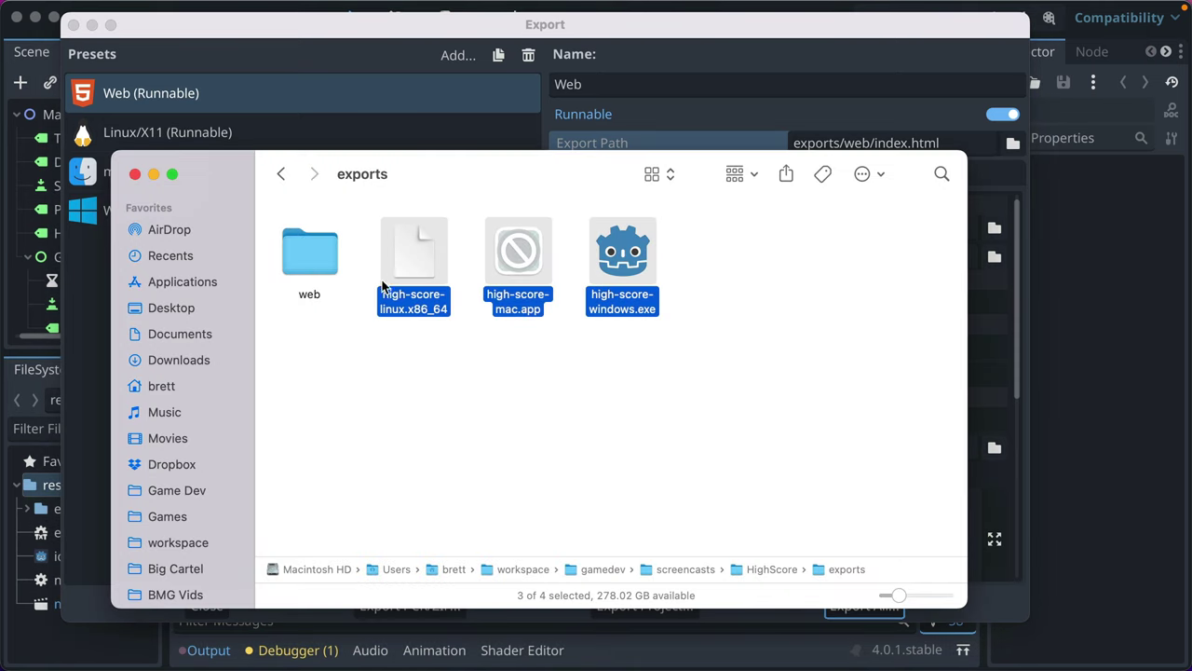
left_click(311, 245)
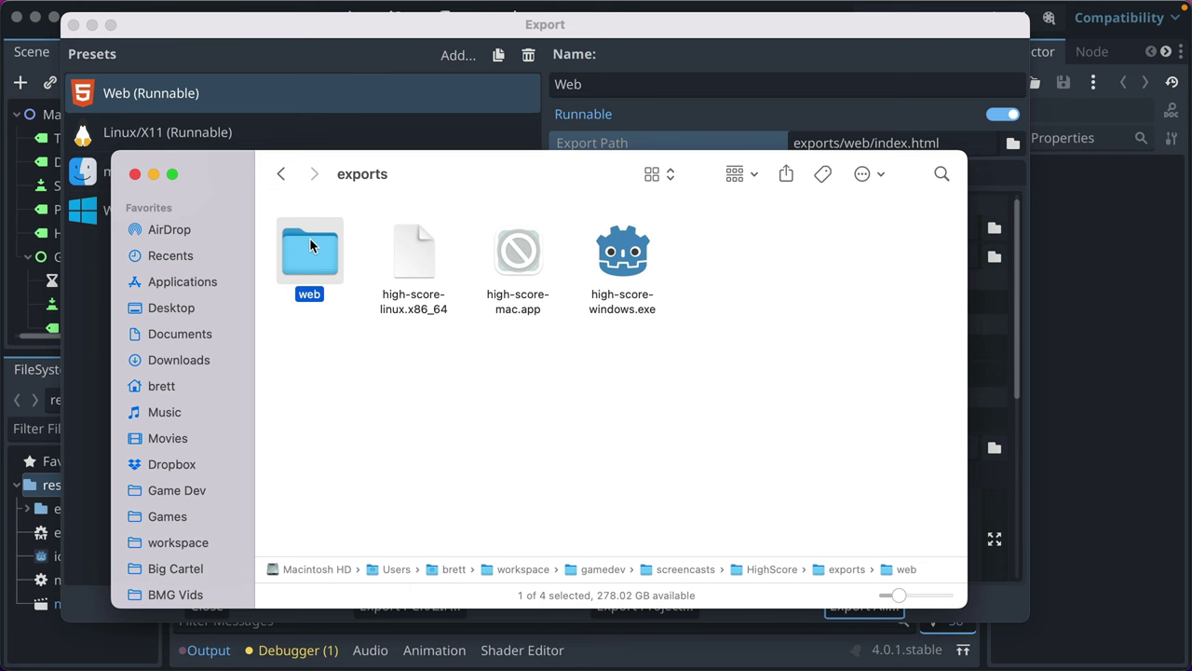
- Compress all nine web export files into Archive.zip and move it up to exports
double_click(309, 237)
key("super+a")
right_click(612, 244)
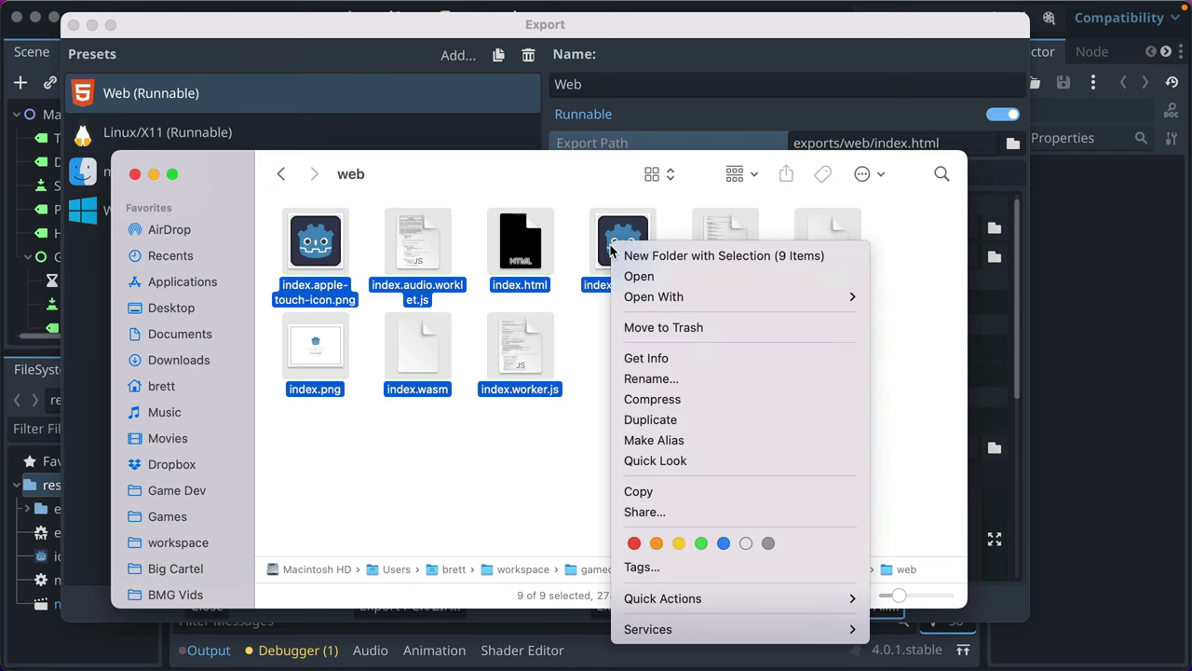
left_click(687, 401)
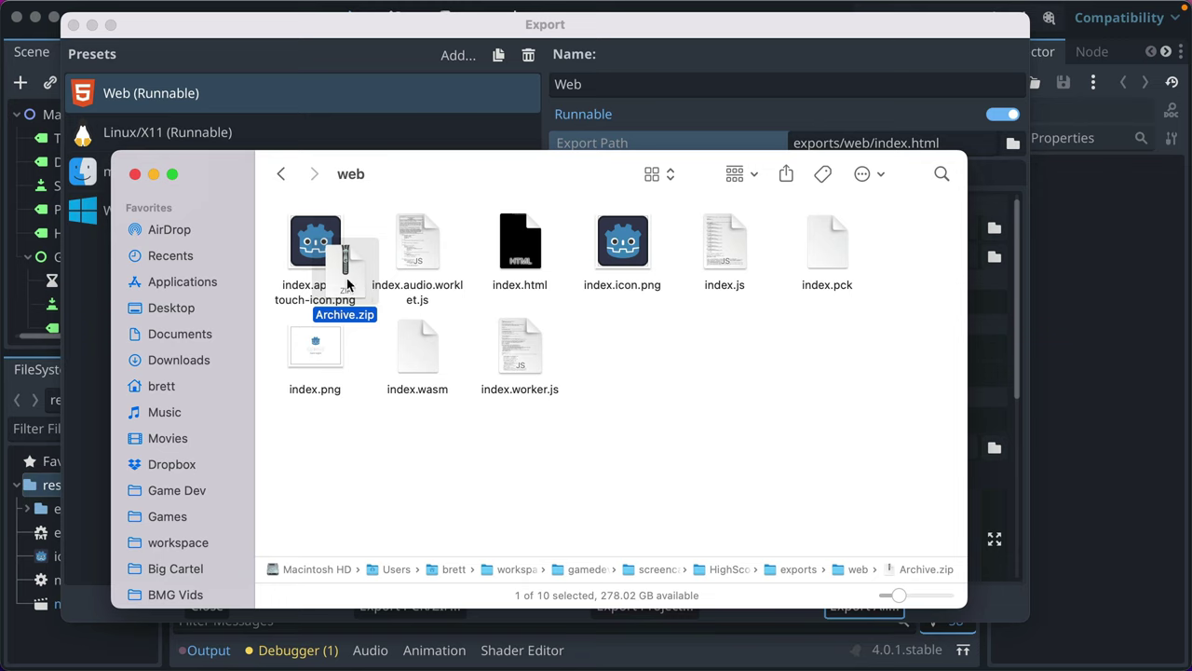
left_click_drag(346, 283, 850, 570)
left_click_drag(347, 268, 838, 570)
left_click_drag(376, 277, 799, 572)
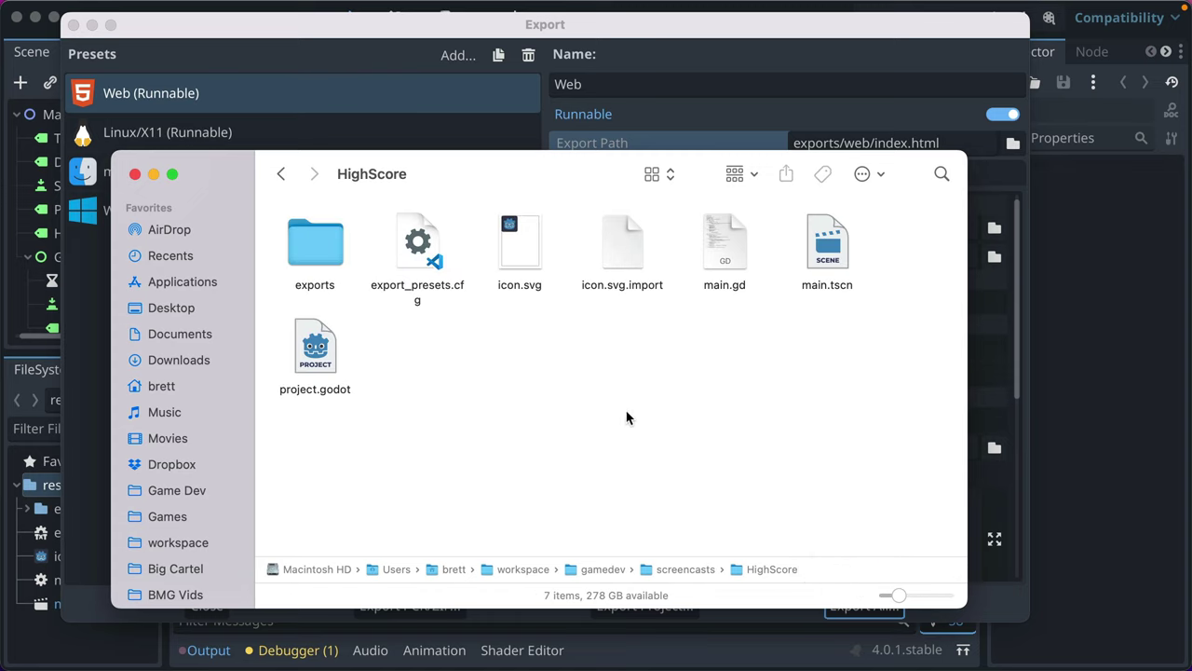
- Rename Archive.zip to high-score-web.zip in the exports folder
double_click(332, 240)
left_click(430, 247)
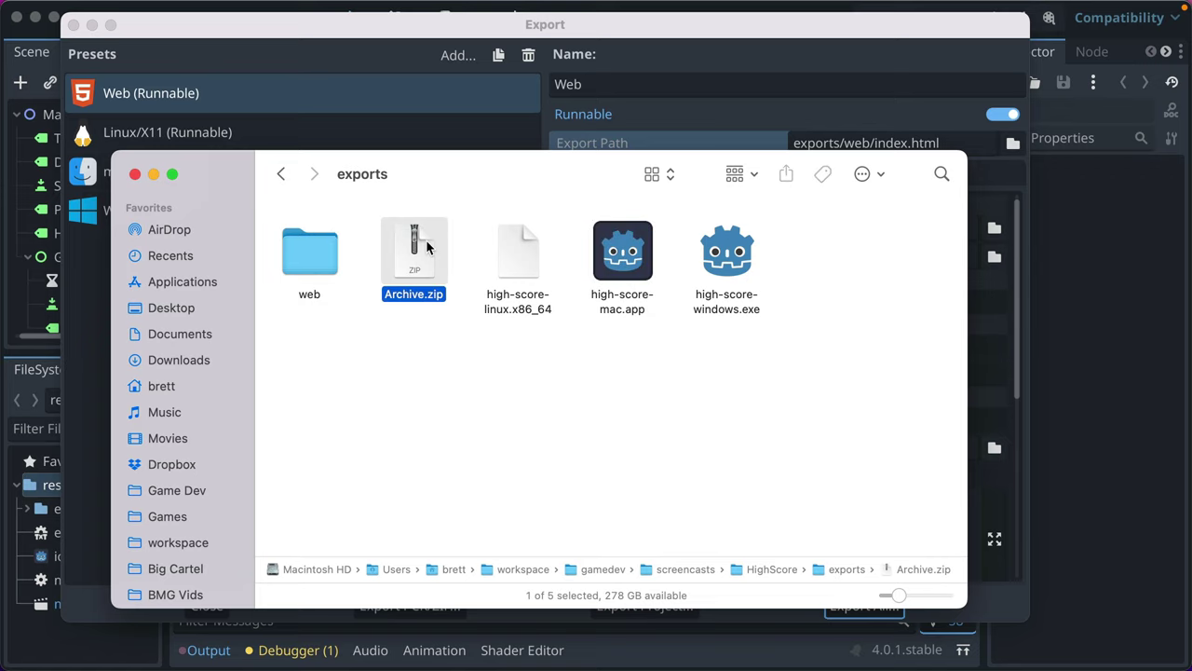
key("Return")
type("high-score-")
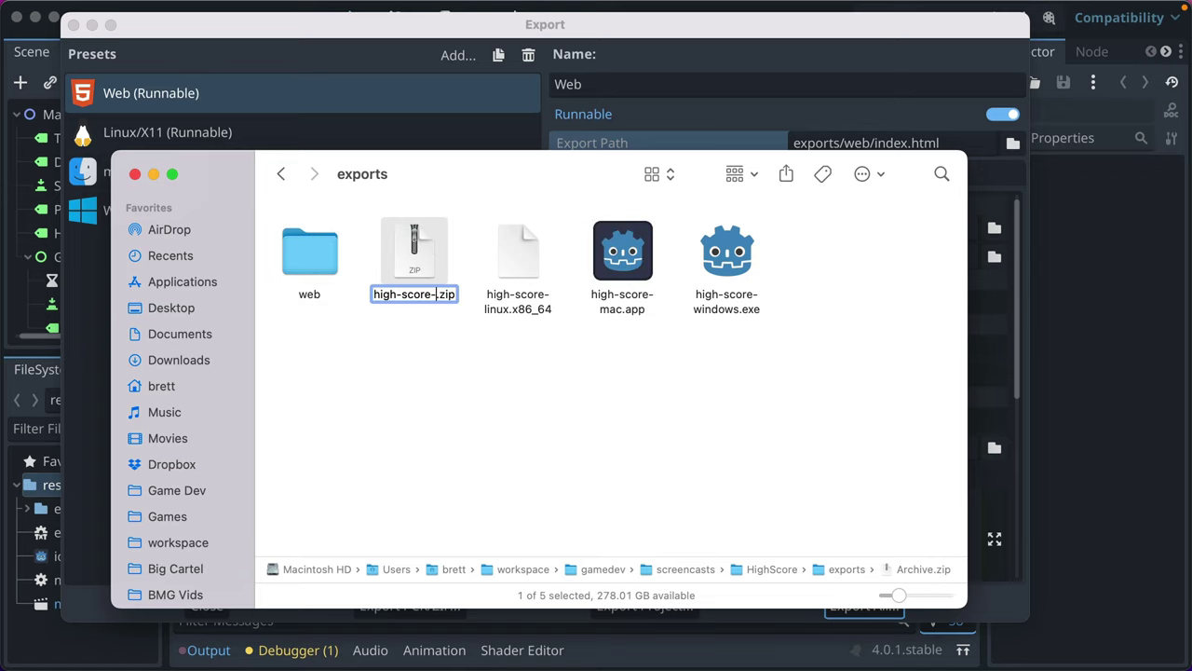
type("web")
key("Return")
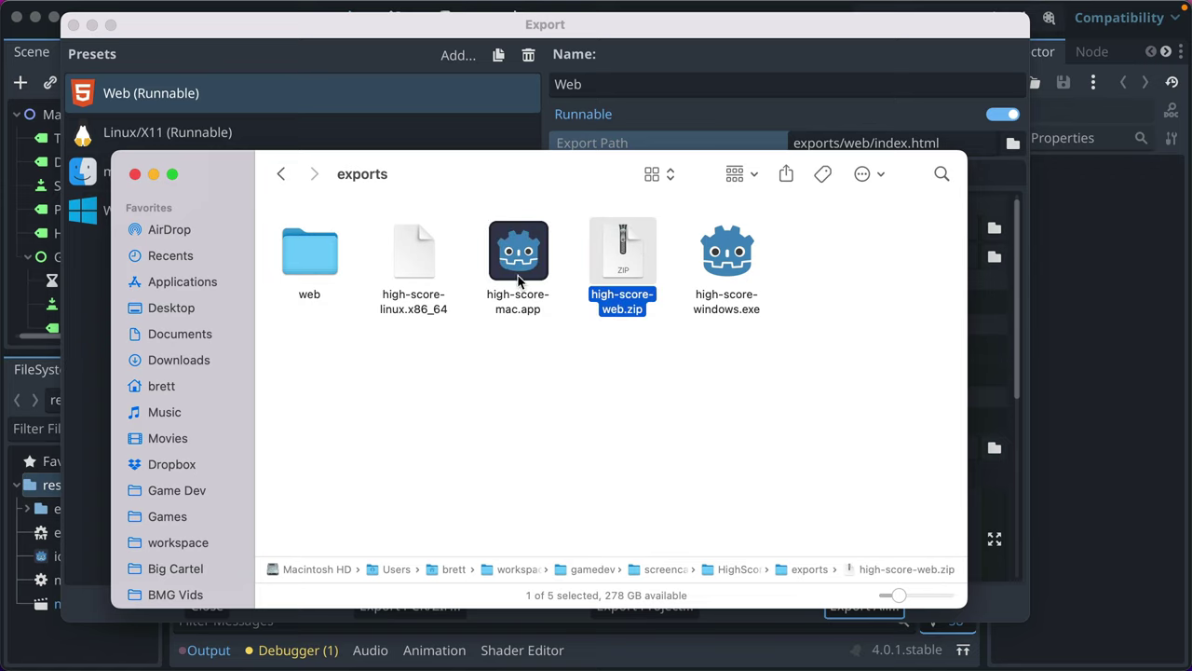
- Compress the mac app, Windows executable and Linux build into separate zips
right_click(520, 279)
left_click(584, 410)
right_click(725, 256)
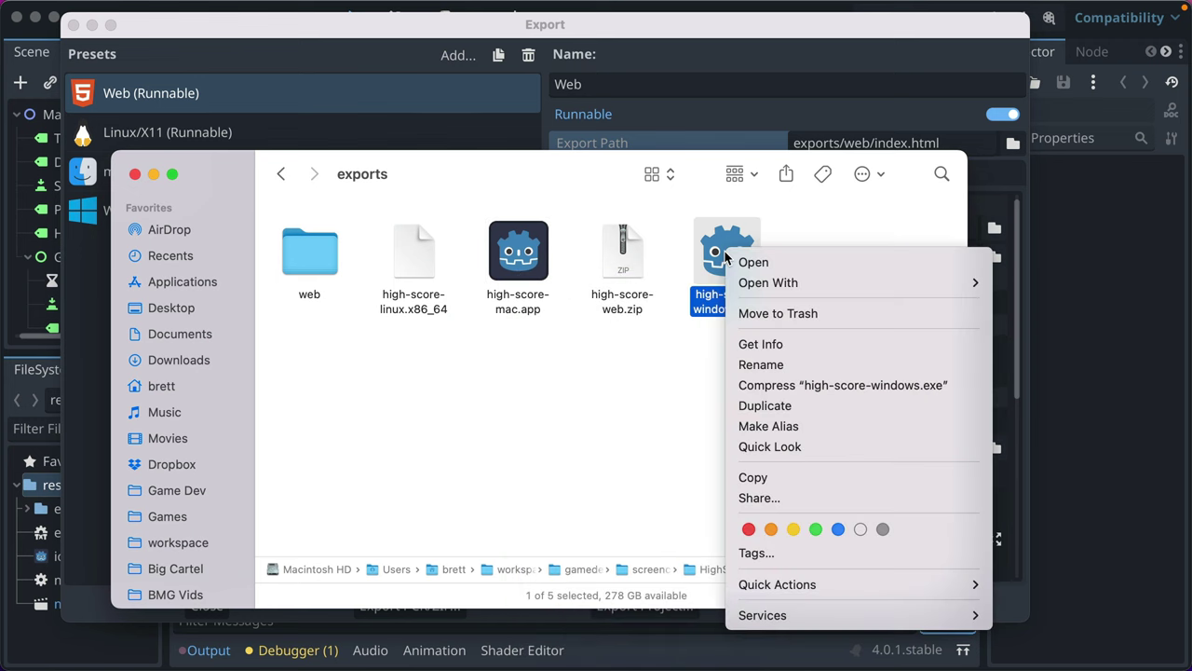
left_click(792, 387)
right_click(408, 249)
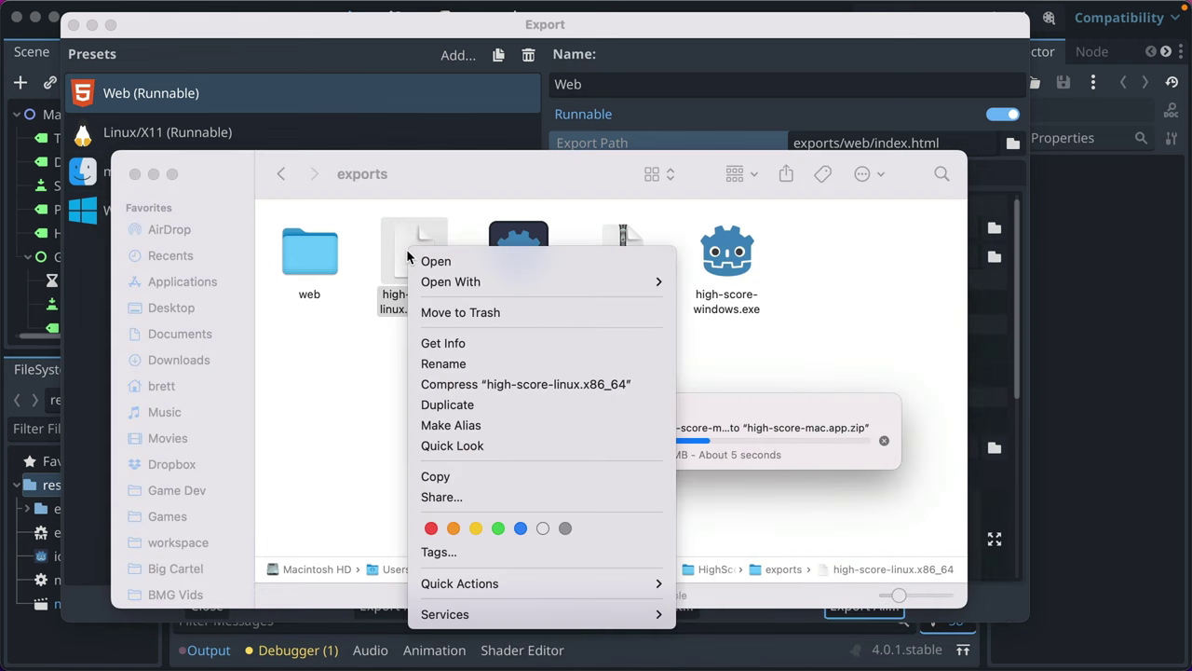
left_click(485, 384)
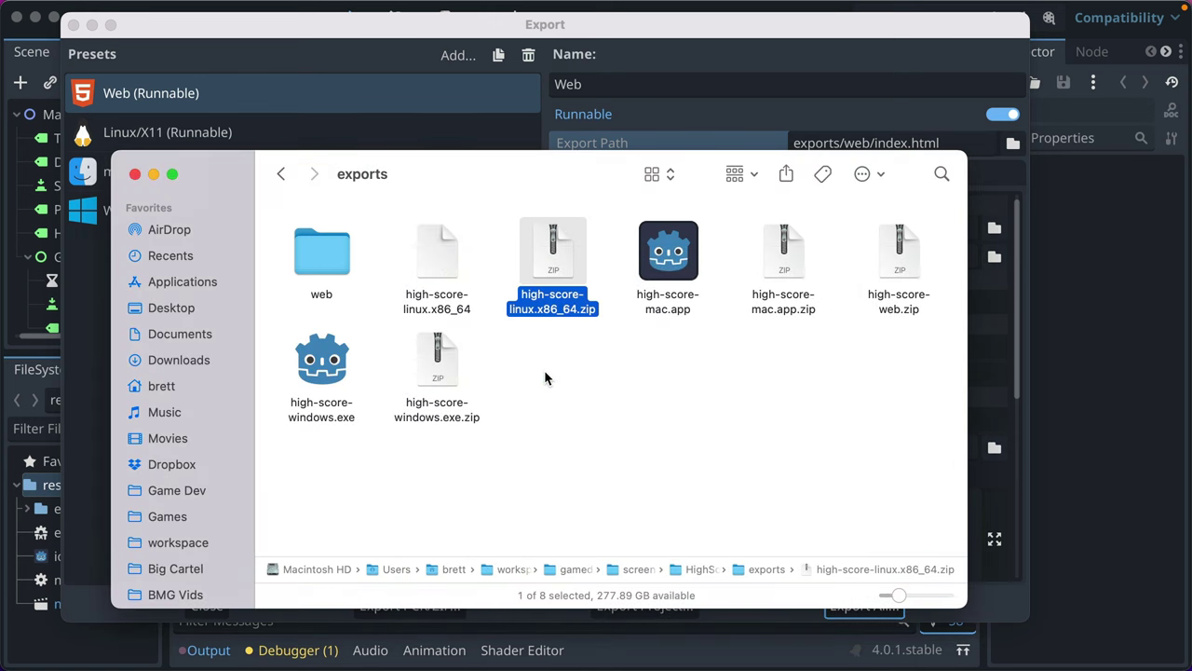
- Select the Windows, Linux, mac and web zips together
left_click(445, 377)
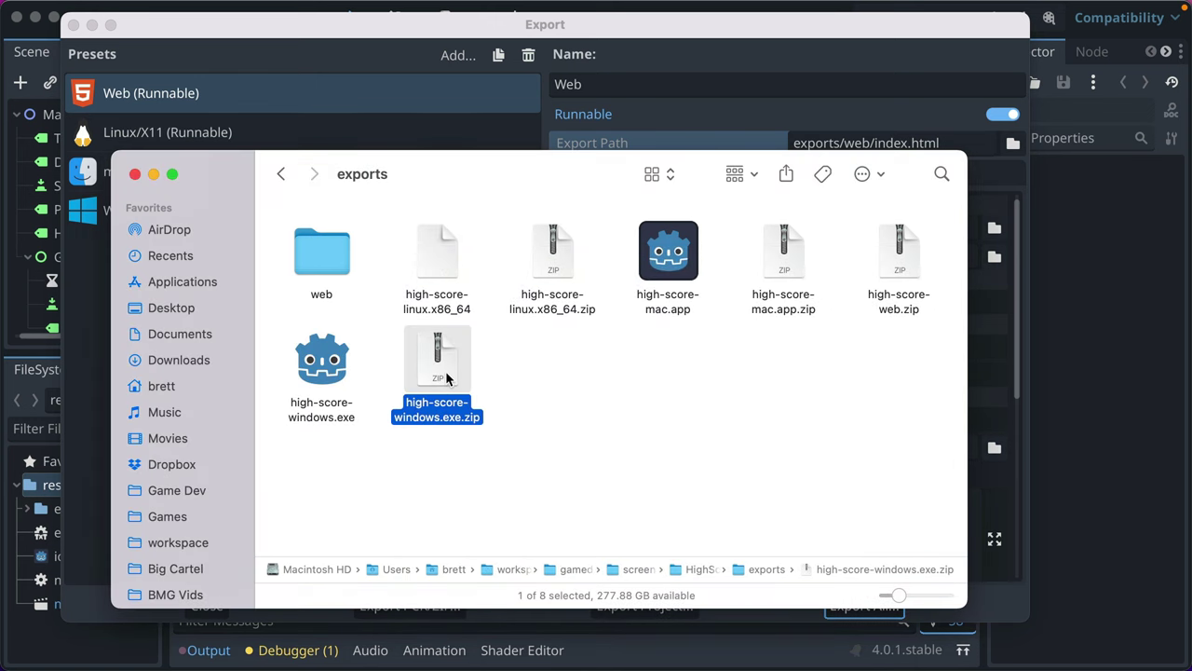
left_click(561, 264, "super")
left_click(787, 268, "super")
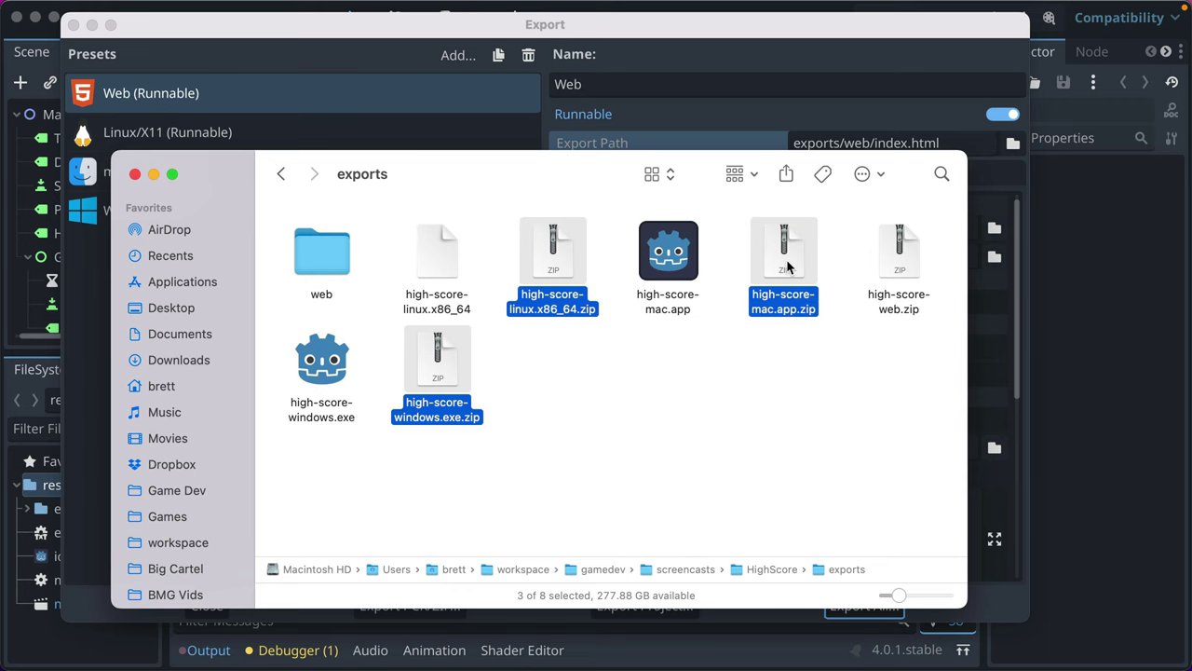
left_click(908, 261, "super")
- Upload the mac and Windows zips to the itch.io edit page
key("super+Tab")
key("super+Tab")
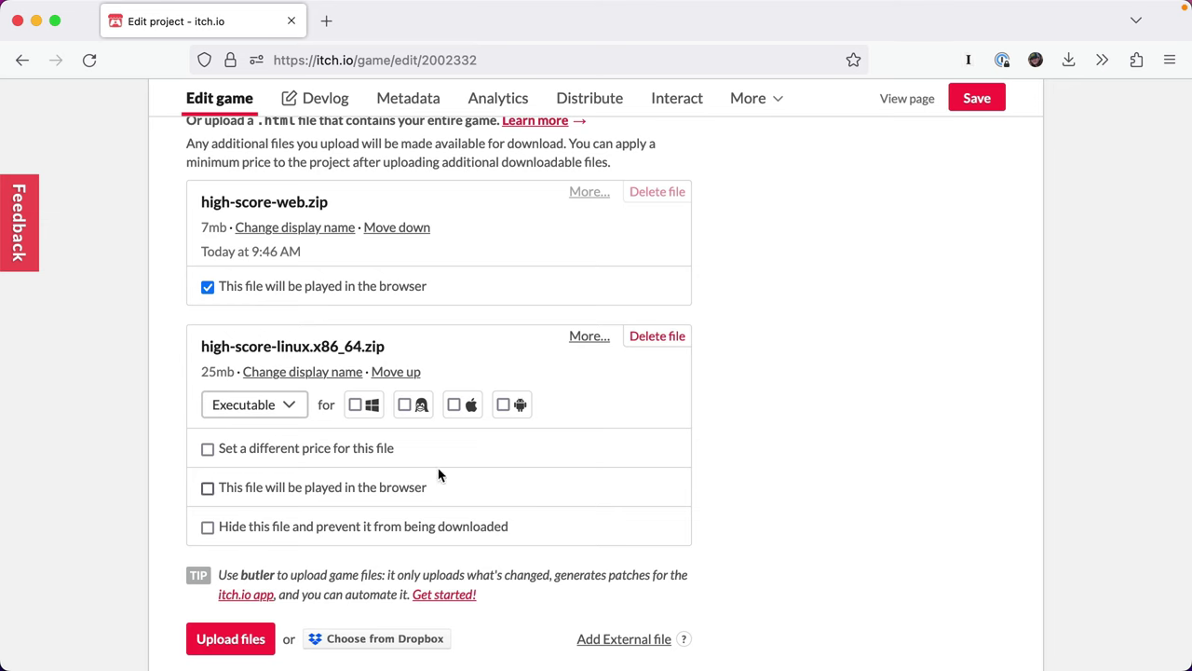
left_click(219, 634)
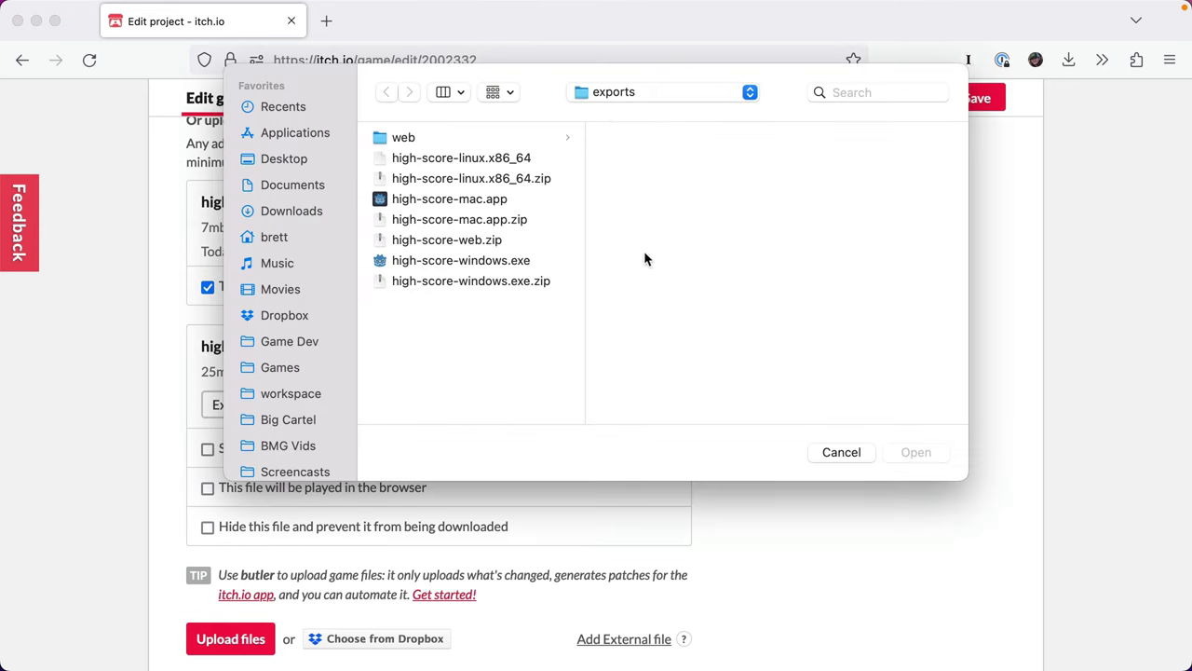
left_click(458, 222)
left_click(457, 281, "super")
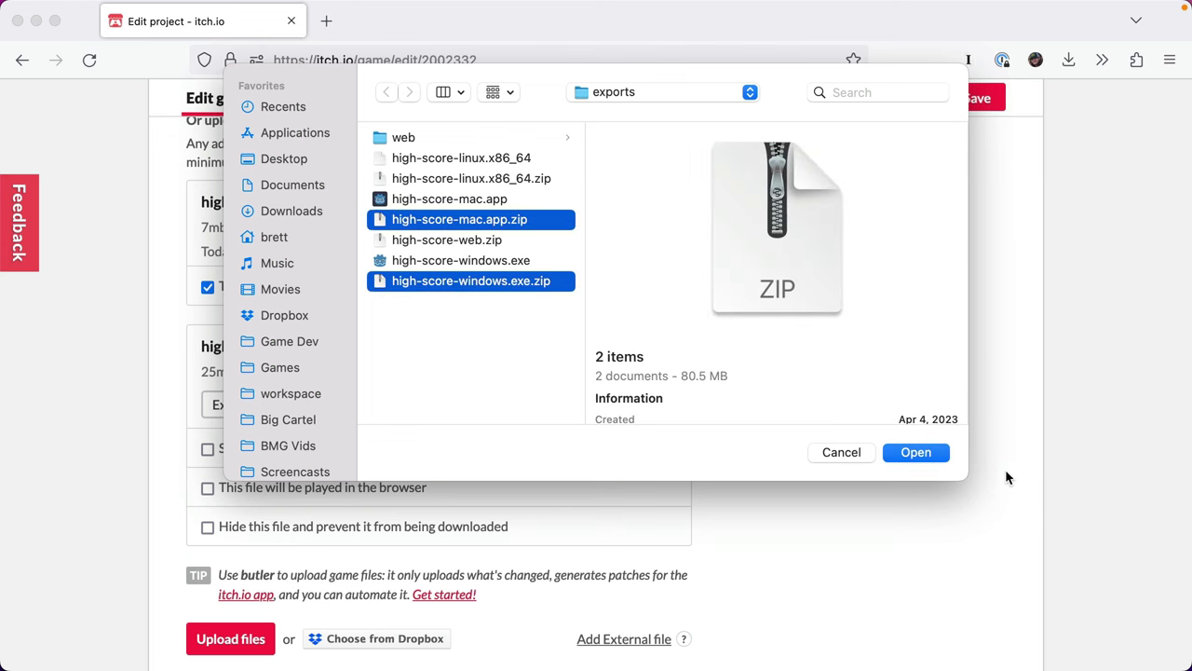
left_click(916, 451)
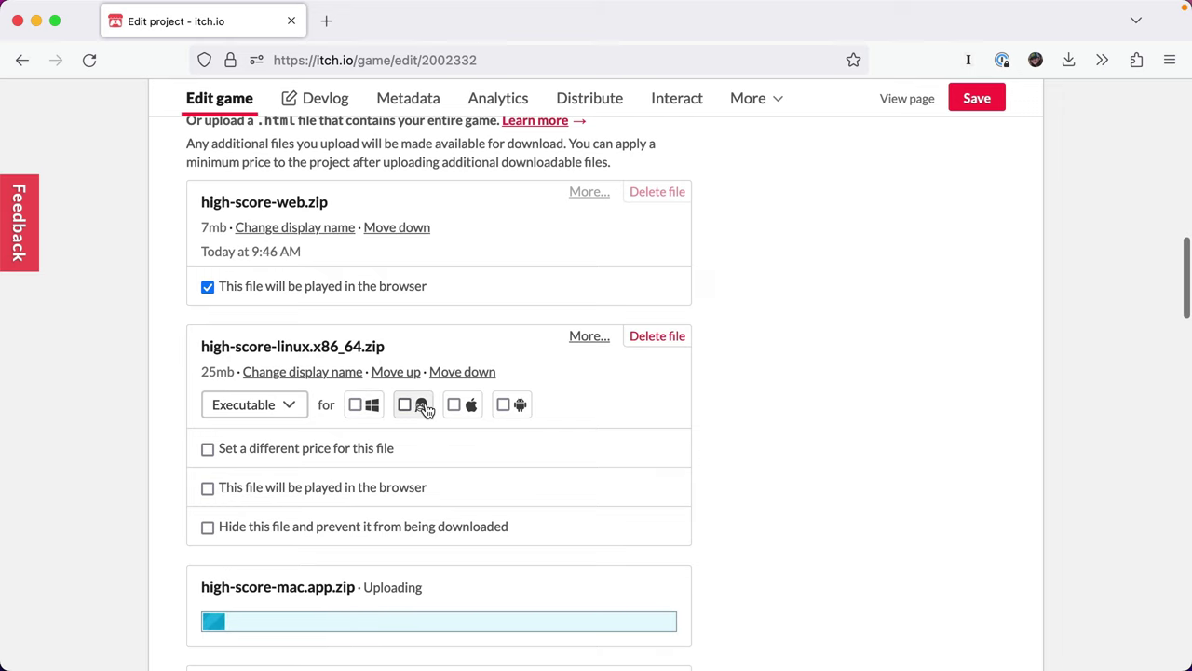
- Tag the Linux zip as a Linux executable
left_click(418, 404)
scroll(418, 404, "down", 2)
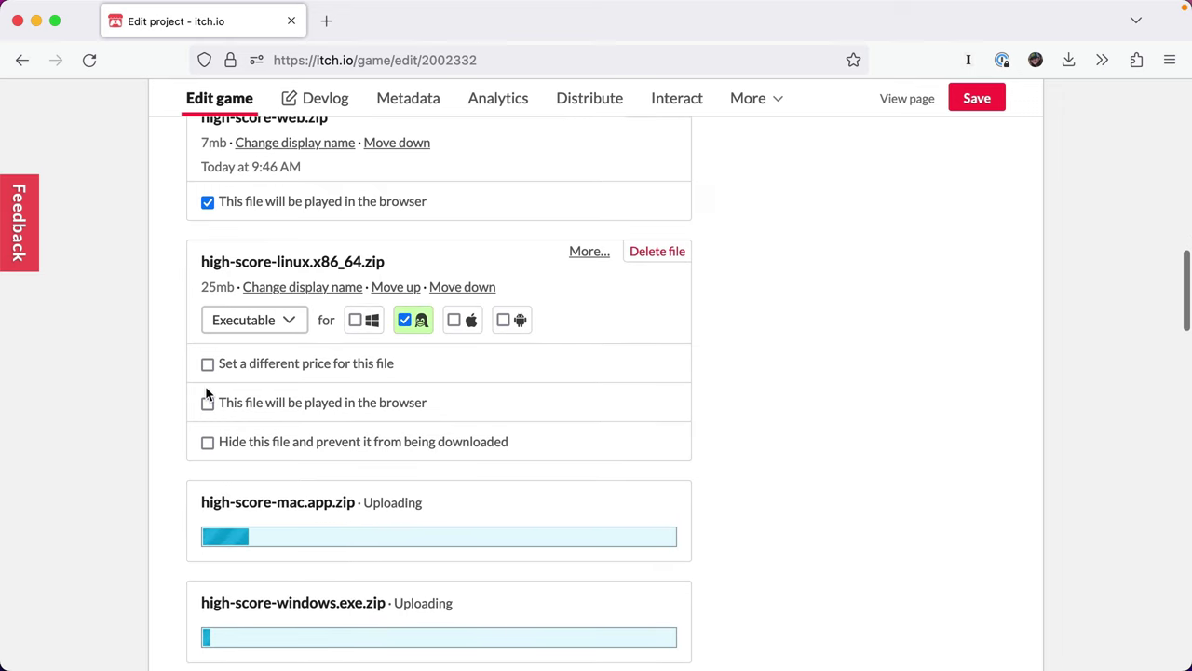
scroll(207, 391, "down", 2)
left_click(254, 240)
left_click(254, 239)
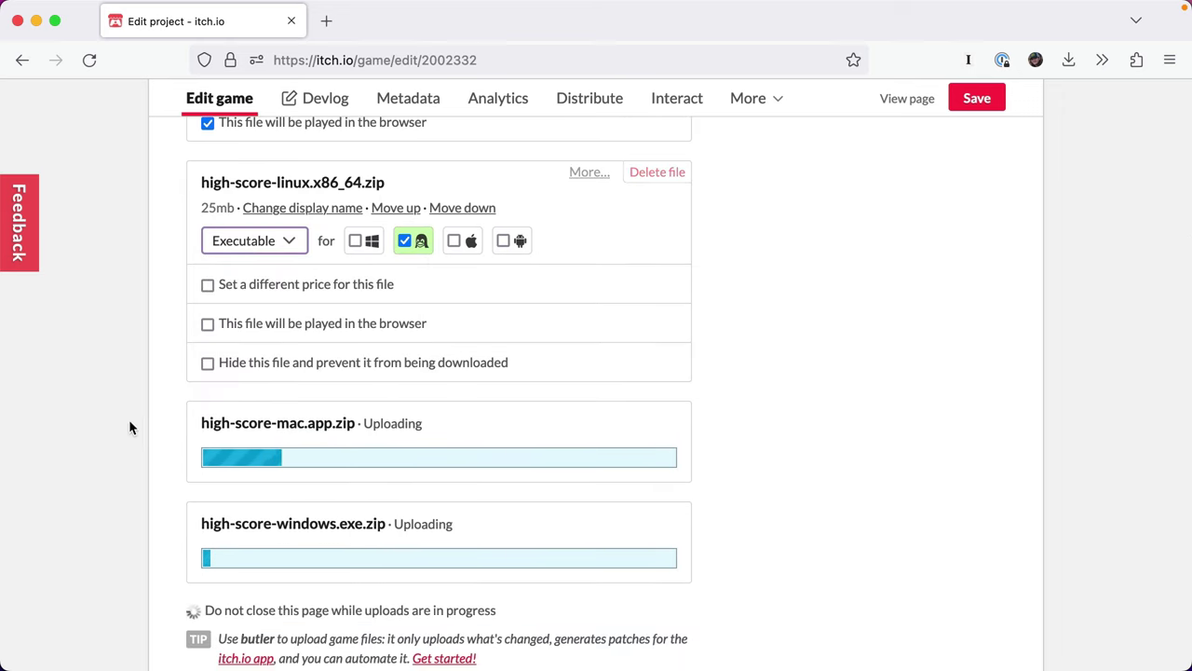
scroll(135, 425, "up", 2)
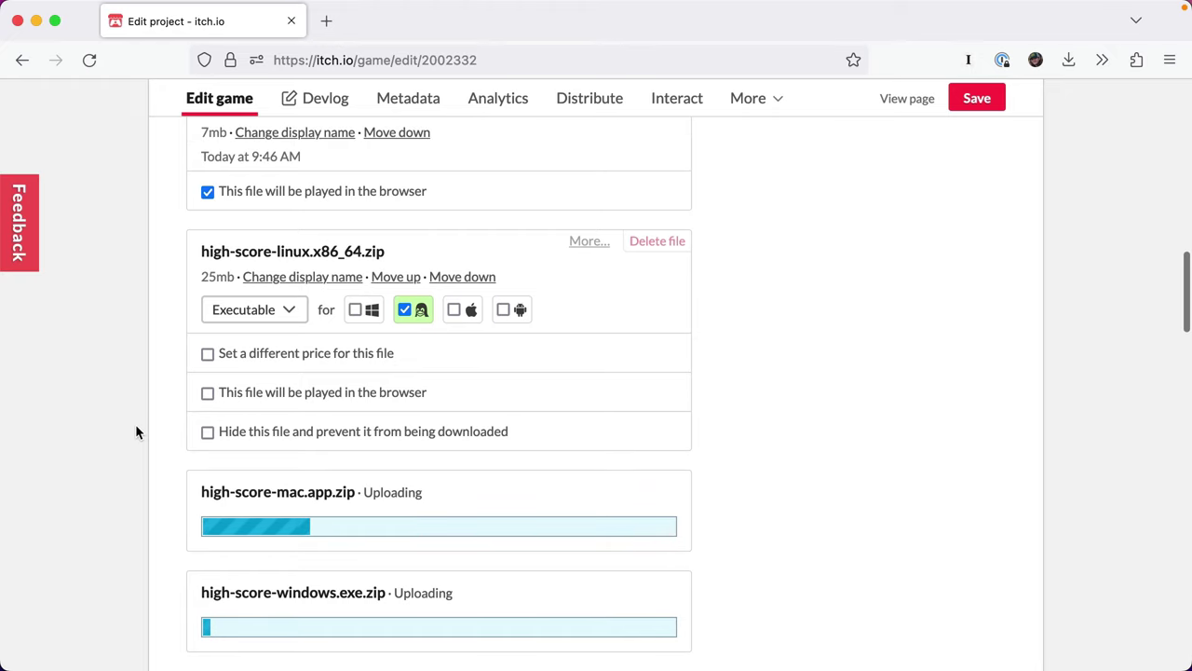
key("super+Tab")
key("super+Tab")
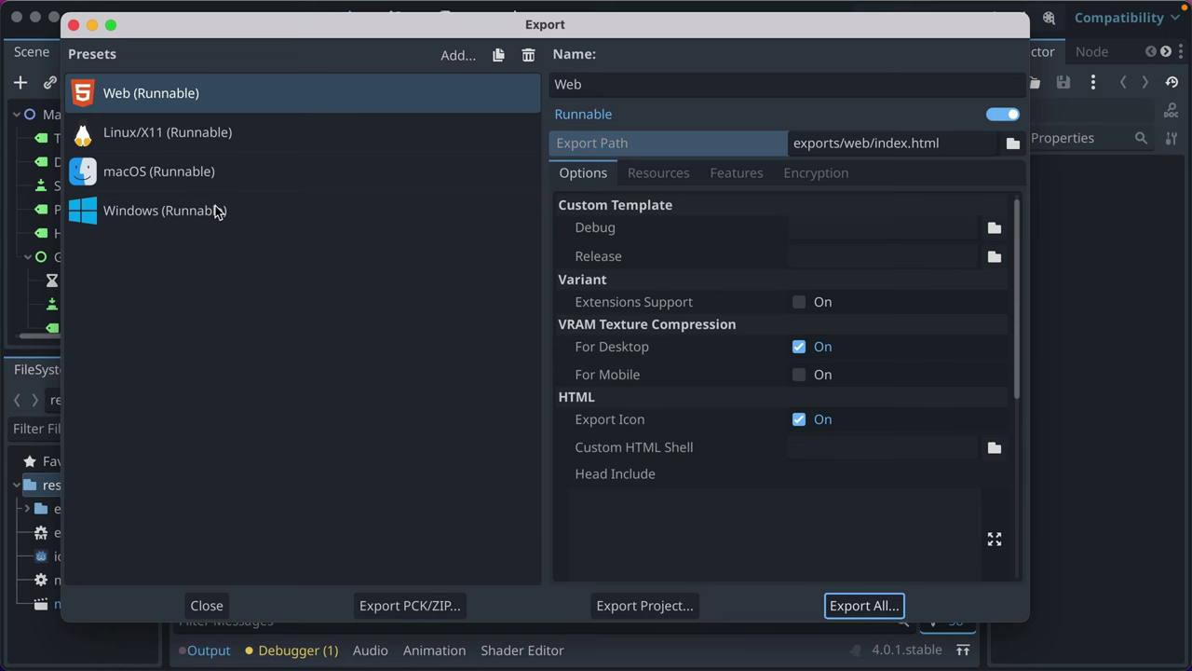
- Close the Export window and reopen it from the Project menu
left_click(195, 603)
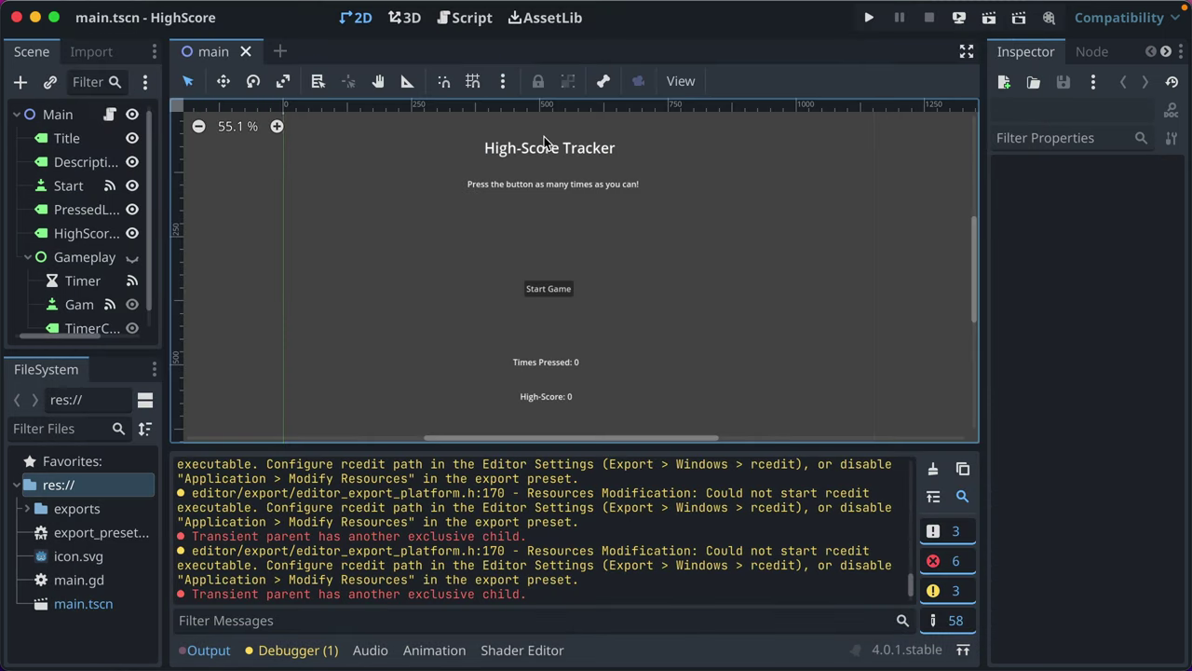
left_click(458, 185)
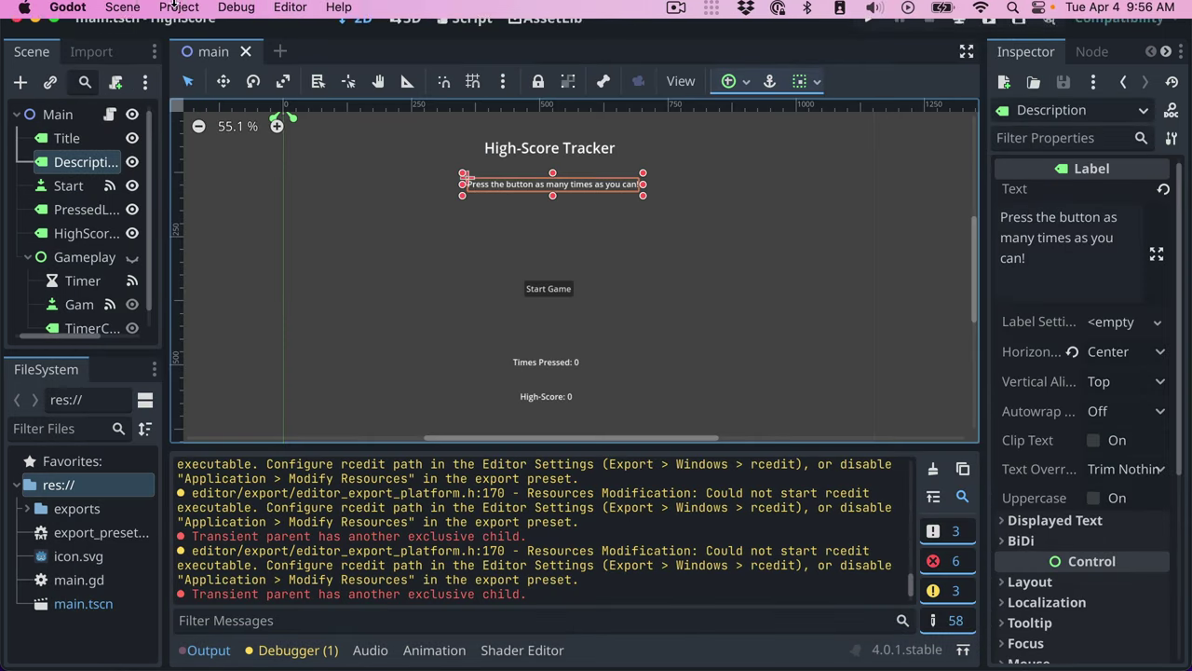
left_click(178, 10)
left_click(206, 38)
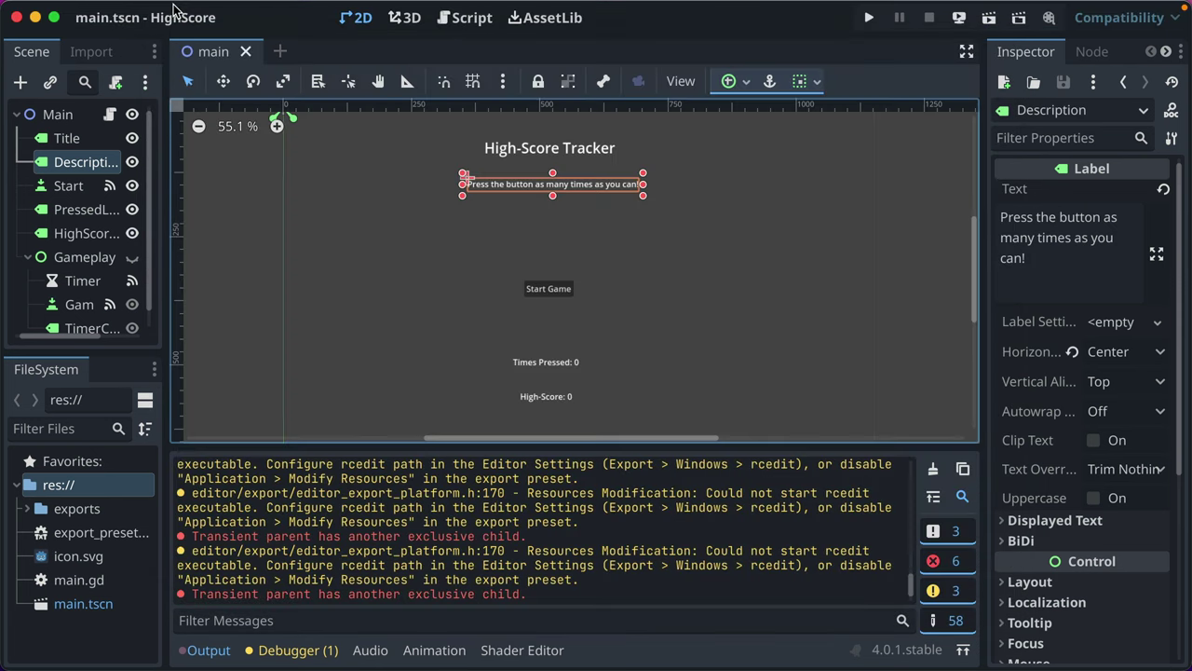
left_click(178, 10)
left_click(180, 100)
- Export all four presets with Export All, then bring up Finder's exports folder
left_click(865, 607)
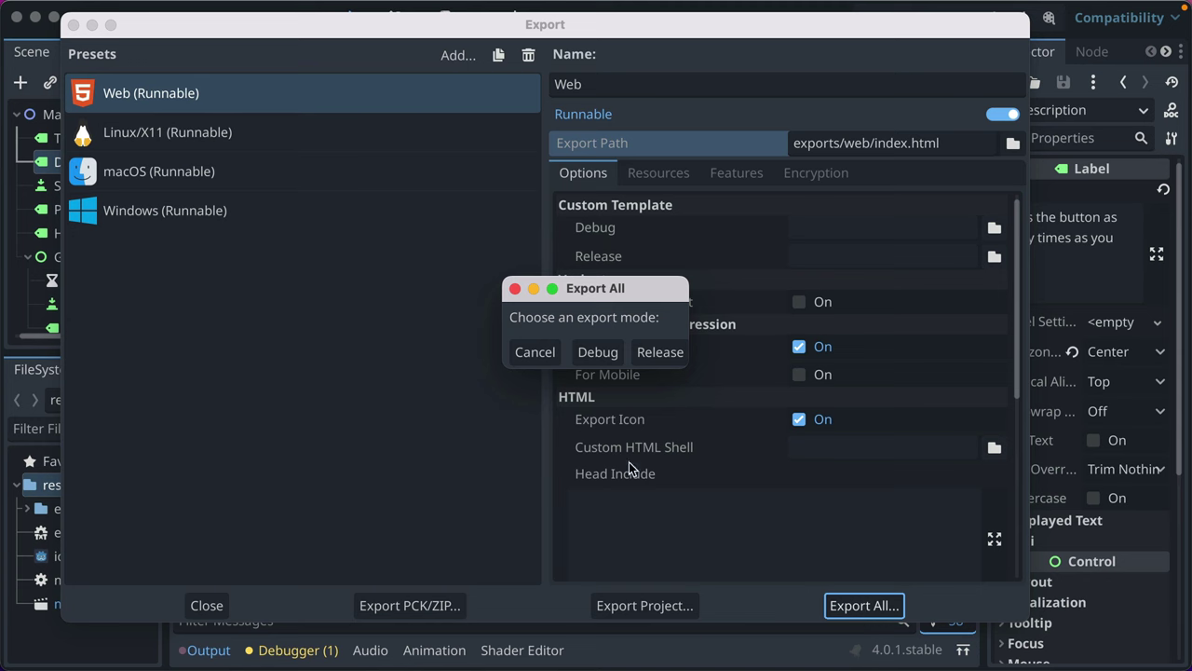
left_click(534, 352)
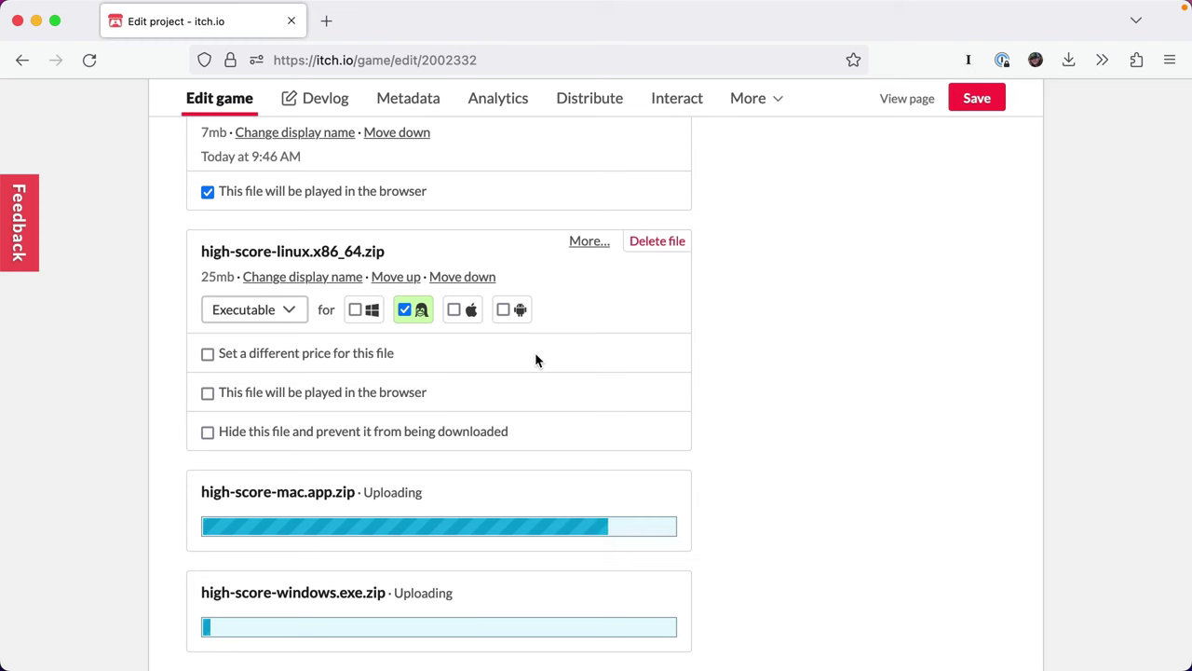
key("super+Tab")
left_click(306, 350)
left_click(756, 454)
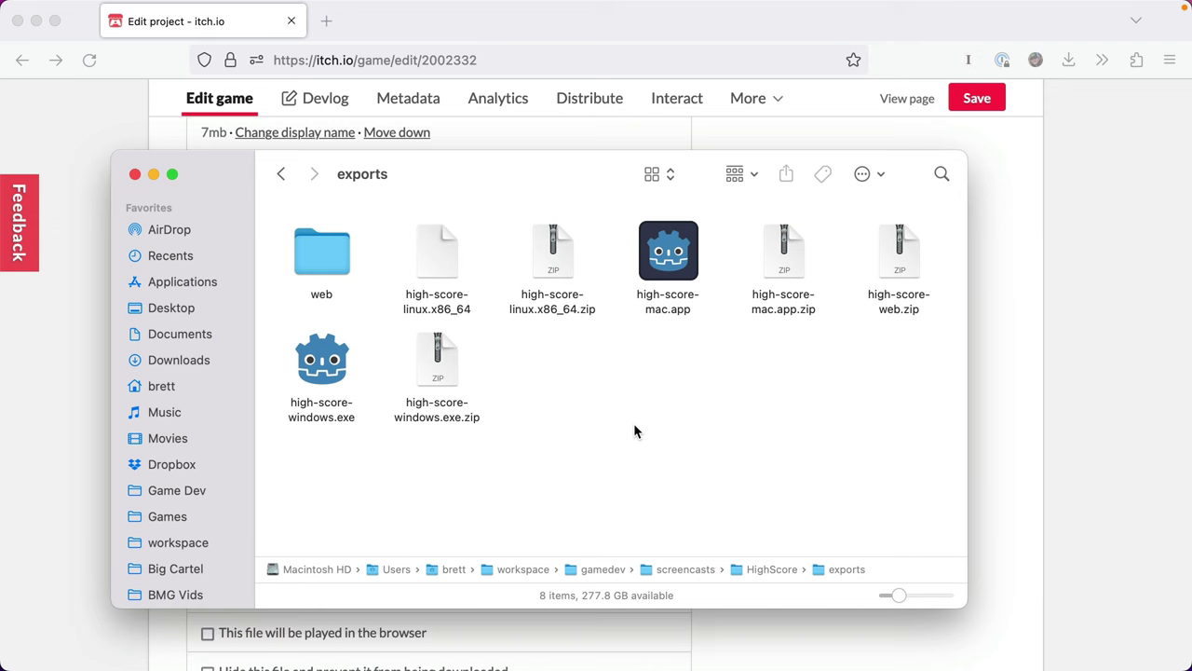
- Tag the mac zip as a macOS build and the Windows zip as a Windows build
key("super+Tab")
scroll(231, 456, "down", 3)
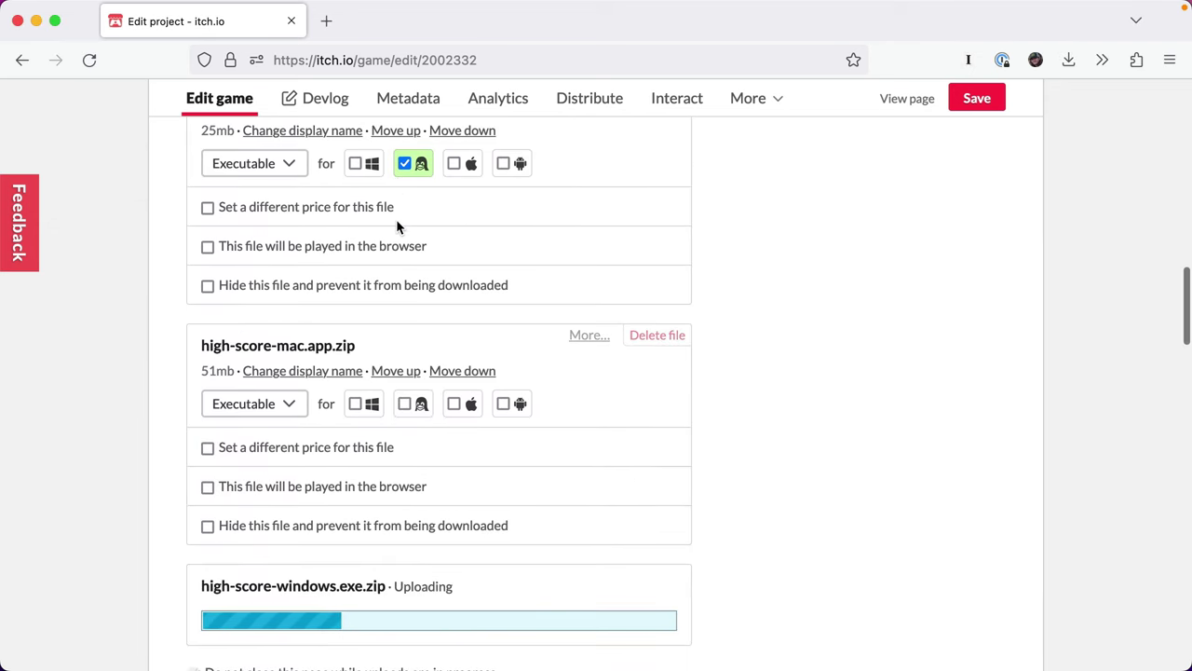
scroll(428, 326, "up", 2)
left_click(461, 435)
scroll(441, 436, "down", 4)
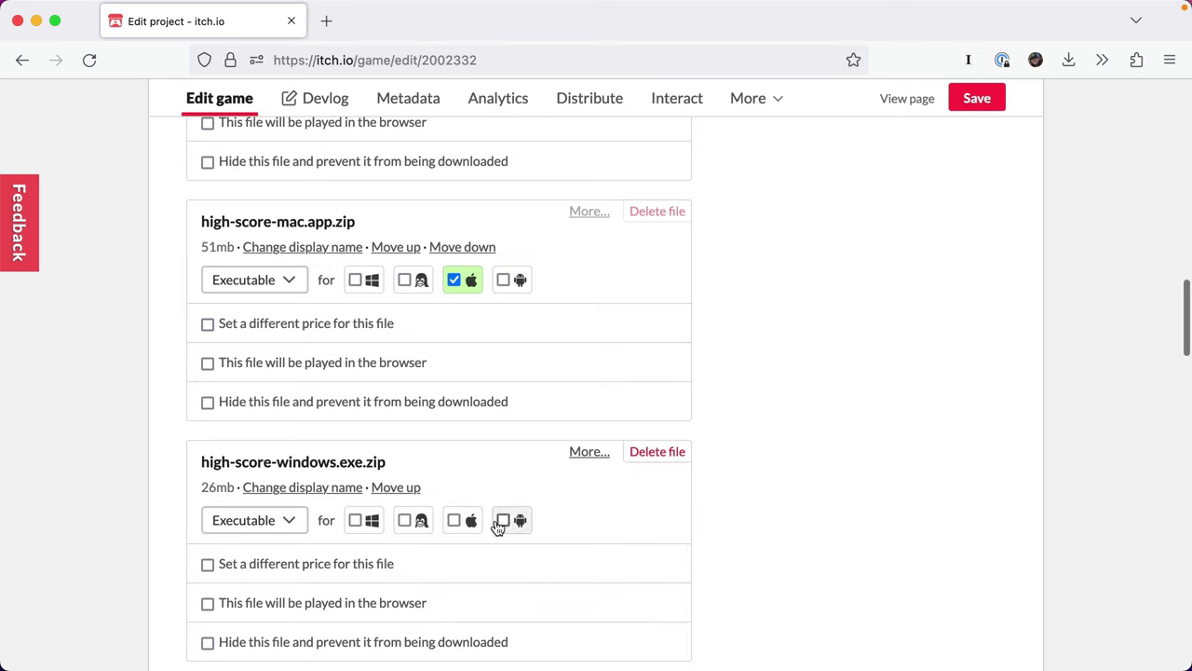
left_click(355, 521)
- Save the itch.io changes, view the draft page, and search 'godot_skele' in a new tab
scroll(1044, 167, "down", 2)
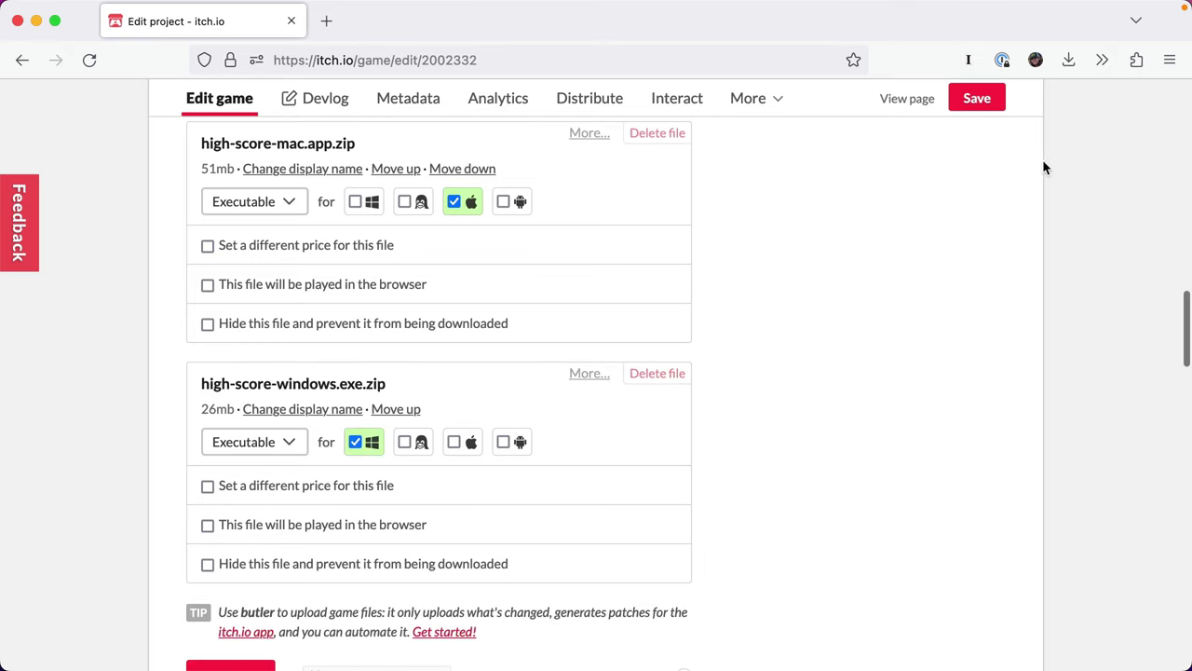
left_click(965, 98)
left_click(905, 99)
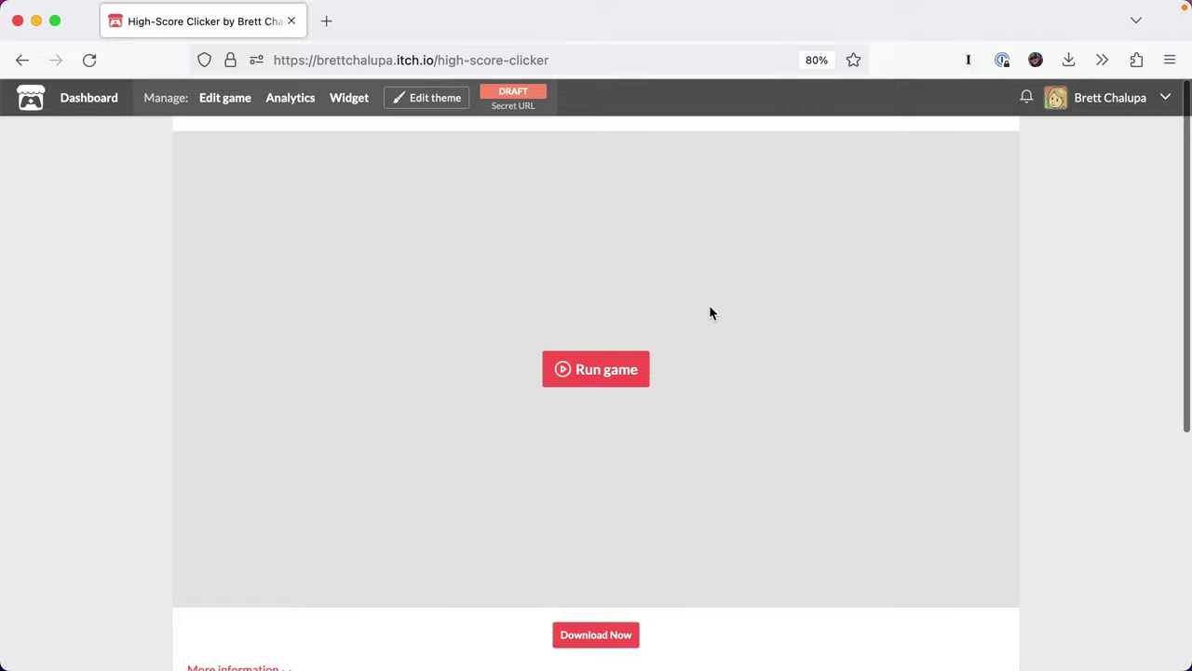
scroll(570, 303, "down", 3)
scroll(569, 303, "up", 3)
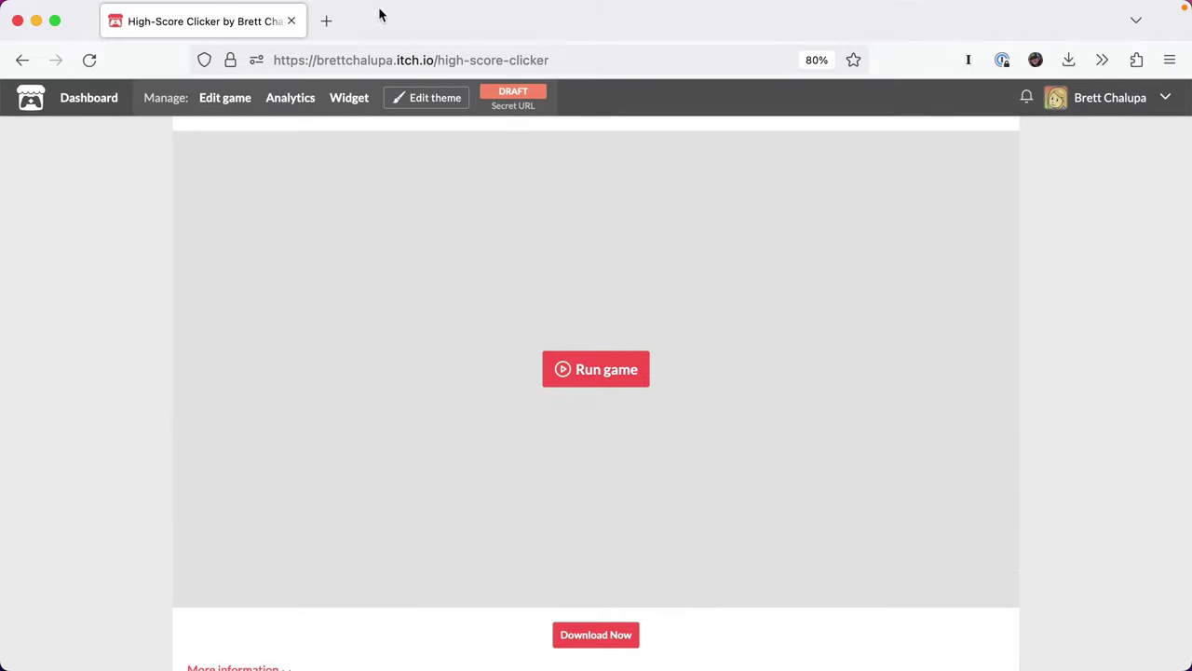
left_click(331, 21)
type("godot_skeleton")
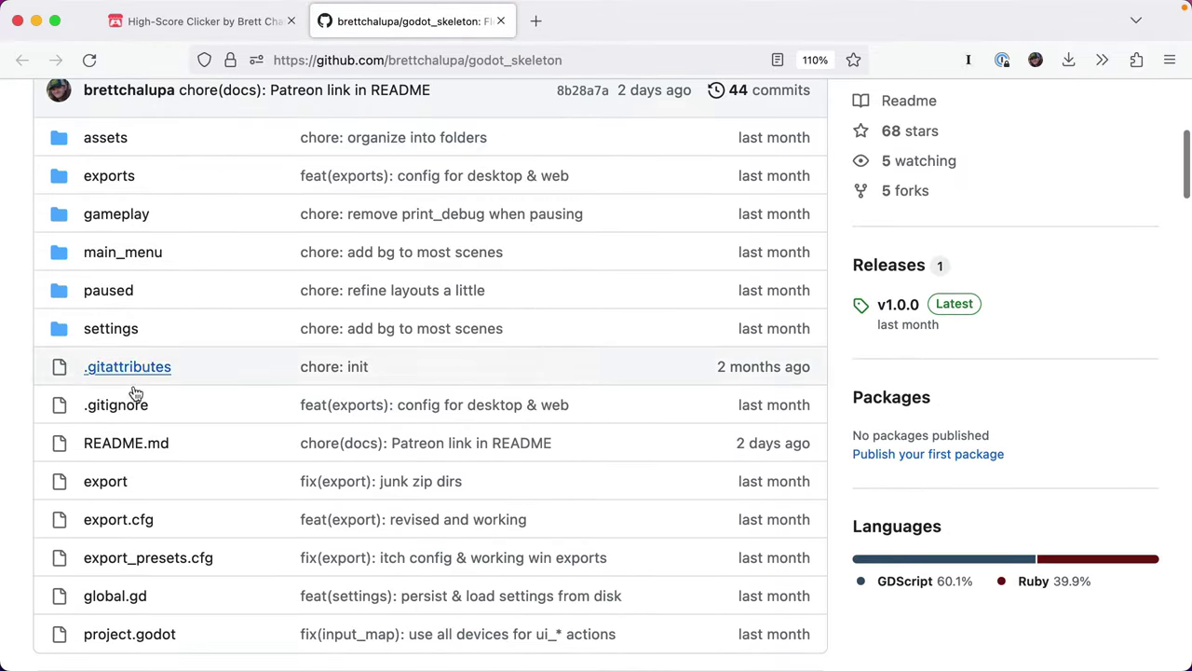
- Scroll through the godot_skeleton repository's file list and README, then close its tab
scroll(227, 452, "down", 10)
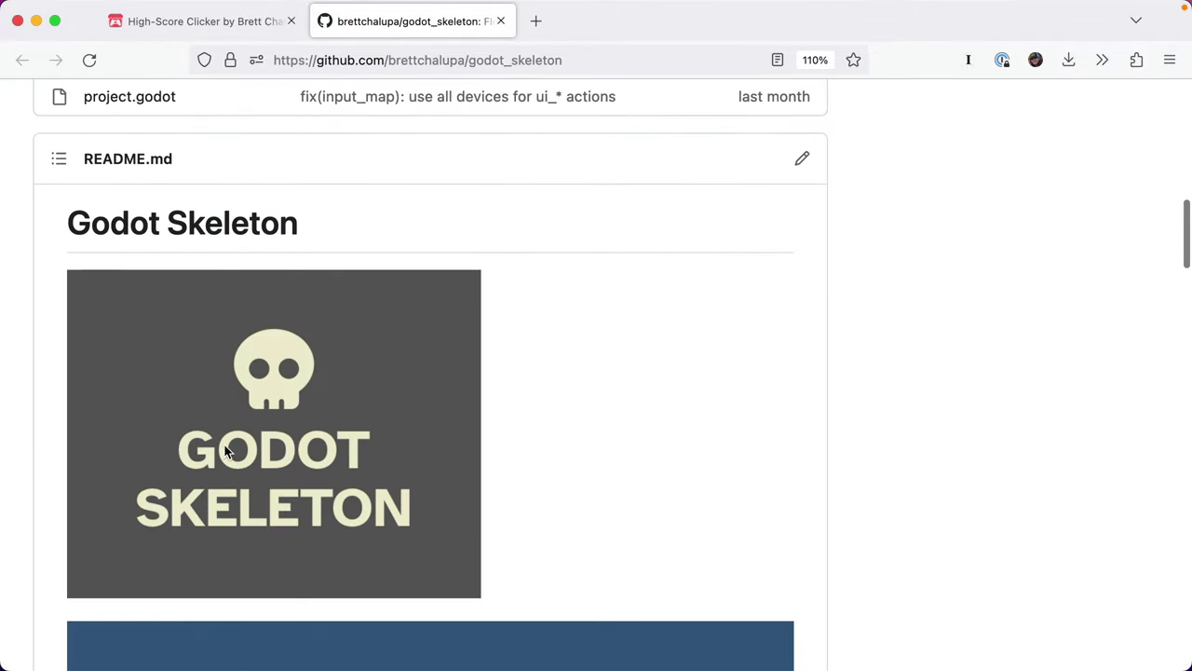
scroll(227, 453, "down", 10)
scroll(227, 451, "up", 6)
key("super+w")
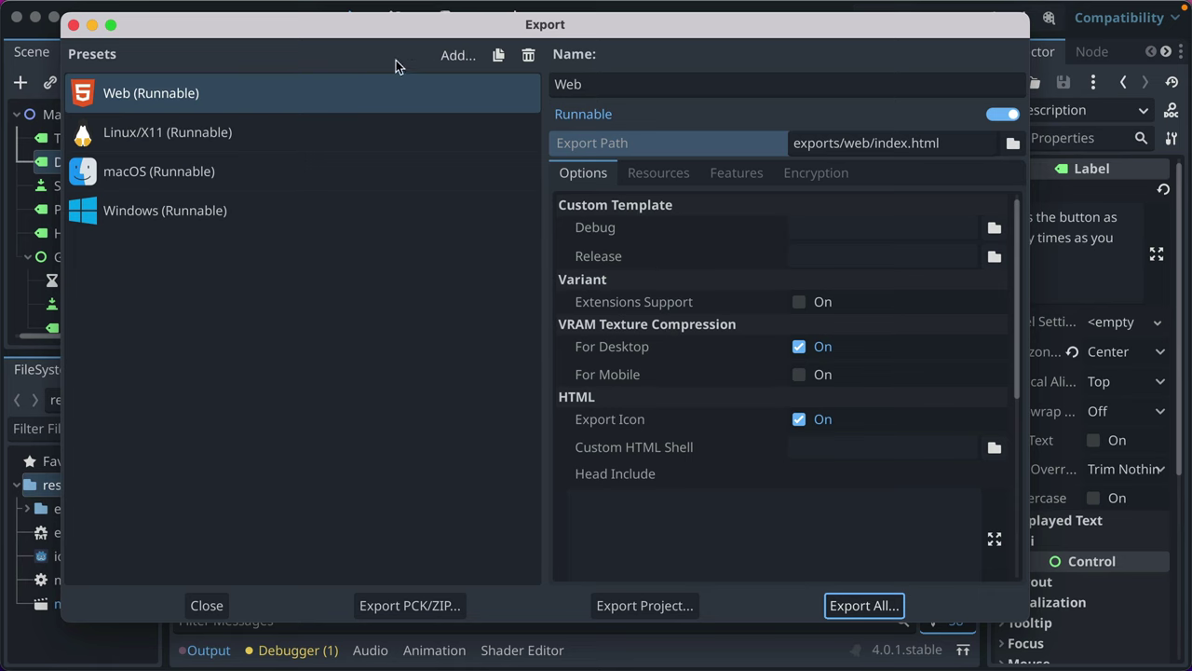
- Inspect the Web preset's export options, leaving the option list unchanged
left_click(247, 92)
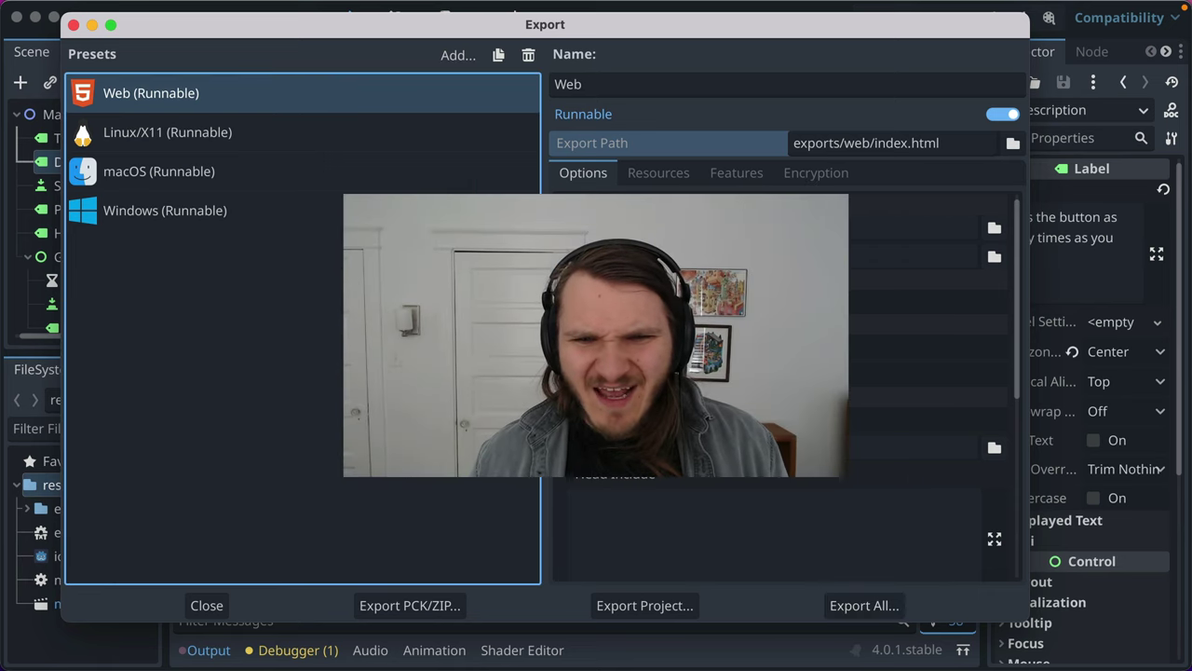
scroll(852, 372, "down", 10)
left_click(849, 259)
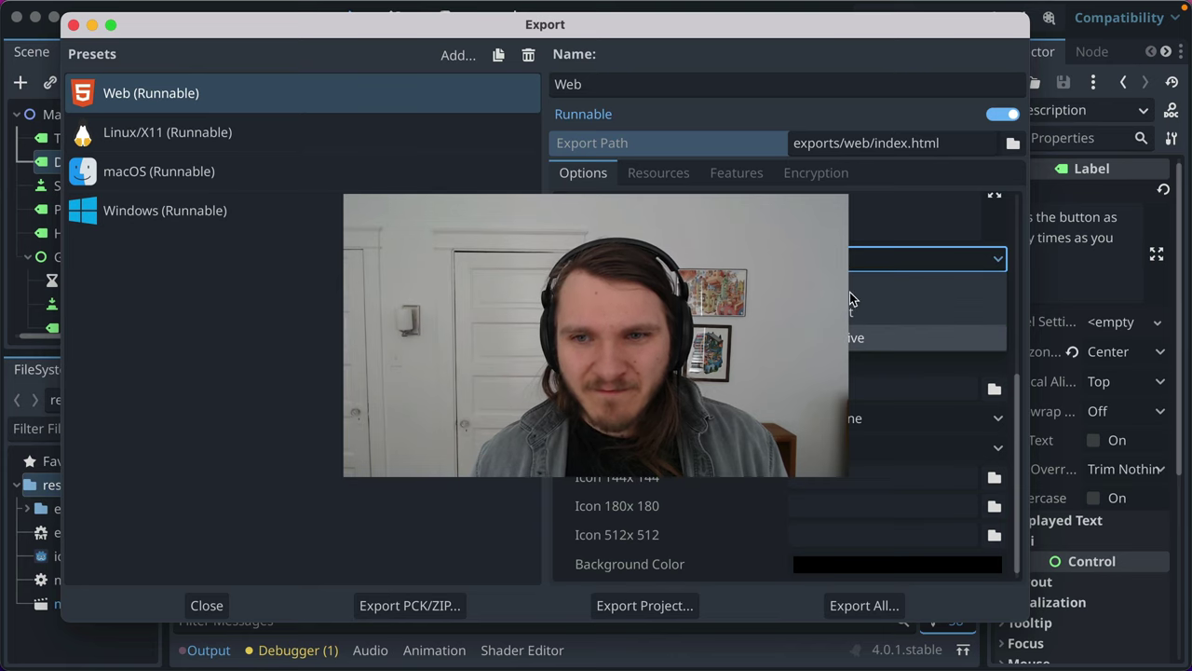
left_click(838, 298)
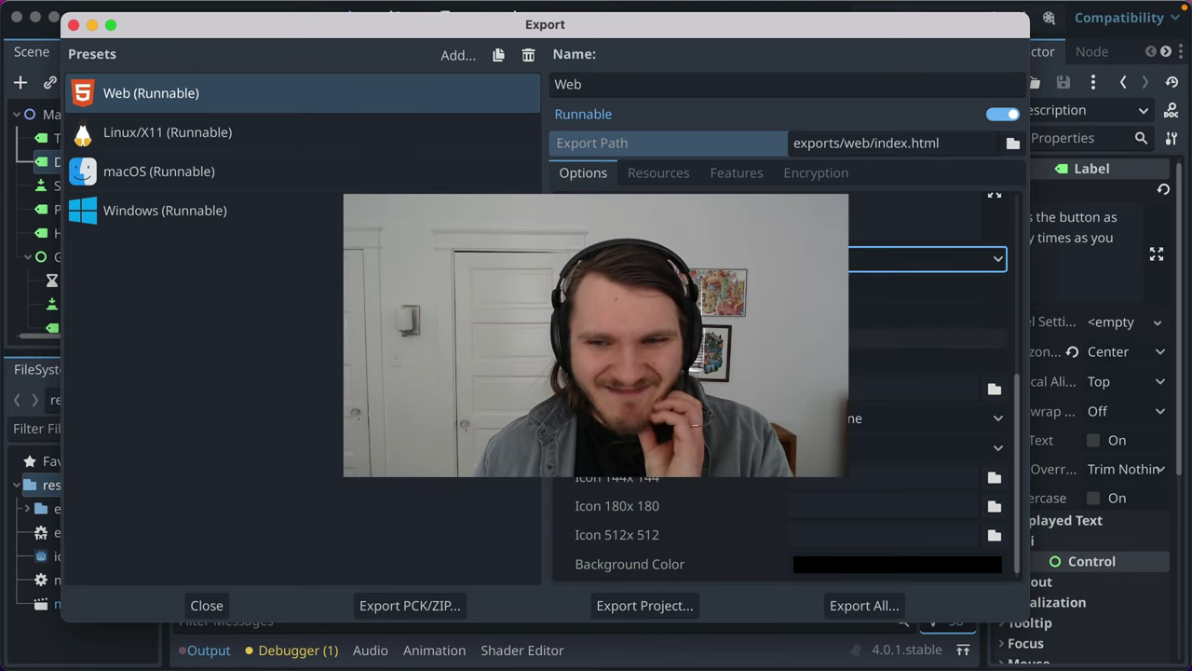
scroll(838, 373, "up", 5)
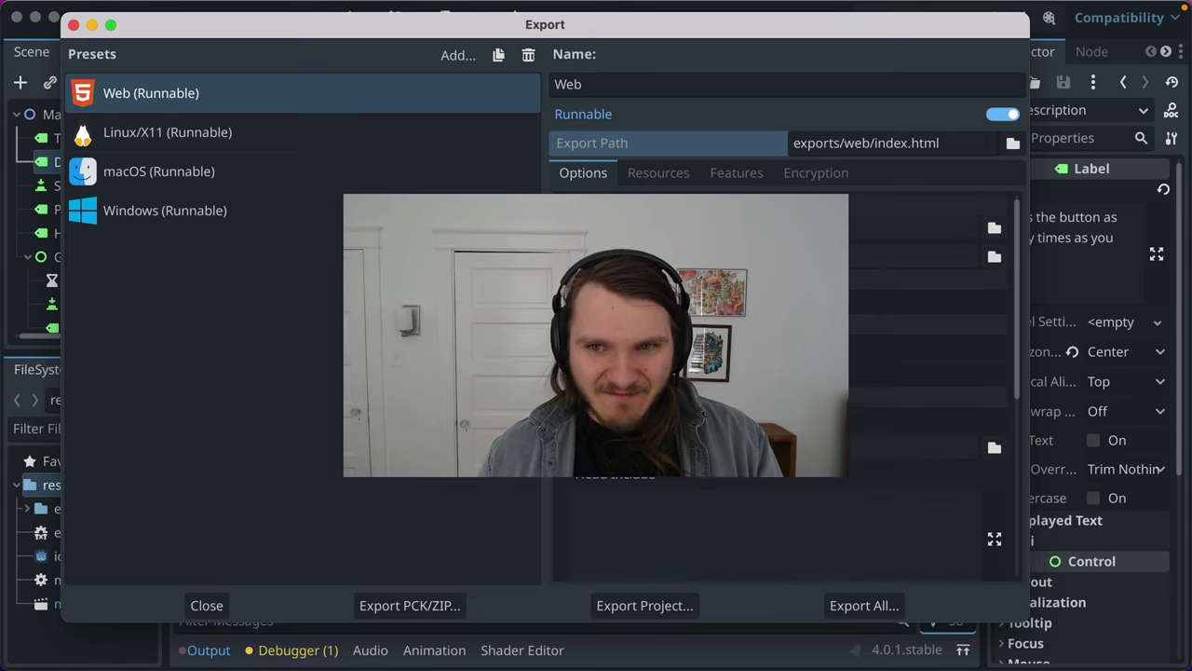
- Check the Windows, macOS and Linux/X11 presets, return to Web, then close the Export dialog
left_click(326, 211)
left_click(316, 176)
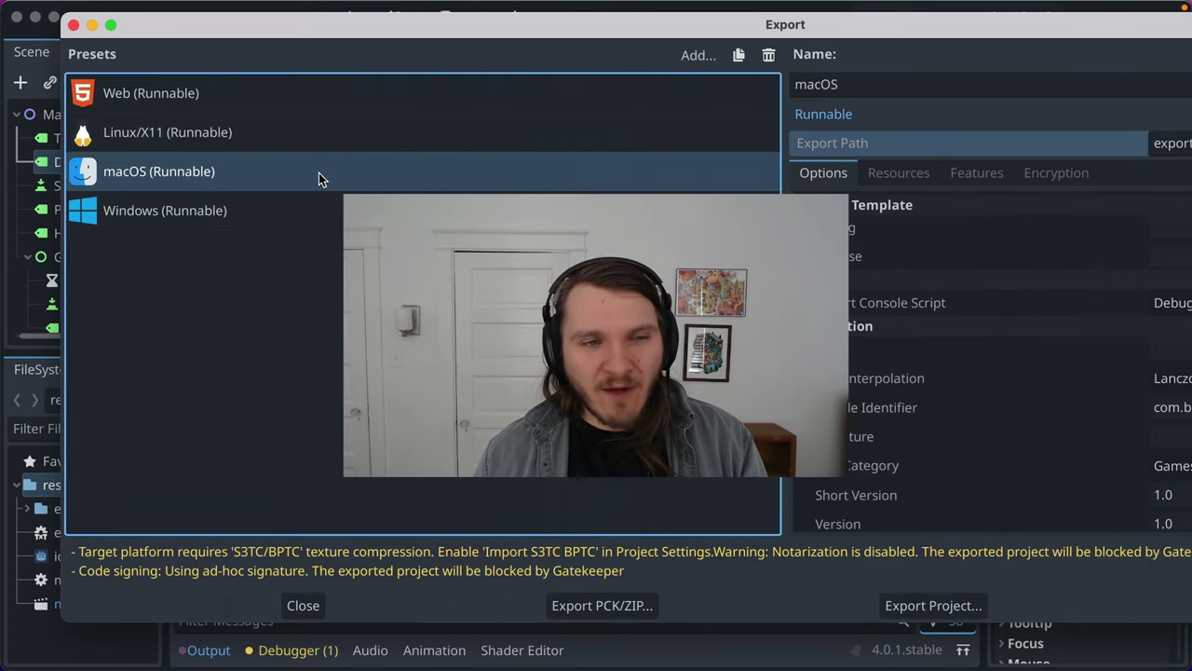
left_click(260, 135)
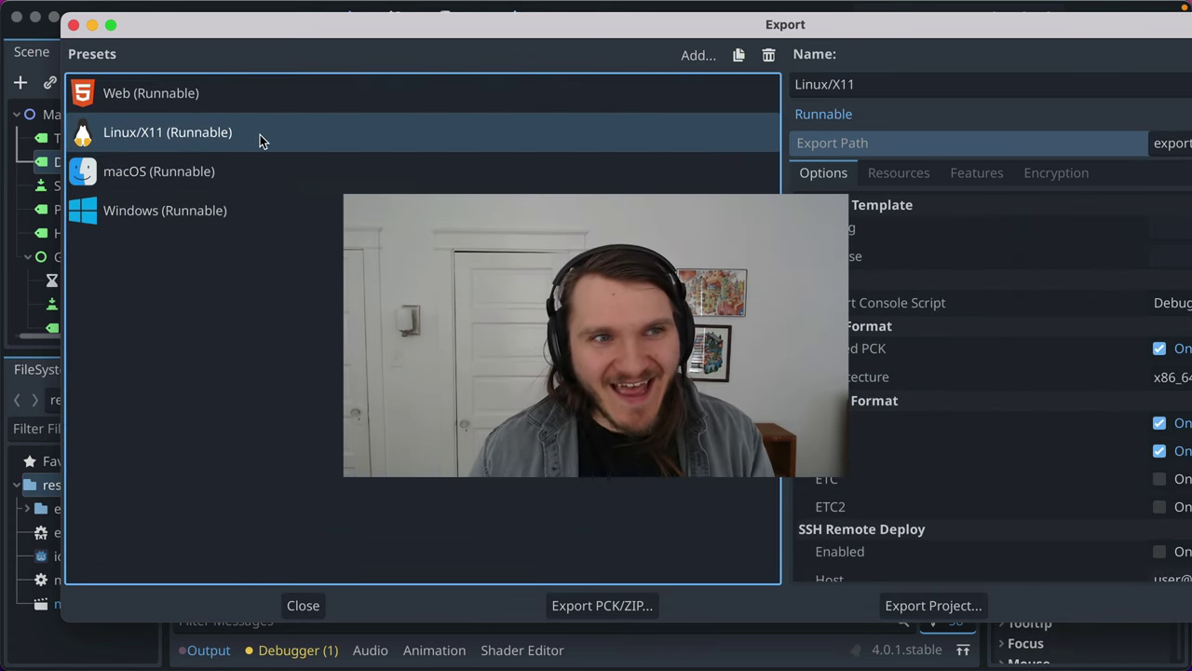
left_click(232, 100)
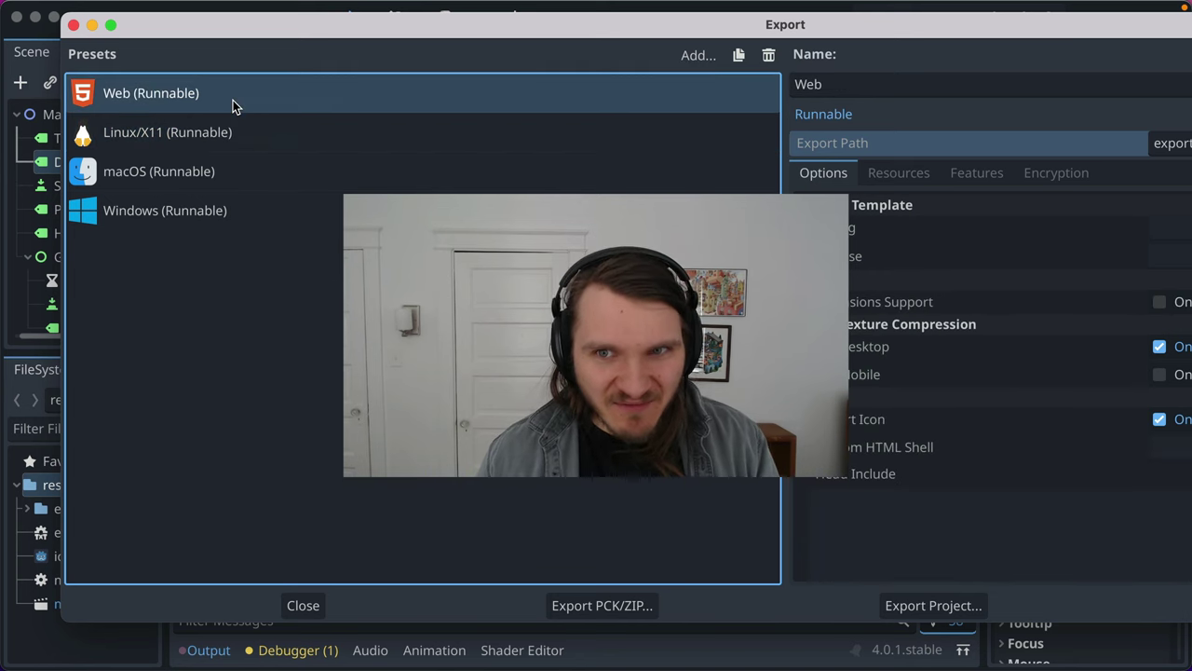
left_click(314, 608)
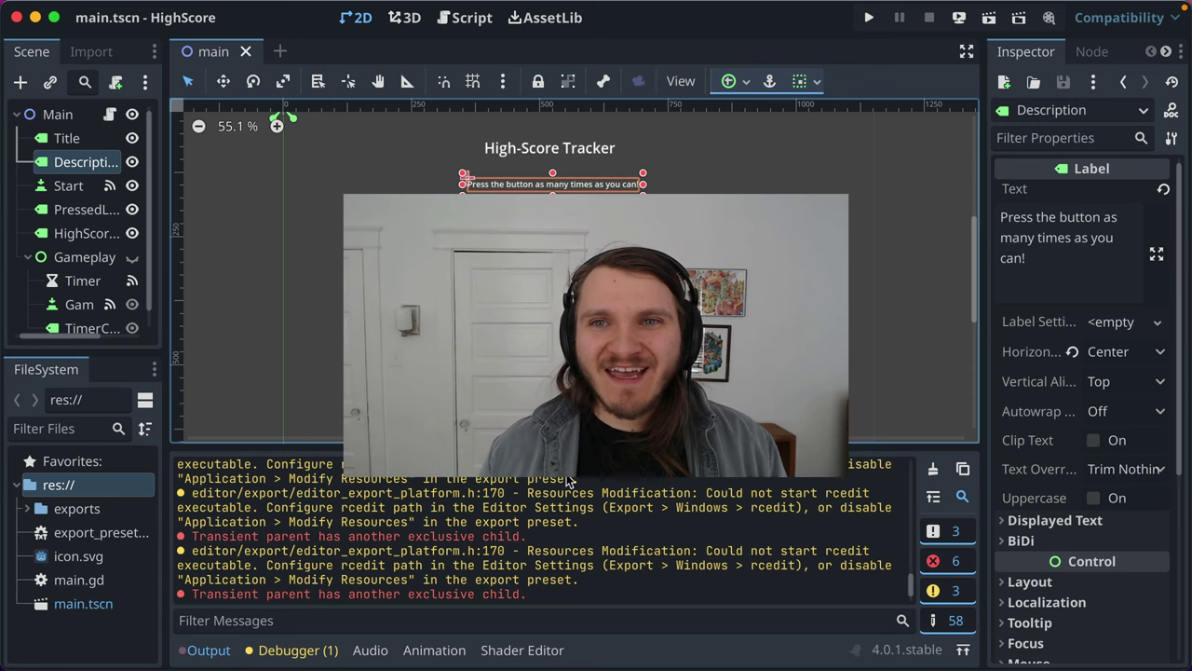
mouse_move(920, 7)
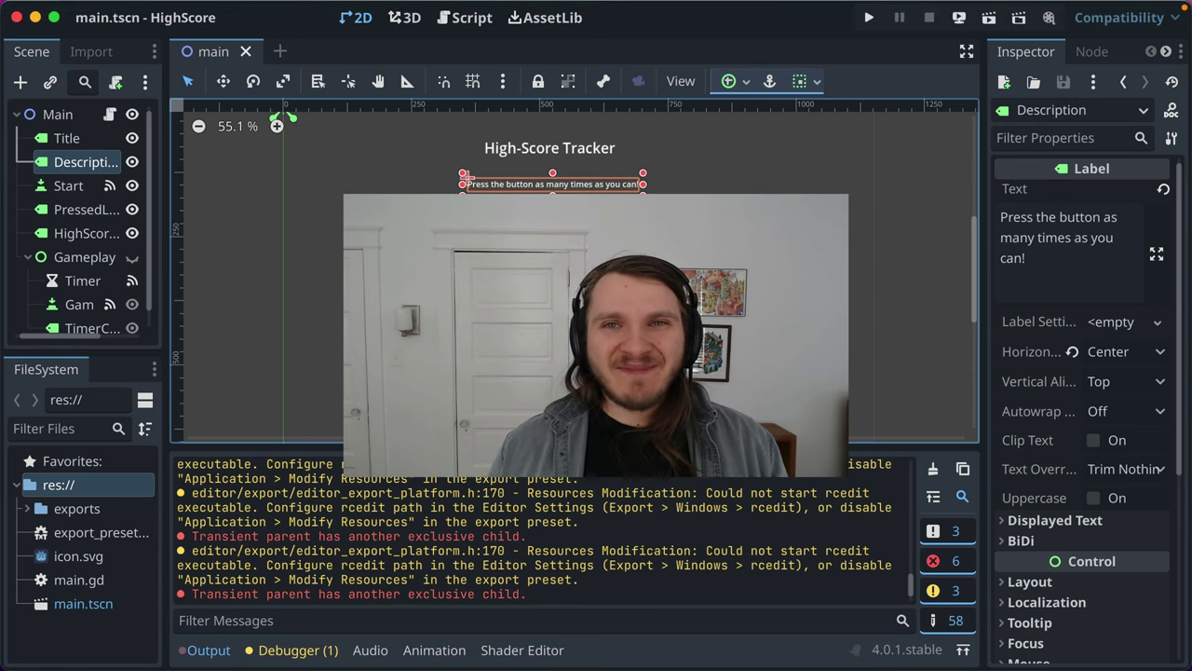